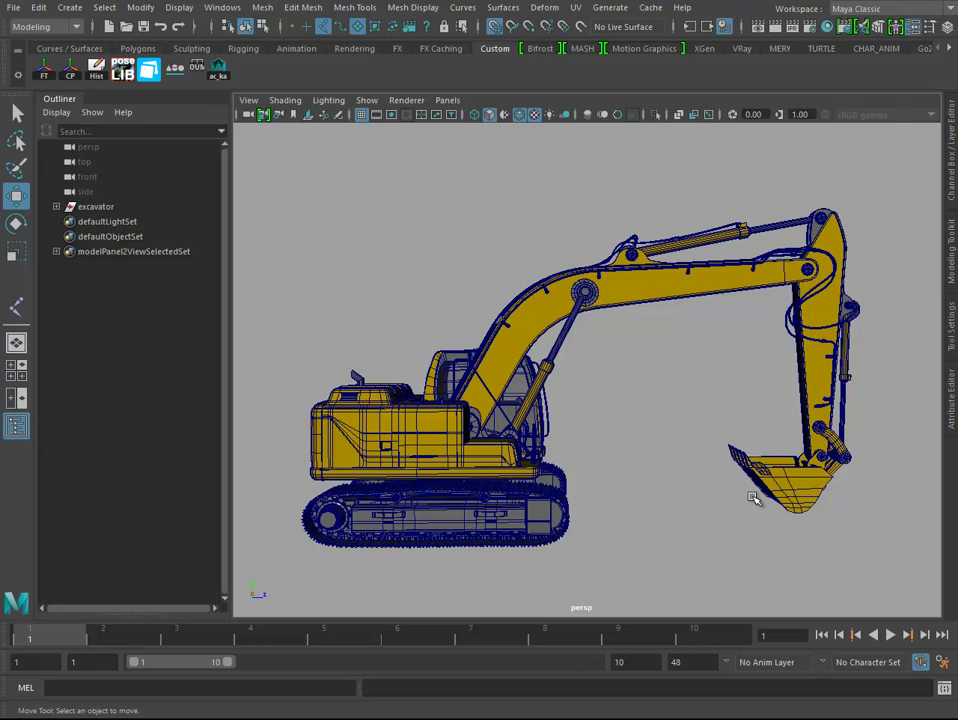
Step: Orbit around the excavator and browse its group's parts in the Outliner
{"action": "mouse_move", "coordinate": [754, 499]}
{"action": "left_mouse_down", "text": "alt"}
{"action": "mouse_move", "coordinate": [607, 387]}
{"action": "mouse_move", "coordinate": [635, 378]}
{"action": "mouse_move", "coordinate": [632, 358]}
{"action": "left_mouse_up", "text": "alt"}
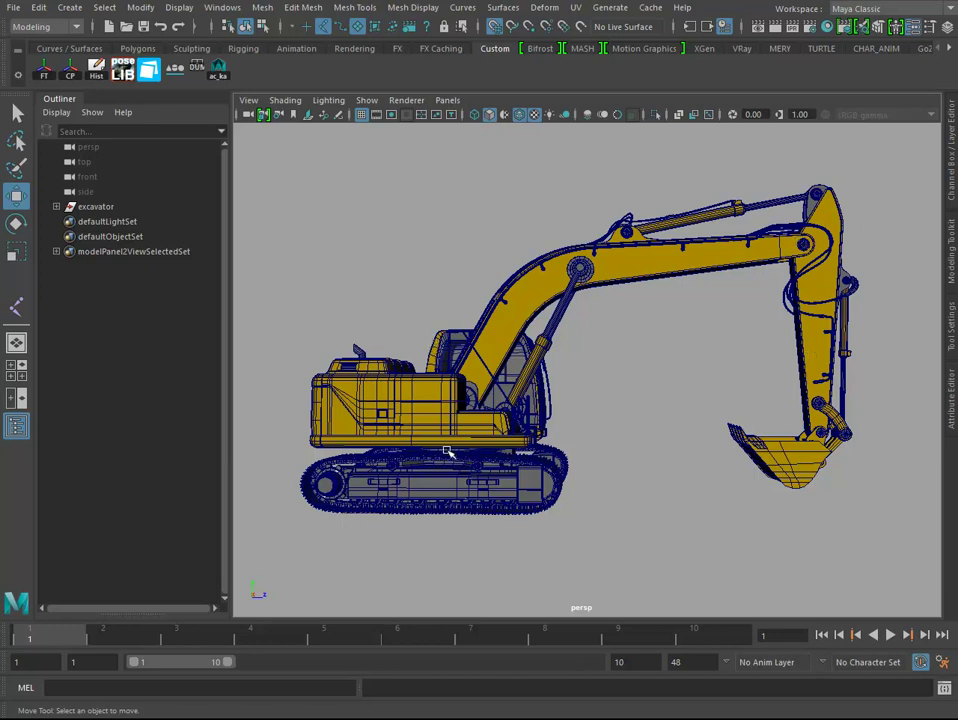
{"action": "left_click_drag", "start_coordinate": [449, 424], "coordinate": [569, 401], "text": "alt"}
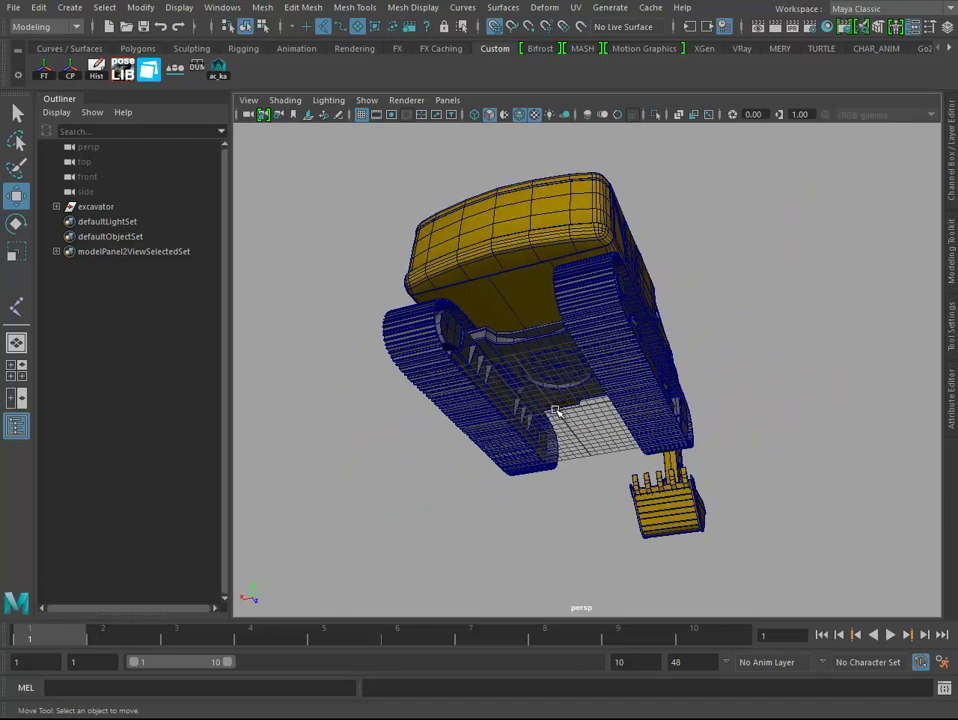
{"action": "mouse_move", "coordinate": [585, 389]}
{"action": "left_mouse_down", "text": "alt"}
{"action": "mouse_move", "coordinate": [516, 288]}
{"action": "mouse_move", "coordinate": [340, 345]}
{"action": "mouse_move", "coordinate": [438, 496]}
{"action": "mouse_move", "coordinate": [538, 475]}
{"action": "left_mouse_up", "text": "alt"}
{"action": "mouse_move", "coordinate": [604, 482]}
{"action": "left_mouse_down", "text": "alt"}
{"action": "mouse_move", "coordinate": [475, 457]}
{"action": "mouse_move", "coordinate": [586, 424]}
{"action": "left_mouse_up", "text": "alt"}
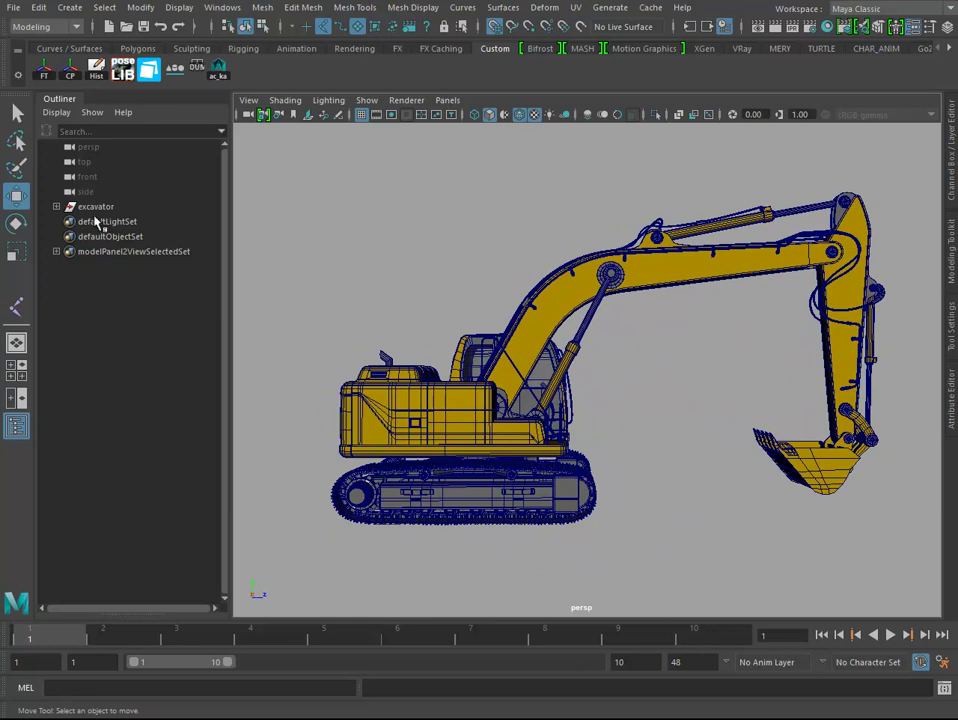
{"action": "left_click", "coordinate": [72, 208]}
{"action": "left_click", "coordinate": [59, 207]}
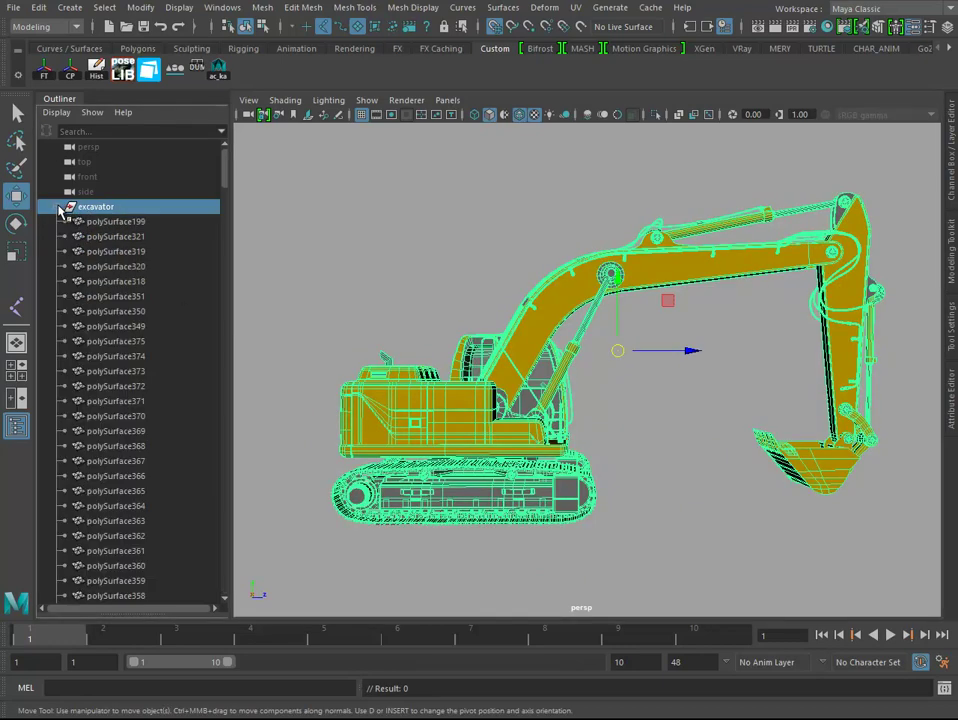
{"action": "left_click", "coordinate": [59, 207]}
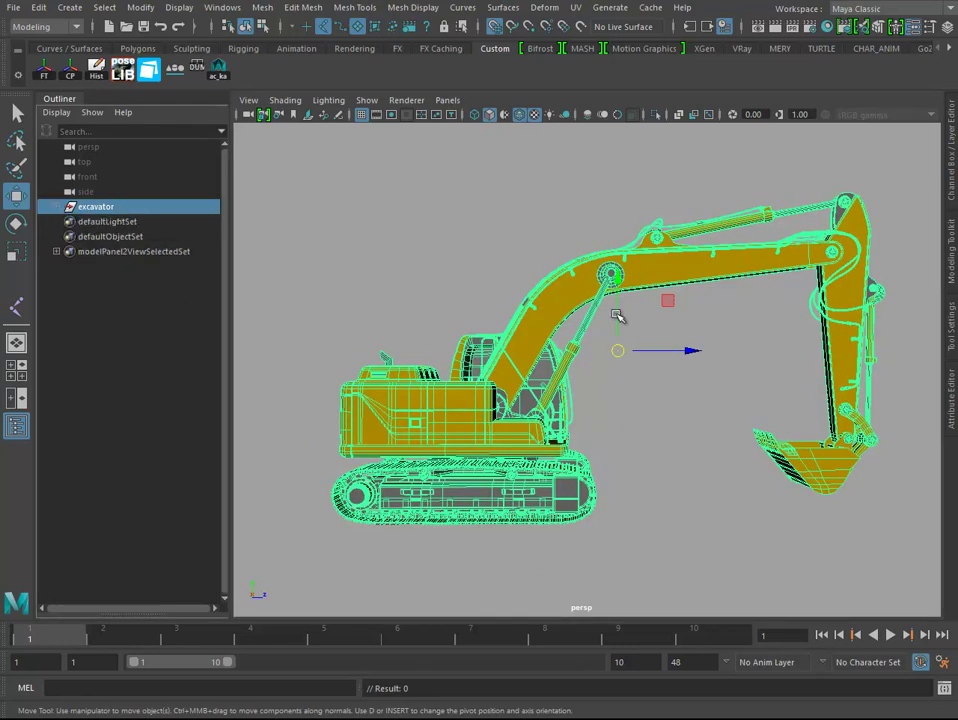
{"action": "mouse_move", "coordinate": [628, 258]}
{"action": "right_mouse_down", "text": "alt"}
{"action": "mouse_move", "coordinate": [731, 346]}
{"action": "mouse_move", "coordinate": [834, 348]}
{"action": "mouse_move", "coordinate": [763, 346]}
{"action": "right_mouse_up", "text": "alt"}
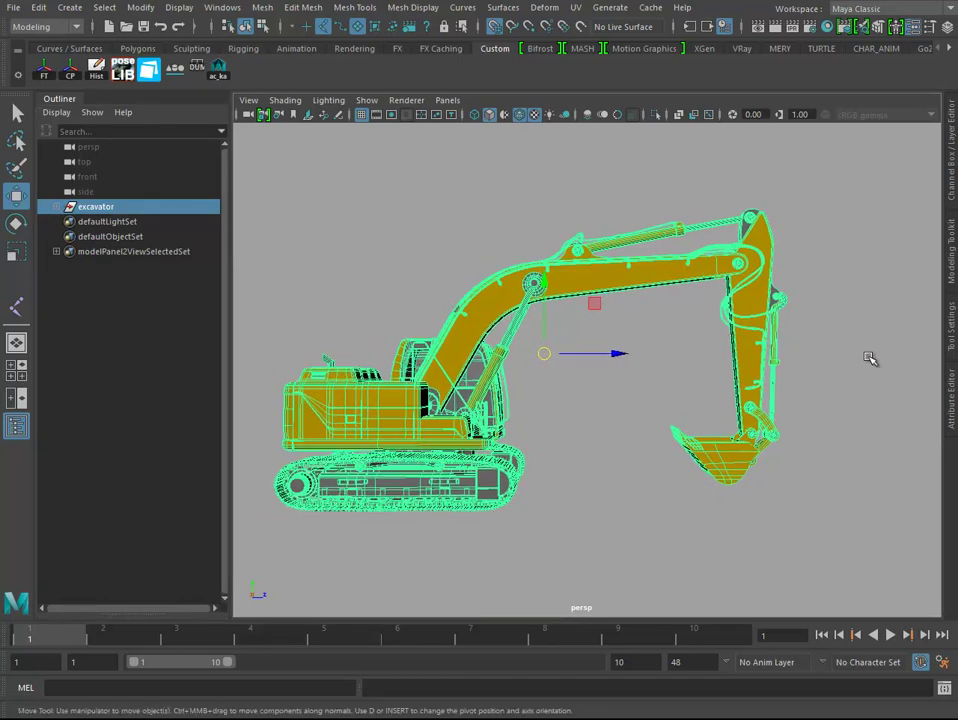
{"action": "left_click", "coordinate": [820, 358]}
Step: Select the stick, bucket, bucket cylinder rod and arm piece together
{"action": "left_click_drag", "start_coordinate": [810, 297], "coordinate": [667, 498]}
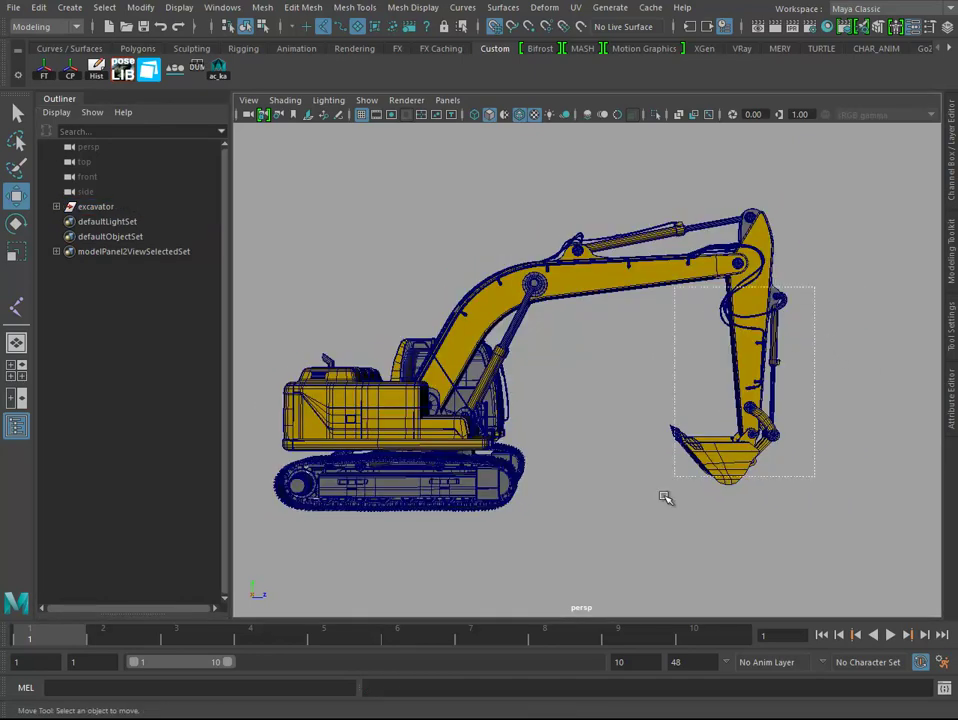
{"action": "left_click_drag", "start_coordinate": [775, 198], "coordinate": [740, 275]}
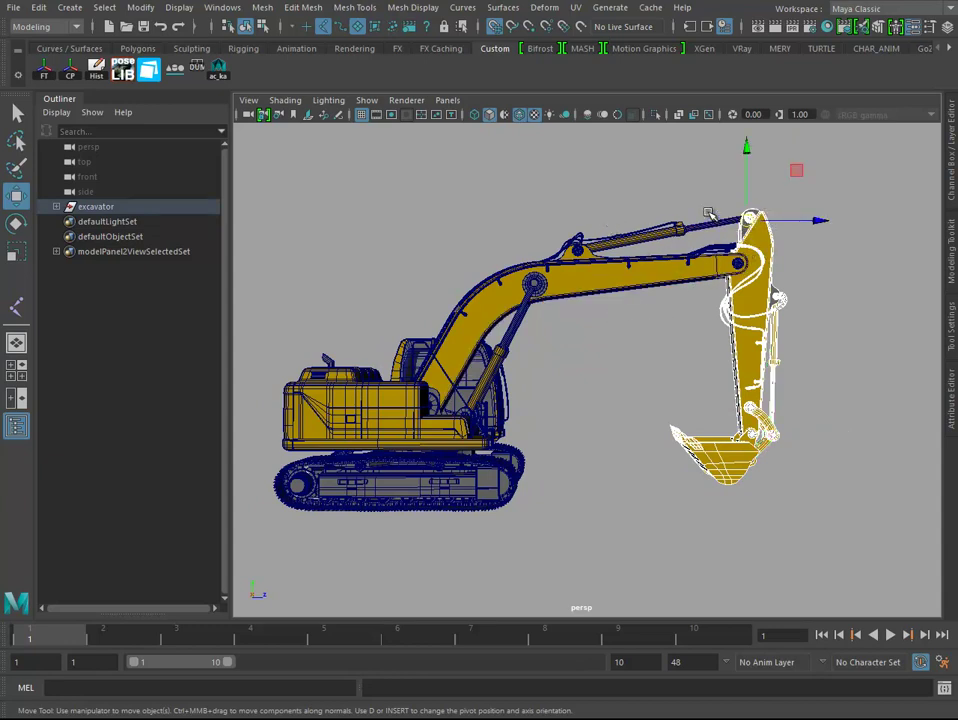
{"action": "left_click", "coordinate": [722, 225], "text": "shift"}
{"action": "scroll", "coordinate": [733, 285], "scroll_direction": "up", "scroll_amount": 2}
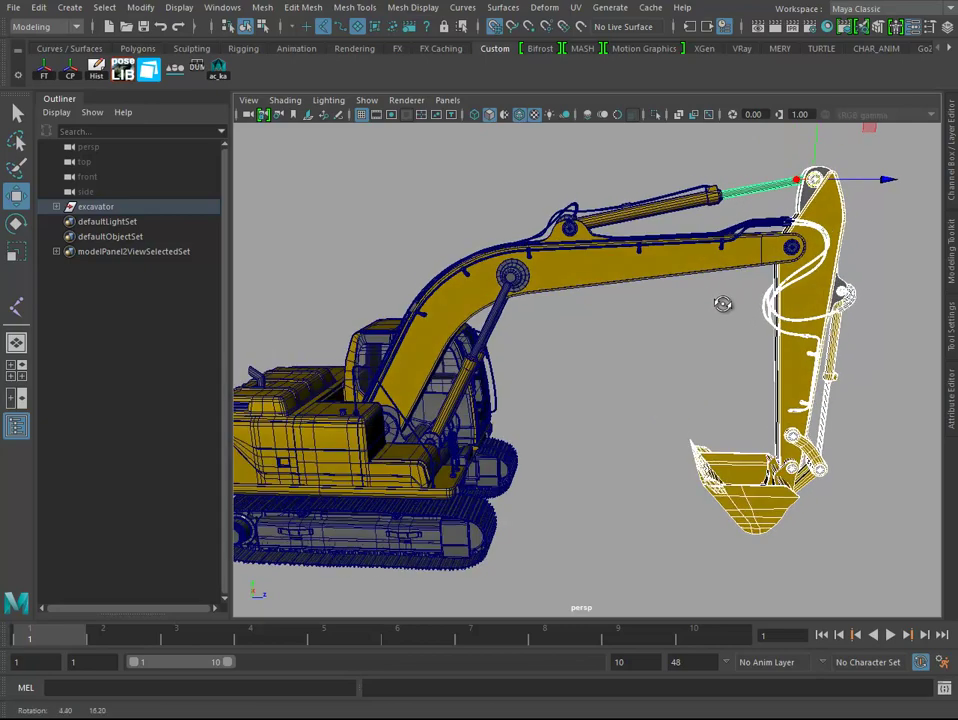
{"action": "scroll", "coordinate": [733, 285], "scroll_direction": "up", "scroll_amount": 2}
{"action": "scroll", "coordinate": [733, 285], "scroll_direction": "up", "scroll_amount": 3}
{"action": "key", "text": "q"}
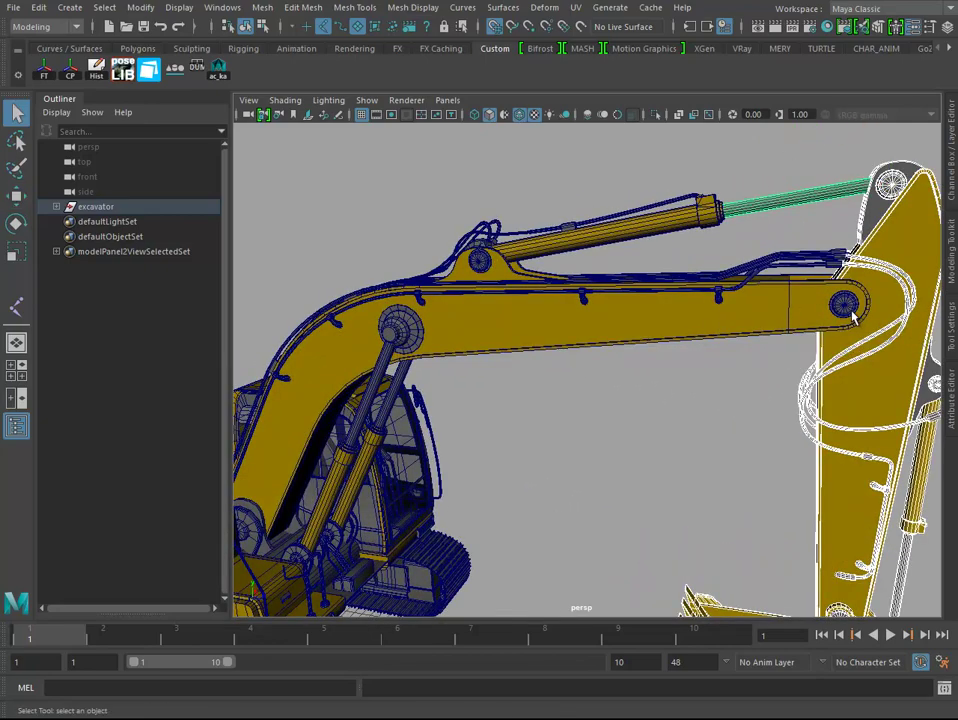
{"action": "scroll", "coordinate": [830, 310], "scroll_direction": "down", "scroll_amount": 1}
{"action": "scroll", "coordinate": [815, 303], "scroll_direction": "down", "scroll_amount": 1}
{"action": "scroll", "coordinate": [800, 297], "scroll_direction": "down", "scroll_amount": 1}
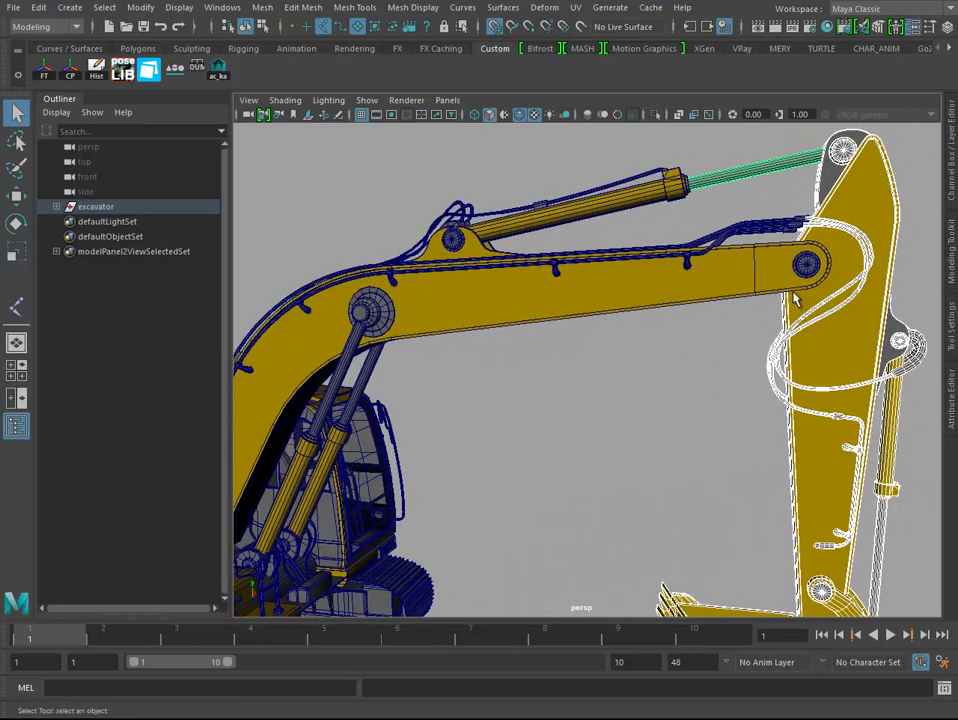
{"action": "left_click", "coordinate": [843, 255]}
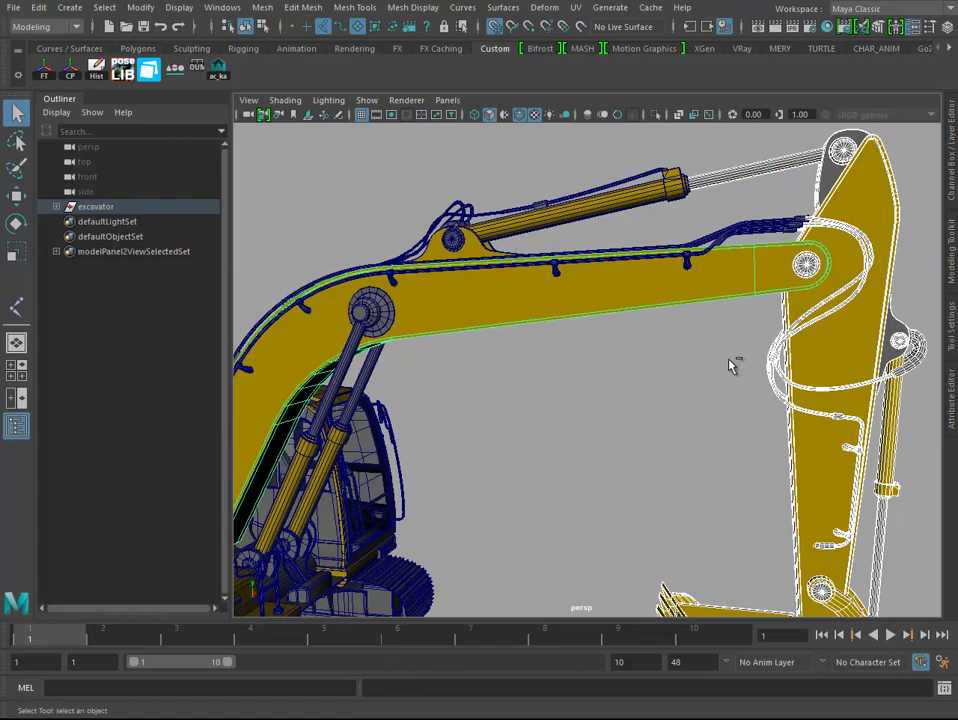
Step: Group the selected arm, bucket and rod parts with Ctrl+G
{"action": "left_click_drag", "start_coordinate": [698, 328], "coordinate": [637, 315], "text": "alt"}
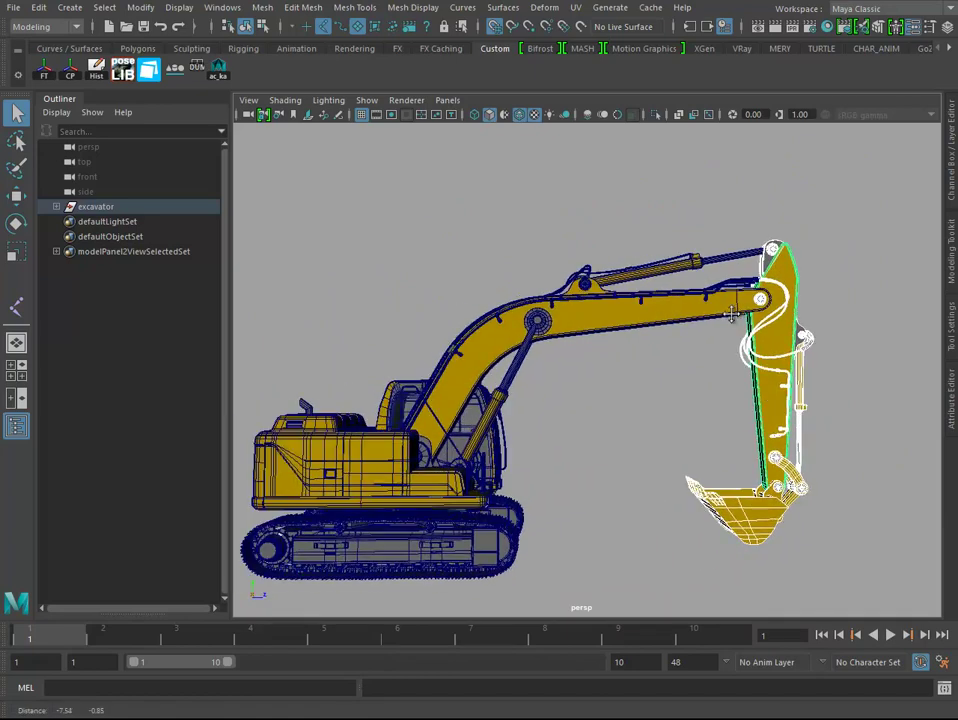
{"action": "mouse_move", "coordinate": [637, 315]}
{"action": "left_mouse_down", "text": "alt"}
{"action": "mouse_move", "coordinate": [718, 332]}
{"action": "mouse_move", "coordinate": [693, 385]}
{"action": "left_mouse_up", "text": "alt"}
{"action": "key", "text": "ctrl+g"}
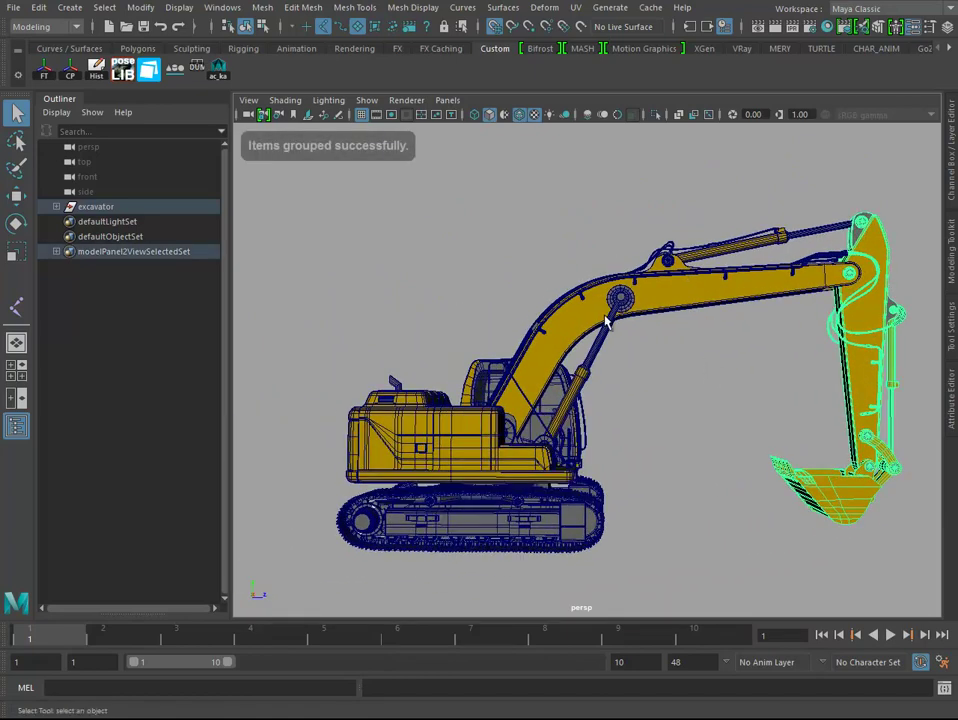
Step: Select the boom together with its hydraulic cylinders and upper rod
{"action": "mouse_move", "coordinate": [606, 320]}
{"action": "left_mouse_down", "text": "alt"}
{"action": "mouse_move", "coordinate": [652, 316]}
{"action": "mouse_move", "coordinate": [767, 200]}
{"action": "mouse_move", "coordinate": [691, 346]}
{"action": "left_mouse_up", "text": "alt"}
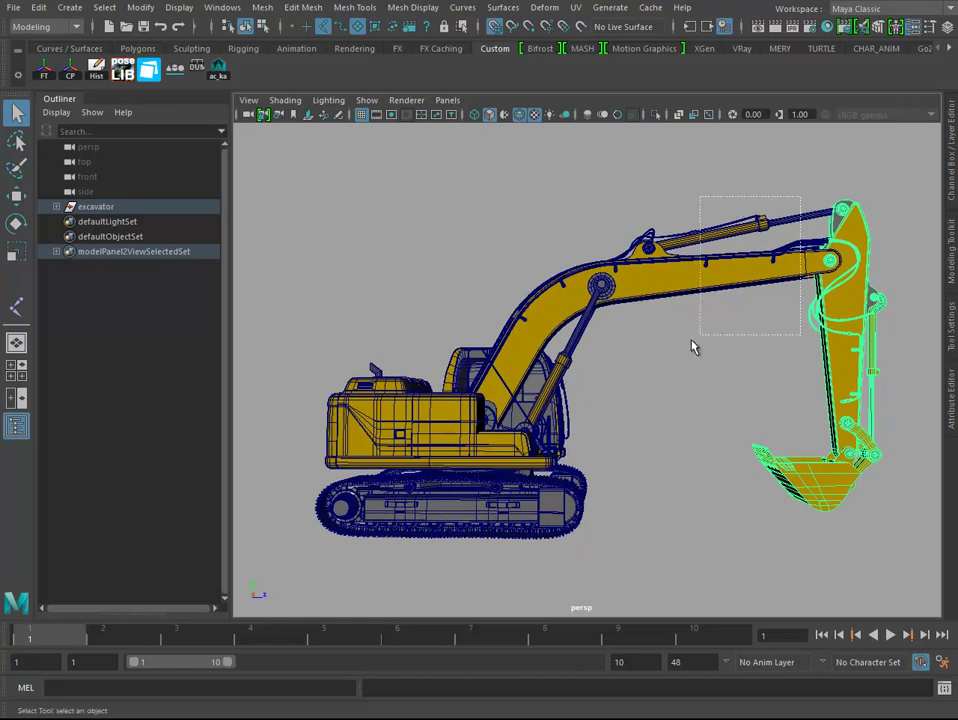
{"action": "left_click", "coordinate": [803, 212], "text": "ctrl"}
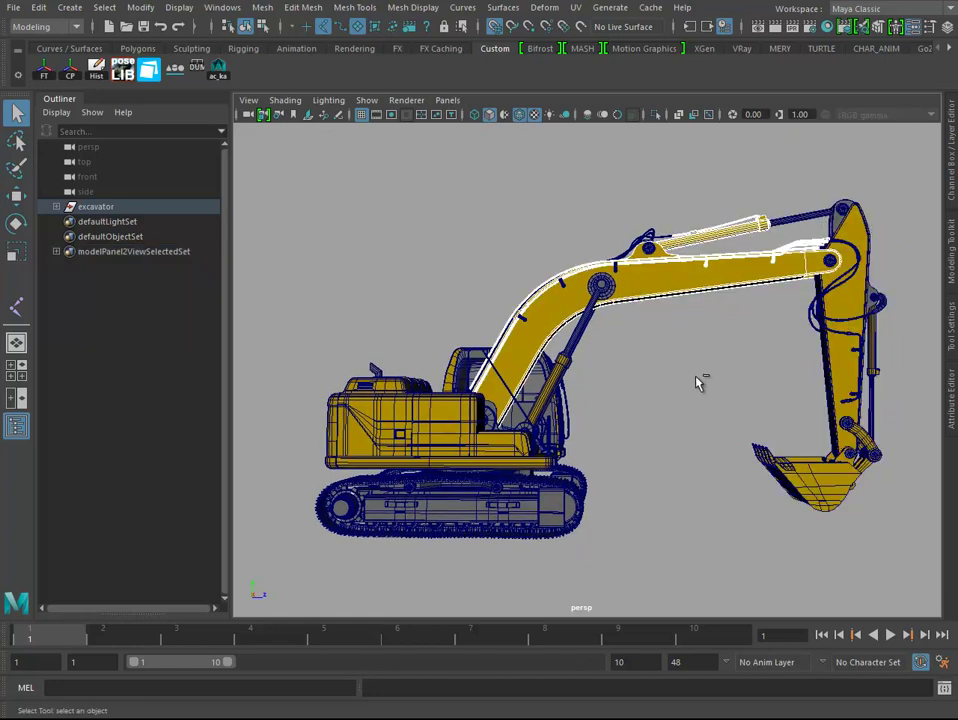
{"action": "left_click_drag", "start_coordinate": [706, 381], "coordinate": [621, 218], "text": "ctrl"}
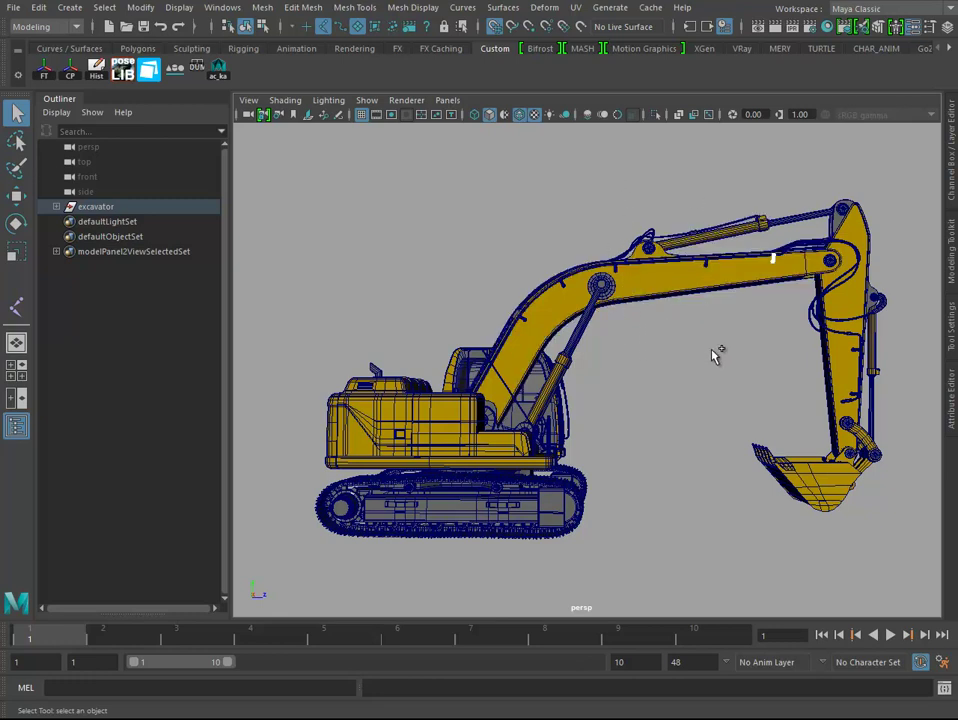
{"action": "left_click_drag", "start_coordinate": [692, 311], "coordinate": [597, 174]}
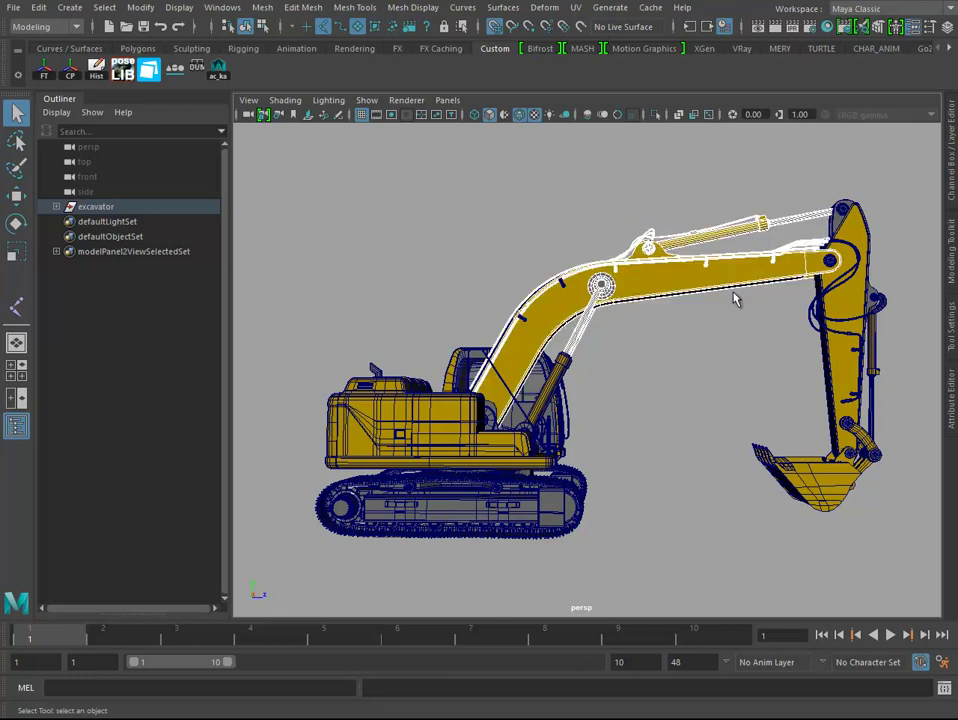
{"action": "left_click_drag", "start_coordinate": [600, 250], "coordinate": [496, 331], "text": "ctrl"}
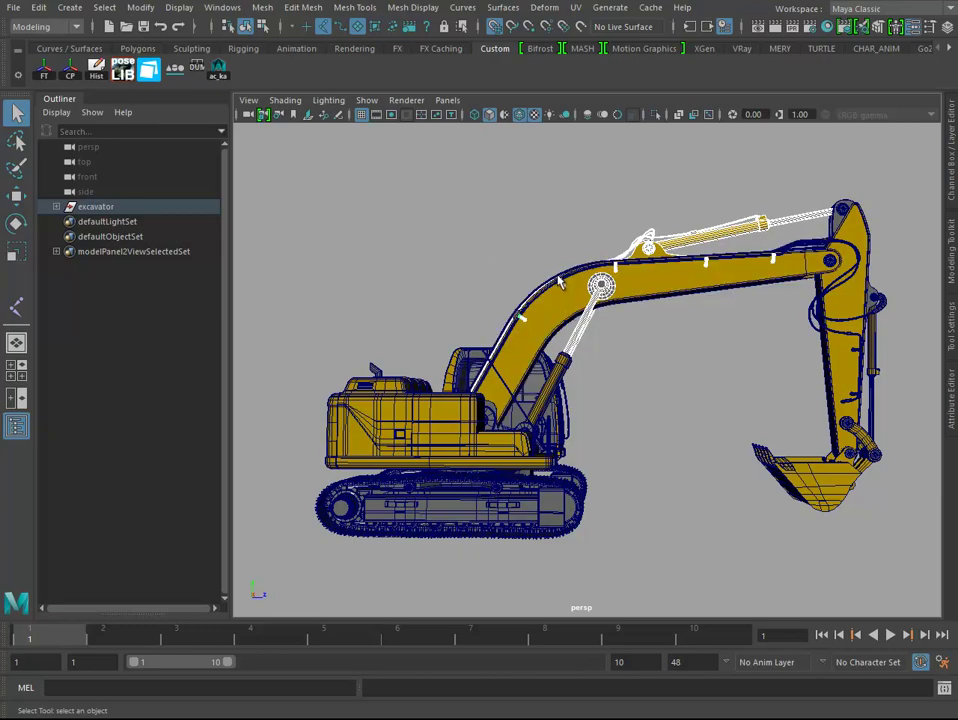
{"action": "mouse_move", "coordinate": [573, 258]}
{"action": "left_mouse_down"}
{"action": "mouse_move", "coordinate": [513, 278]}
{"action": "mouse_move", "coordinate": [671, 314]}
{"action": "mouse_move", "coordinate": [699, 342]}
{"action": "mouse_move", "coordinate": [701, 511]}
{"action": "mouse_move", "coordinate": [644, 395]}
{"action": "mouse_move", "coordinate": [674, 417]}
{"action": "mouse_move", "coordinate": [665, 376]}
{"action": "left_mouse_up"}
Step: Check the boom selection from a lower side view and group it with Ctrl+G
{"action": "scroll", "coordinate": [699, 342], "scroll_direction": "up", "scroll_amount": 3}
{"action": "scroll", "coordinate": [701, 511], "scroll_direction": "up", "scroll_amount": 3}
{"action": "scroll", "coordinate": [644, 395], "scroll_direction": "down", "scroll_amount": 2}
{"action": "scroll", "coordinate": [661, 349], "scroll_direction": "down", "scroll_amount": 2}
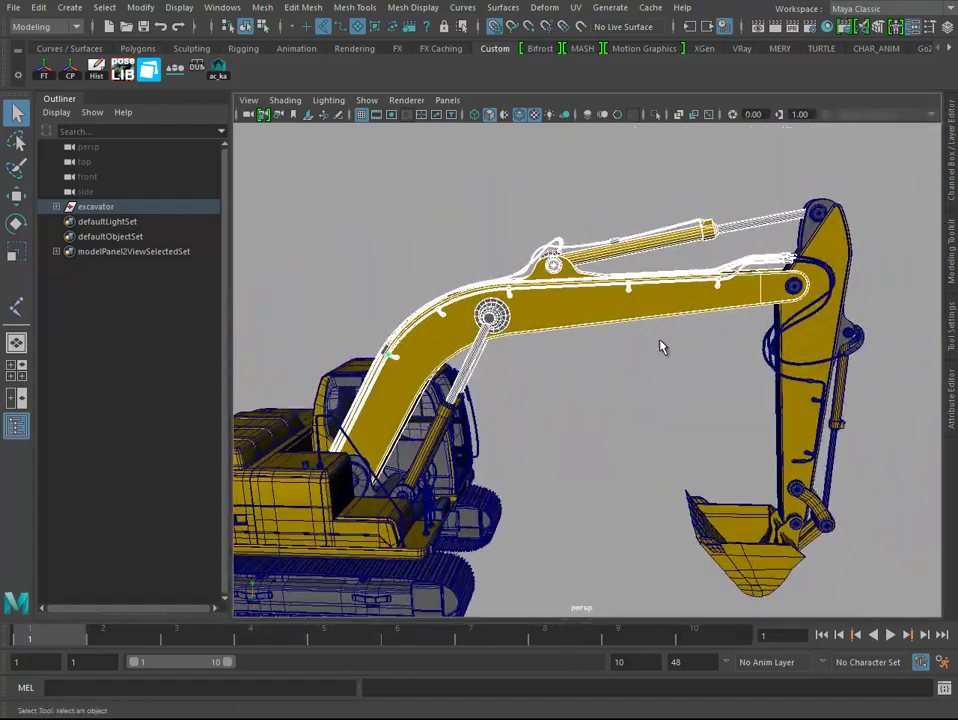
{"action": "mouse_move", "coordinate": [790, 245]}
{"action": "left_mouse_down", "text": "alt"}
{"action": "mouse_move", "coordinate": [661, 320]}
{"action": "mouse_move", "coordinate": [736, 328]}
{"action": "left_mouse_up", "text": "alt"}
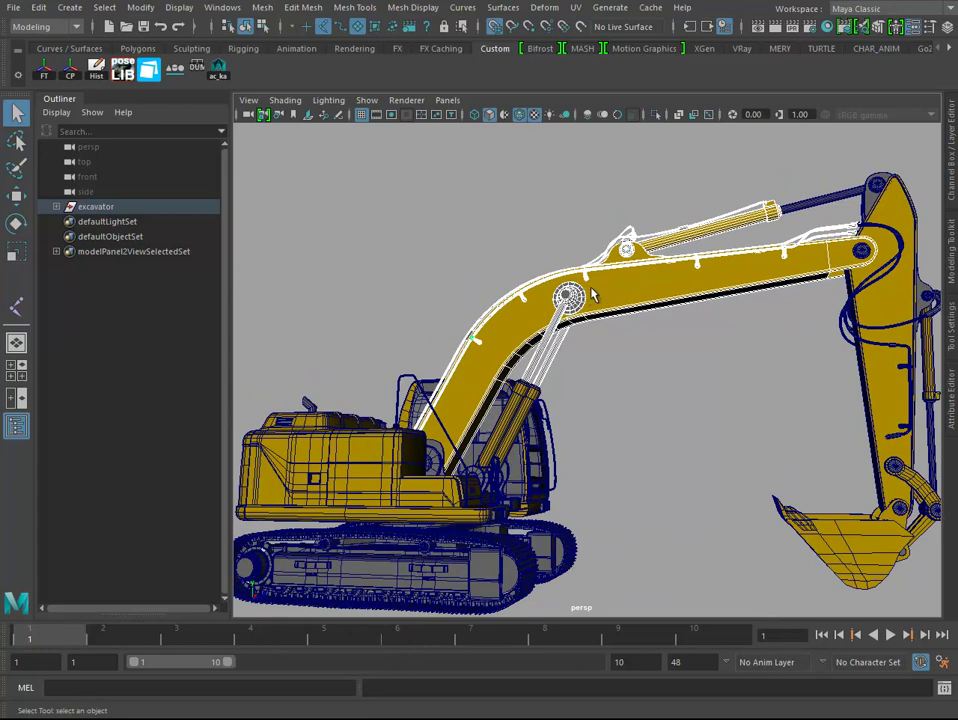
{"action": "left_click_drag", "start_coordinate": [614, 296], "coordinate": [705, 290], "text": "alt"}
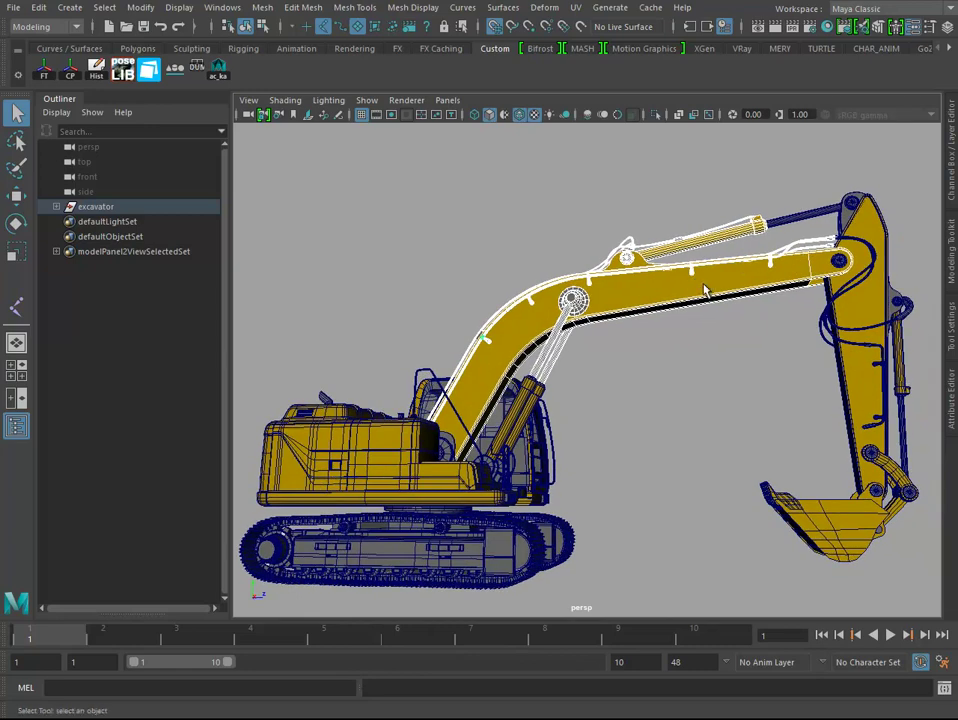
{"action": "scroll", "coordinate": [712, 305], "scroll_direction": "down", "scroll_amount": 2}
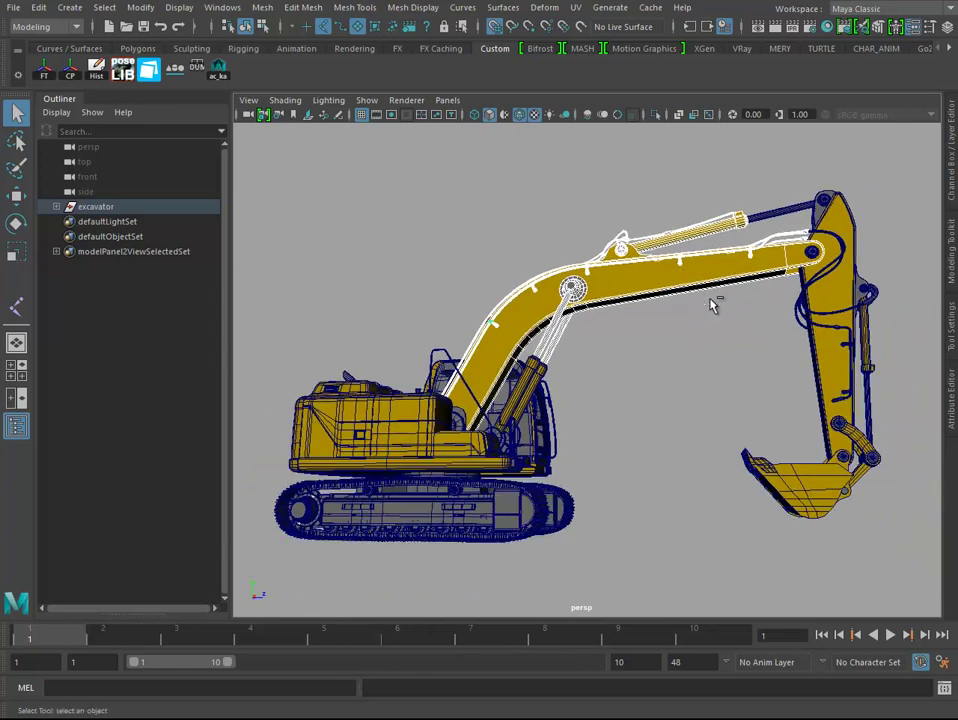
{"action": "key", "text": "ctrl+g"}
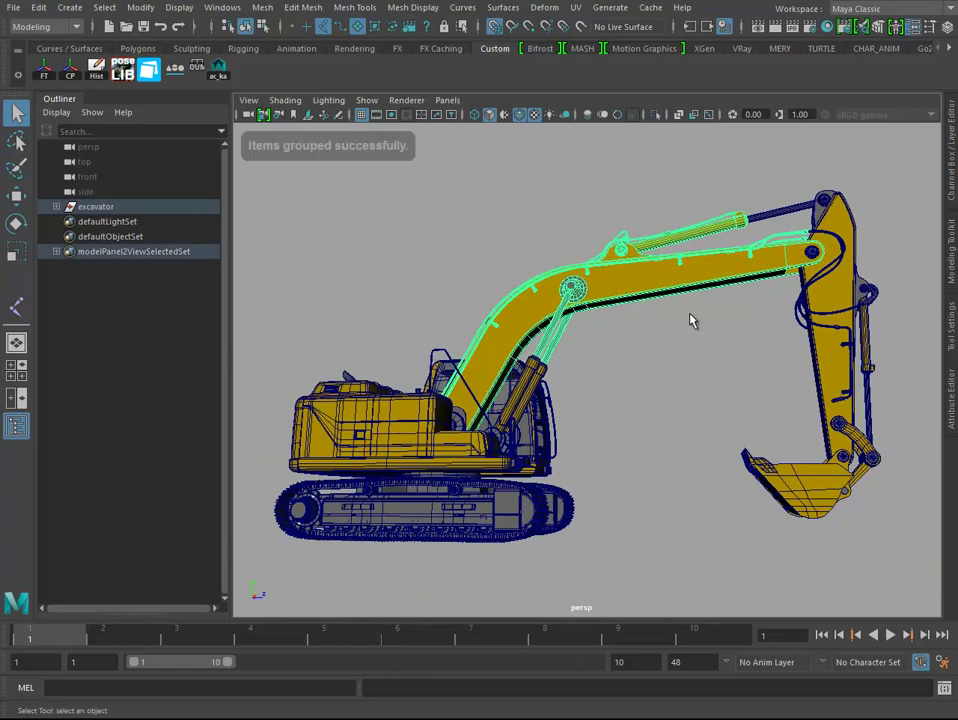
Step: Expand the excavator group and check the arm-and-bucket and boom groups
{"action": "left_click", "coordinate": [57, 206]}
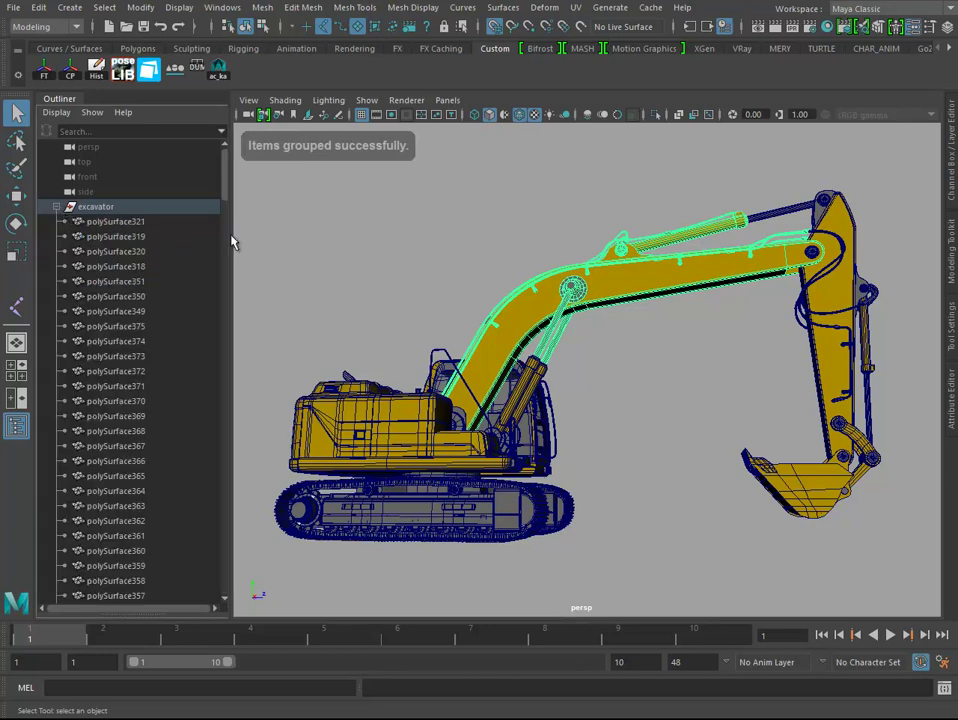
{"action": "key", "text": "w"}
{"action": "left_click_drag", "start_coordinate": [646, 316], "coordinate": [612, 327], "text": "alt"}
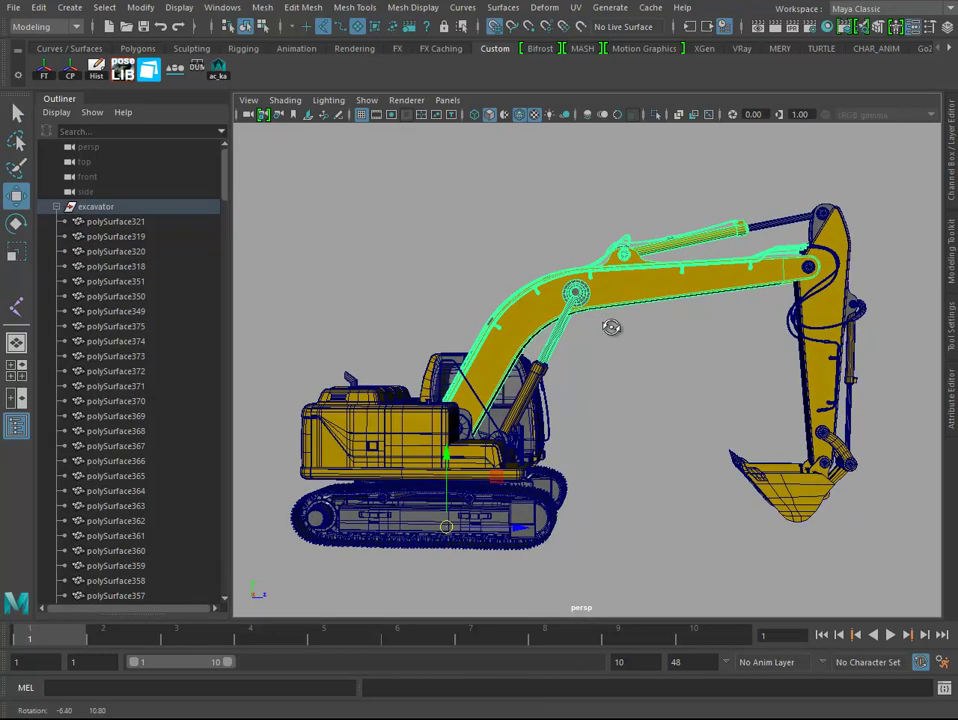
{"action": "left_click", "coordinate": [812, 340]}
{"action": "key", "text": "Up"}
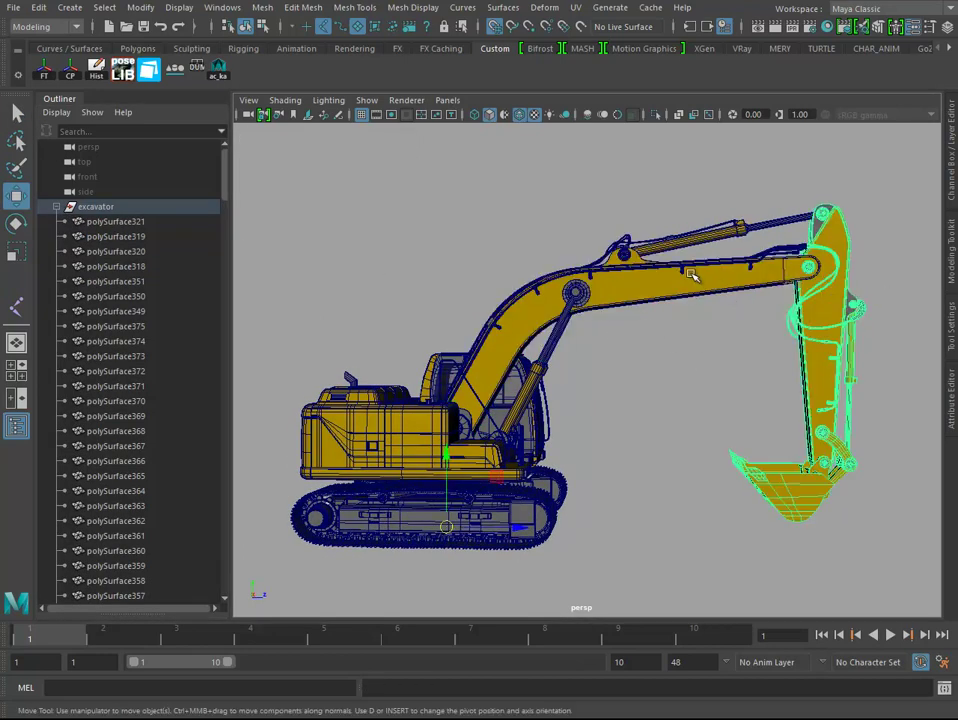
{"action": "left_click", "coordinate": [672, 284]}
{"action": "middle_click_drag", "start_coordinate": [540, 393], "coordinate": [626, 359], "text": "alt"}
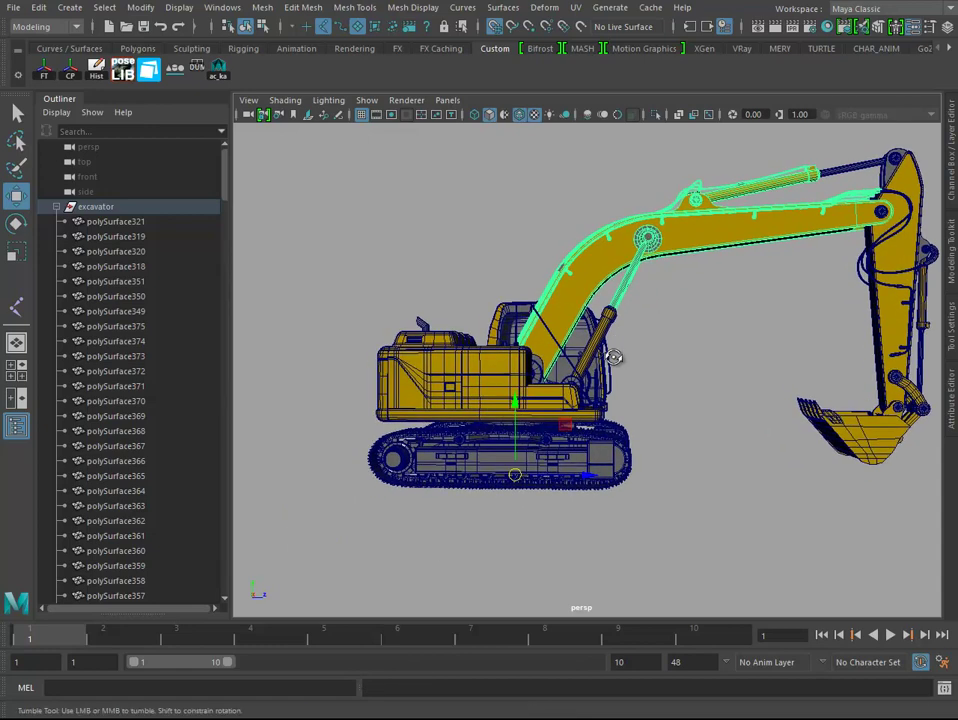
Step: Select the cab and upper body meshes, review them from several angles, and group them
{"action": "left_click_drag", "start_coordinate": [700, 281], "coordinate": [278, 428]}
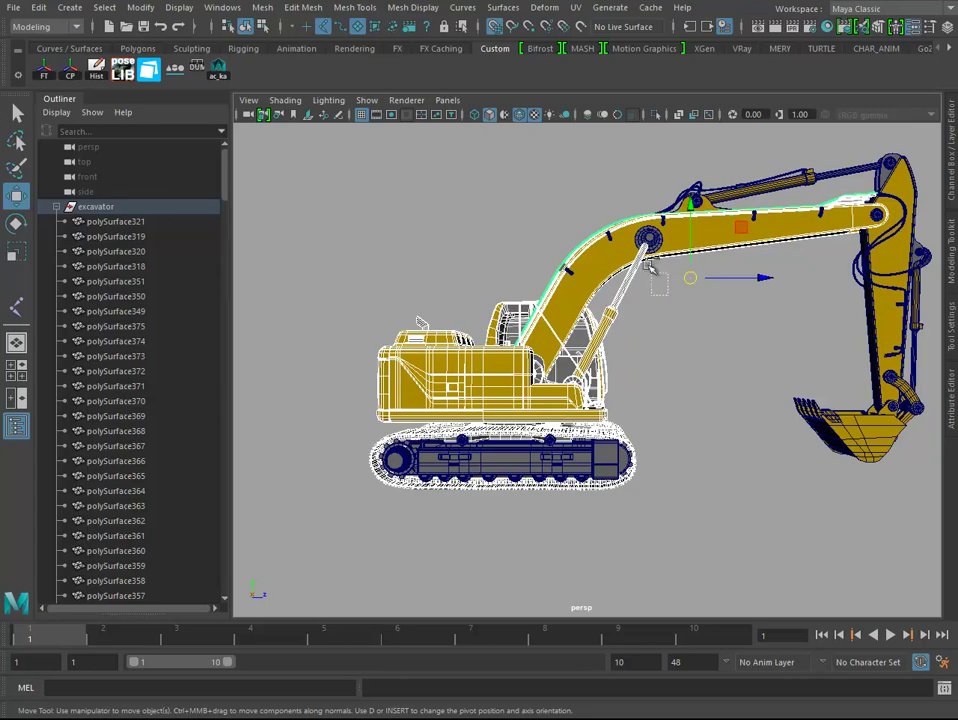
{"action": "key", "text": "p"}
{"action": "mouse_move", "coordinate": [634, 277]}
{"action": "left_mouse_down", "text": "alt"}
{"action": "mouse_move", "coordinate": [644, 328]}
{"action": "mouse_move", "coordinate": [887, 308]}
{"action": "mouse_move", "coordinate": [653, 291]}
{"action": "mouse_move", "coordinate": [578, 310]}
{"action": "left_mouse_up", "text": "alt"}
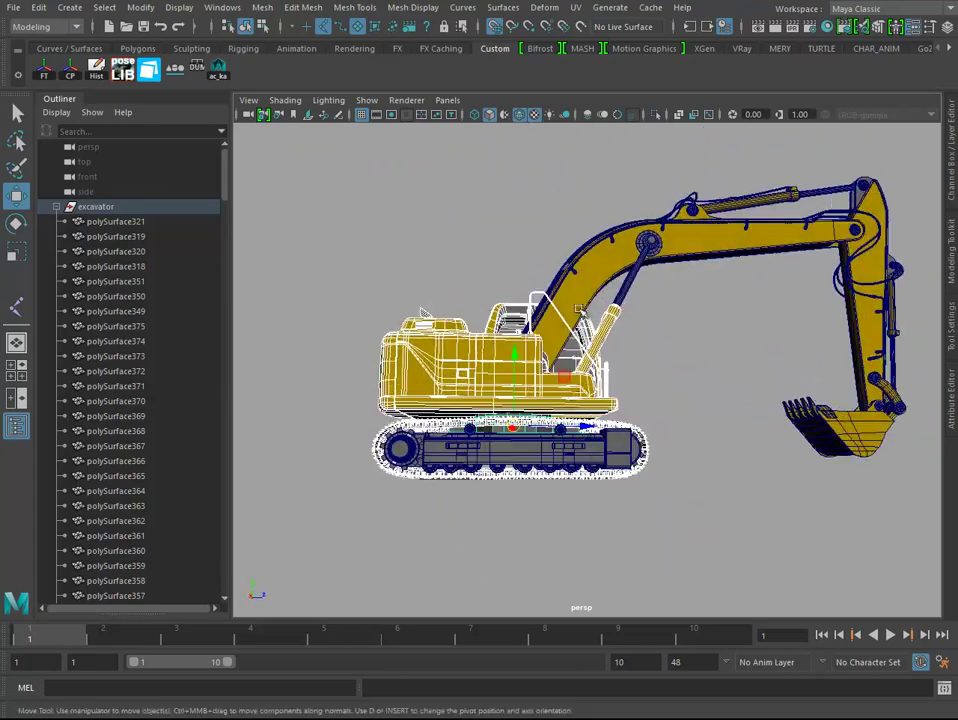
{"action": "left_click_drag", "start_coordinate": [353, 434], "coordinate": [690, 398], "text": "alt"}
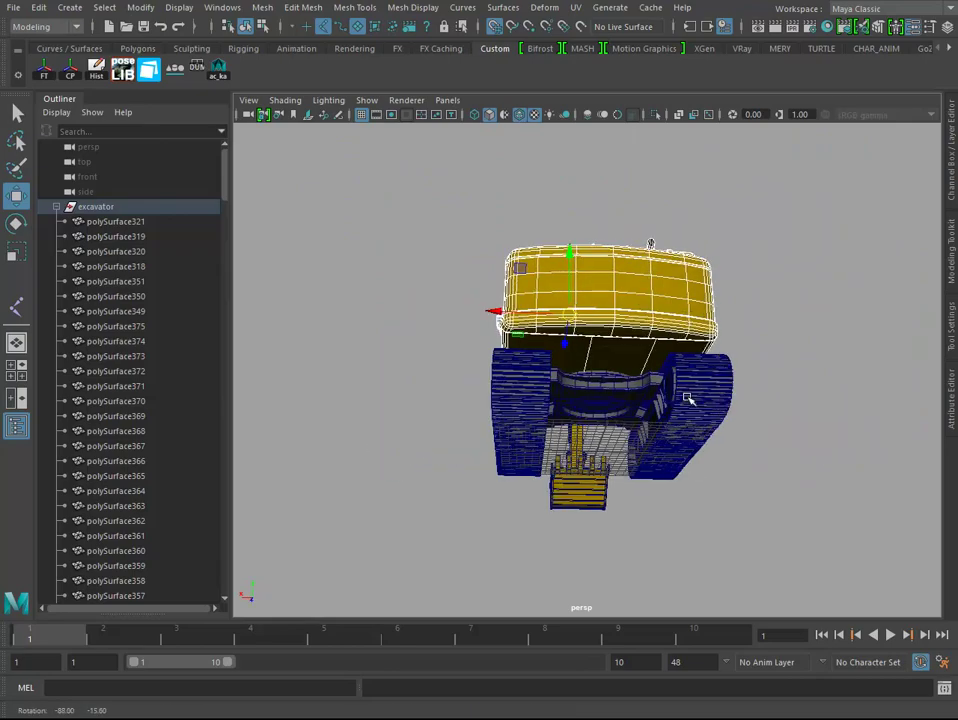
{"action": "right_click_drag", "start_coordinate": [690, 398], "coordinate": [598, 422], "text": "alt"}
{"action": "mouse_move", "coordinate": [598, 422]}
{"action": "left_mouse_down", "text": "alt"}
{"action": "mouse_move", "coordinate": [607, 453]}
{"action": "mouse_move", "coordinate": [425, 438]}
{"action": "mouse_move", "coordinate": [287, 455]}
{"action": "mouse_move", "coordinate": [280, 416]}
{"action": "mouse_move", "coordinate": [409, 457]}
{"action": "left_mouse_up", "text": "alt"}
{"action": "key", "text": "ctrl+g"}
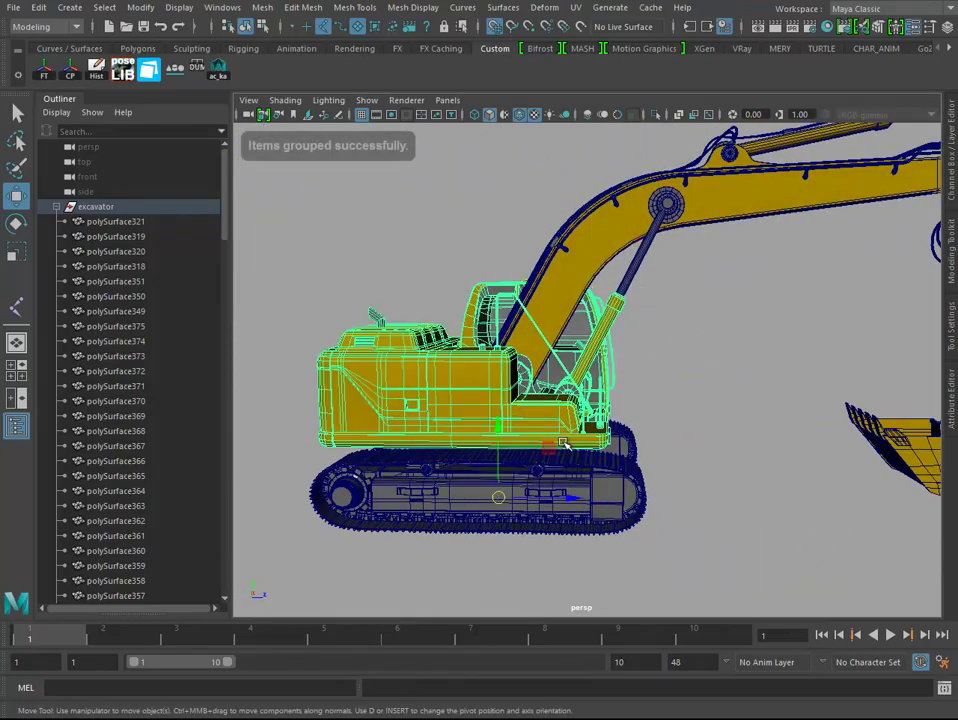
{"action": "scroll", "coordinate": [657, 413], "scroll_direction": "down", "scroll_amount": 3}
Step: From a rear three-quarter view, group all the parts of the first track
{"action": "scroll", "coordinate": [628, 447], "scroll_direction": "up", "scroll_amount": 5}
{"action": "left_click_drag", "start_coordinate": [628, 447], "coordinate": [605, 387], "text": "alt"}
{"action": "mouse_move", "coordinate": [759, 421]}
{"action": "left_mouse_down", "text": "alt"}
{"action": "mouse_move", "coordinate": [799, 413]}
{"action": "mouse_move", "coordinate": [577, 434]}
{"action": "mouse_move", "coordinate": [498, 408]}
{"action": "mouse_move", "coordinate": [528, 457]}
{"action": "left_mouse_up", "text": "alt"}
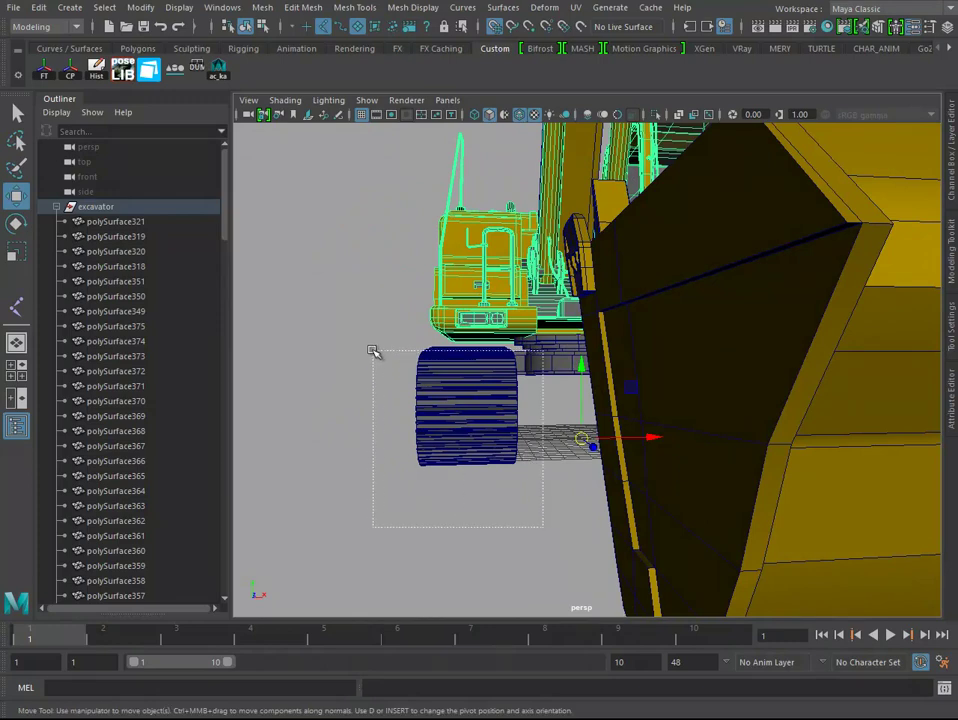
{"action": "left_click_drag", "start_coordinate": [410, 382], "coordinate": [374, 353]}
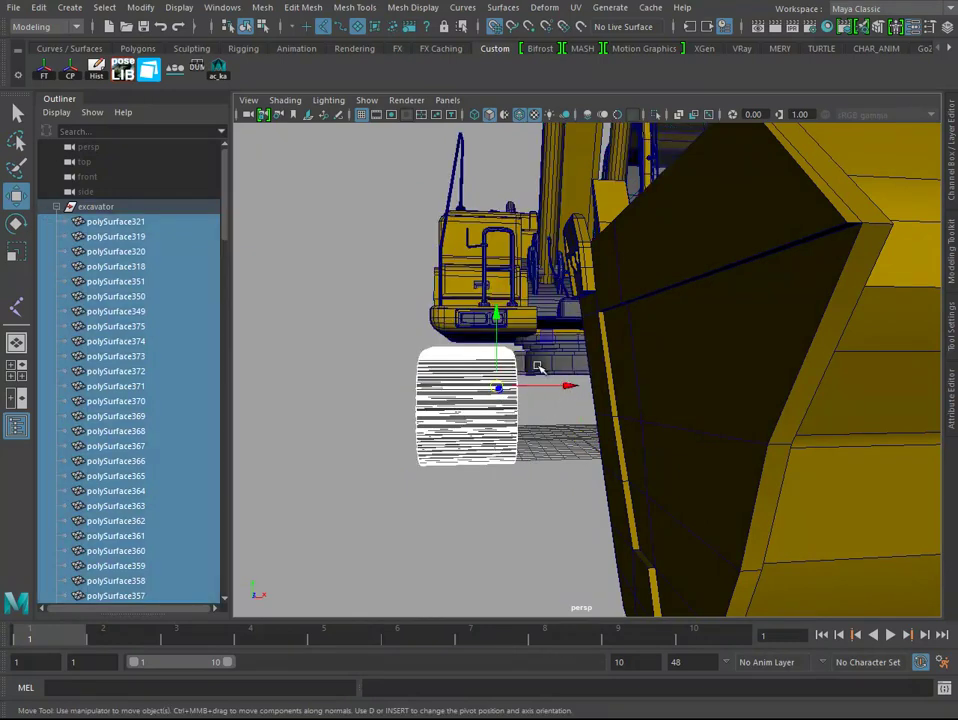
{"action": "key", "text": "ctrl+g"}
Step: Group the opposite track's parts into group6
{"action": "mouse_move", "coordinate": [545, 392]}
{"action": "left_mouse_down", "text": "alt"}
{"action": "mouse_move", "coordinate": [518, 392]}
{"action": "mouse_move", "coordinate": [716, 475]}
{"action": "mouse_move", "coordinate": [802, 492]}
{"action": "left_mouse_up", "text": "alt"}
{"action": "mouse_move", "coordinate": [802, 492]}
{"action": "left_mouse_down"}
{"action": "mouse_move", "coordinate": [778, 455]}
{"action": "mouse_move", "coordinate": [708, 405]}
{"action": "mouse_move", "coordinate": [828, 561]}
{"action": "mouse_move", "coordinate": [666, 366]}
{"action": "mouse_move", "coordinate": [648, 360]}
{"action": "mouse_move", "coordinate": [636, 443]}
{"action": "mouse_move", "coordinate": [700, 440]}
{"action": "mouse_move", "coordinate": [696, 425]}
{"action": "mouse_move", "coordinate": [631, 391]}
{"action": "left_mouse_up"}
{"action": "key", "text": "ctrl+g"}
{"action": "scroll", "coordinate": [535, 376], "scroll_direction": "up", "scroll_amount": 5}
{"action": "scroll", "coordinate": [573, 368], "scroll_direction": "down", "scroll_amount": 3}
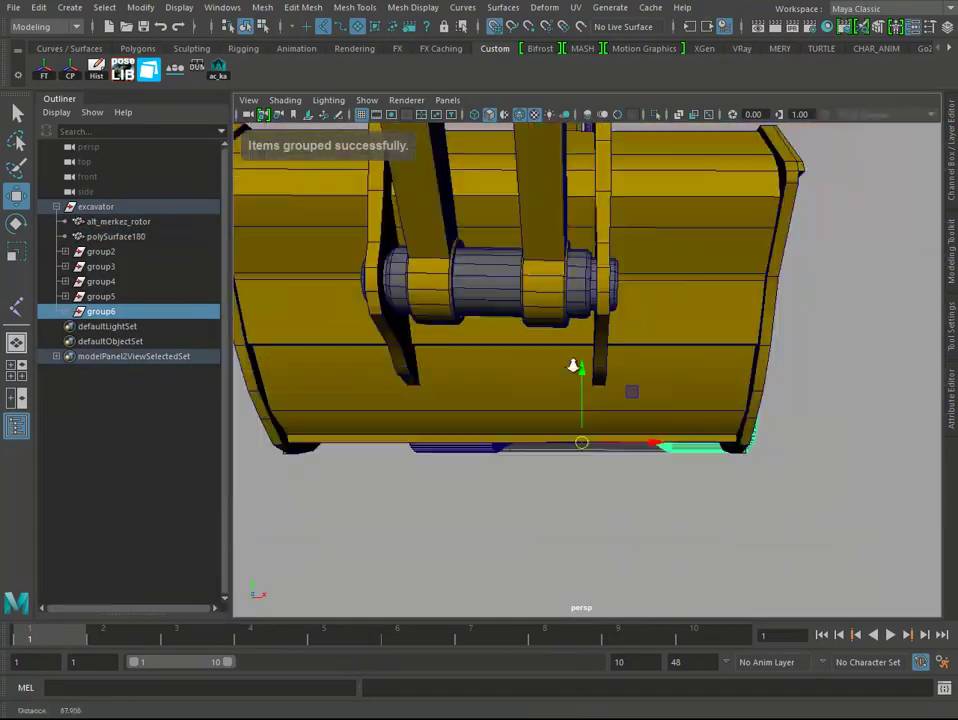
{"action": "scroll", "coordinate": [566, 401], "scroll_direction": "down", "scroll_amount": 2}
{"action": "left_click_drag", "start_coordinate": [566, 401], "coordinate": [560, 380], "text": "alt"}
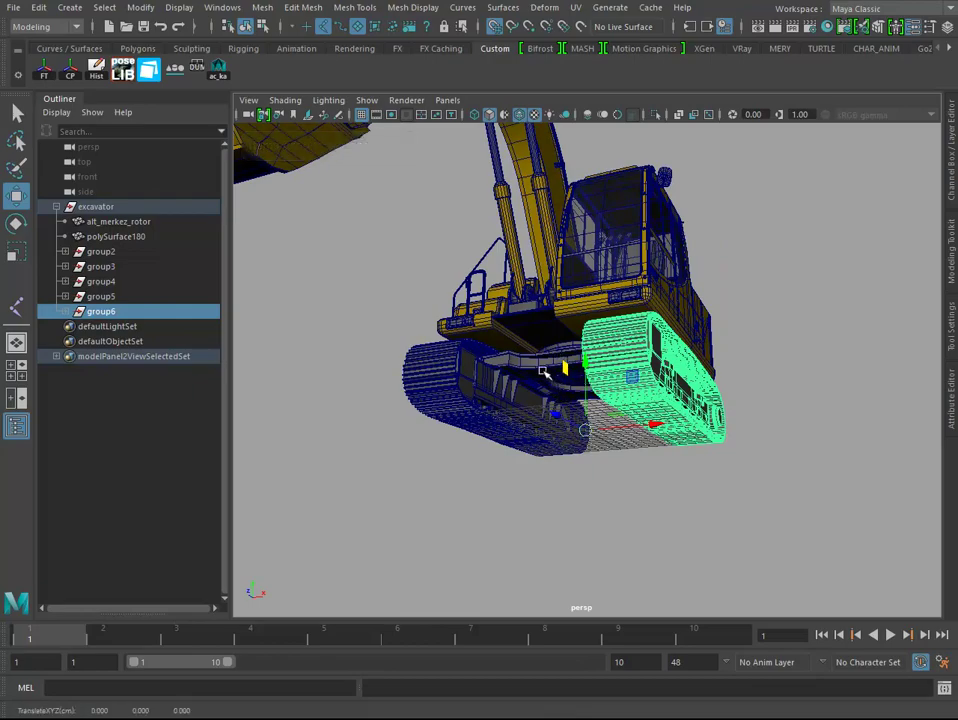
Step: Rename the arm-and-bucket group on_kol and the boom group orta_kol
{"action": "left_click", "coordinate": [614, 423]}
{"action": "mouse_move", "coordinate": [614, 423]}
{"action": "left_mouse_down", "text": "alt"}
{"action": "mouse_move", "coordinate": [680, 381]}
{"action": "mouse_move", "coordinate": [701, 383]}
{"action": "mouse_move", "coordinate": [795, 445]}
{"action": "mouse_move", "coordinate": [855, 440]}
{"action": "mouse_move", "coordinate": [726, 454]}
{"action": "mouse_move", "coordinate": [796, 427]}
{"action": "mouse_move", "coordinate": [800, 455]}
{"action": "left_mouse_up", "text": "alt"}
{"action": "left_click", "coordinate": [782, 440]}
{"action": "mouse_move", "coordinate": [787, 449]}
{"action": "right_mouse_down", "text": "alt"}
{"action": "mouse_move", "coordinate": [663, 419]}
{"action": "mouse_move", "coordinate": [678, 435]}
{"action": "right_mouse_up", "text": "alt"}
{"action": "left_click", "coordinate": [122, 252]}
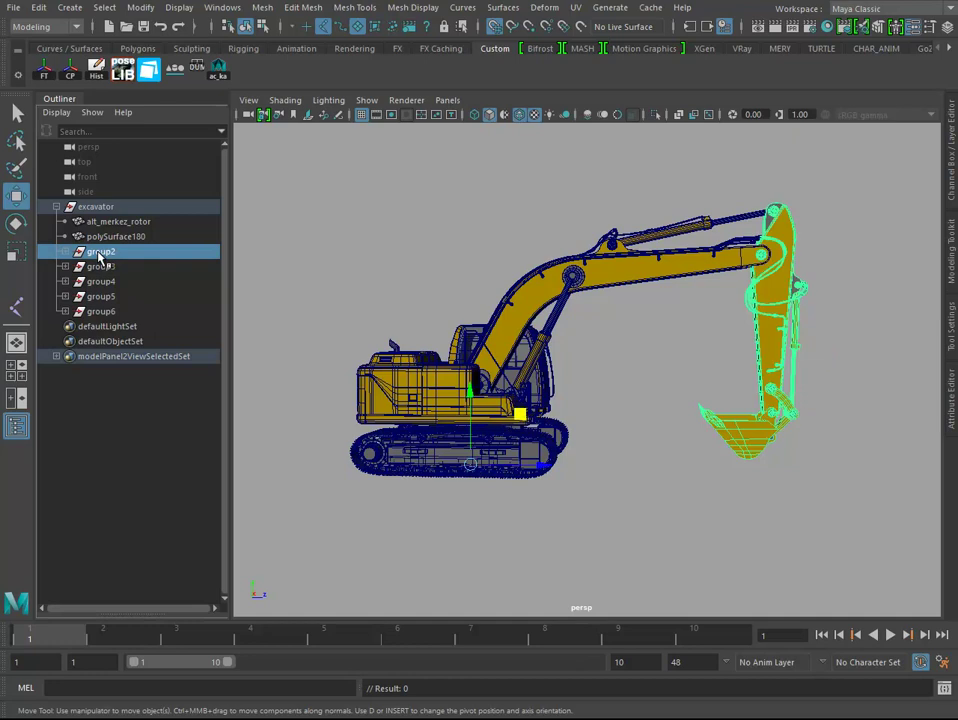
{"action": "double_click", "coordinate": [124, 253]}
{"action": "type", "text": "on_k"}
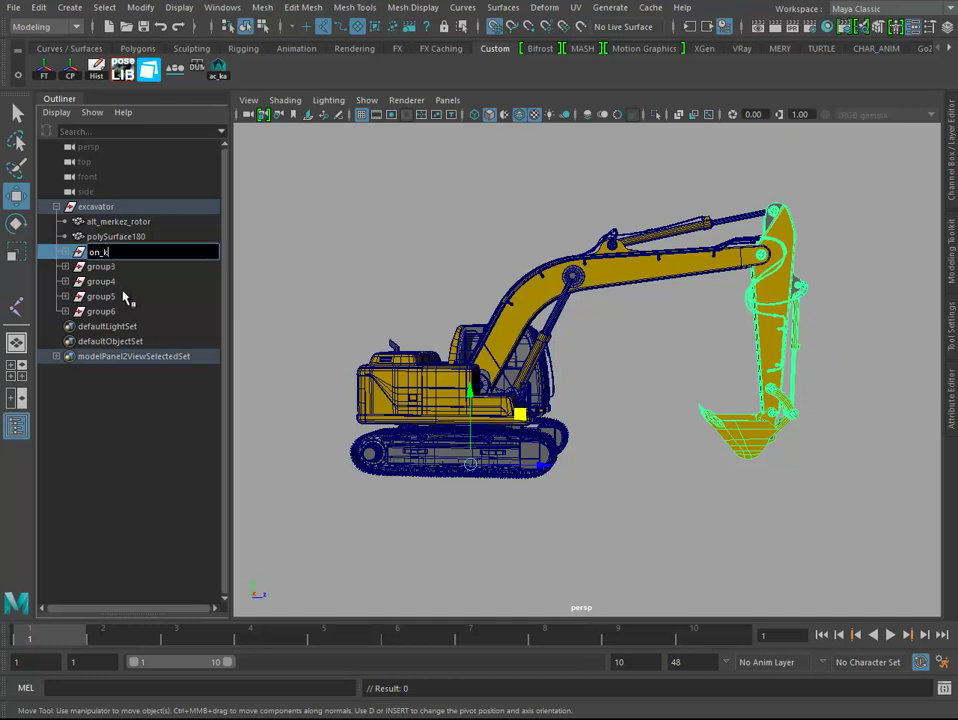
{"action": "type", "text": "ol"}
{"action": "key", "text": "Return"}
{"action": "double_click", "coordinate": [110, 267]}
{"action": "type", "text": "orta ko"}
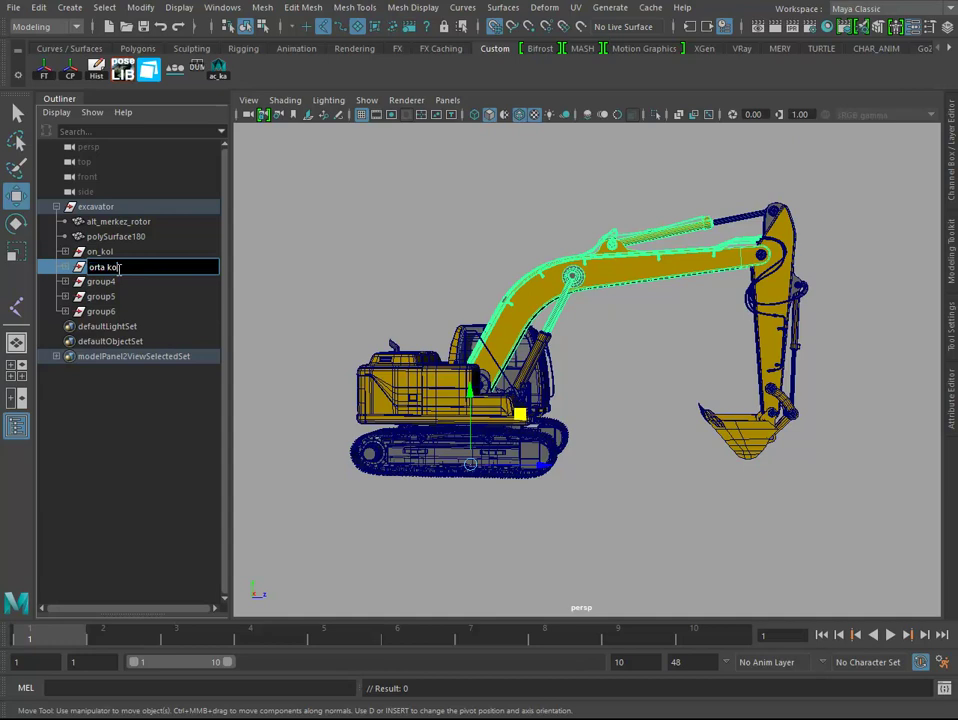
{"action": "type", "text": "l"}
{"action": "key", "text": "Return"}
Step: Rename the body group govde and the two track groups sol_palet and sag_palet
{"action": "left_click", "coordinate": [122, 281]}
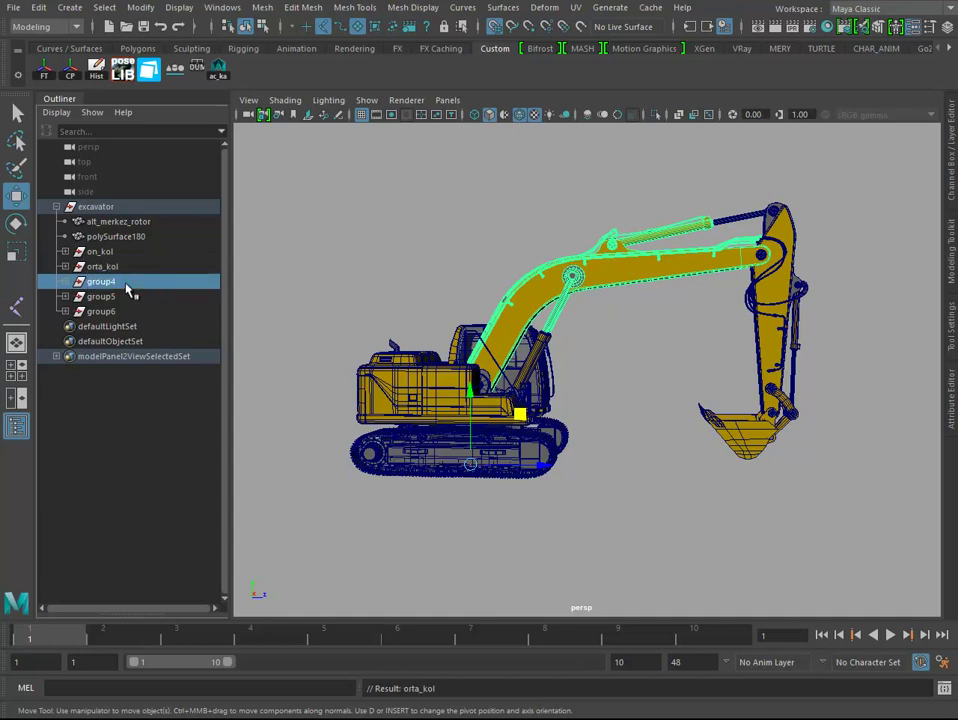
{"action": "double_click", "coordinate": [126, 282]}
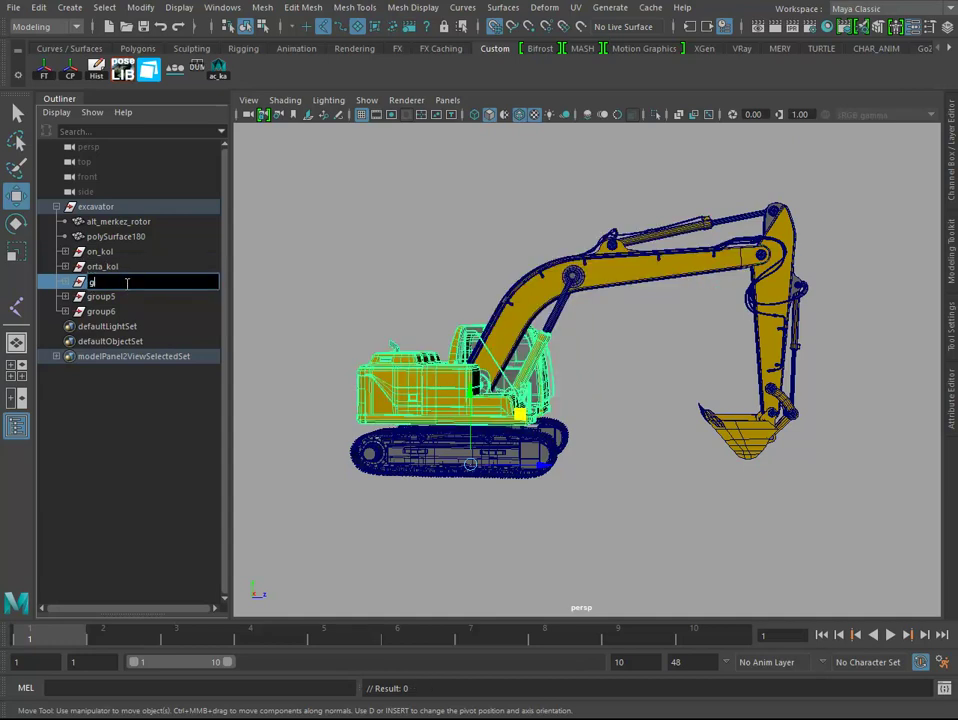
{"action": "key", "text": "Return"}
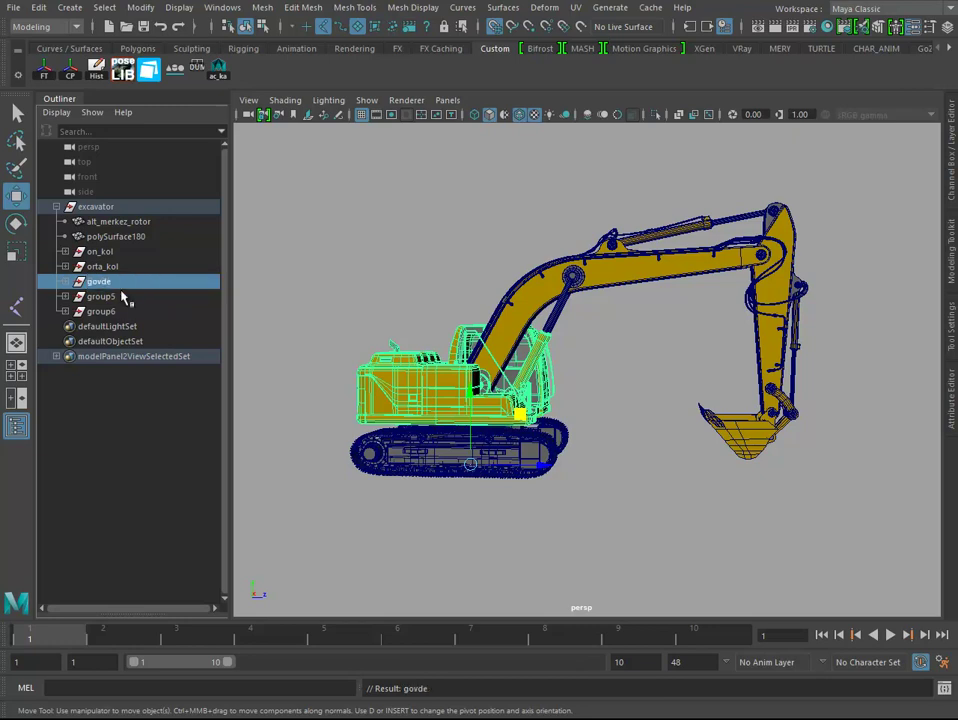
{"action": "left_click", "coordinate": [115, 298]}
{"action": "double_click", "coordinate": [102, 297]}
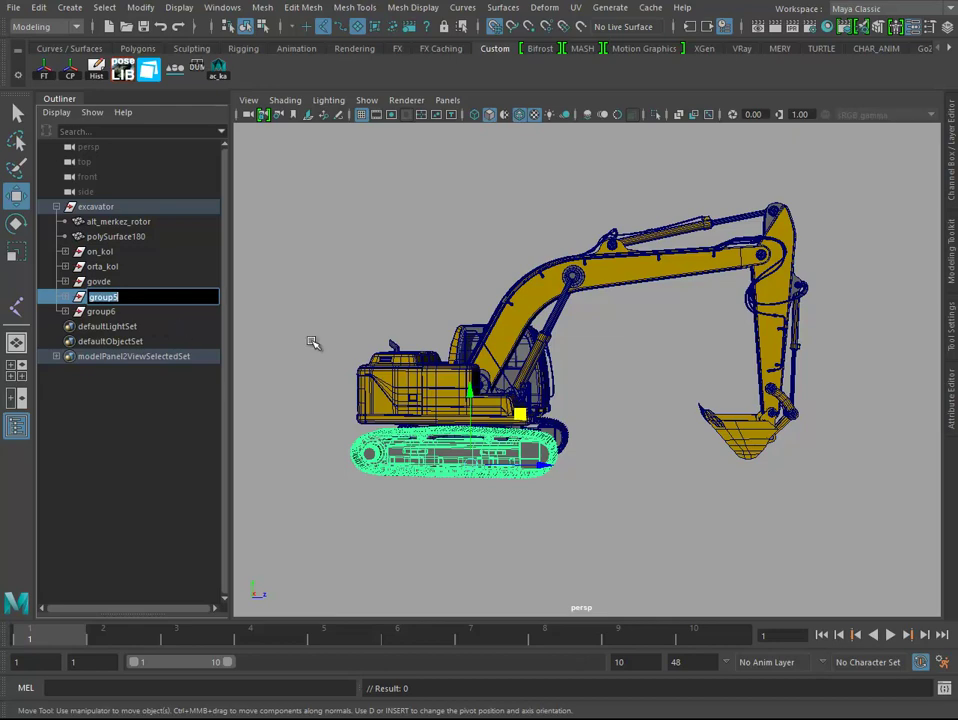
{"action": "left_click_drag", "start_coordinate": [313, 343], "coordinate": [256, 349], "text": "alt"}
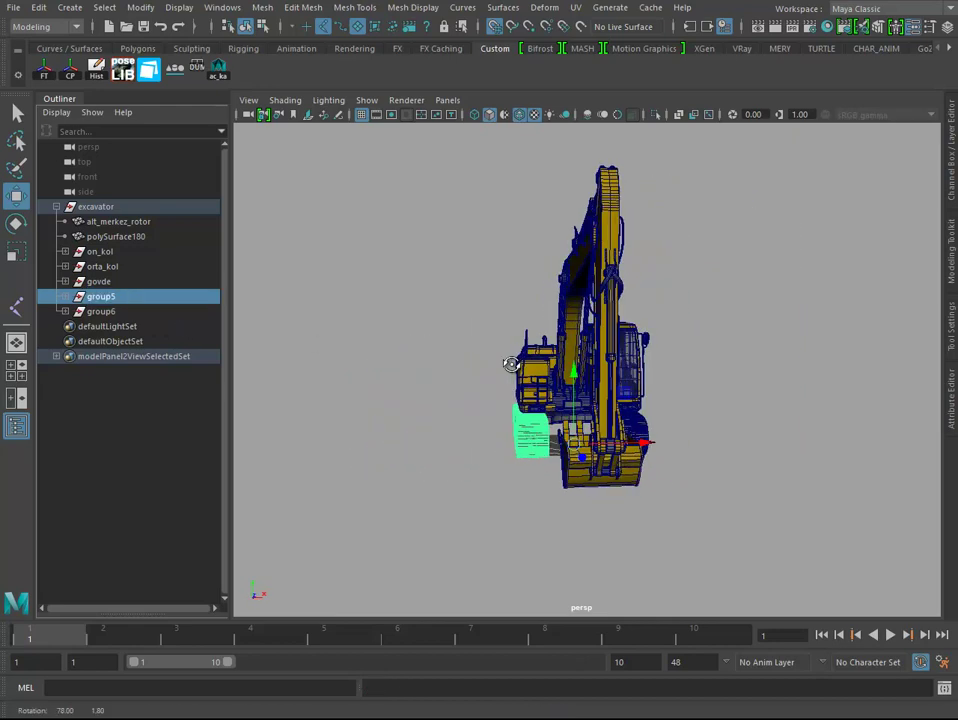
{"action": "double_click", "coordinate": [102, 297]}
{"action": "type", "text": "sol palet"}
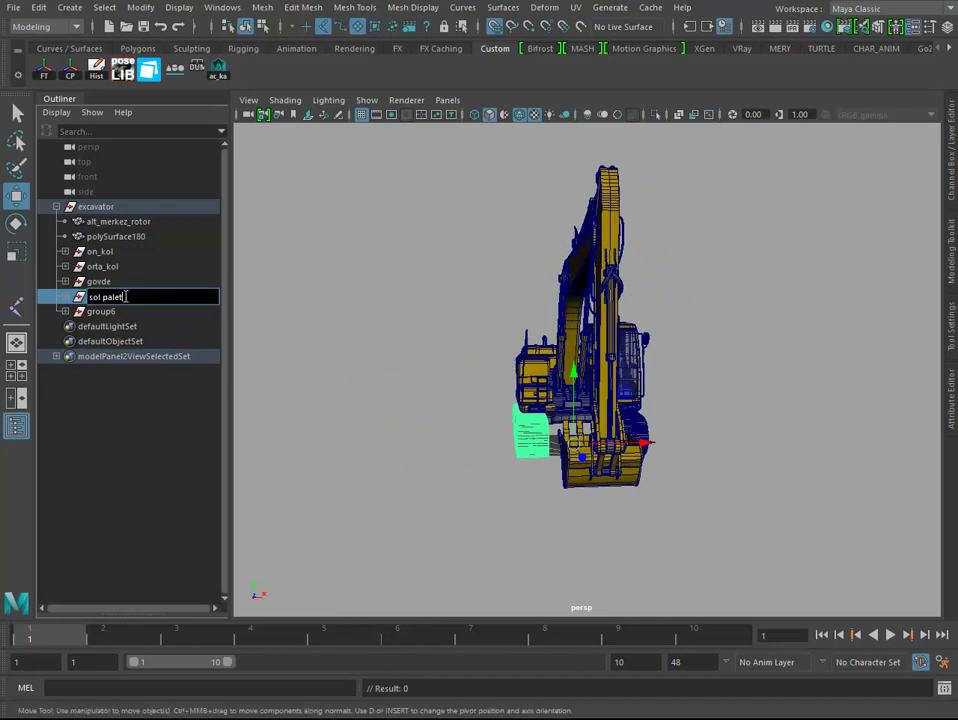
{"action": "key", "text": "Return"}
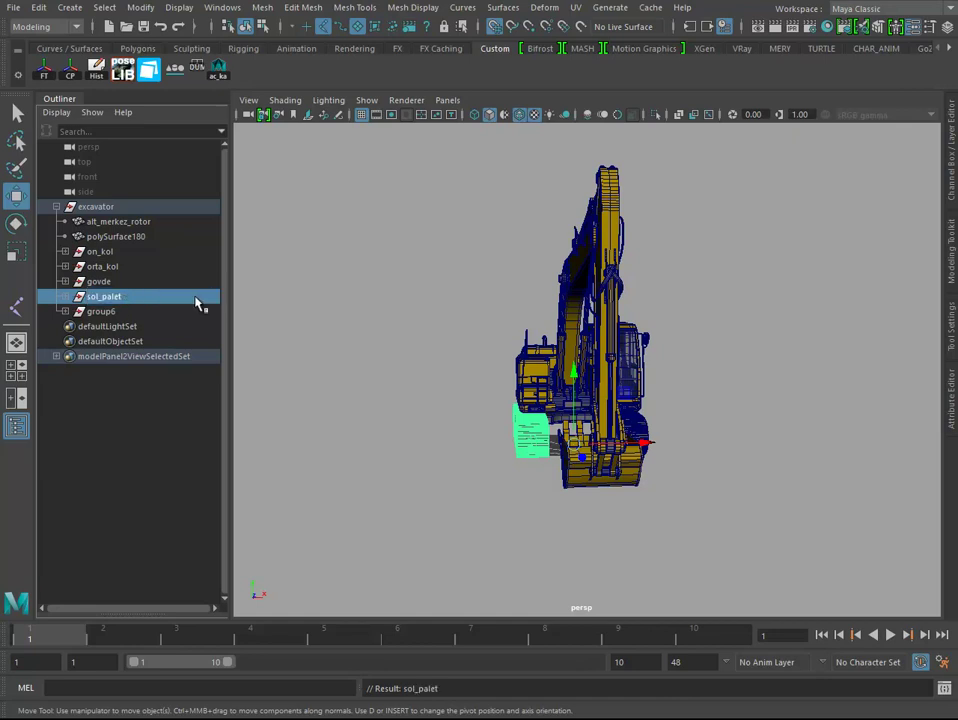
{"action": "left_click", "coordinate": [132, 311]}
{"action": "double_click", "coordinate": [137, 312]}
{"action": "type", "text": "sag_palet"}
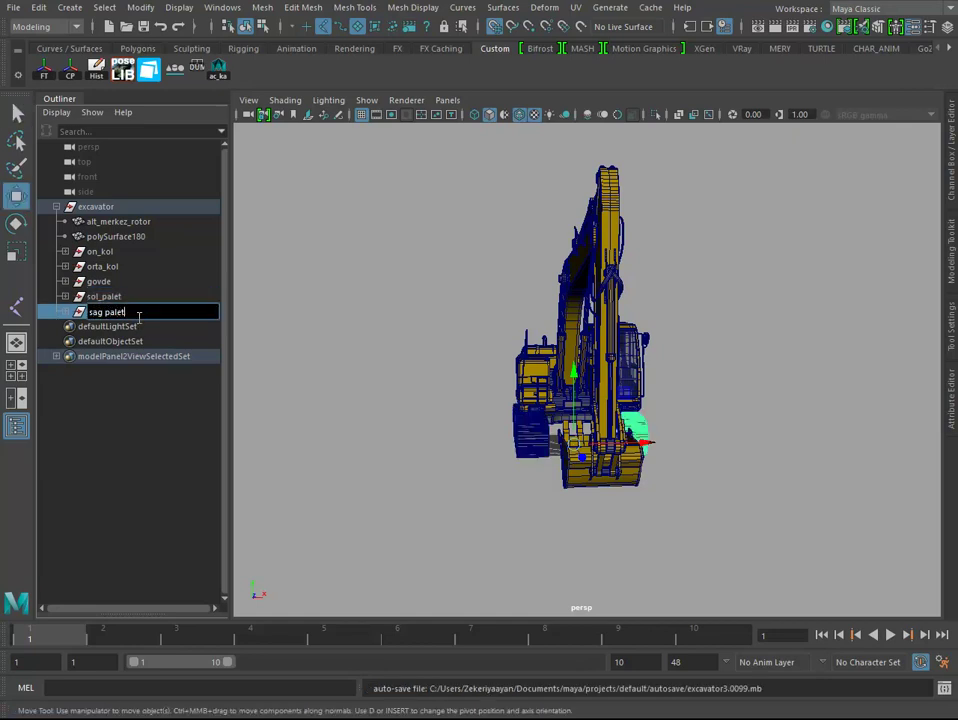
{"action": "key", "text": "Return"}
Step: Group sol_palet and sag_palet together and name the new group palet_grp
{"action": "left_click", "coordinate": [103, 296], "text": "ctrl"}
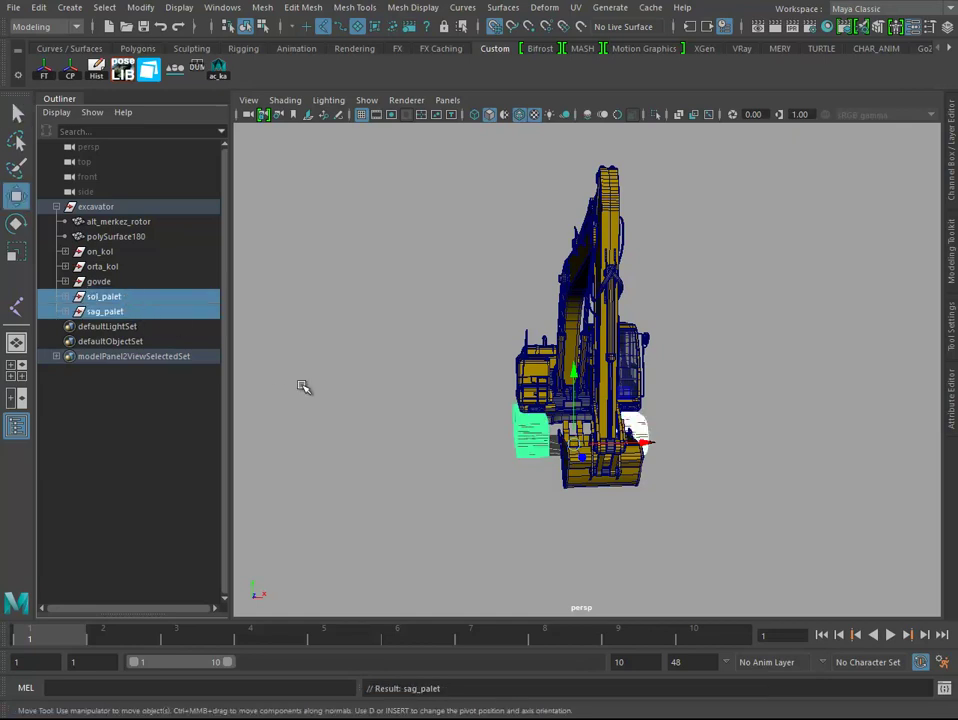
{"action": "left_click_drag", "start_coordinate": [303, 387], "coordinate": [420, 390], "text": "alt"}
{"action": "scroll", "coordinate": [520, 380], "scroll_direction": "up", "scroll_amount": 2}
{"action": "scroll", "coordinate": [520, 380], "scroll_direction": "up", "scroll_amount": 2}
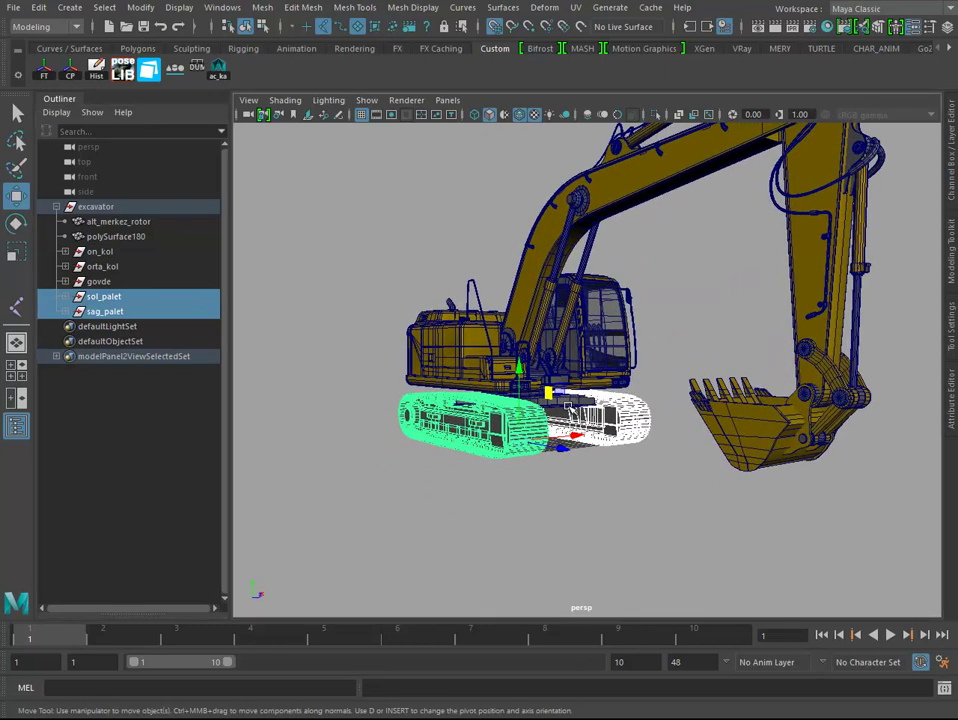
{"action": "key", "text": "ctrl+g"}
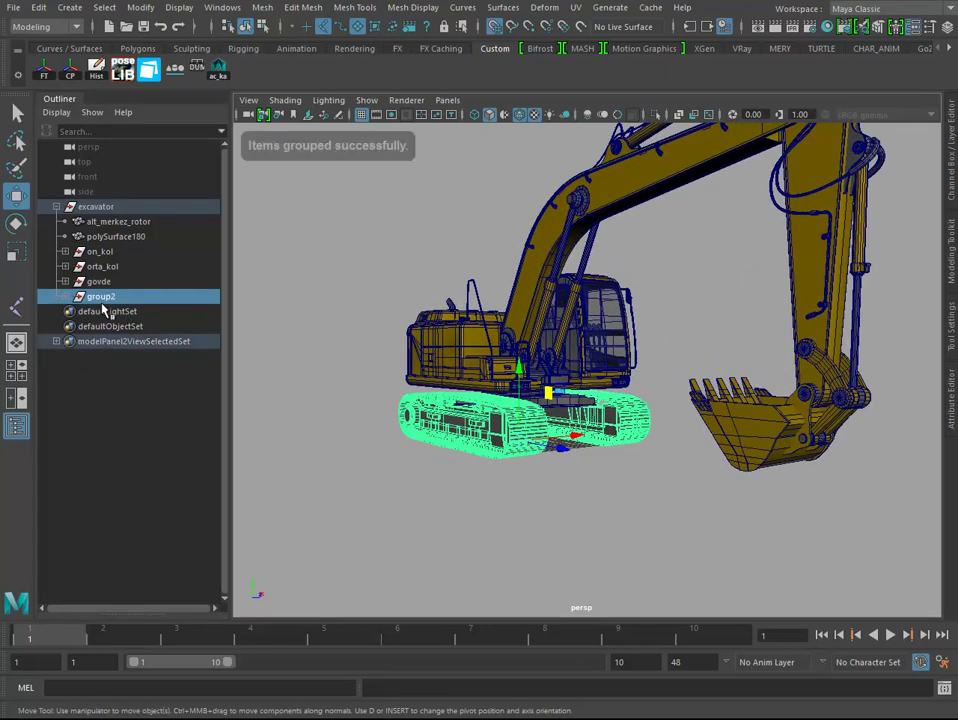
{"action": "double_click", "coordinate": [103, 298]}
{"action": "type", "text": "palet gr"}
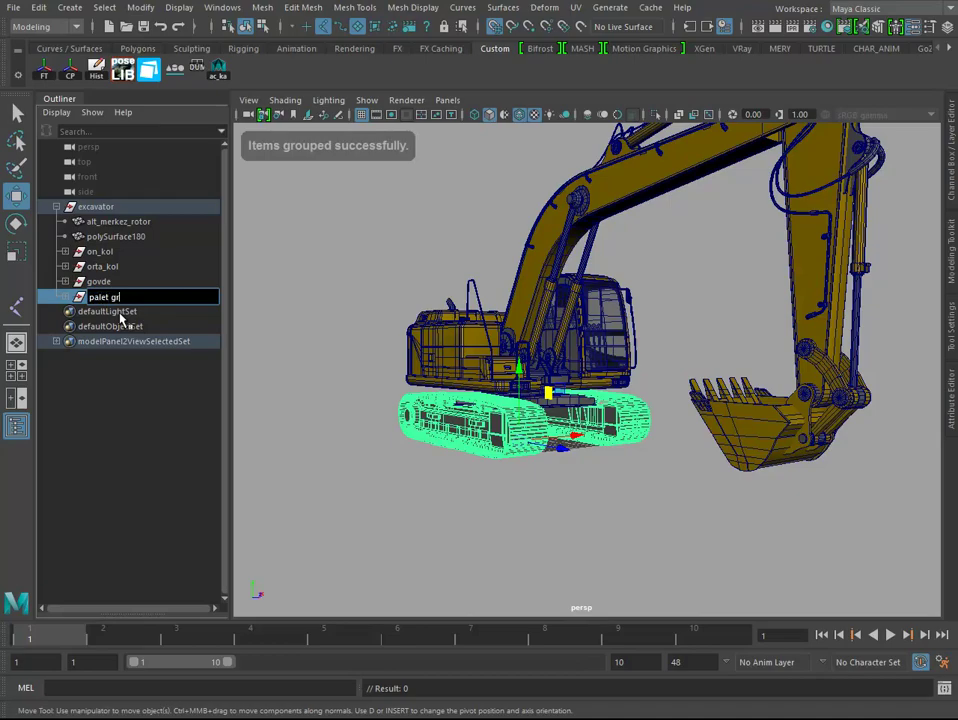
{"action": "type", "text": "p"}
{"action": "key", "text": "Return"}
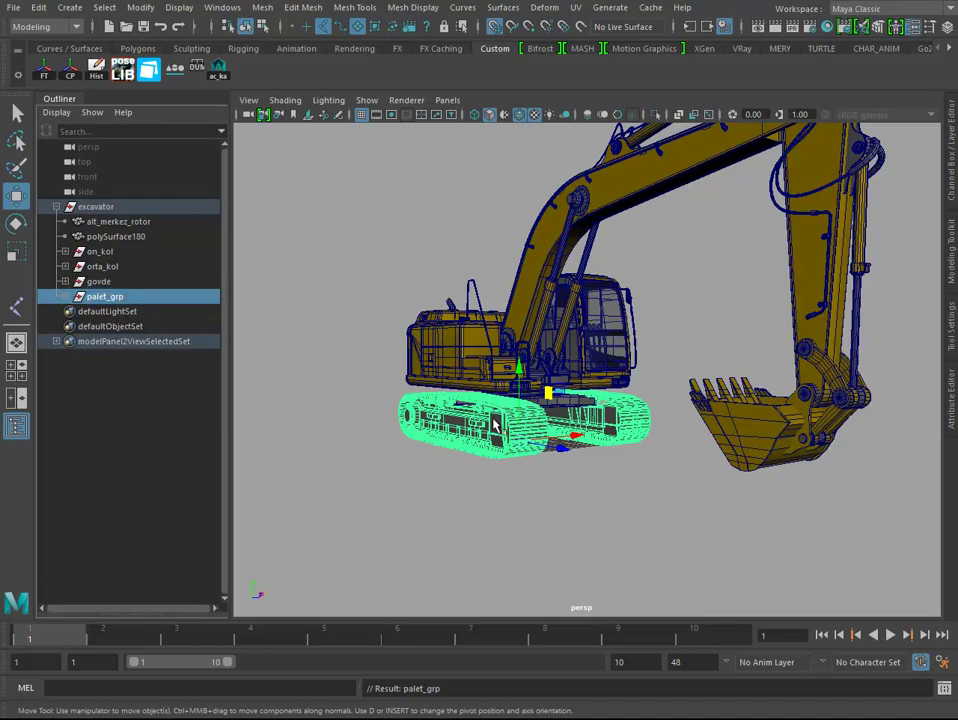
{"action": "mouse_move", "coordinate": [493, 425]}
{"action": "left_mouse_down", "text": "alt"}
{"action": "mouse_move", "coordinate": [479, 306]}
{"action": "mouse_move", "coordinate": [496, 402]}
{"action": "left_mouse_up", "text": "alt"}
{"action": "scroll", "coordinate": [496, 402], "scroll_direction": "up", "scroll_amount": 3}
{"action": "scroll", "coordinate": [520, 363], "scroll_direction": "up", "scroll_amount": 2}
{"action": "scroll", "coordinate": [527, 340], "scroll_direction": "up", "scroll_amount": 2}
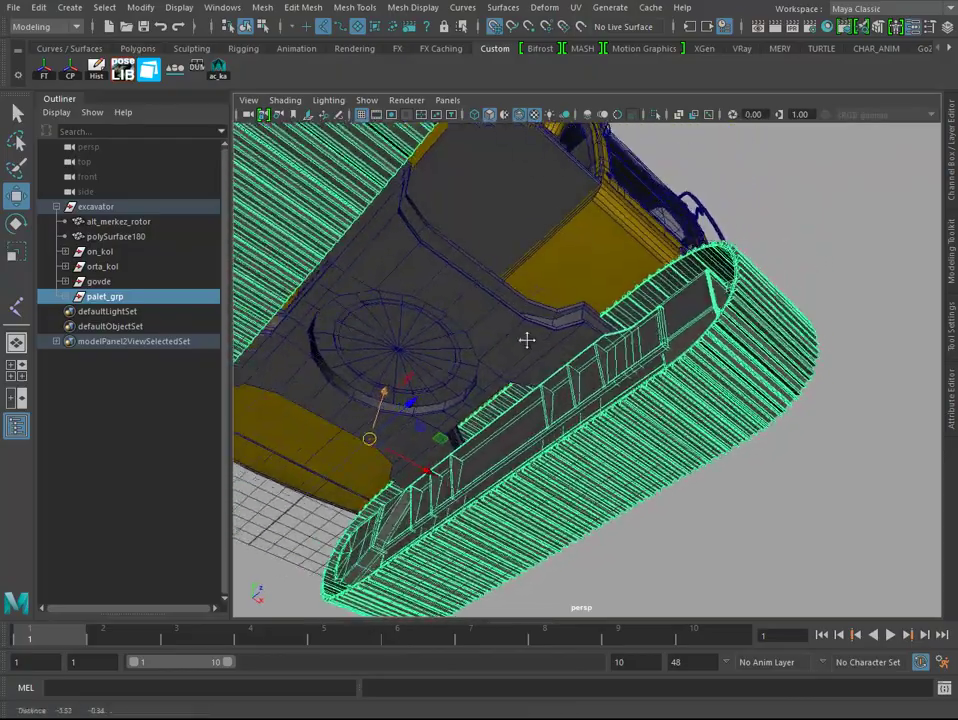
{"action": "left_click_drag", "start_coordinate": [527, 340], "coordinate": [671, 260], "text": "alt"}
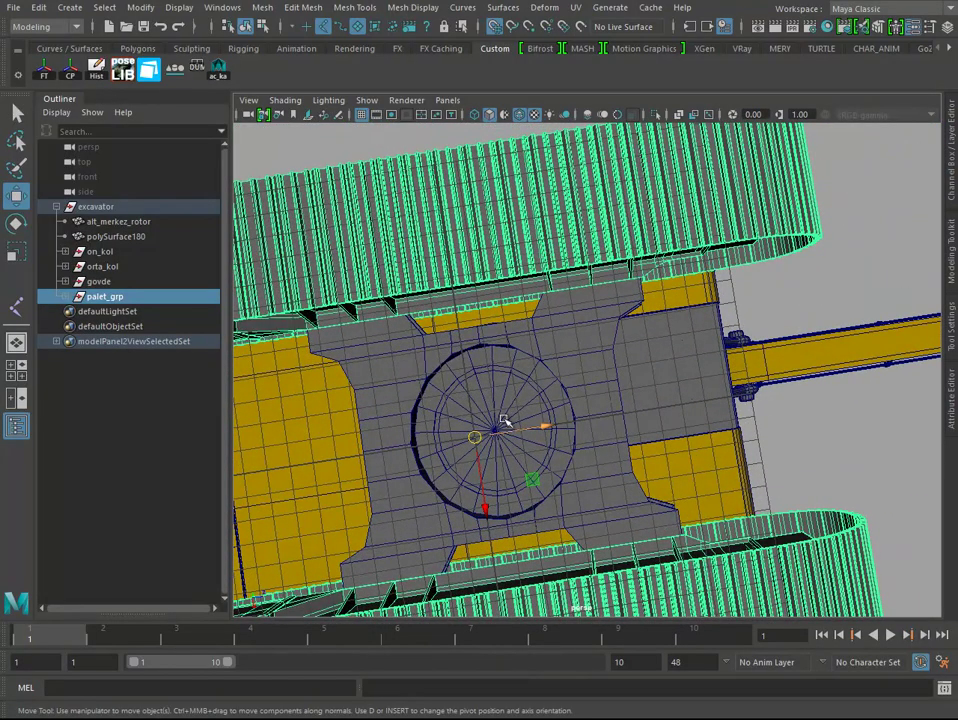
{"action": "mouse_move", "coordinate": [505, 420]}
{"action": "left_mouse_down", "text": "alt"}
{"action": "mouse_move", "coordinate": [428, 488]}
{"action": "mouse_move", "coordinate": [451, 389]}
{"action": "mouse_move", "coordinate": [553, 431]}
{"action": "mouse_move", "coordinate": [539, 325]}
{"action": "mouse_move", "coordinate": [509, 346]}
{"action": "mouse_move", "coordinate": [490, 381]}
{"action": "mouse_move", "coordinate": [565, 428]}
{"action": "mouse_move", "coordinate": [565, 360]}
{"action": "mouse_move", "coordinate": [540, 390]}
{"action": "left_mouse_up", "text": "alt"}
{"action": "mouse_move", "coordinate": [540, 390]}
{"action": "right_mouse_down", "text": "alt"}
{"action": "mouse_move", "coordinate": [505, 420]}
{"action": "mouse_move", "coordinate": [533, 435]}
{"action": "right_mouse_up", "text": "alt"}
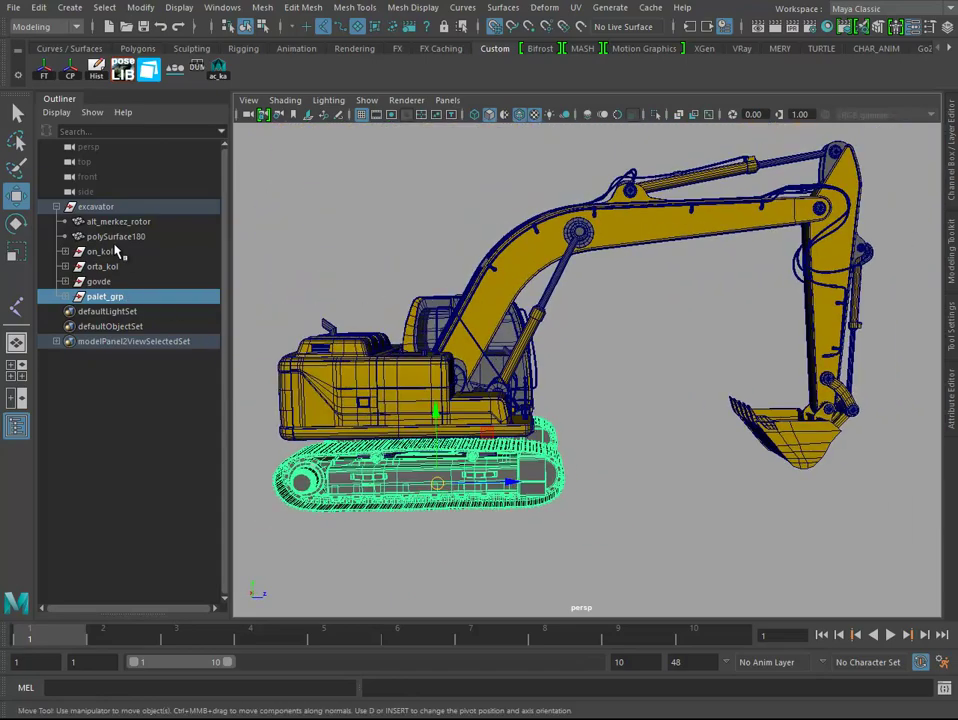
Step: Select on_kol, maximize the side view, and turn off Isolate Select to show all parts
{"action": "left_click", "coordinate": [112, 253]}
{"action": "key", "text": "space"}
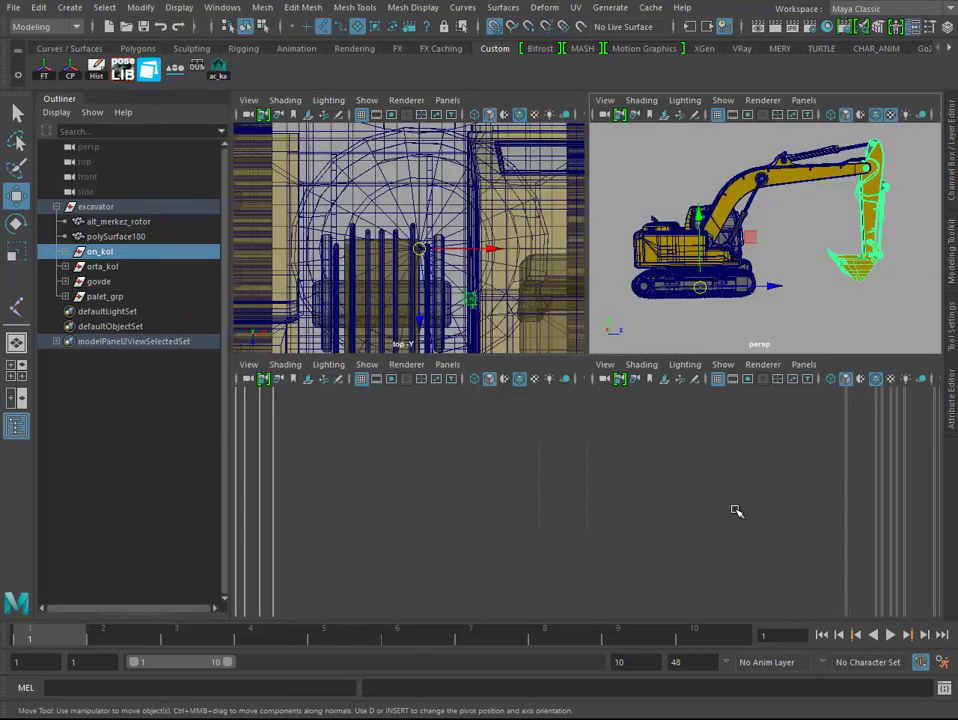
{"action": "key", "text": "space"}
{"action": "scroll", "coordinate": [750, 502], "scroll_direction": "down", "scroll_amount": 2}
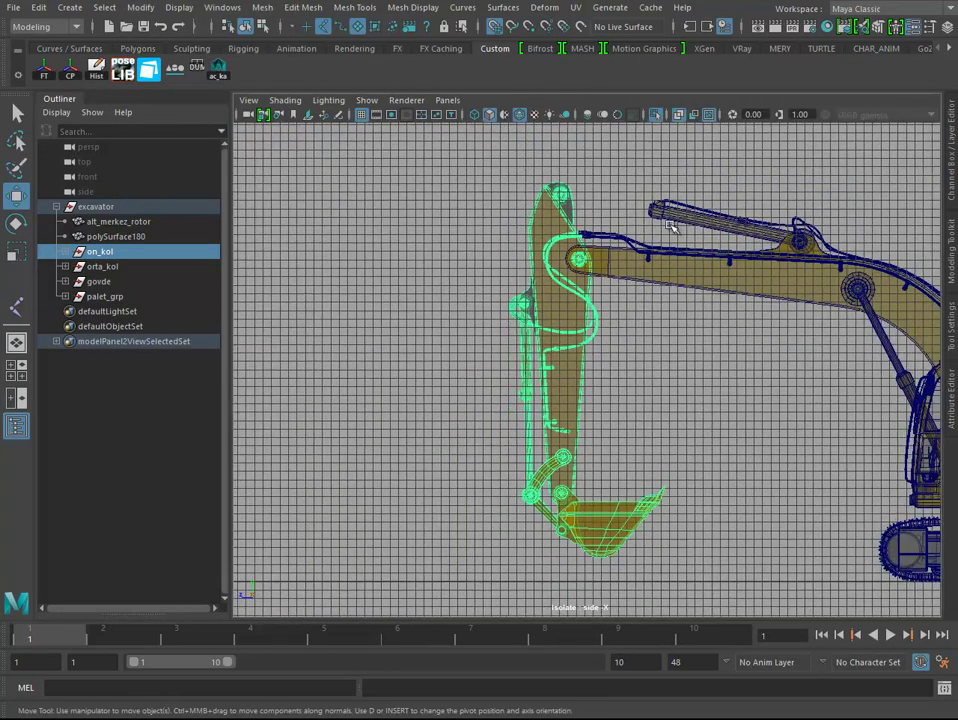
{"action": "left_click", "coordinate": [659, 116]}
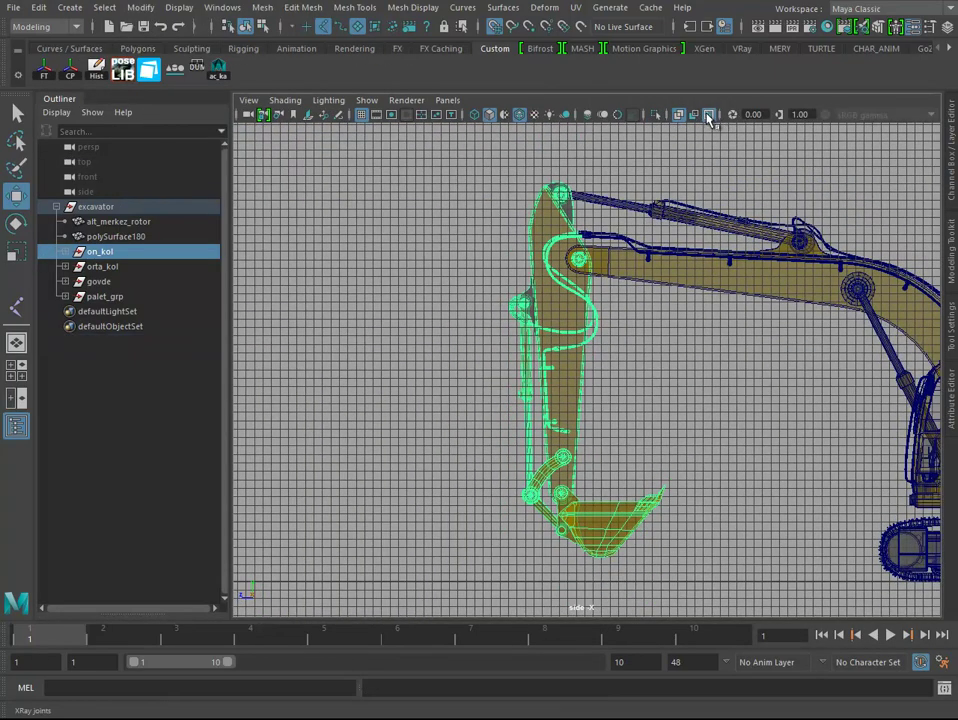
{"action": "scroll", "coordinate": [649, 339], "scroll_direction": "down", "scroll_amount": 2}
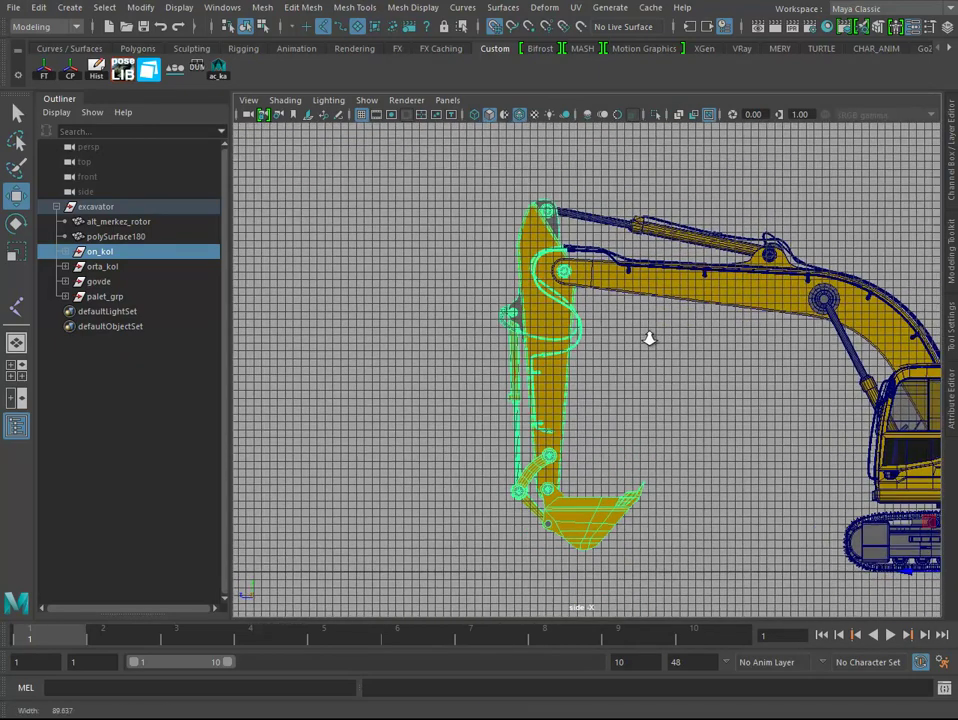
{"action": "scroll", "coordinate": [622, 423], "scroll_direction": "down", "scroll_amount": 2}
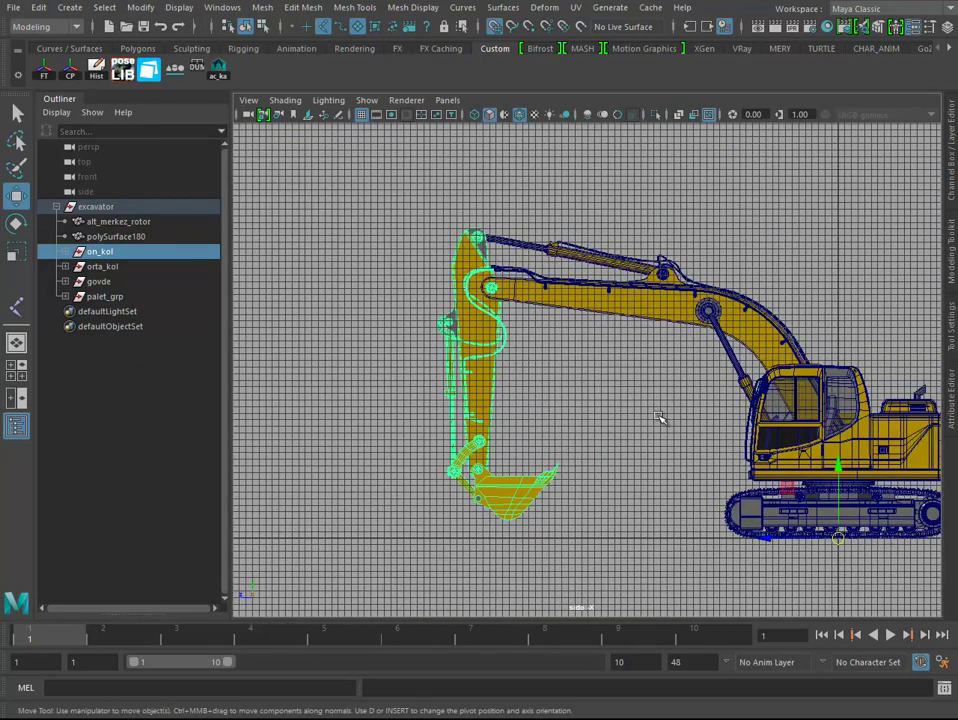
Step: Move on_kol's pivot to the boom joint and snap it to the pin centre
{"action": "key", "text": "d"}
{"action": "middle_click_drag", "start_coordinate": [770, 483], "coordinate": [493, 292]}
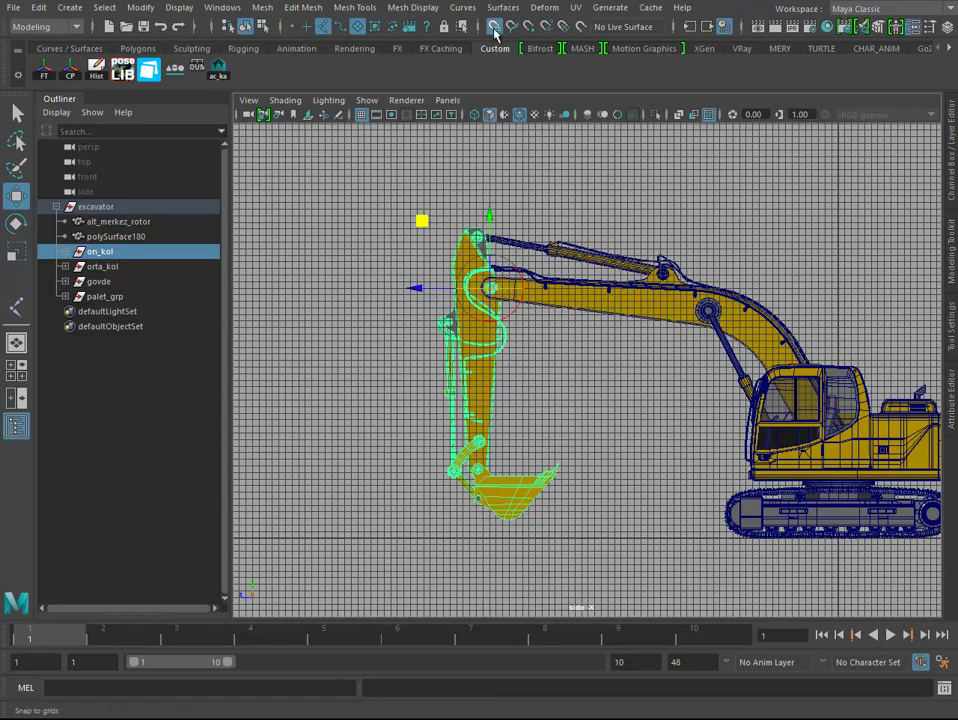
{"action": "scroll", "coordinate": [588, 368], "scroll_direction": "up", "scroll_amount": 2}
{"action": "scroll", "coordinate": [588, 368], "scroll_direction": "up", "scroll_amount": 2}
{"action": "scroll", "coordinate": [588, 368], "scroll_direction": "up", "scroll_amount": 2}
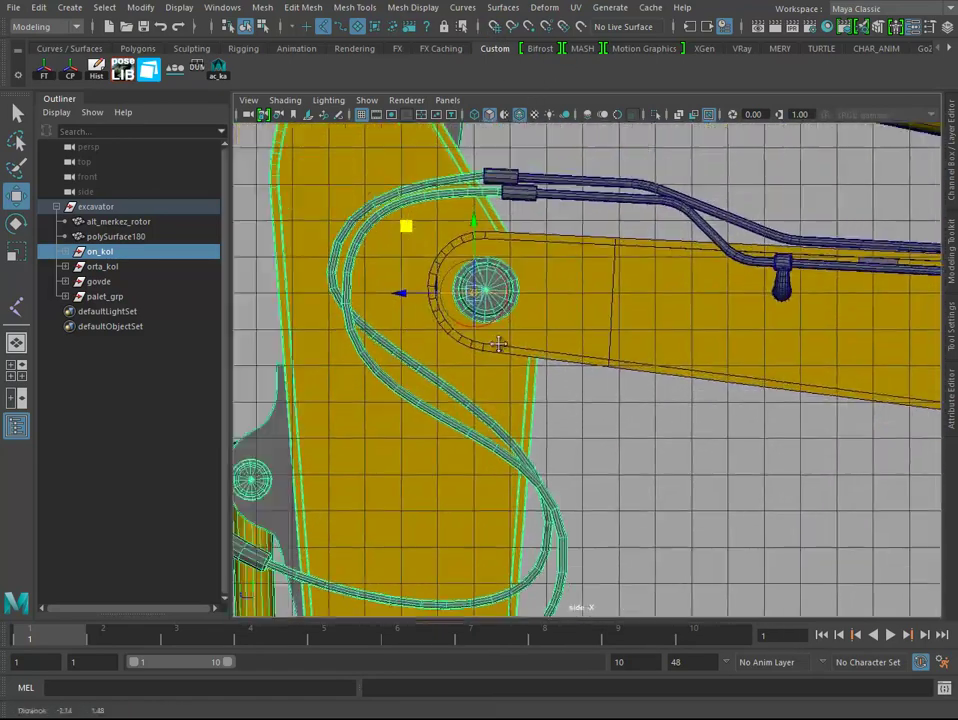
{"action": "scroll", "coordinate": [563, 330], "scroll_direction": "up", "scroll_amount": 2}
{"action": "scroll", "coordinate": [563, 330], "scroll_direction": "up", "scroll_amount": 3}
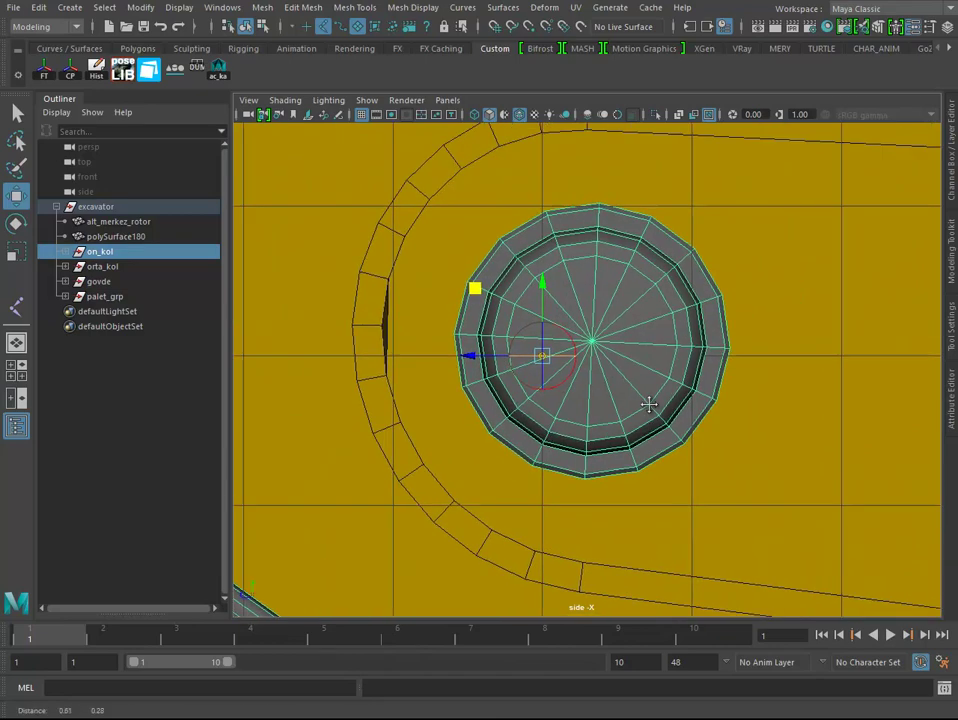
{"action": "left_click", "coordinate": [593, 341]}
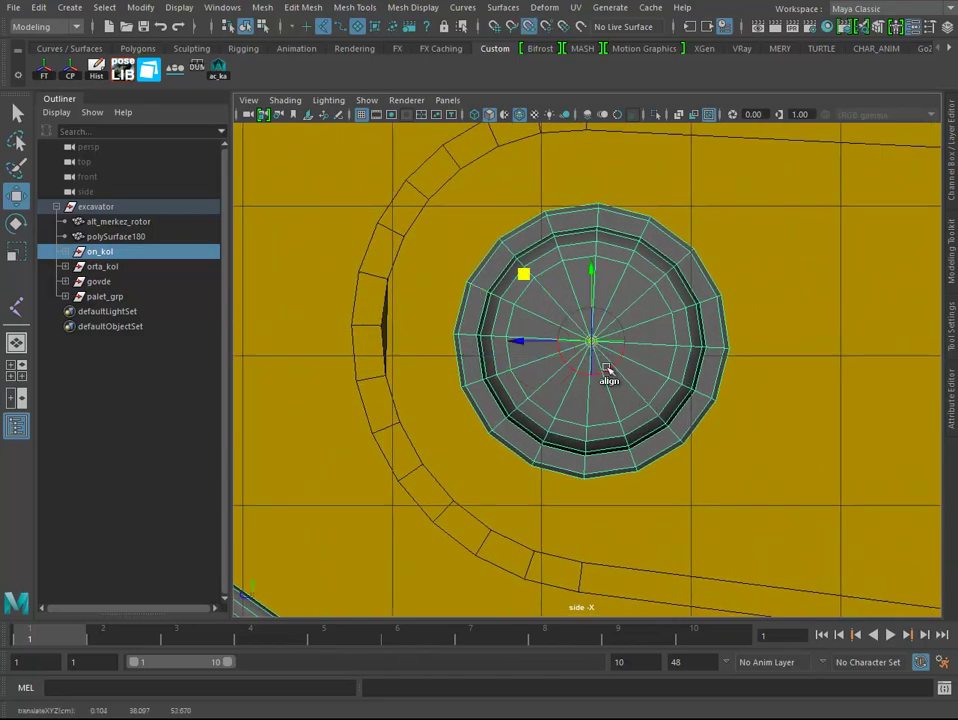
{"action": "key", "text": "space"}
{"action": "key", "text": "space"}
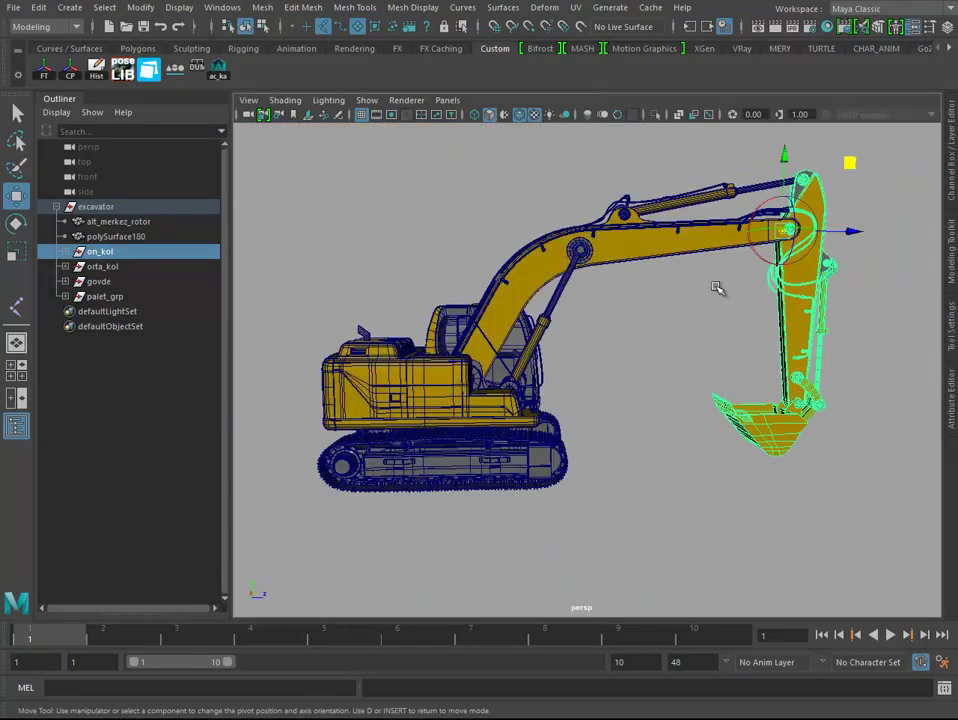
{"action": "mouse_move", "coordinate": [717, 288]}
{"action": "left_mouse_down", "text": "alt"}
{"action": "mouse_move", "coordinate": [554, 301]}
{"action": "mouse_move", "coordinate": [661, 376]}
{"action": "mouse_move", "coordinate": [502, 383]}
{"action": "mouse_move", "coordinate": [643, 268]}
{"action": "mouse_move", "coordinate": [666, 314]}
{"action": "left_mouse_up", "text": "alt"}
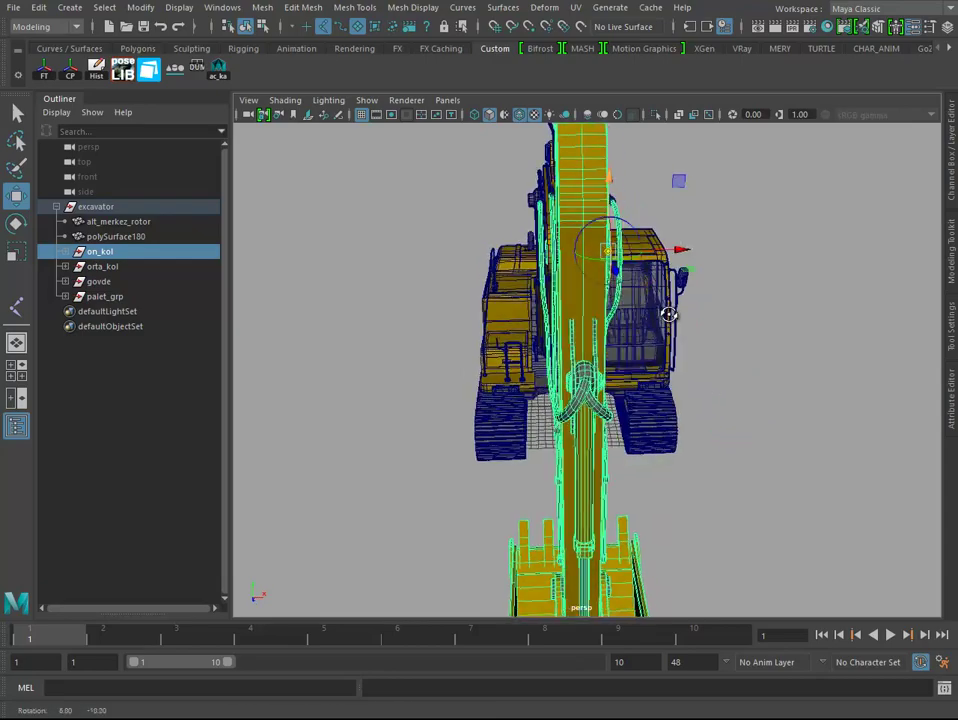
Step: In the front view, snap on_kol's pivot to the centre line of the arm's width
{"action": "key", "text": "space"}
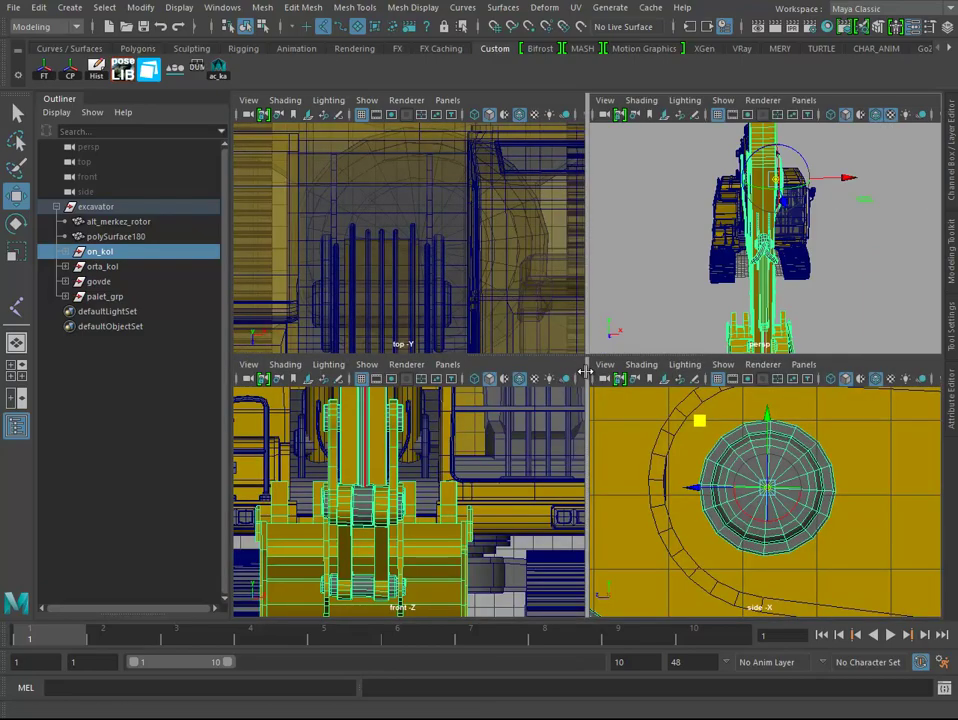
{"action": "key", "text": "space"}
{"action": "mouse_move", "coordinate": [530, 417]}
{"action": "right_mouse_down", "text": "alt"}
{"action": "mouse_move", "coordinate": [638, 491]}
{"action": "mouse_move", "coordinate": [600, 400]}
{"action": "right_mouse_up", "text": "alt"}
{"action": "key", "text": "d"}
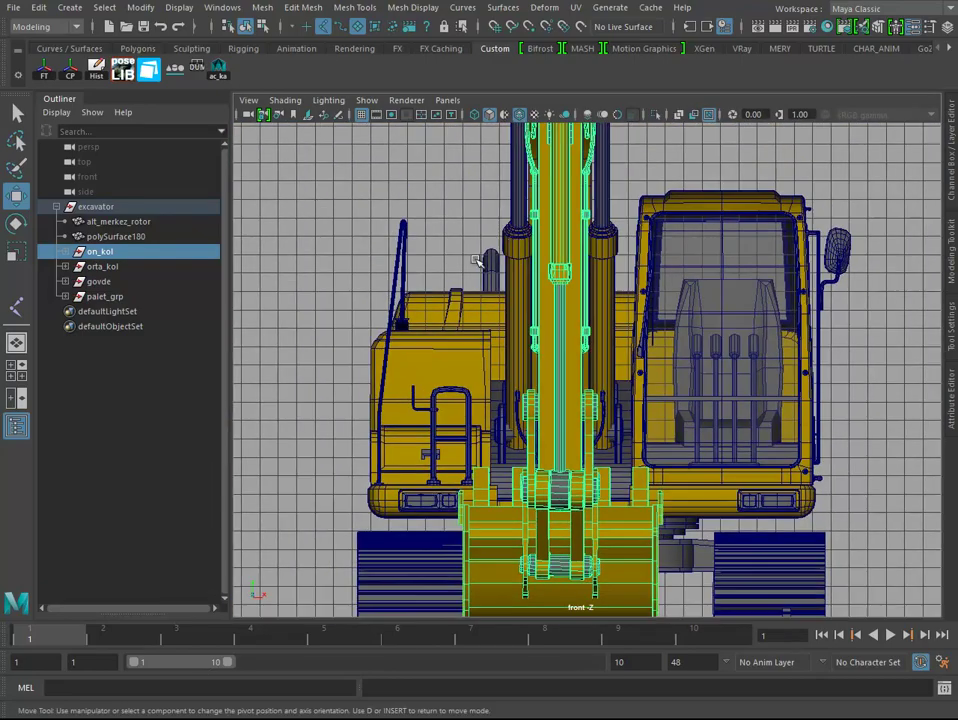
{"action": "scroll", "coordinate": [580, 330], "scroll_direction": "up", "scroll_amount": 3}
{"action": "scroll", "coordinate": [554, 325], "scroll_direction": "down", "scroll_amount": 1}
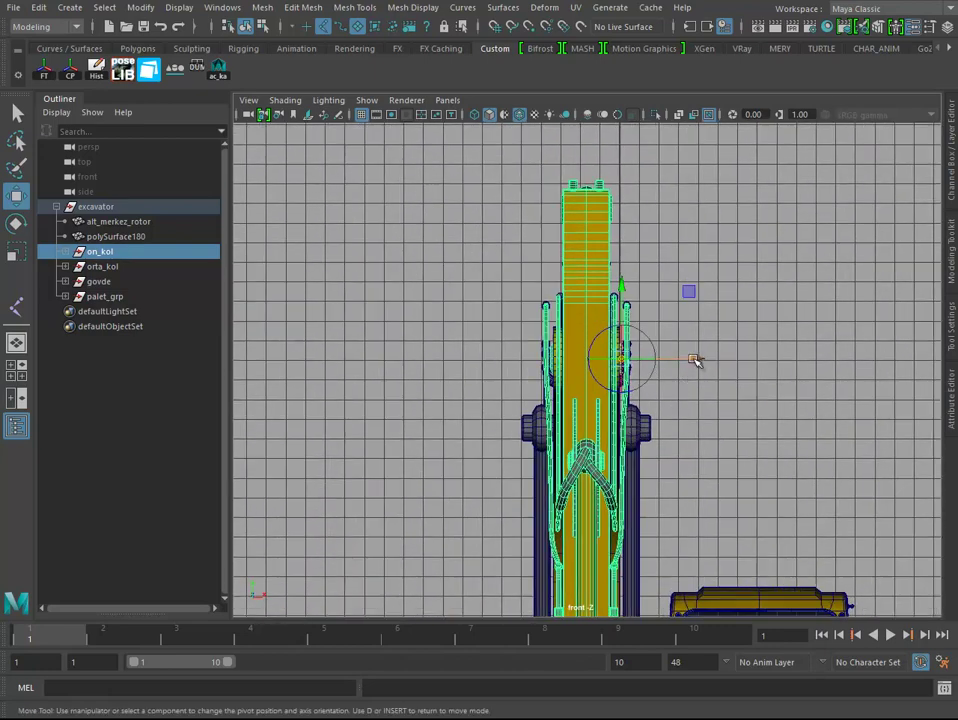
{"action": "scroll", "coordinate": [667, 357], "scroll_direction": "up", "scroll_amount": 2}
{"action": "scroll", "coordinate": [674, 366], "scroll_direction": "down", "scroll_amount": 1}
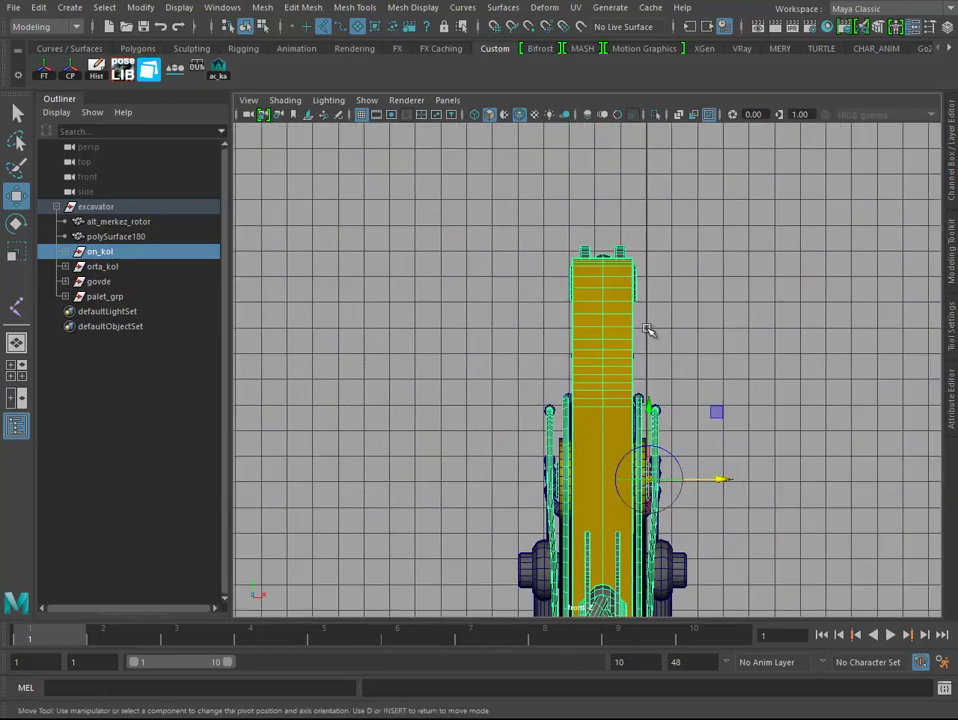
{"action": "left_click", "coordinate": [603, 271]}
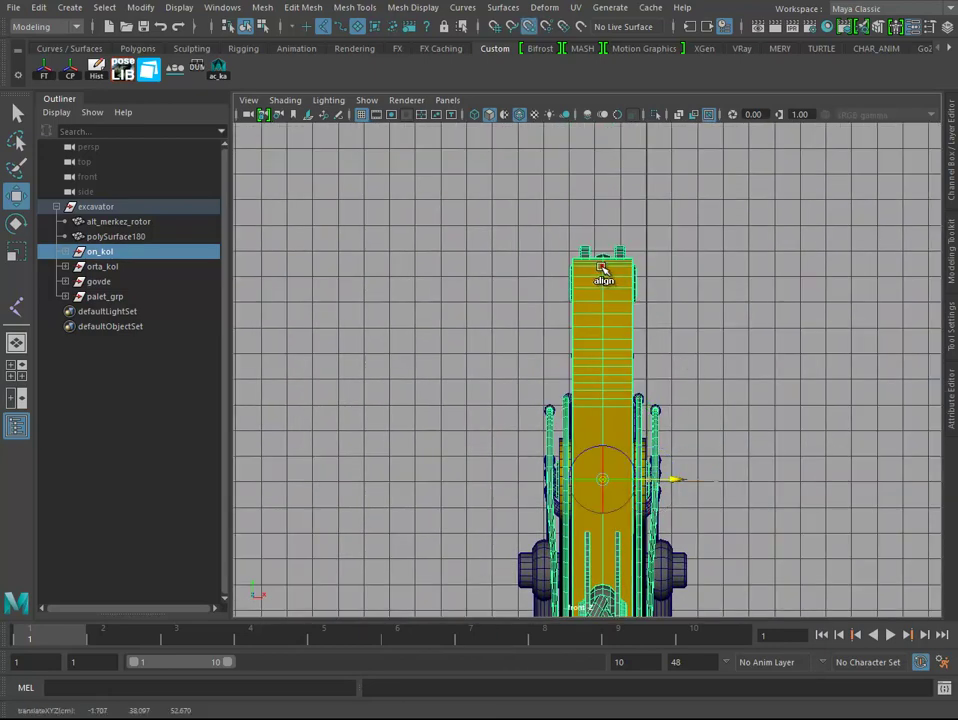
Step: Return to the perspective view framed on the excavator
{"action": "key", "text": "space"}
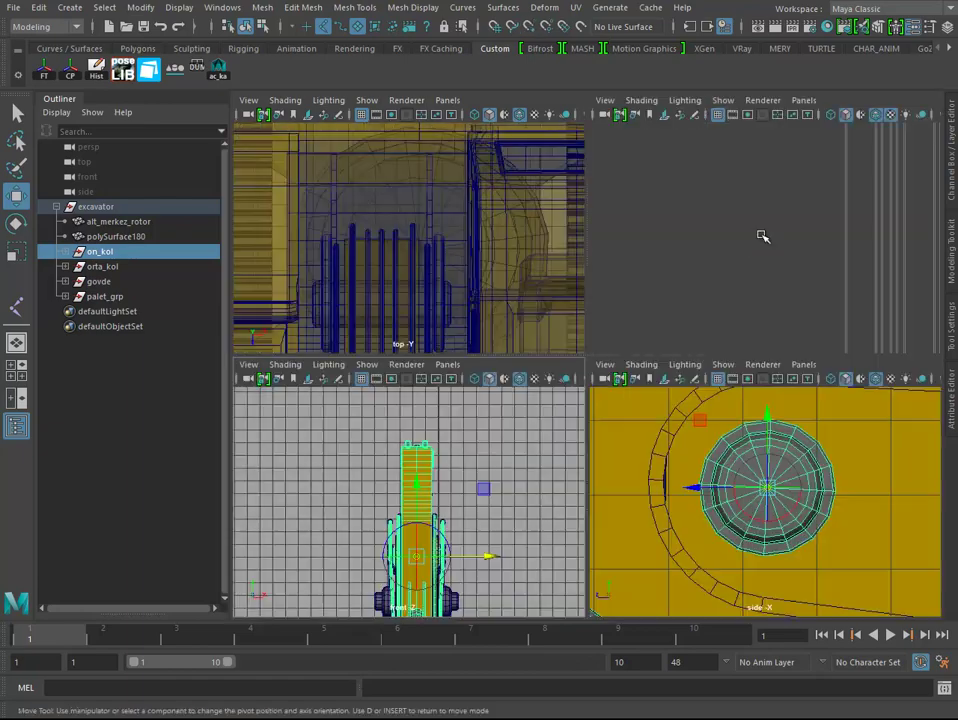
{"action": "key", "text": "f"}
{"action": "key", "text": "space"}
{"action": "mouse_move", "coordinate": [716, 310]}
{"action": "left_mouse_down", "text": "alt"}
{"action": "mouse_move", "coordinate": [587, 270]}
{"action": "mouse_move", "coordinate": [668, 282]}
{"action": "mouse_move", "coordinate": [670, 300]}
{"action": "left_mouse_up", "text": "alt"}
{"action": "key", "text": "e"}
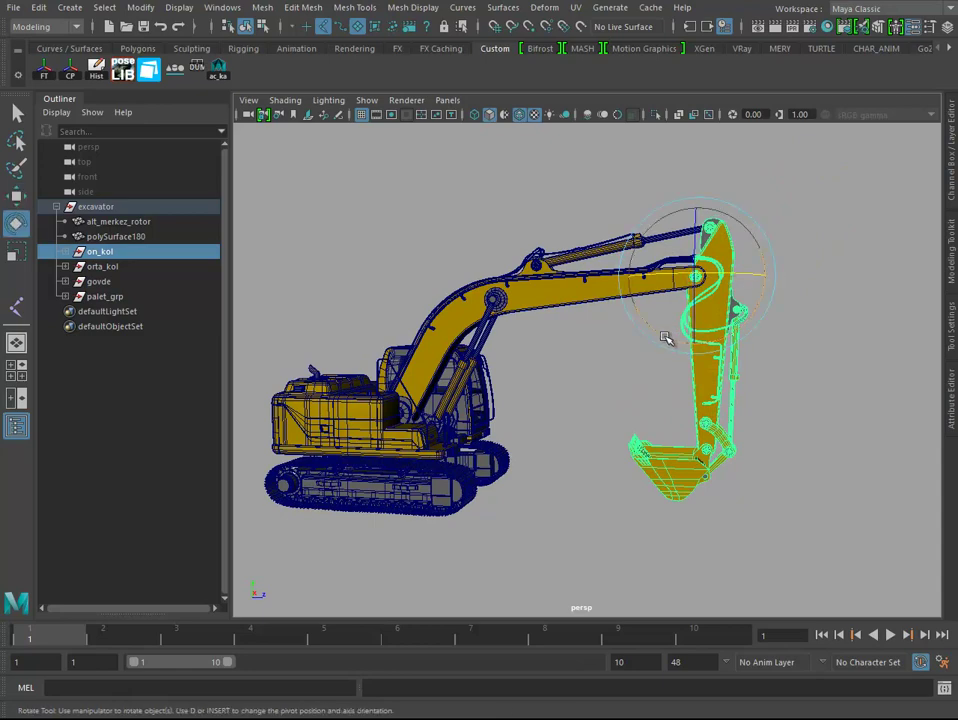
Step: Test-swing the arm, then parent the piston polySurface180 under on_kol
{"action": "mouse_move", "coordinate": [661, 336]}
{"action": "left_mouse_down"}
{"action": "mouse_move", "coordinate": [695, 336]}
{"action": "mouse_move", "coordinate": [638, 334]}
{"action": "mouse_move", "coordinate": [689, 331]}
{"action": "mouse_move", "coordinate": [679, 325]}
{"action": "mouse_move", "coordinate": [670, 252]}
{"action": "left_mouse_up"}
{"action": "key", "text": "q"}
{"action": "left_click", "coordinate": [672, 241]}
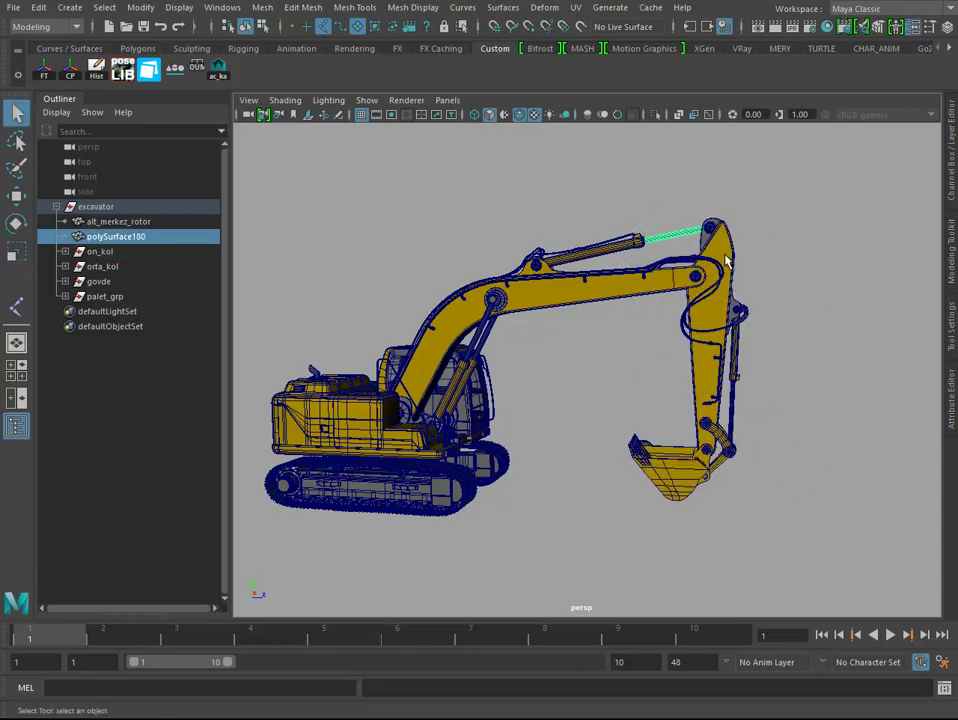
{"action": "left_click", "coordinate": [107, 253], "text": "ctrl"}
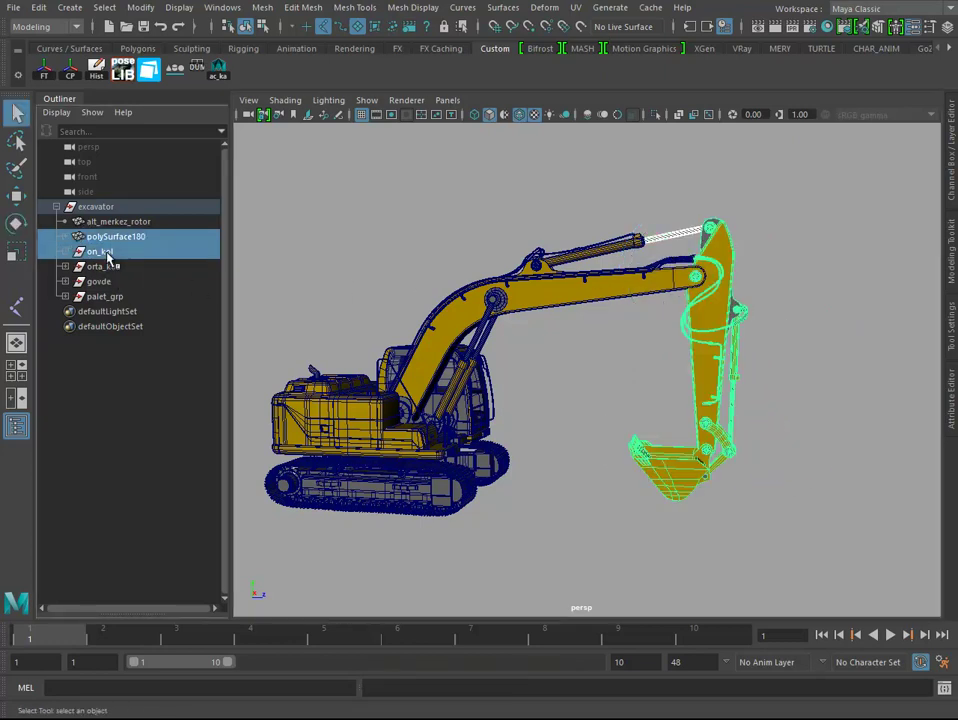
{"action": "key", "text": "p"}
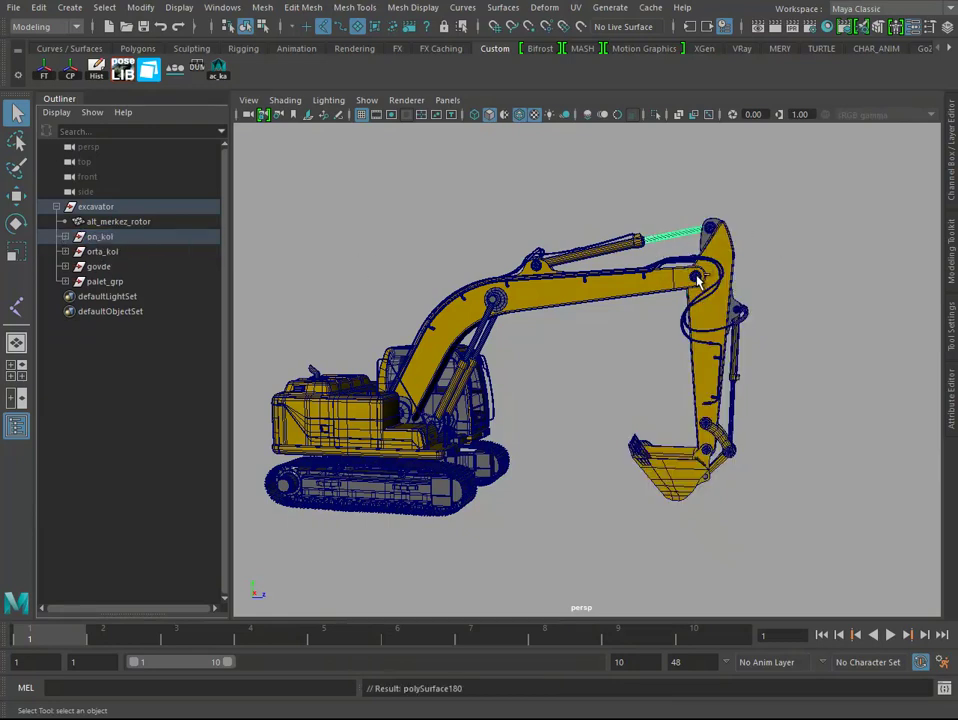
Step: Rotate on_kol to confirm polySurface180 swings along with it
{"action": "left_click", "coordinate": [122, 241]}
{"action": "key", "text": "e"}
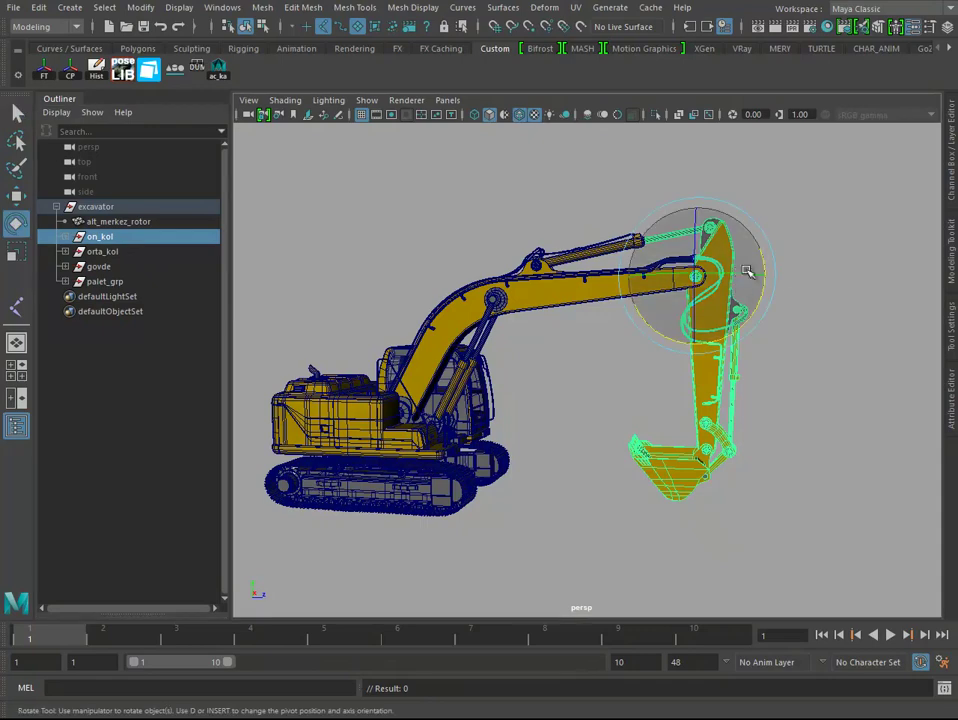
{"action": "mouse_move", "coordinate": [748, 271]}
{"action": "left_mouse_down"}
{"action": "mouse_move", "coordinate": [798, 305]}
{"action": "mouse_move", "coordinate": [846, 295]}
{"action": "left_mouse_up"}
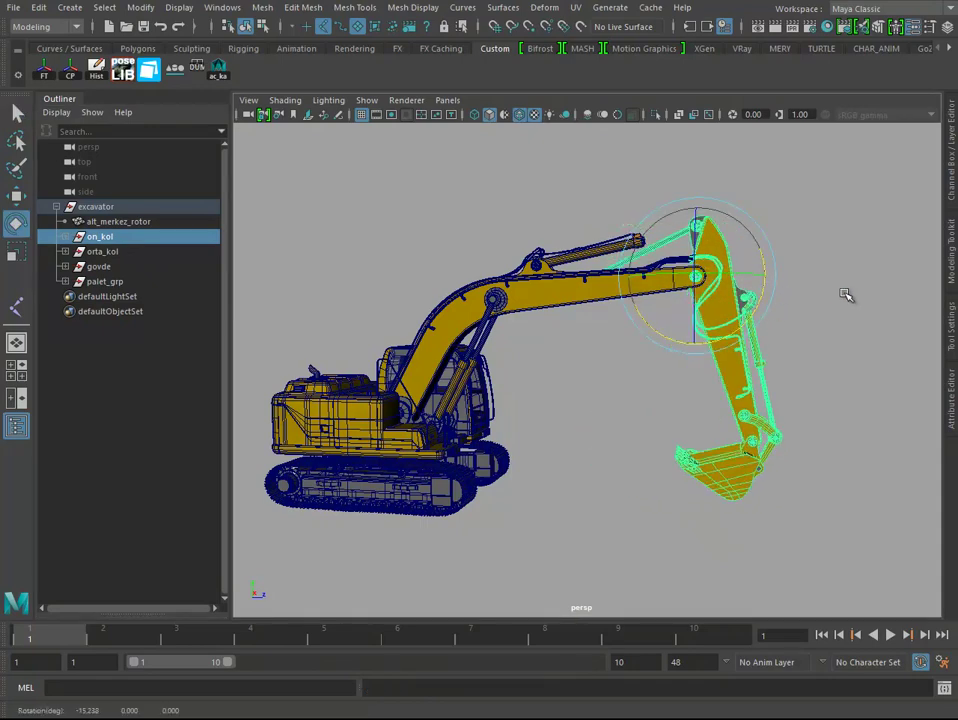
{"action": "scroll", "coordinate": [826, 368], "scroll_direction": "up", "scroll_amount": 3}
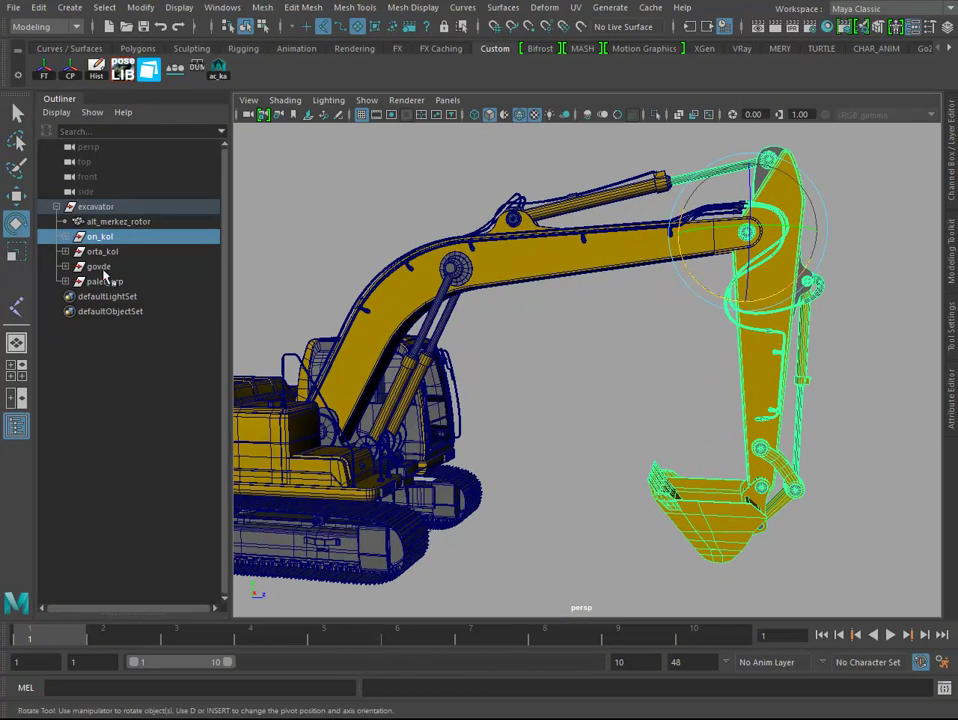
Step: Select orta_kol, frame the excavator in a full side view, and start editing its pivot
{"action": "left_click", "coordinate": [340, 308]}
{"action": "key", "text": "space"}
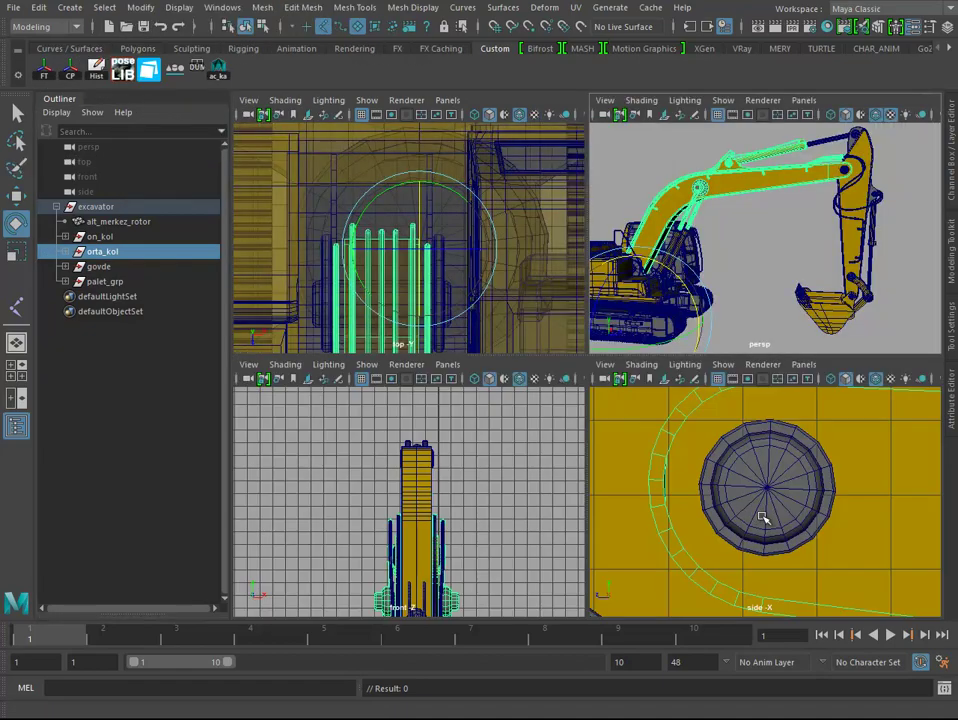
{"action": "key", "text": "space"}
{"action": "key", "text": "f"}
{"action": "scroll", "coordinate": [718, 503], "scroll_direction": "down", "scroll_amount": 3}
{"action": "middle_click_drag", "start_coordinate": [815, 515], "coordinate": [600, 440], "text": "alt"}
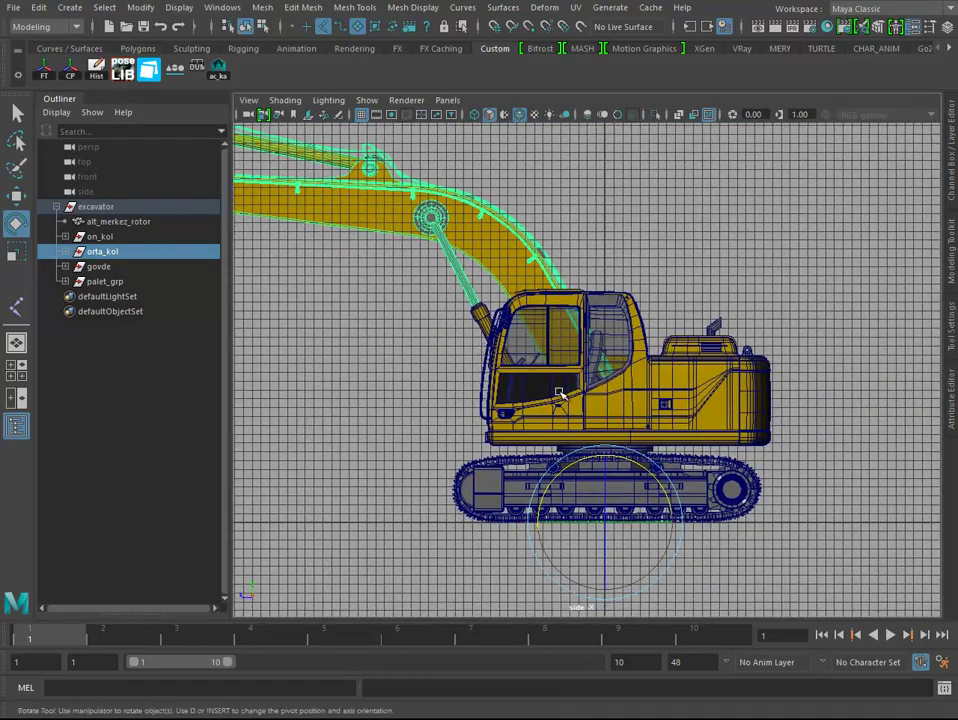
{"action": "key", "text": "w"}
{"action": "key", "text": "d"}
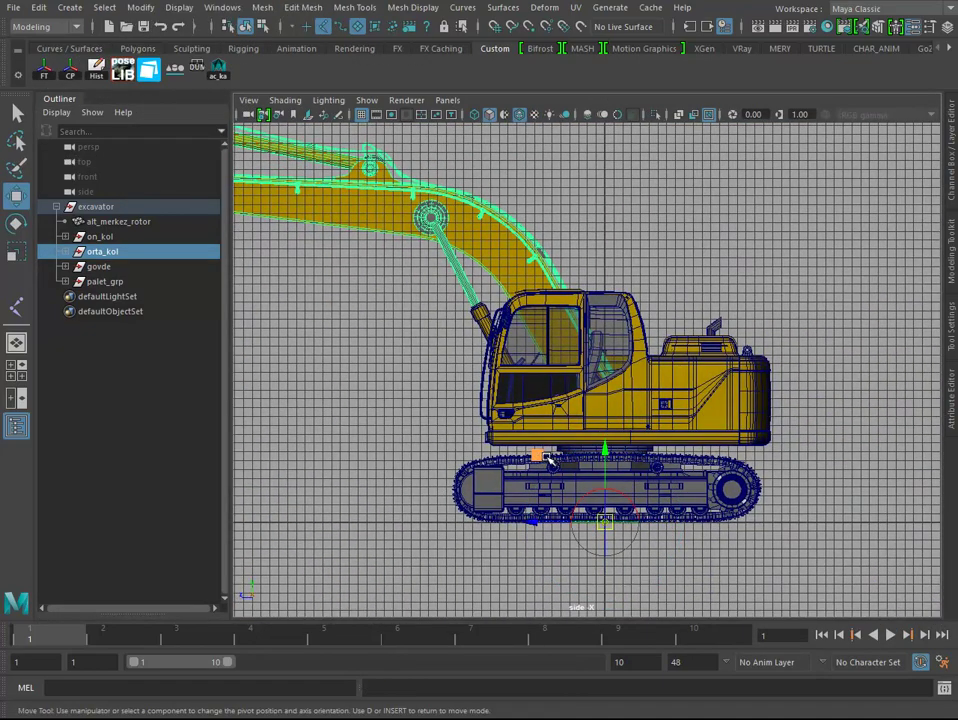
{"action": "left_click_drag", "start_coordinate": [548, 458], "coordinate": [524, 336]}
{"action": "scroll", "coordinate": [697, 456], "scroll_direction": "up", "scroll_amount": 10}
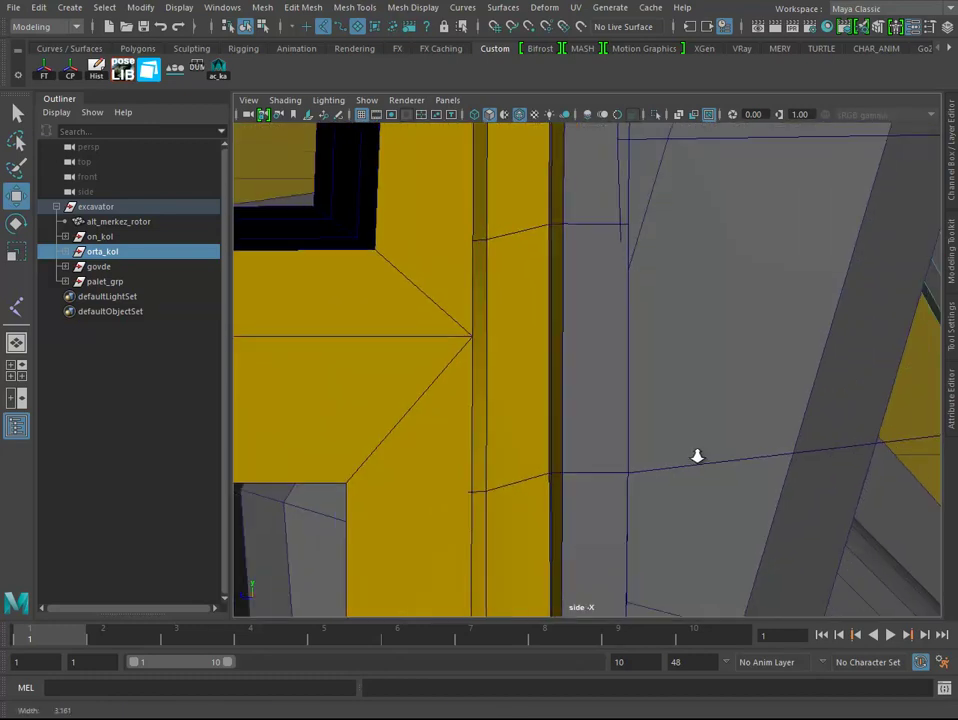
{"action": "scroll", "coordinate": [697, 456], "scroll_direction": "down", "scroll_amount": 5}
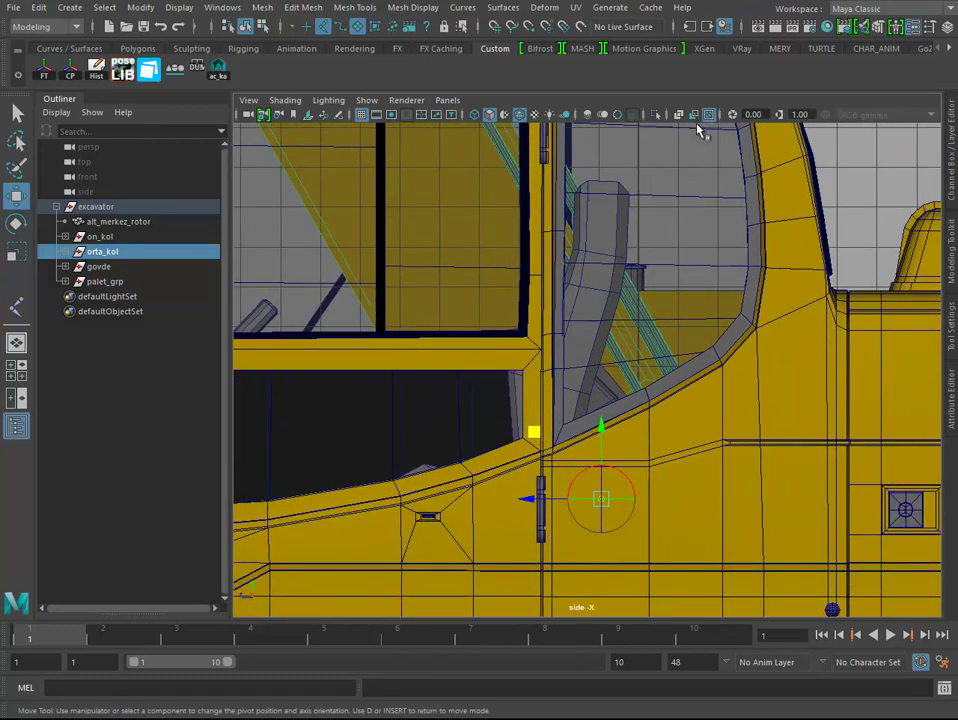
Step: With X-ray on, snap orta_kol's pivot onto the centre of the round hinge joint
{"action": "left_click", "coordinate": [682, 114]}
{"action": "scroll", "coordinate": [616, 374], "scroll_direction": "up", "scroll_amount": 2}
{"action": "scroll", "coordinate": [628, 272], "scroll_direction": "up", "scroll_amount": 2}
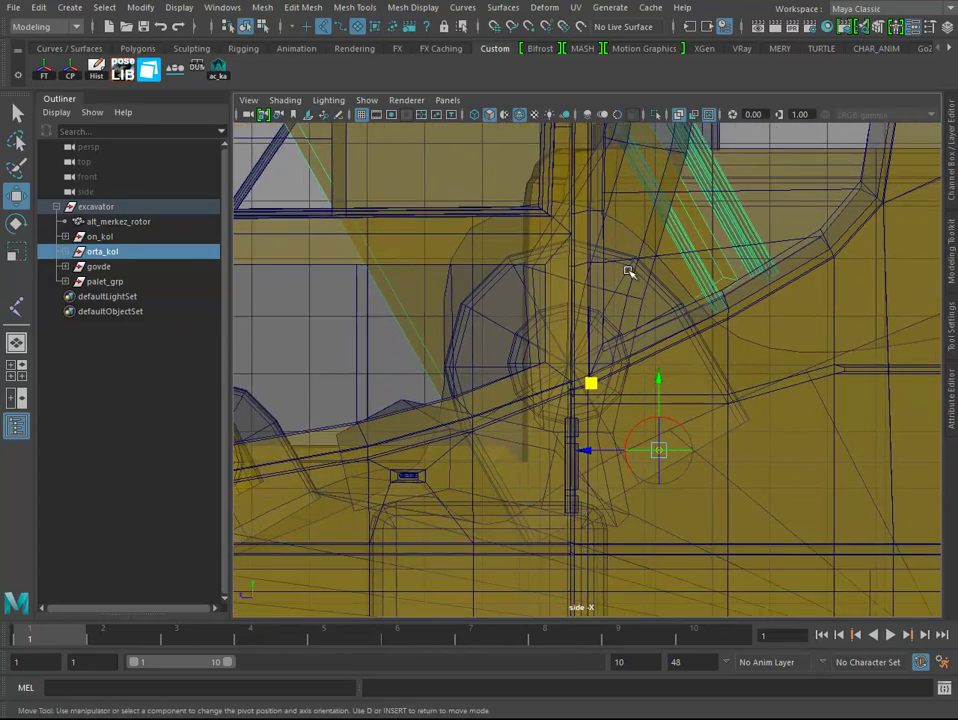
{"action": "scroll", "coordinate": [628, 272], "scroll_direction": "up", "scroll_amount": 3}
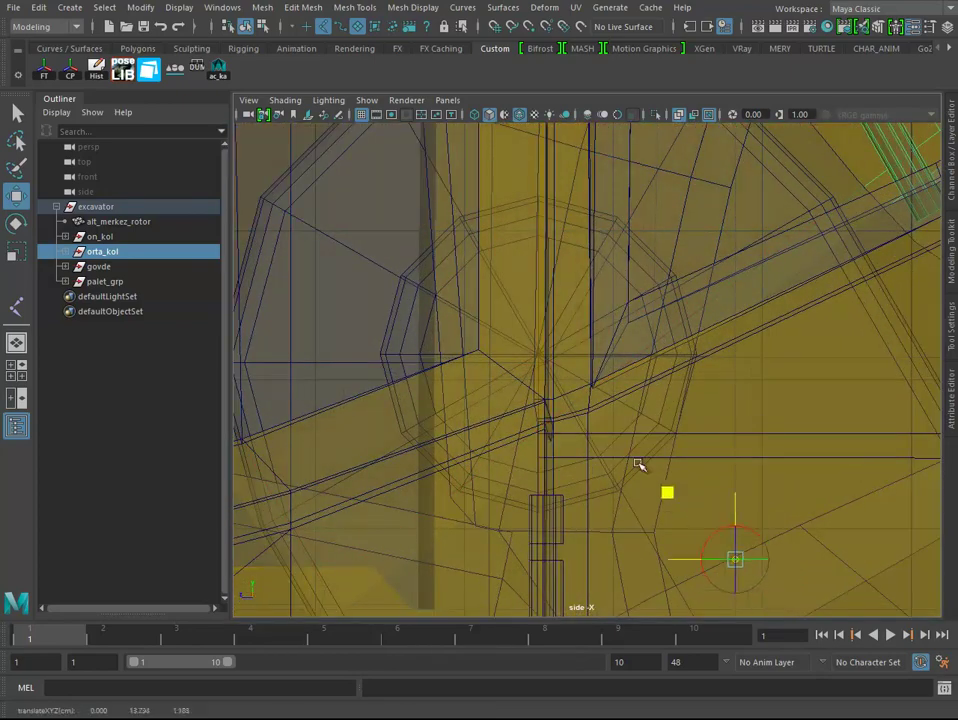
{"action": "left_click", "coordinate": [560, 378]}
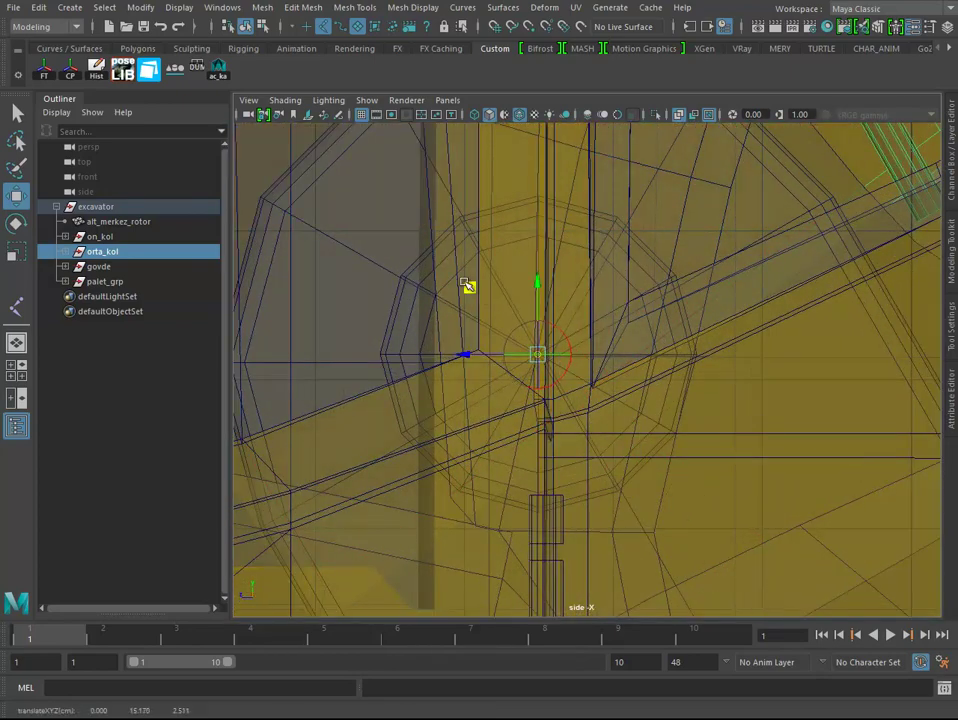
{"action": "right_click_drag", "start_coordinate": [468, 286], "coordinate": [470, 378], "text": "alt"}
{"action": "middle_click_drag", "start_coordinate": [470, 378], "coordinate": [627, 389], "text": "alt"}
{"action": "right_click_drag", "start_coordinate": [627, 389], "coordinate": [855, 507], "text": "alt"}
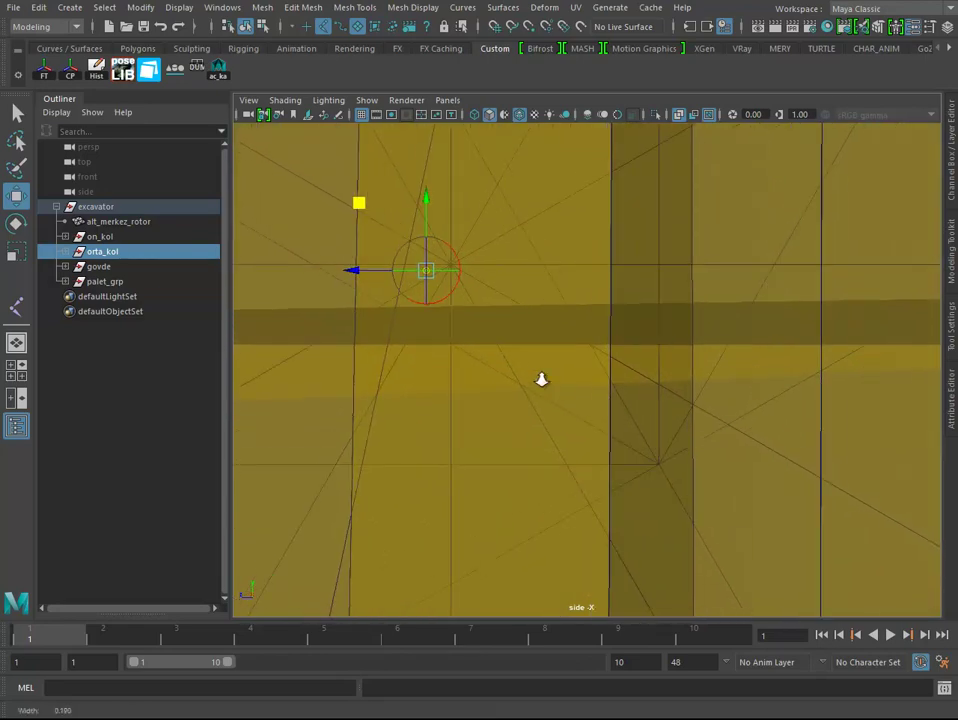
{"action": "middle_click_drag", "start_coordinate": [541, 379], "coordinate": [680, 419], "text": "alt"}
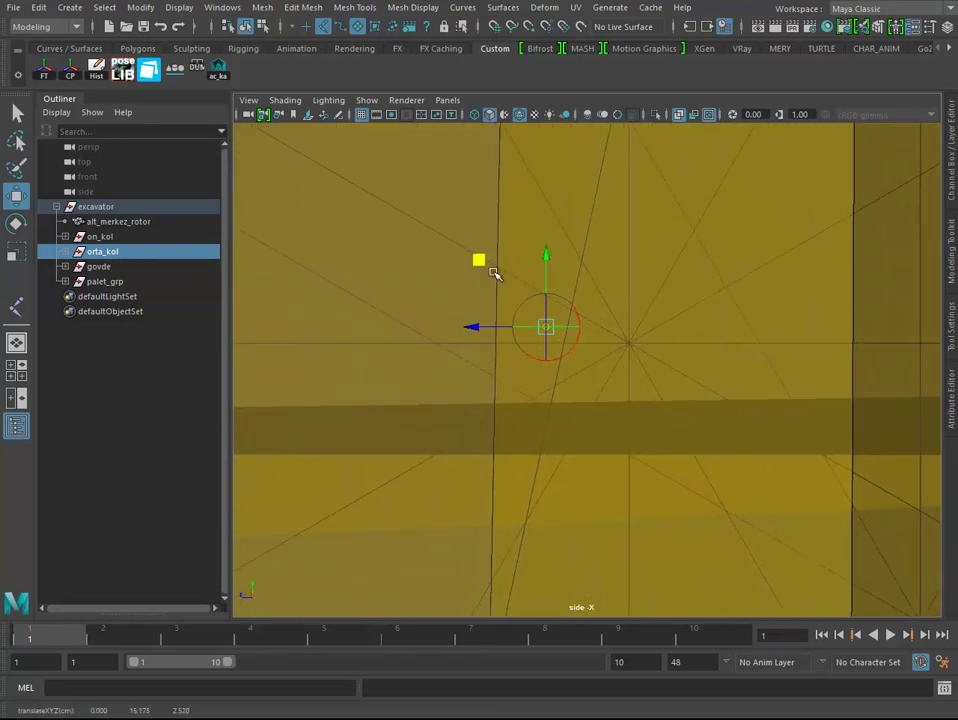
{"action": "left_click", "coordinate": [631, 344]}
Step: Orbit the perspective view to look at the boom from the front
{"action": "key", "text": "space"}
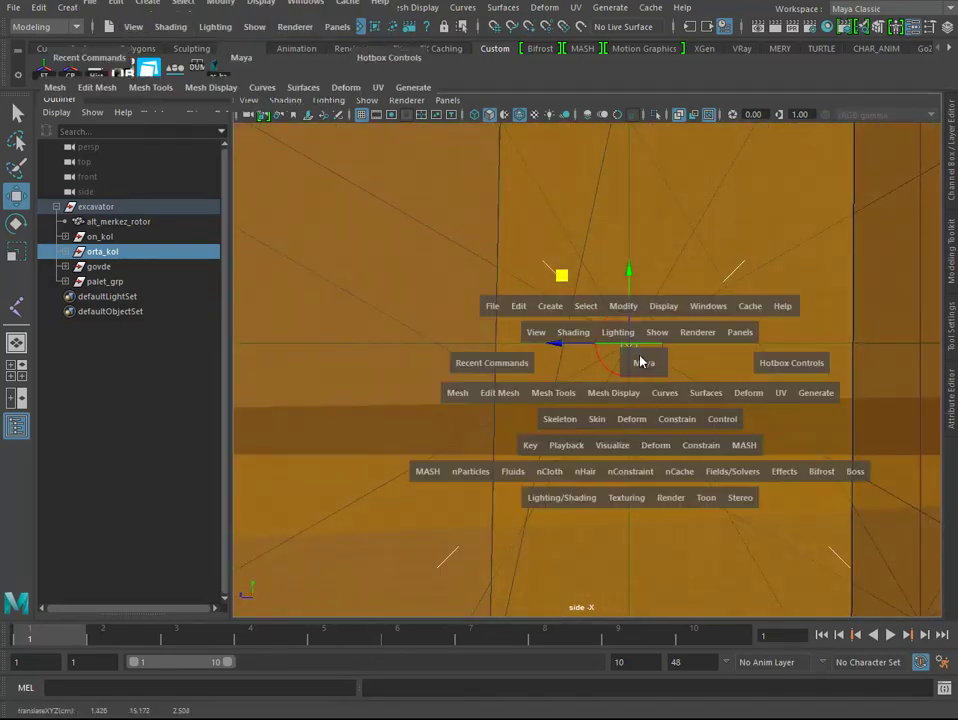
{"action": "key", "text": "space"}
{"action": "right_click_drag", "start_coordinate": [599, 293], "coordinate": [543, 355], "text": "alt"}
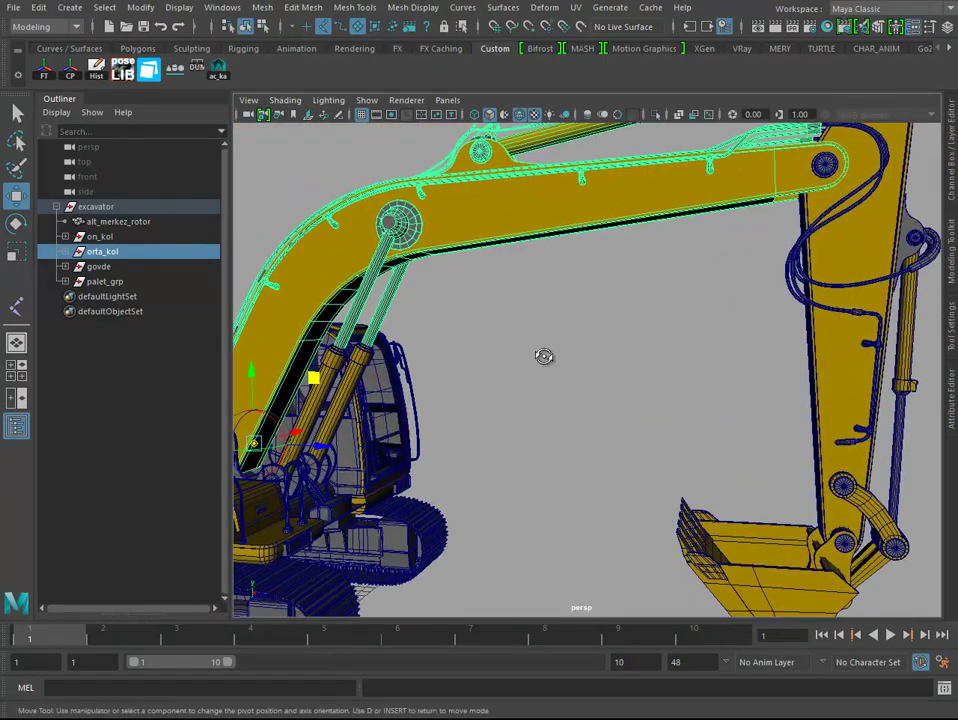
{"action": "left_click_drag", "start_coordinate": [543, 355], "coordinate": [486, 338], "text": "alt"}
{"action": "right_click_drag", "start_coordinate": [486, 338], "coordinate": [612, 520], "text": "alt"}
{"action": "left_click_drag", "start_coordinate": [612, 520], "coordinate": [517, 502], "text": "alt"}
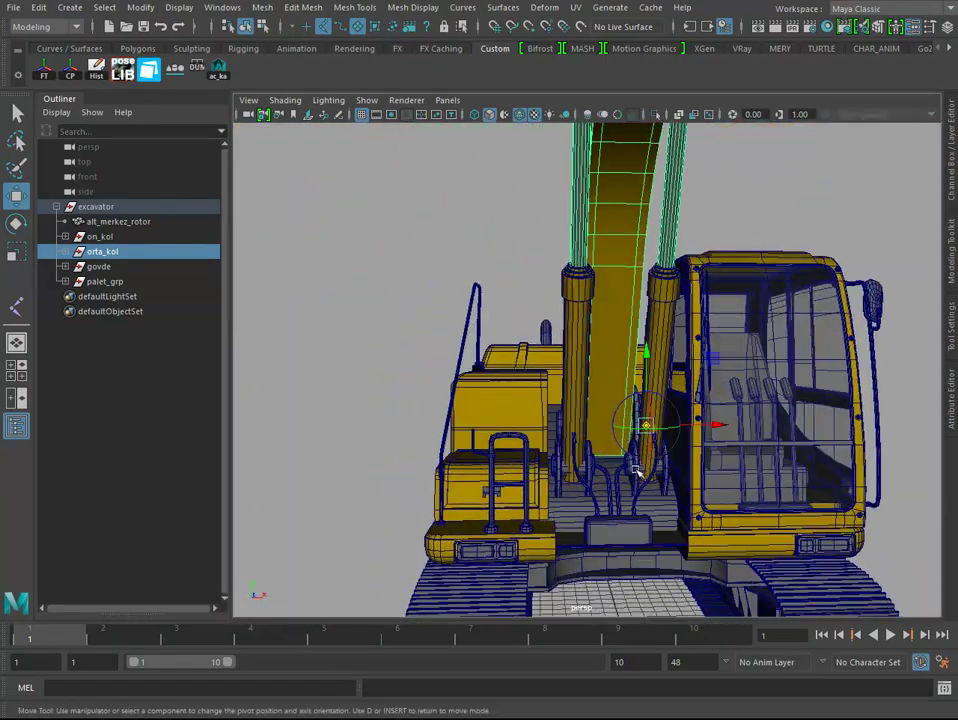
{"action": "mouse_move", "coordinate": [517, 502]}
{"action": "right_mouse_down", "text": "alt"}
{"action": "mouse_move", "coordinate": [620, 451]}
{"action": "mouse_move", "coordinate": [621, 405]}
{"action": "right_mouse_up", "text": "alt"}
Step: In the front view, slide orta_kol's pivot along X to the centre of the boom's width
{"action": "key", "text": "space"}
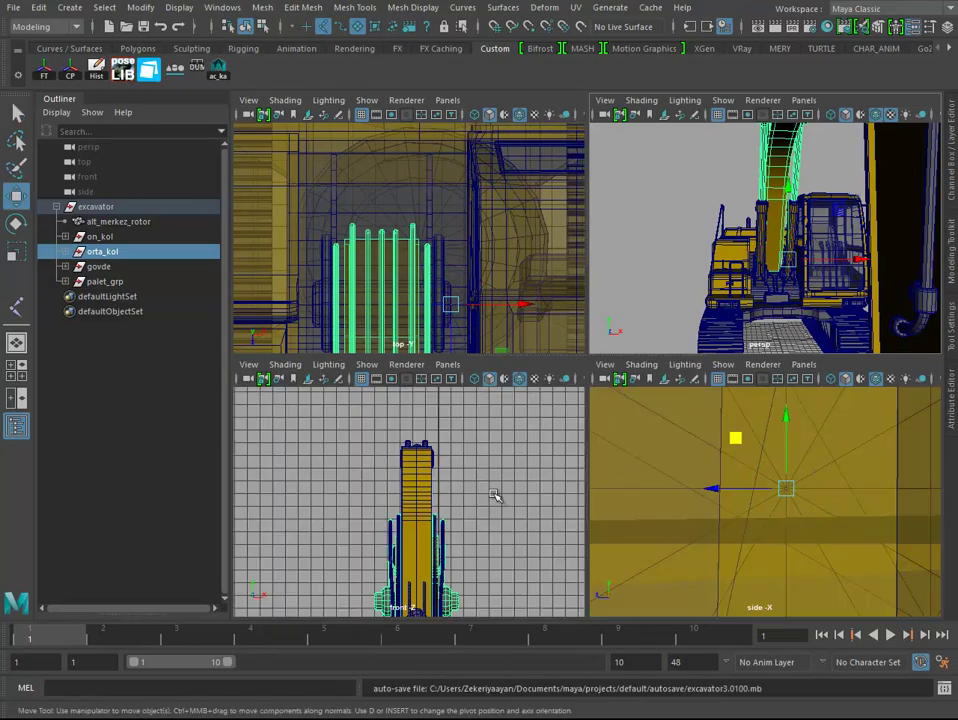
{"action": "key", "text": "space"}
{"action": "mouse_move", "coordinate": [484, 501]}
{"action": "right_mouse_down", "text": "alt"}
{"action": "mouse_move", "coordinate": [533, 335]}
{"action": "mouse_move", "coordinate": [716, 549]}
{"action": "mouse_move", "coordinate": [634, 408]}
{"action": "right_mouse_up", "text": "alt"}
{"action": "key", "text": "d"}
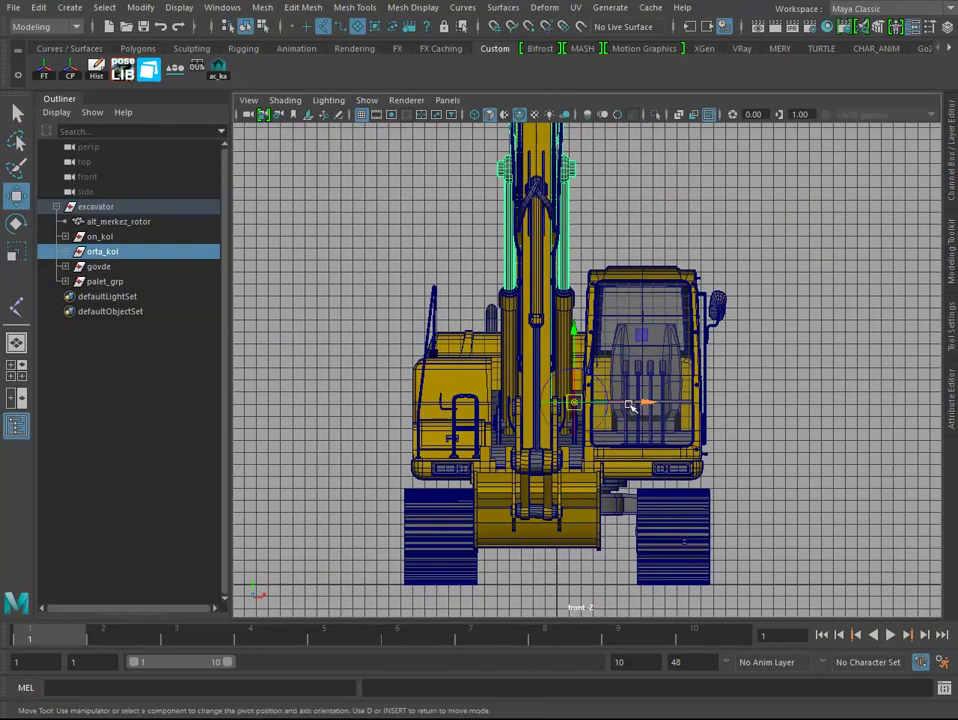
{"action": "left_click", "coordinate": [631, 405]}
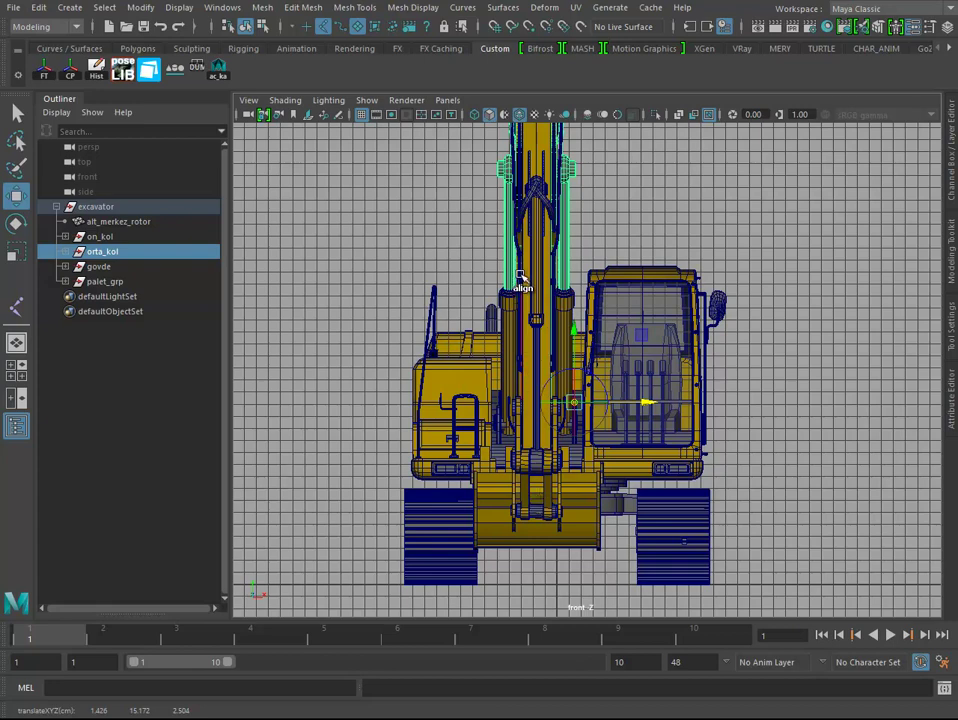
{"action": "middle_click_drag", "start_coordinate": [537, 320], "coordinate": [537, 248], "text": "alt"}
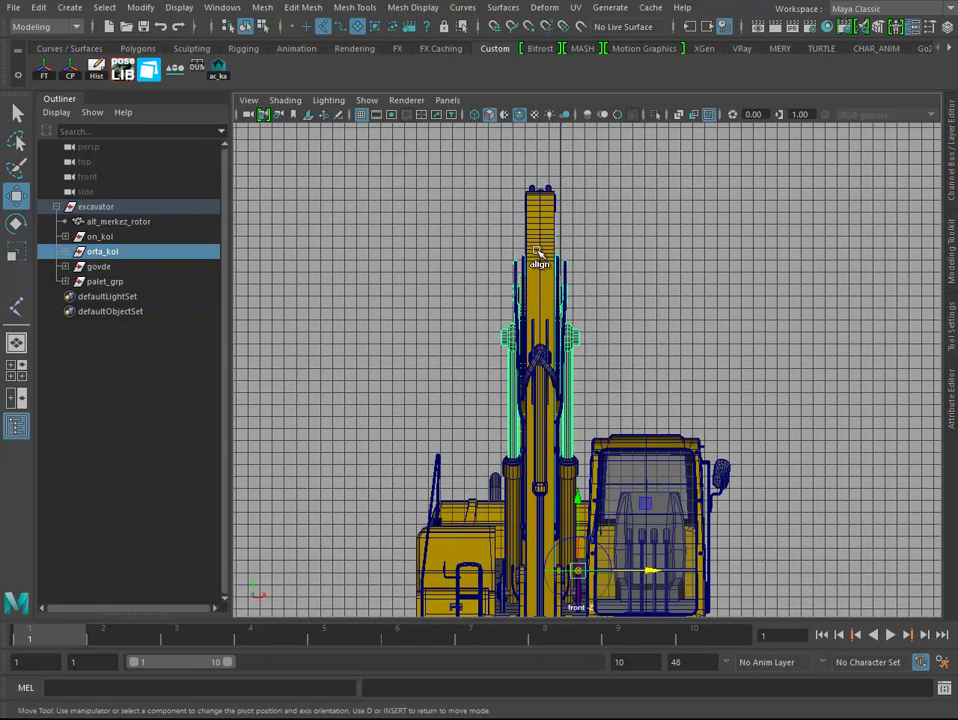
{"action": "left_click", "coordinate": [540, 250]}
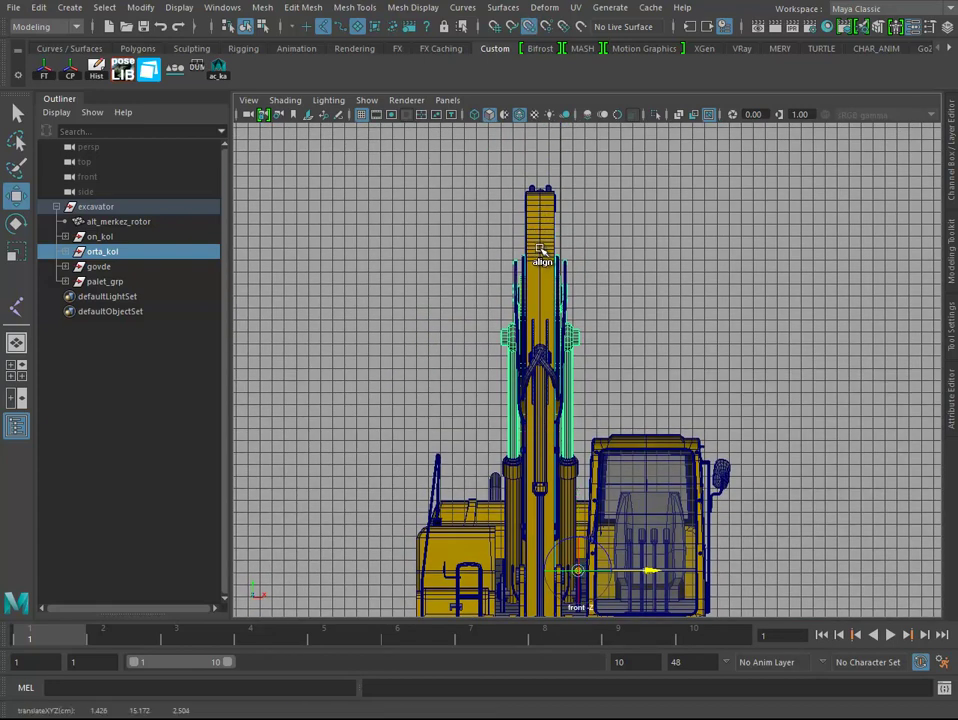
{"action": "middle_click", "coordinate": [537, 250]}
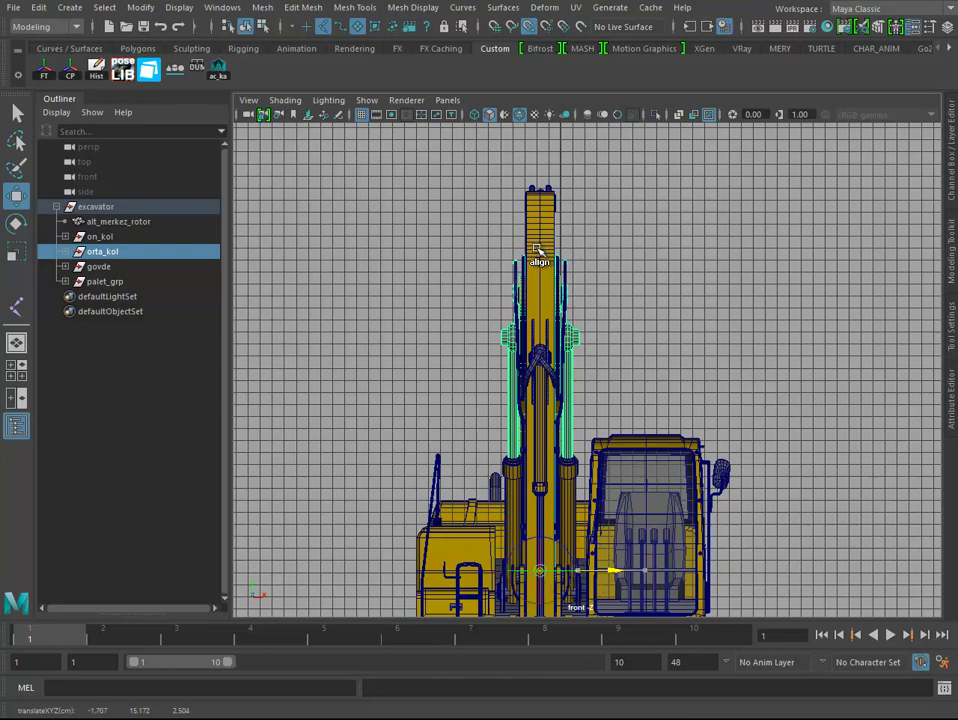
{"action": "key", "text": "space"}
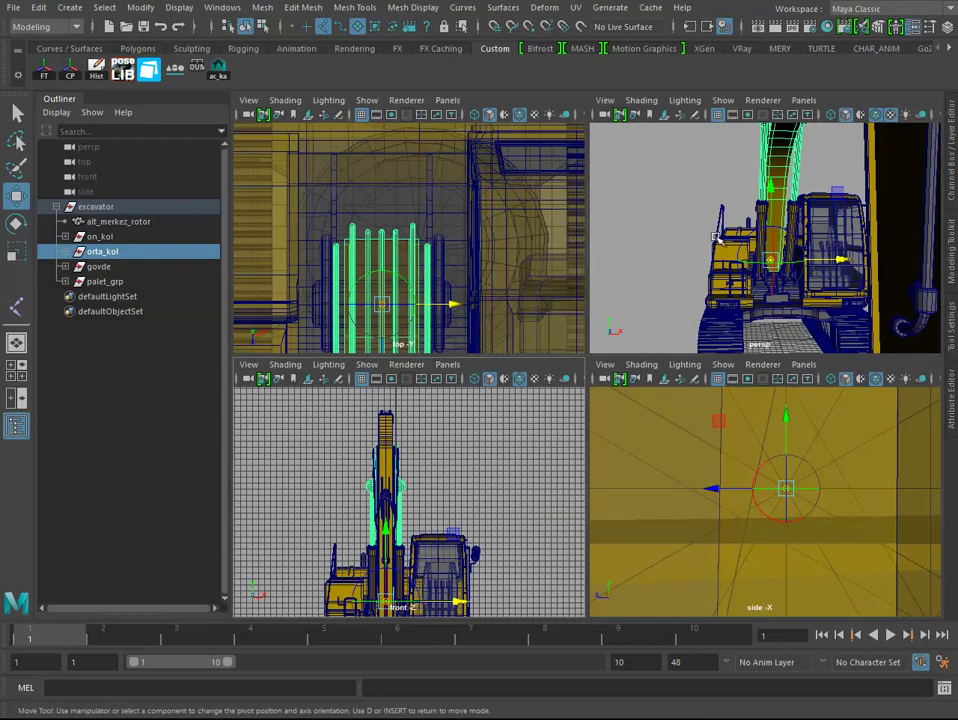
{"action": "key", "text": "space"}
{"action": "left_click_drag", "start_coordinate": [694, 234], "coordinate": [727, 331], "text": "alt"}
{"action": "mouse_move", "coordinate": [727, 331]}
{"action": "right_mouse_down", "text": "alt"}
{"action": "mouse_move", "coordinate": [476, 368]}
{"action": "mouse_move", "coordinate": [430, 340]}
{"action": "right_mouse_up", "text": "alt"}
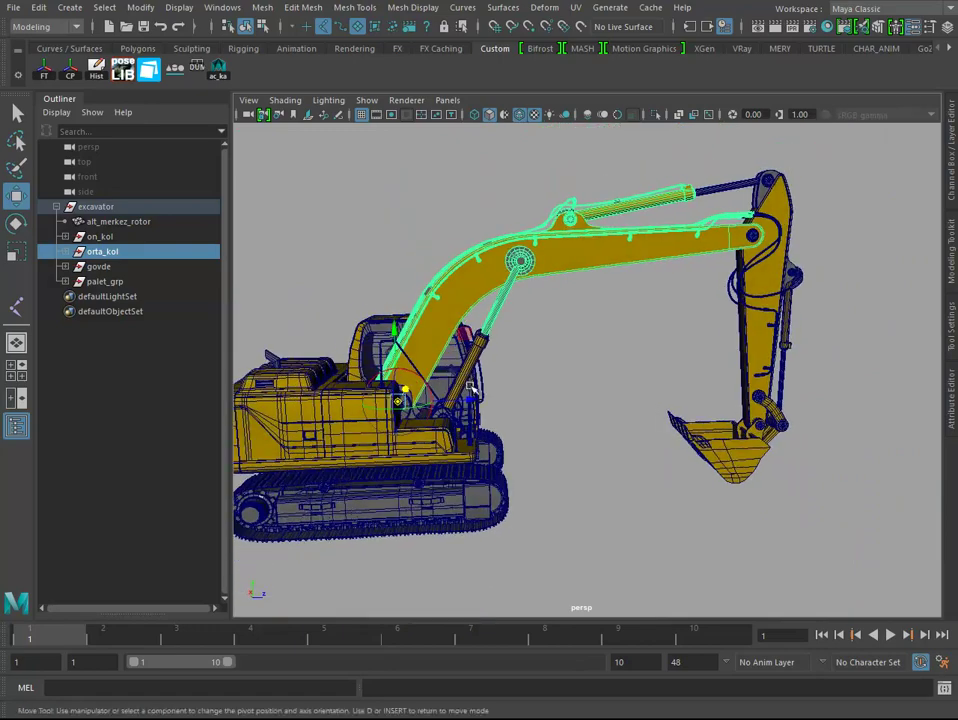
{"action": "key", "text": "e"}
{"action": "mouse_move", "coordinate": [428, 338]}
{"action": "left_mouse_down"}
{"action": "mouse_move", "coordinate": [432, 345]}
{"action": "mouse_move", "coordinate": [402, 331]}
{"action": "mouse_move", "coordinate": [391, 342]}
{"action": "mouse_move", "coordinate": [451, 348]}
{"action": "mouse_move", "coordinate": [396, 324]}
{"action": "left_mouse_up"}
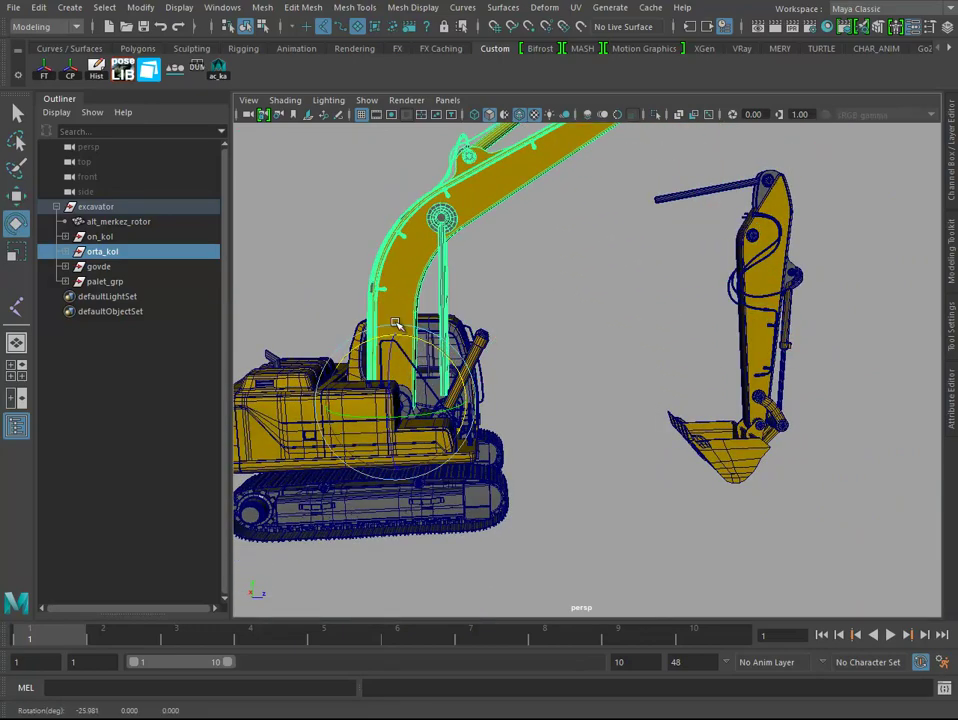
{"action": "right_click_drag", "start_coordinate": [511, 413], "coordinate": [560, 401], "text": "alt"}
{"action": "mouse_move", "coordinate": [560, 401]}
{"action": "left_mouse_down", "text": "alt"}
{"action": "mouse_move", "coordinate": [577, 382]}
{"action": "mouse_move", "coordinate": [485, 278]}
{"action": "left_mouse_up", "text": "alt"}
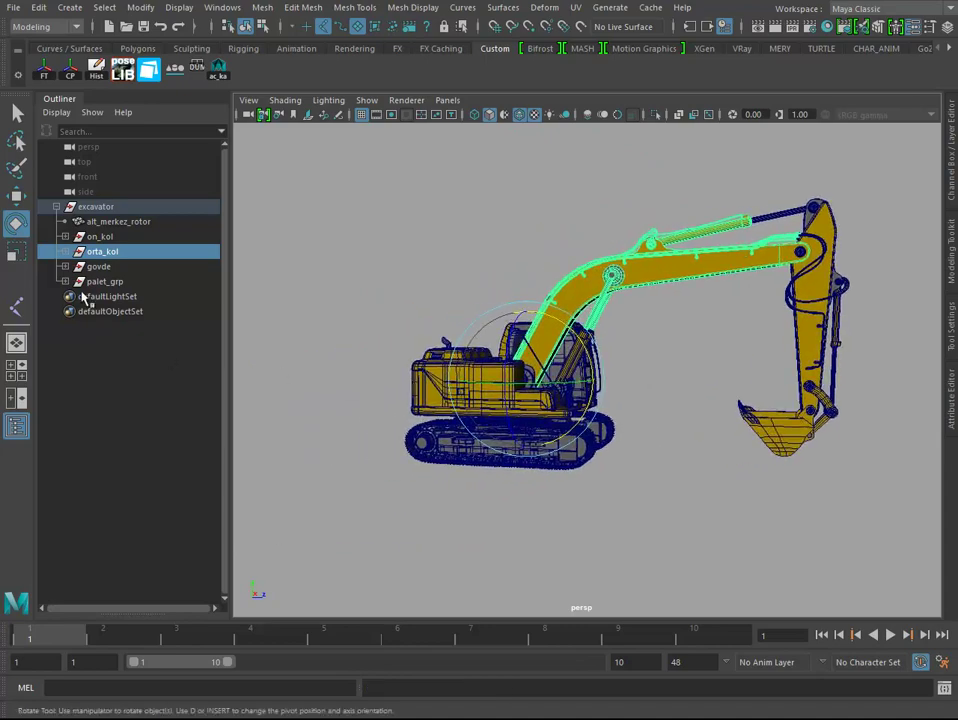
{"action": "left_click", "coordinate": [100, 267]}
{"action": "mouse_move", "coordinate": [455, 385]}
{"action": "left_mouse_down", "text": "alt"}
{"action": "mouse_move", "coordinate": [594, 370]}
{"action": "mouse_move", "coordinate": [517, 398]}
{"action": "left_mouse_up", "text": "alt"}
{"action": "key", "text": "w"}
{"action": "scroll", "coordinate": [561, 512], "scroll_direction": "up", "scroll_amount": 5}
{"action": "mouse_move", "coordinate": [561, 512]}
{"action": "left_mouse_down", "text": "alt"}
{"action": "mouse_move", "coordinate": [616, 421]}
{"action": "mouse_move", "coordinate": [633, 347]}
{"action": "left_mouse_up", "text": "alt"}
{"action": "scroll", "coordinate": [603, 233], "scroll_direction": "up", "scroll_amount": 3}
{"action": "scroll", "coordinate": [648, 333], "scroll_direction": "up", "scroll_amount": 3}
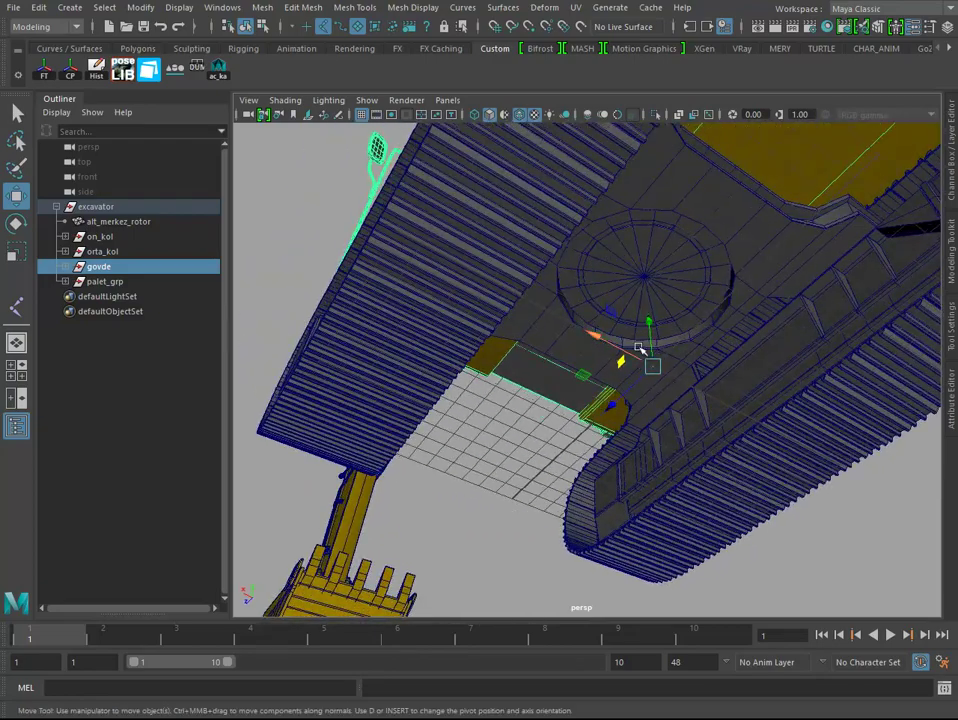
{"action": "mouse_move", "coordinate": [697, 397]}
{"action": "left_mouse_down", "text": "alt"}
{"action": "mouse_move", "coordinate": [605, 349]}
{"action": "mouse_move", "coordinate": [509, 368]}
{"action": "mouse_move", "coordinate": [464, 406]}
{"action": "mouse_move", "coordinate": [606, 410]}
{"action": "mouse_move", "coordinate": [540, 470]}
{"action": "mouse_move", "coordinate": [574, 493]}
{"action": "mouse_move", "coordinate": [430, 487]}
{"action": "mouse_move", "coordinate": [569, 497]}
{"action": "mouse_move", "coordinate": [519, 385]}
{"action": "mouse_move", "coordinate": [530, 380]}
{"action": "left_mouse_up", "text": "alt"}
{"action": "key", "text": "e"}
{"action": "key", "text": "w"}
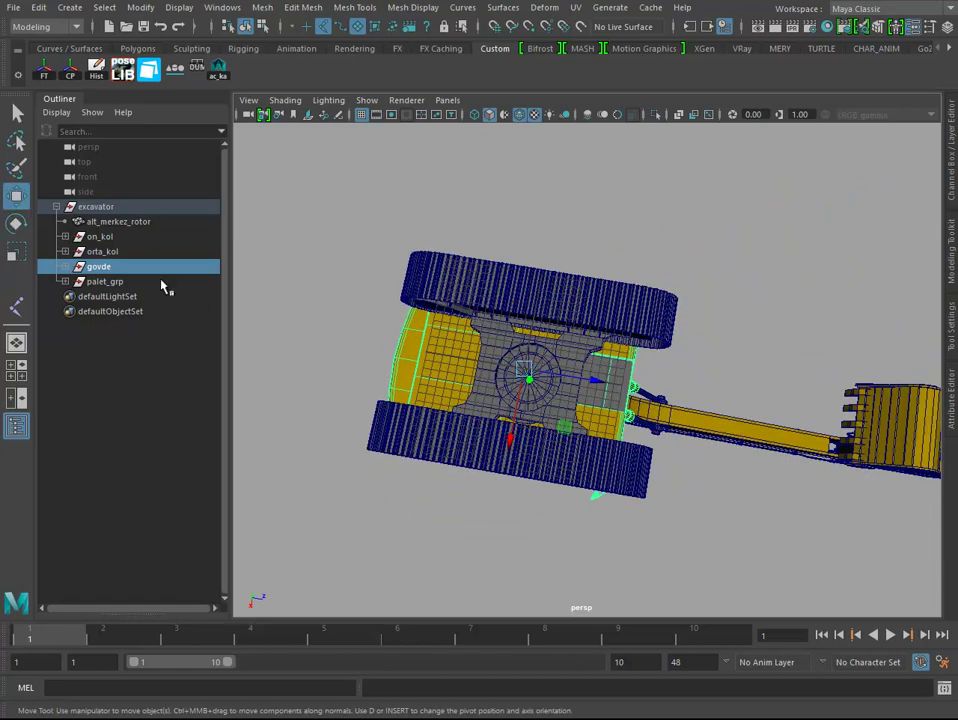
Step: Expand palet_grp in the Outliner and select both sag_palet and sol_palet
{"action": "left_click", "coordinate": [100, 281]}
{"action": "mouse_move", "coordinate": [403, 254]}
{"action": "left_mouse_down", "text": "alt"}
{"action": "mouse_move", "coordinate": [505, 349]}
{"action": "mouse_move", "coordinate": [497, 377]}
{"action": "mouse_move", "coordinate": [520, 370]}
{"action": "left_mouse_up", "text": "alt"}
{"action": "left_click", "coordinate": [66, 281]}
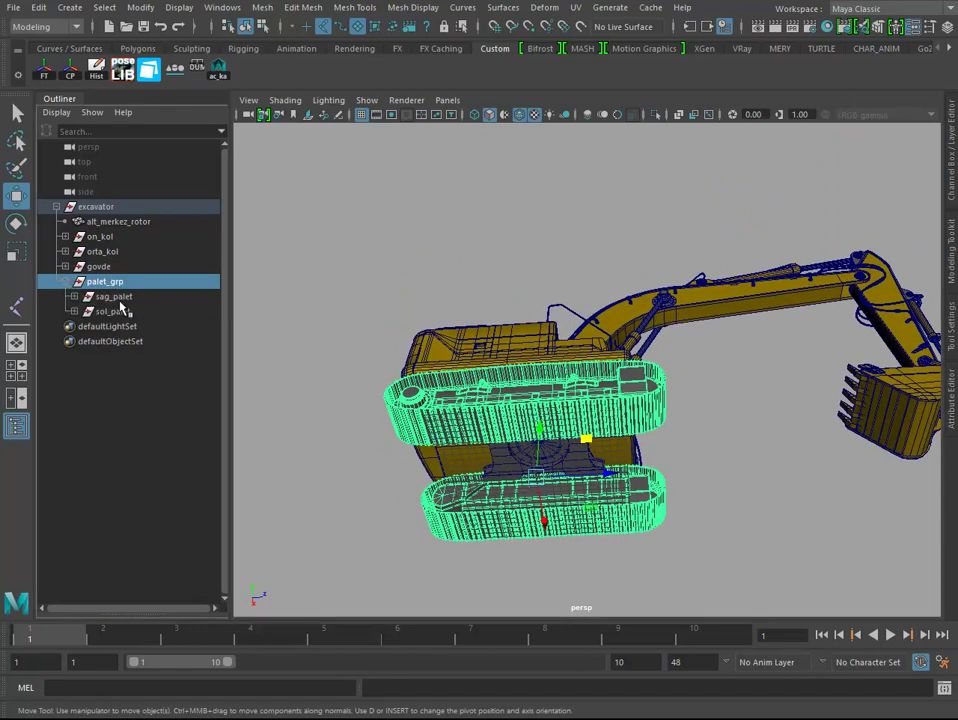
{"action": "left_click", "coordinate": [113, 296]}
{"action": "left_click_drag", "start_coordinate": [600, 380], "coordinate": [705, 385], "text": "alt"}
{"action": "scroll", "coordinate": [570, 397], "scroll_direction": "up", "scroll_amount": 3}
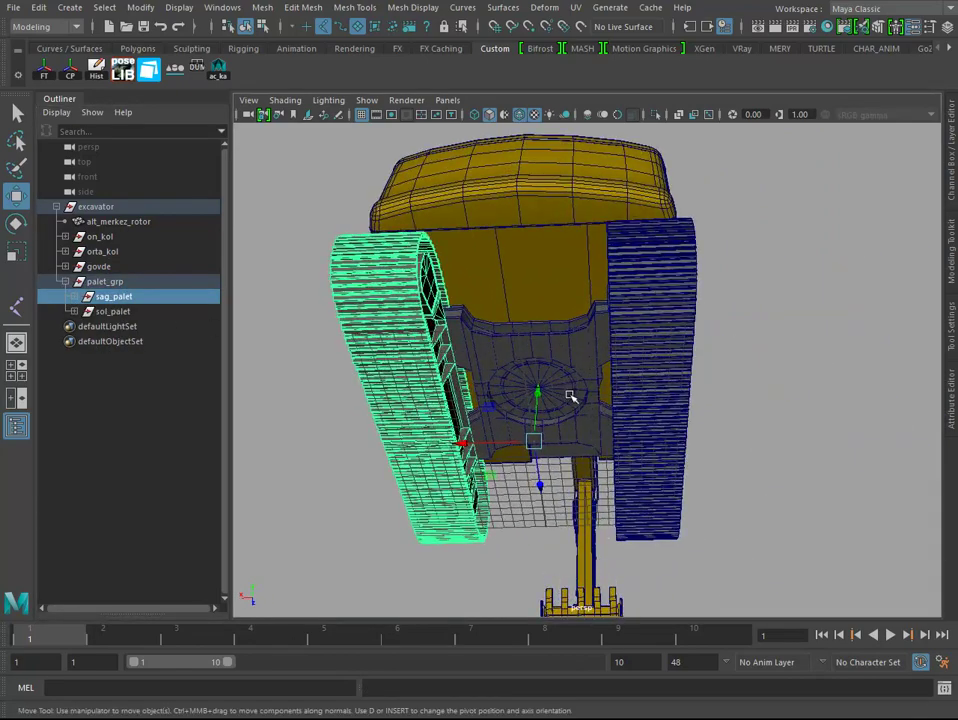
{"action": "left_click", "coordinate": [105, 311], "text": "ctrl"}
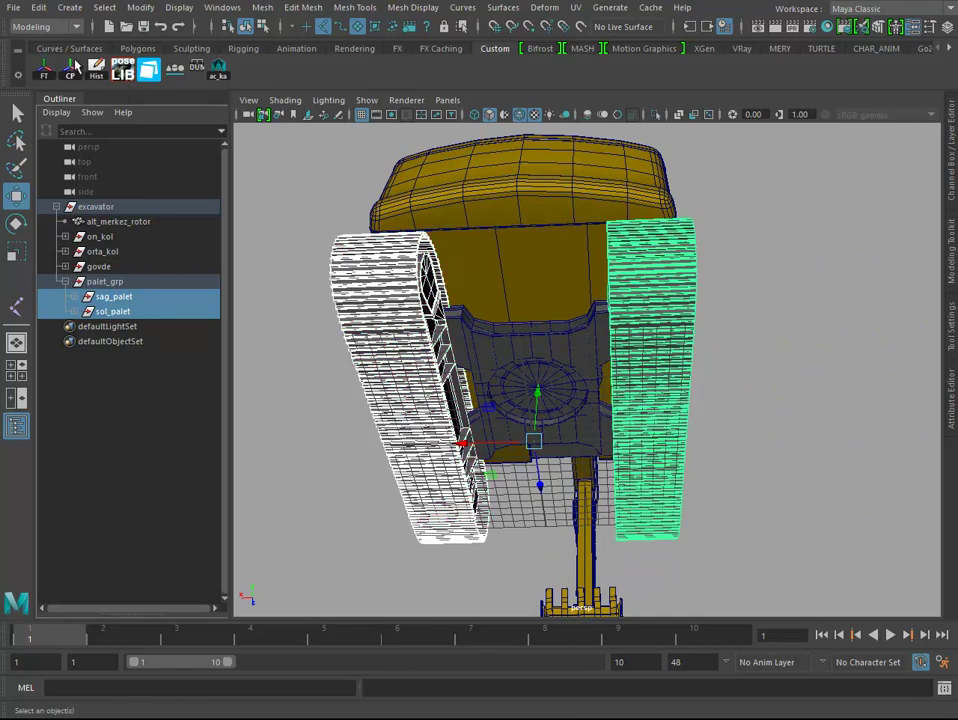
Step: Apply Modify > Center Pivot to both tracks and orbit to check the result
{"action": "left_click", "coordinate": [138, 8]}
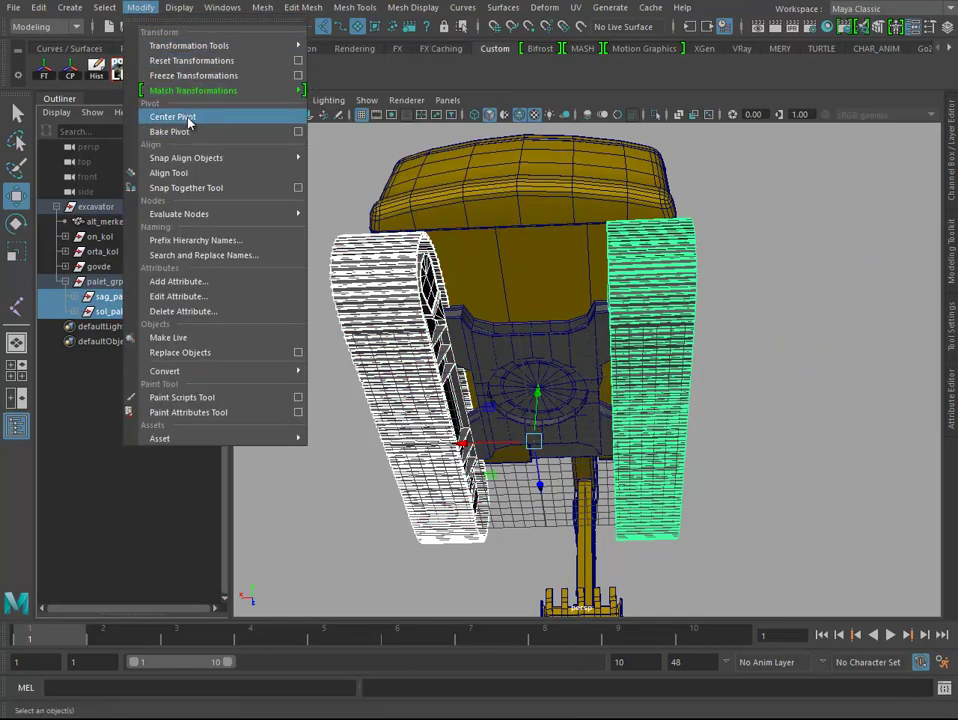
{"action": "left_click", "coordinate": [190, 118]}
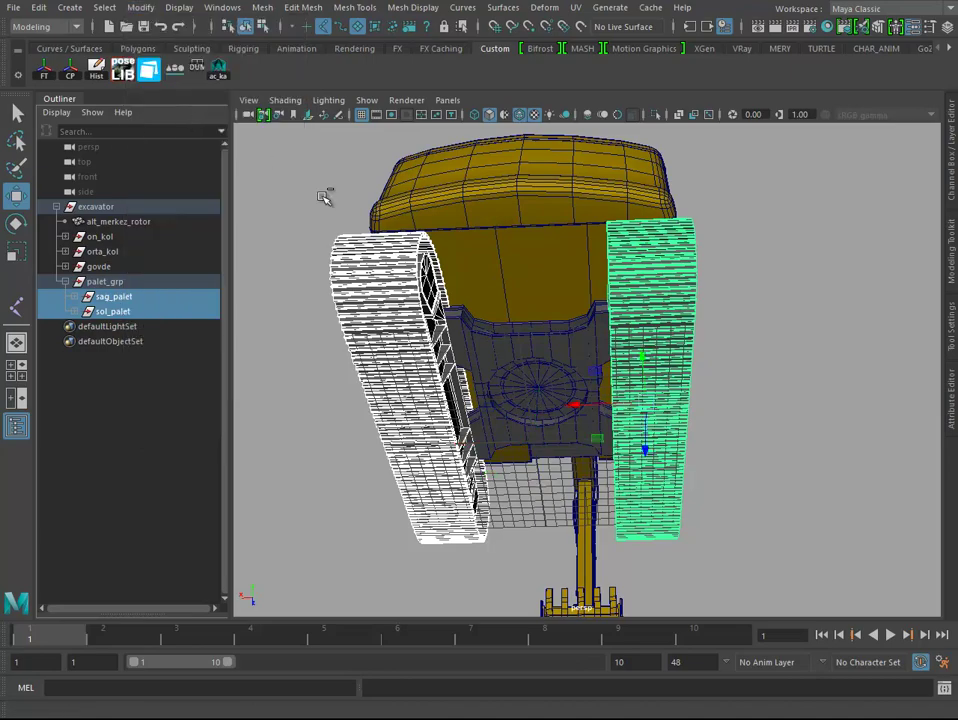
{"action": "left_click_drag", "start_coordinate": [600, 385], "coordinate": [620, 432], "text": "alt"}
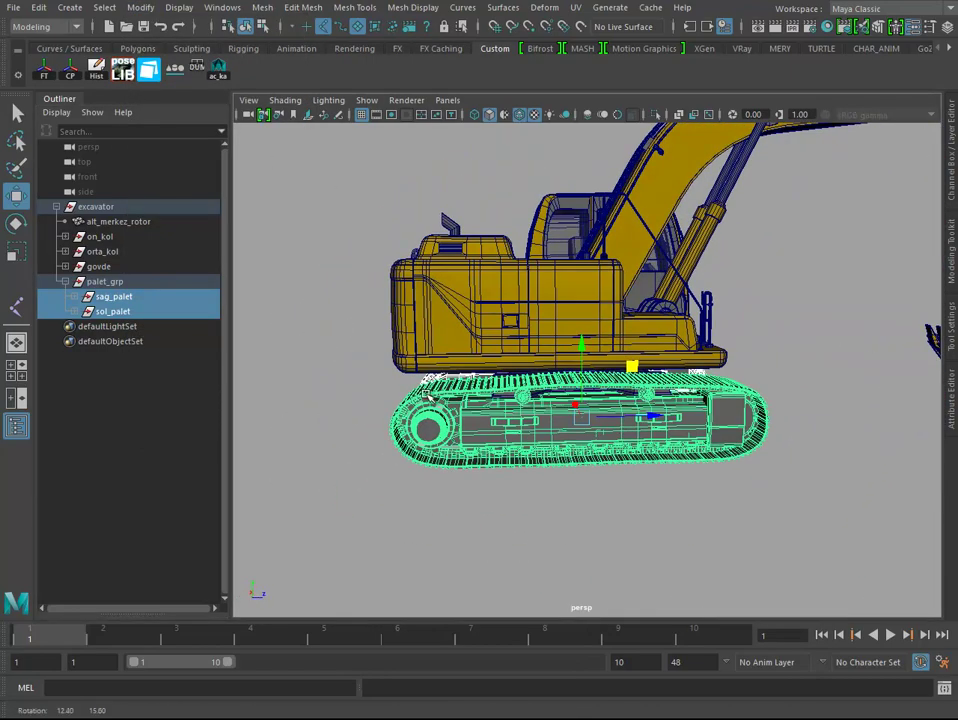
{"action": "scroll", "coordinate": [607, 428], "scroll_direction": "down", "scroll_amount": 5}
{"action": "mouse_move", "coordinate": [592, 429]}
{"action": "left_mouse_down", "text": "alt"}
{"action": "mouse_move", "coordinate": [427, 465]}
{"action": "mouse_move", "coordinate": [714, 428]}
{"action": "left_mouse_up", "text": "alt"}
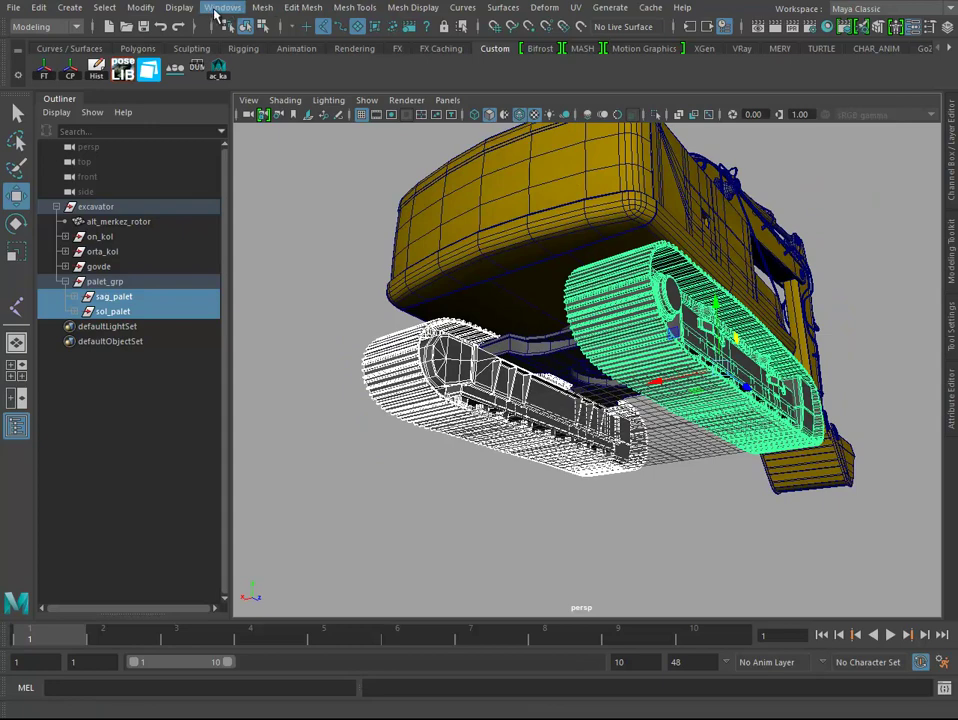
{"action": "left_click", "coordinate": [179, 7]}
{"action": "mouse_move", "coordinate": [260, 180]}
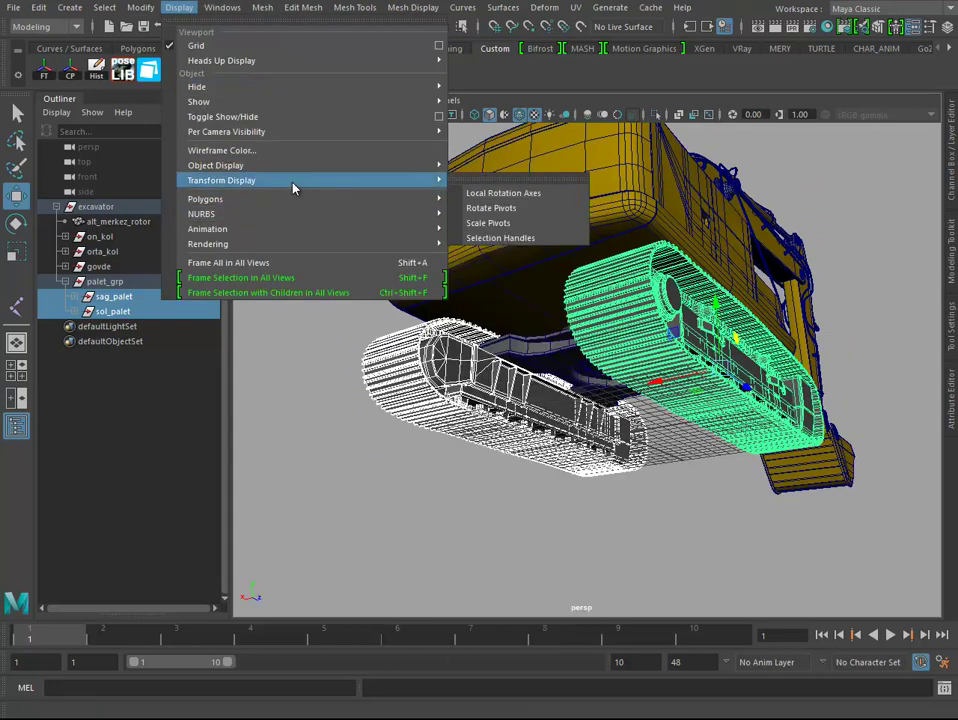
Step: Show the tracks' rotate pivots and inspect them in X-ray from below, then return to solid shading
{"action": "left_click", "coordinate": [525, 208]}
{"action": "mouse_move", "coordinate": [648, 381]}
{"action": "left_mouse_down", "text": "alt"}
{"action": "mouse_move", "coordinate": [669, 363]}
{"action": "mouse_move", "coordinate": [580, 400]}
{"action": "left_mouse_up", "text": "alt"}
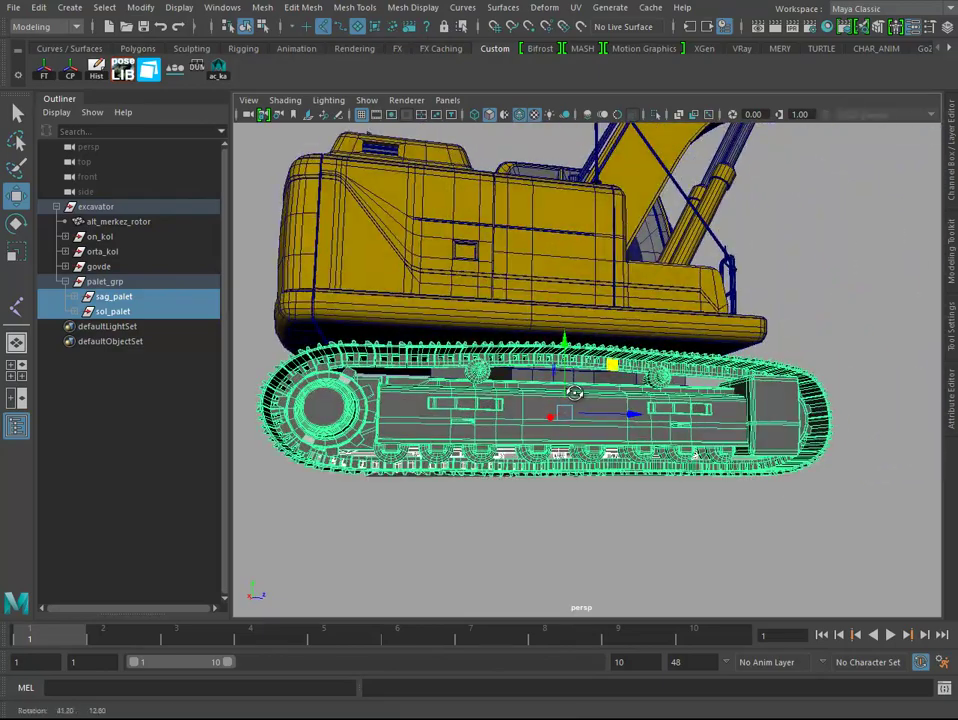
{"action": "mouse_move", "coordinate": [580, 400]}
{"action": "right_mouse_down", "text": "alt"}
{"action": "mouse_move", "coordinate": [603, 452]}
{"action": "mouse_move", "coordinate": [600, 470]}
{"action": "right_mouse_up", "text": "alt"}
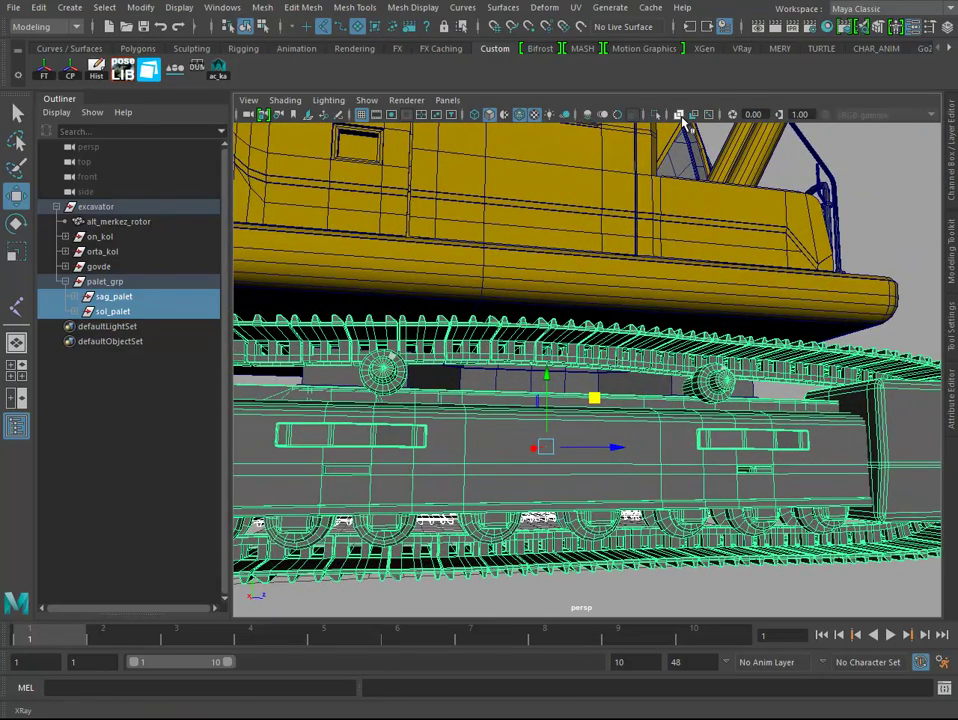
{"action": "left_click", "coordinate": [679, 114]}
{"action": "left_click_drag", "start_coordinate": [578, 462], "coordinate": [607, 455], "text": "alt"}
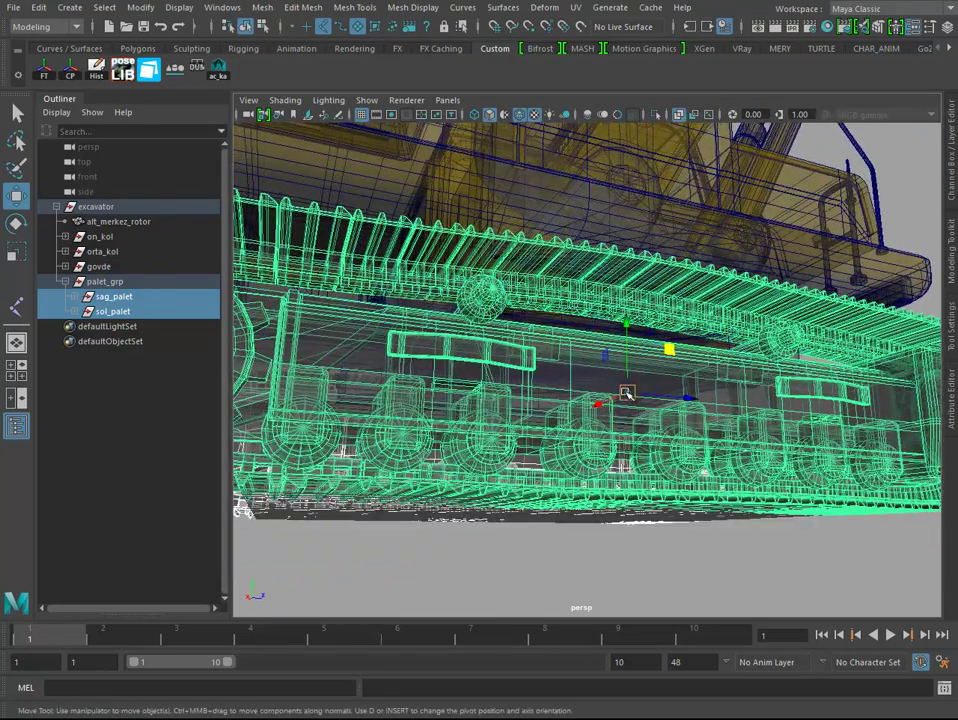
{"action": "mouse_move", "coordinate": [627, 393]}
{"action": "right_mouse_down", "text": "alt"}
{"action": "mouse_move", "coordinate": [667, 475]}
{"action": "mouse_move", "coordinate": [701, 440]}
{"action": "right_mouse_up", "text": "alt"}
{"action": "mouse_move", "coordinate": [688, 430]}
{"action": "left_mouse_down", "text": "alt"}
{"action": "mouse_move", "coordinate": [552, 500]}
{"action": "mouse_move", "coordinate": [489, 463]}
{"action": "mouse_move", "coordinate": [685, 410]}
{"action": "mouse_move", "coordinate": [541, 421]}
{"action": "mouse_move", "coordinate": [558, 445]}
{"action": "mouse_move", "coordinate": [600, 440]}
{"action": "mouse_move", "coordinate": [644, 406]}
{"action": "left_mouse_up", "text": "alt"}
{"action": "left_click", "coordinate": [679, 114]}
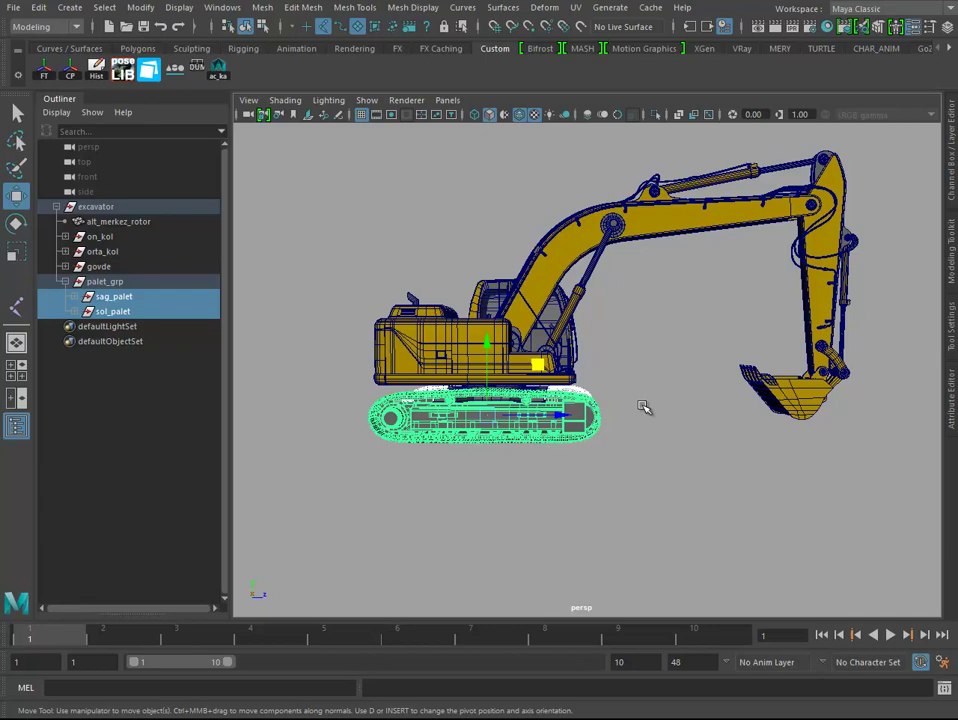
Step: Maximize the side view framed on the whole excavator and deselect the tracks
{"action": "key", "text": "space"}
{"action": "key", "text": "space"}
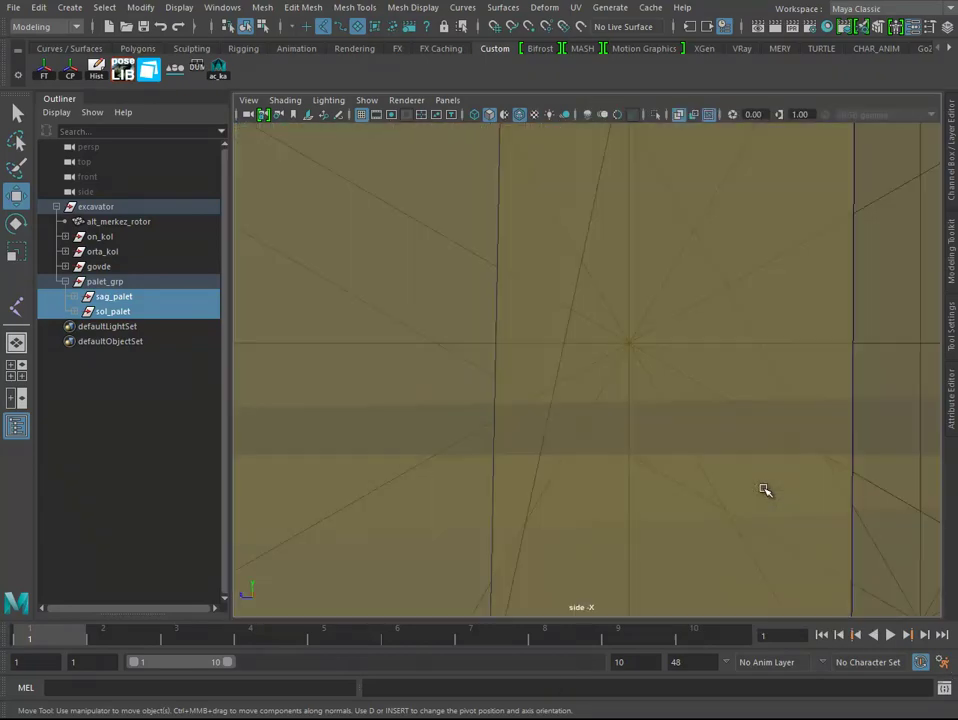
{"action": "key", "text": "f"}
{"action": "scroll", "coordinate": [707, 470], "scroll_direction": "down", "scroll_amount": 3}
{"action": "middle_click_drag", "start_coordinate": [707, 470], "coordinate": [650, 507], "text": "alt"}
{"action": "left_click", "coordinate": [636, 551]}
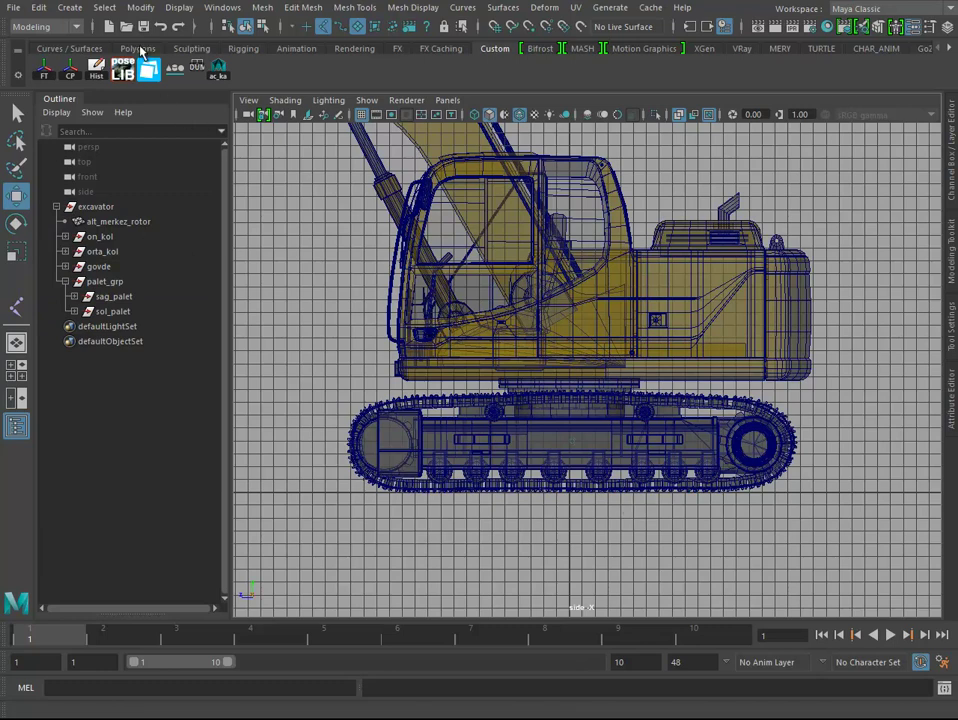
Step: From the Rigging shelf, place joint1 below the tracks and a child joint inside them
{"action": "left_click", "coordinate": [245, 50]}
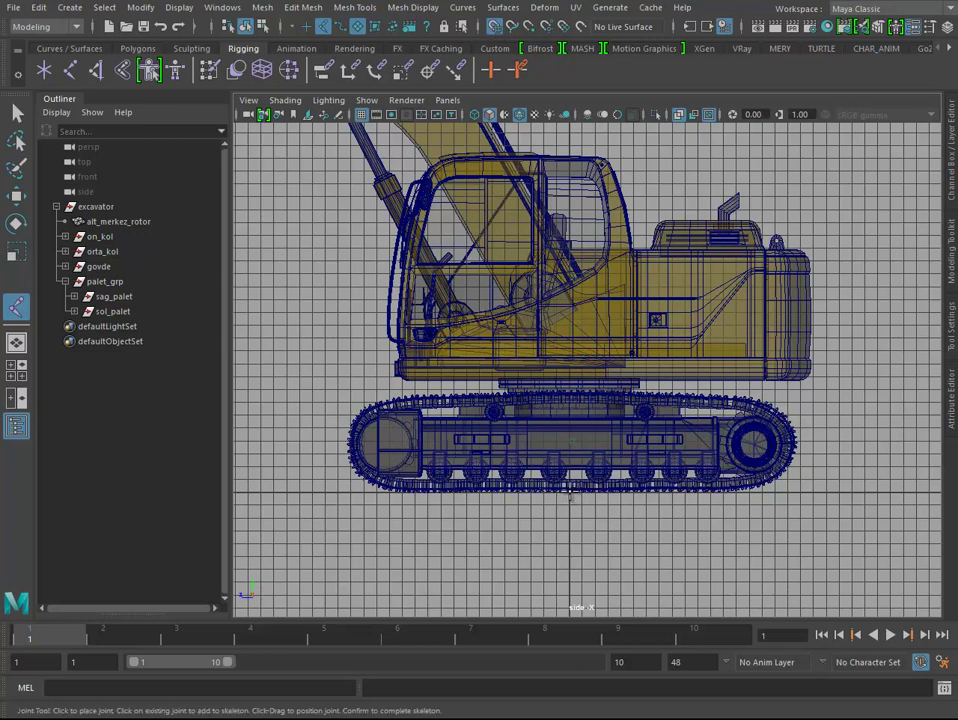
{"action": "left_click", "coordinate": [569, 492]}
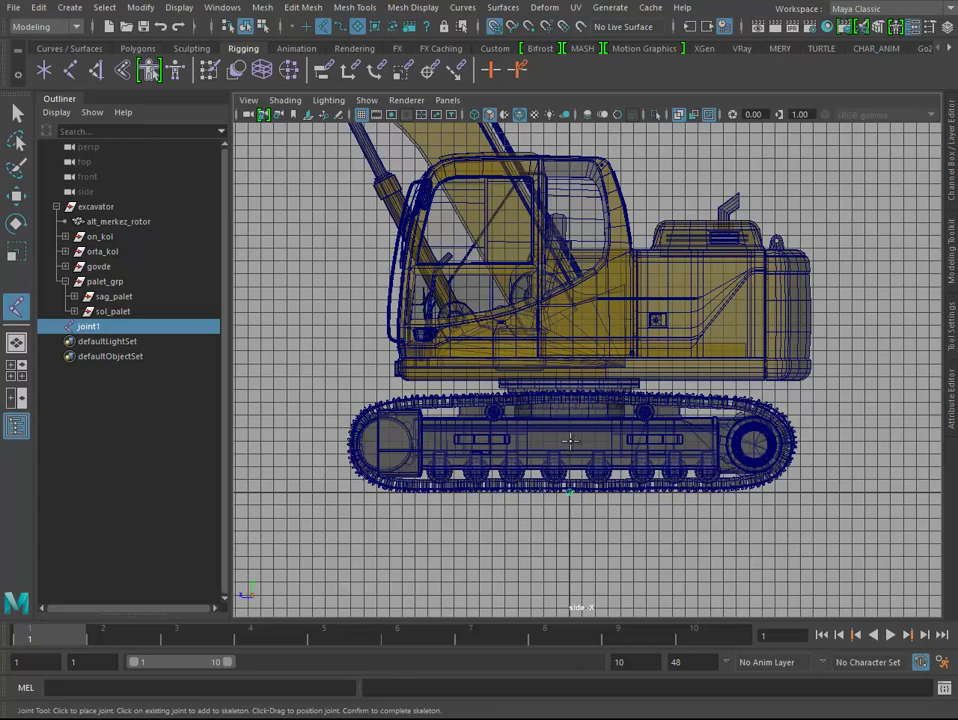
{"action": "left_click", "coordinate": [569, 440]}
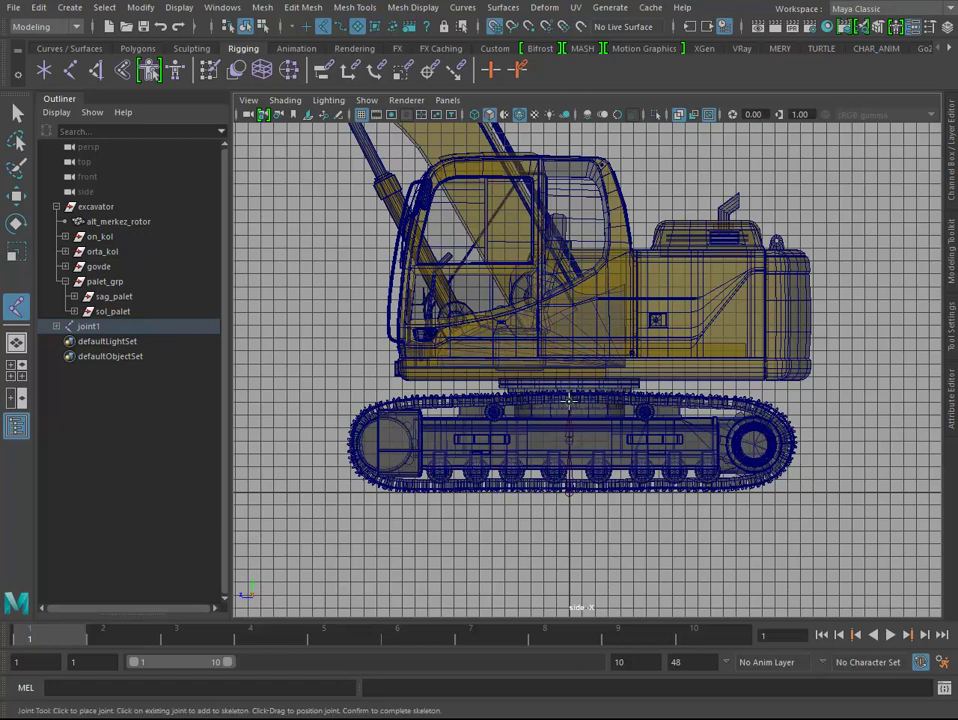
{"action": "right_click_drag", "start_coordinate": [569, 310], "coordinate": [624, 310], "text": "alt"}
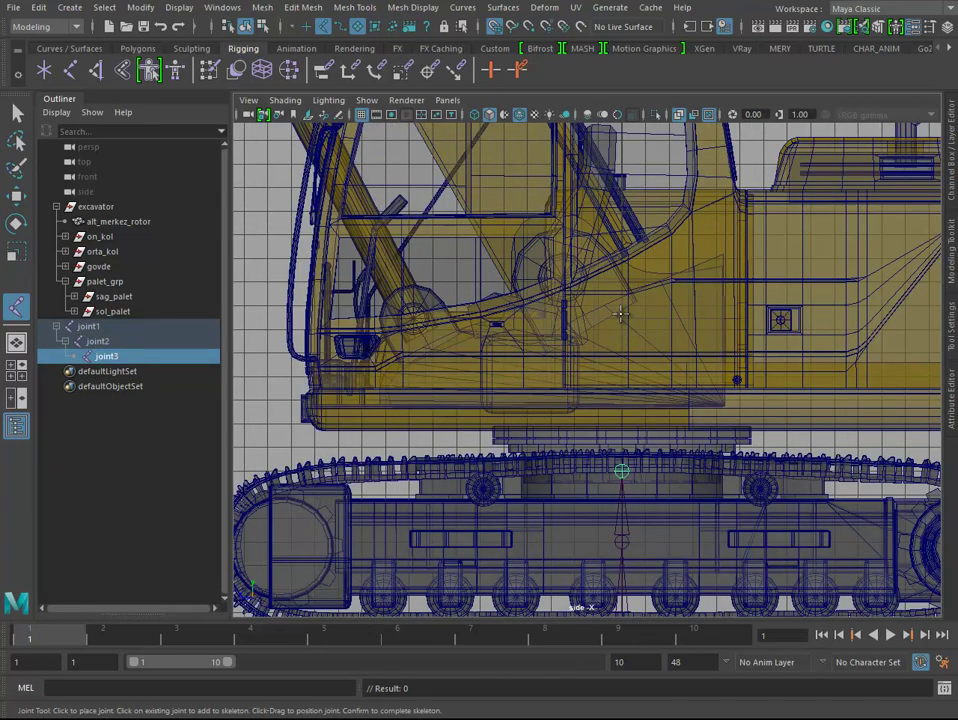
Step: Add joints above the tracks and at the boom's base pivot
{"action": "left_click", "coordinate": [621, 283]}
{"action": "mouse_move", "coordinate": [609, 311]}
{"action": "right_mouse_down", "text": "alt"}
{"action": "mouse_move", "coordinate": [594, 320]}
{"action": "mouse_move", "coordinate": [700, 380]}
{"action": "right_mouse_up", "text": "alt"}
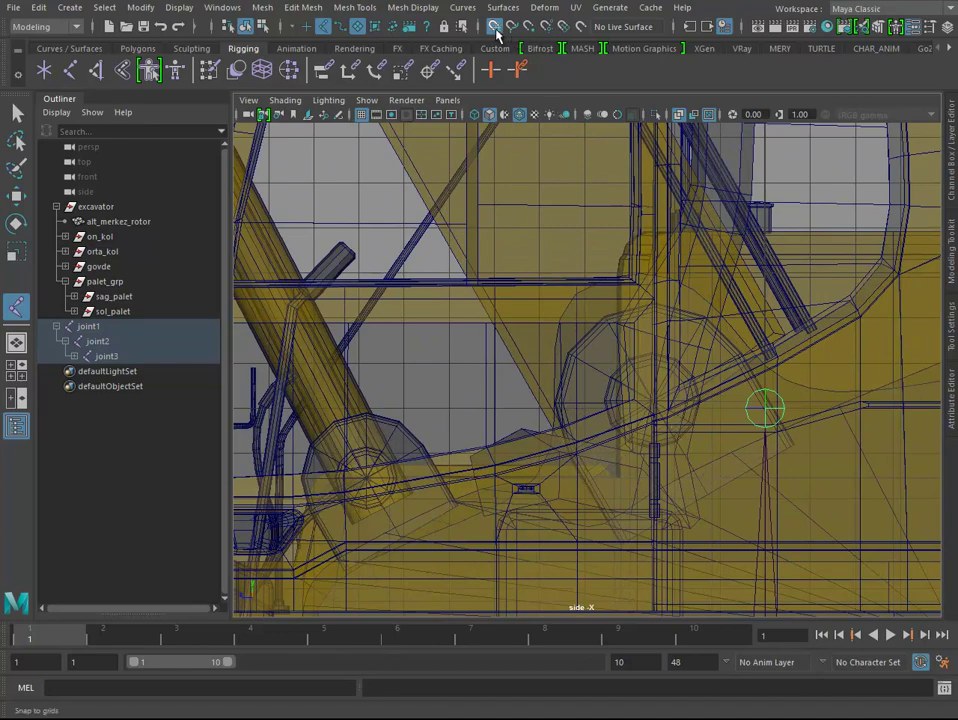
{"action": "mouse_move", "coordinate": [498, 277]}
{"action": "right_mouse_down", "text": "alt"}
{"action": "mouse_move", "coordinate": [601, 242]}
{"action": "mouse_move", "coordinate": [730, 421]}
{"action": "right_mouse_up", "text": "alt"}
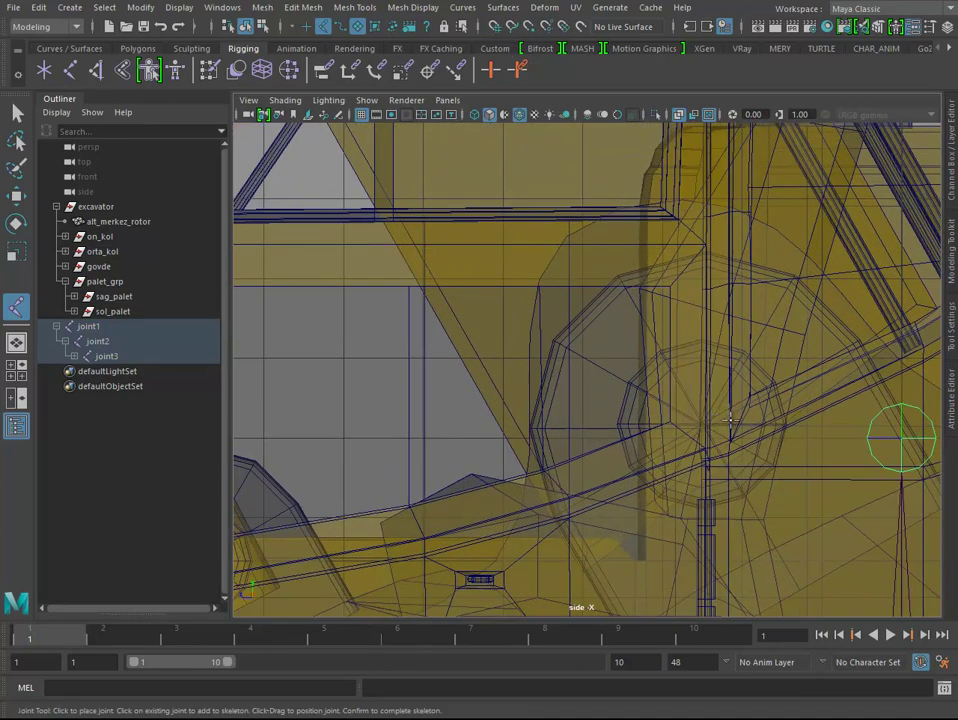
{"action": "scroll", "coordinate": [730, 419], "scroll_direction": "up", "scroll_amount": 3}
{"action": "scroll", "coordinate": [733, 434], "scroll_direction": "up", "scroll_amount": 3}
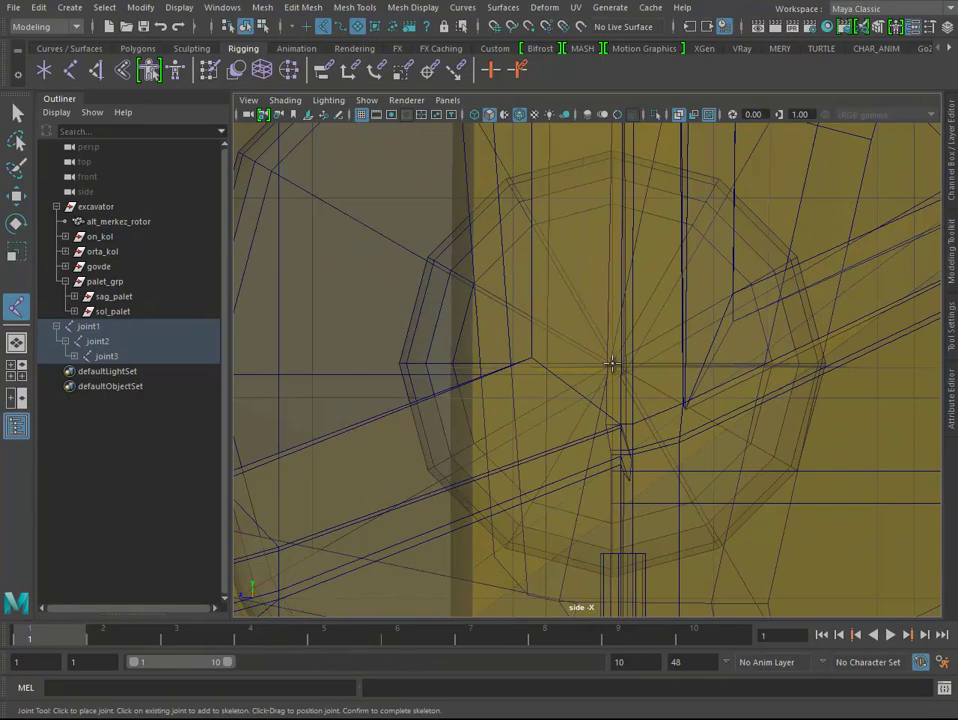
{"action": "left_click", "coordinate": [573, 357]}
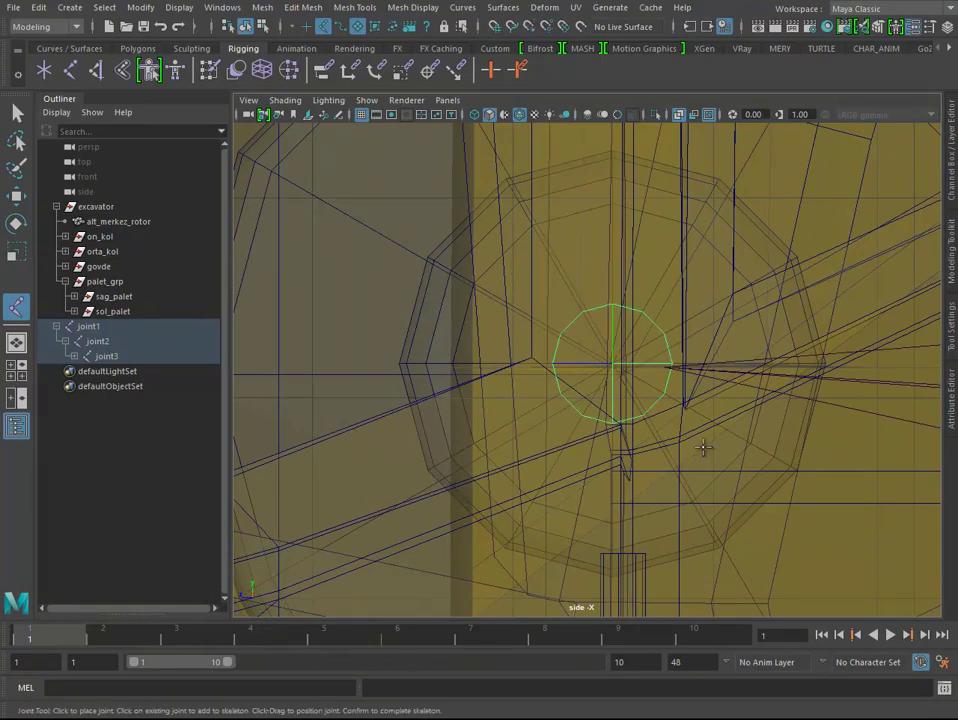
Step: Add the next joint at the boom–arm pivot
{"action": "right_click_drag", "start_coordinate": [705, 449], "coordinate": [320, 293], "text": "alt"}
{"action": "scroll", "coordinate": [320, 293], "scroll_direction": "down", "scroll_amount": 3}
{"action": "mouse_move", "coordinate": [320, 293]}
{"action": "middle_mouse_down", "text": "alt"}
{"action": "mouse_move", "coordinate": [562, 367]}
{"action": "mouse_move", "coordinate": [622, 353]}
{"action": "mouse_move", "coordinate": [587, 357]}
{"action": "middle_mouse_up", "text": "alt"}
{"action": "scroll", "coordinate": [587, 357], "scroll_direction": "up", "scroll_amount": 2}
{"action": "scroll", "coordinate": [434, 295], "scroll_direction": "up", "scroll_amount": 3}
{"action": "scroll", "coordinate": [780, 496], "scroll_direction": "up", "scroll_amount": 3}
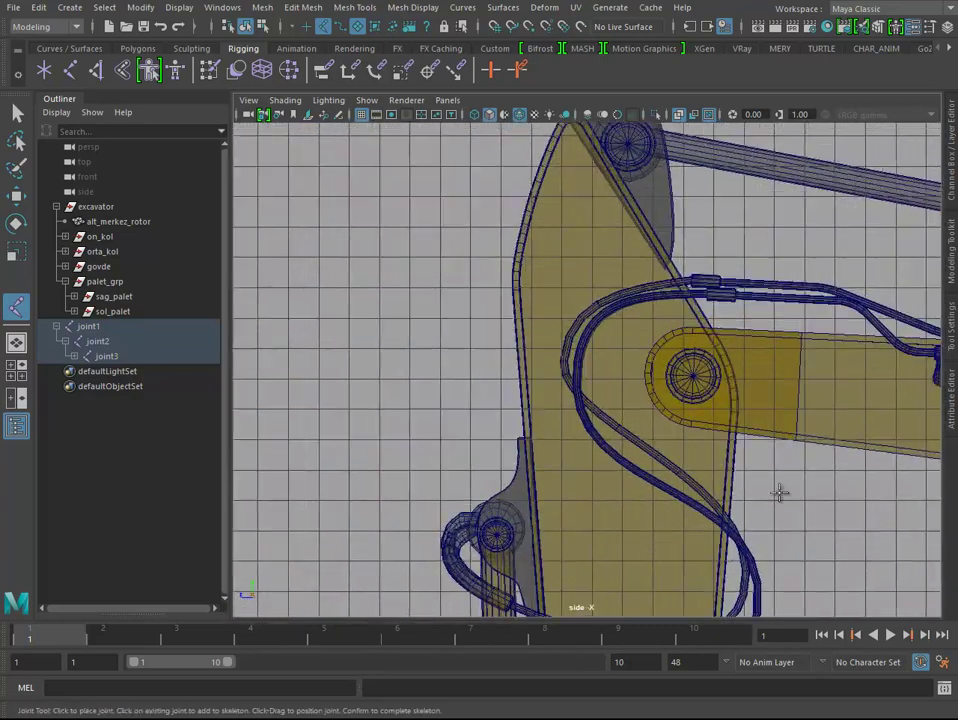
{"action": "scroll", "coordinate": [587, 385], "scroll_direction": "up", "scroll_amount": 2}
{"action": "scroll", "coordinate": [587, 385], "scroll_direction": "down", "scroll_amount": 1}
{"action": "left_click", "coordinate": [552, 353]}
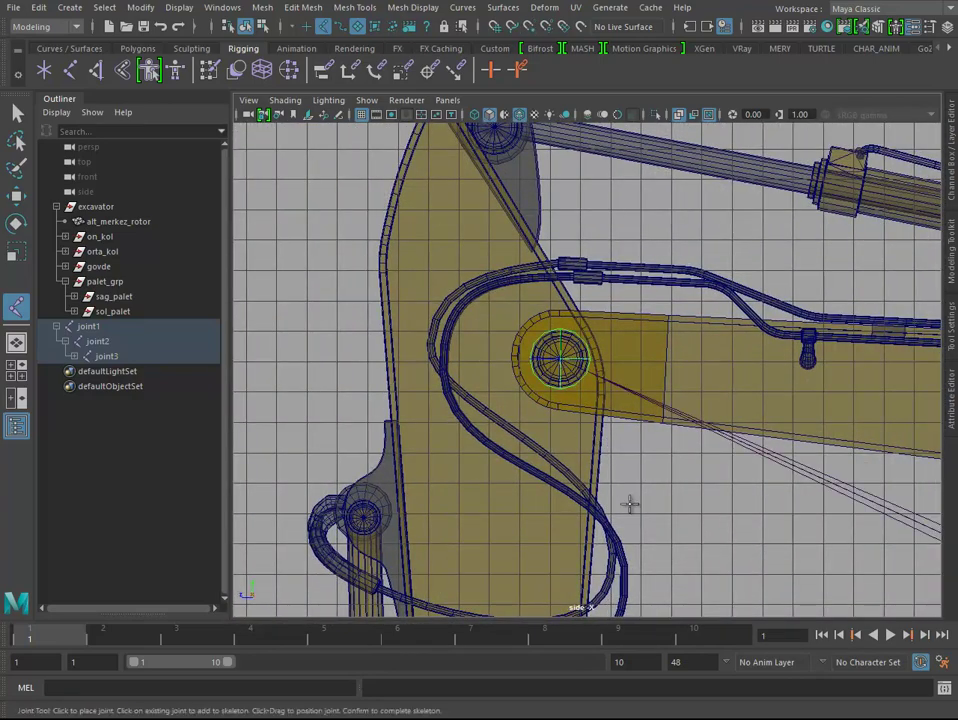
Step: Place joints at the bucket pin and bucket tip, then finish the chain
{"action": "scroll", "coordinate": [533, 487], "scroll_direction": "down", "scroll_amount": 1}
{"action": "mouse_move", "coordinate": [533, 487]}
{"action": "middle_mouse_down", "text": "alt"}
{"action": "mouse_move", "coordinate": [706, 443]}
{"action": "mouse_move", "coordinate": [526, 306]}
{"action": "middle_mouse_up", "text": "alt"}
{"action": "scroll", "coordinate": [526, 306], "scroll_direction": "up", "scroll_amount": 2}
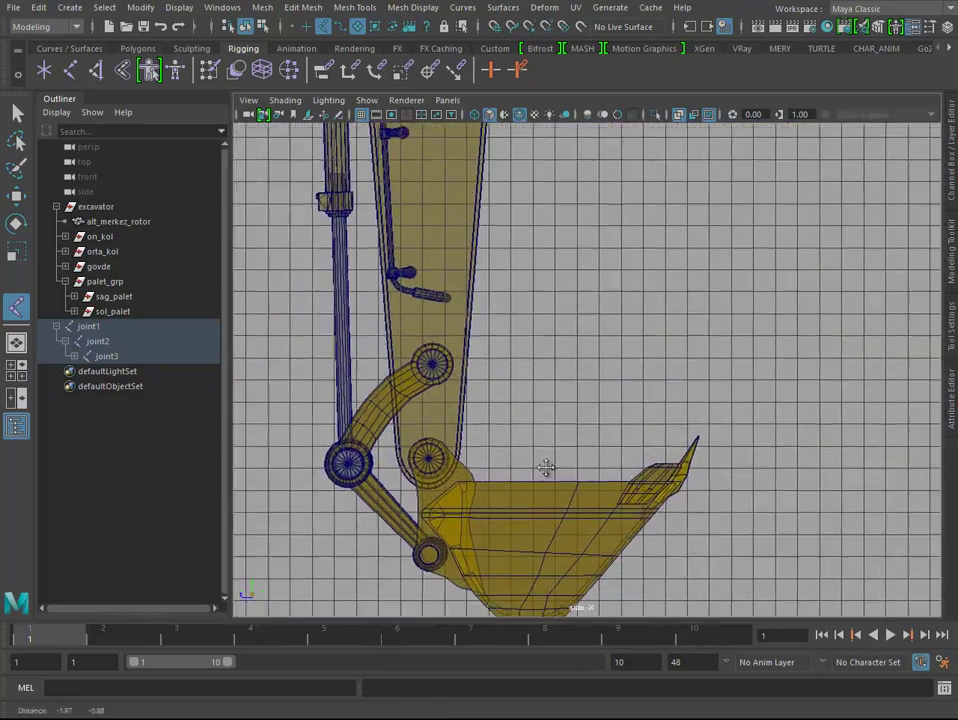
{"action": "scroll", "coordinate": [547, 466], "scroll_direction": "up", "scroll_amount": 2}
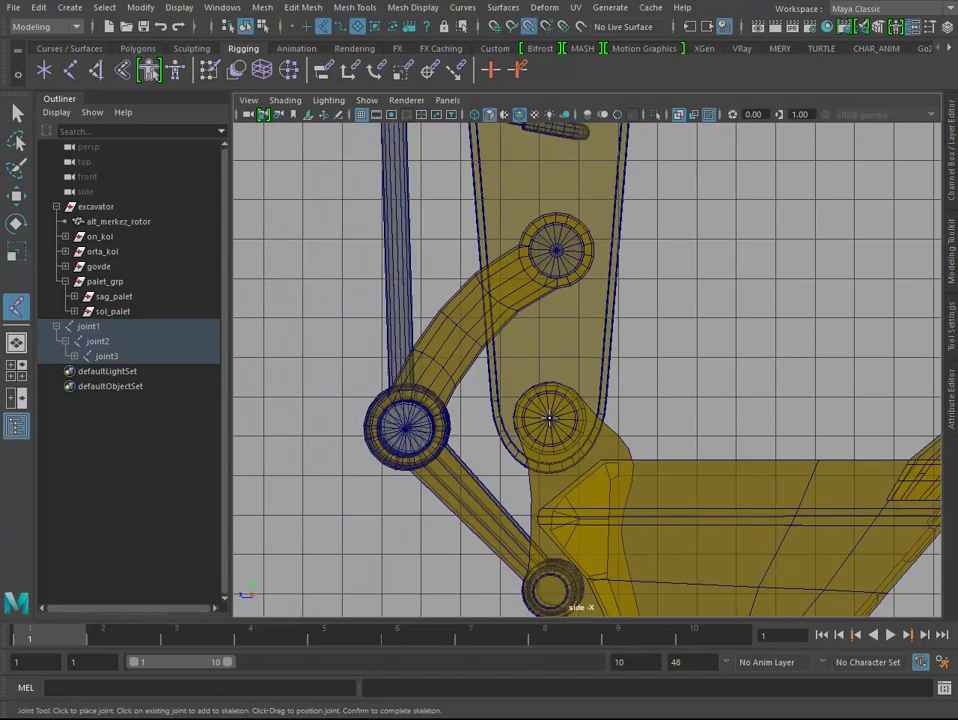
{"action": "left_click", "coordinate": [549, 418]}
{"action": "scroll", "coordinate": [549, 418], "scroll_direction": "down", "scroll_amount": 3}
{"action": "middle_click_drag", "start_coordinate": [759, 415], "coordinate": [634, 418], "text": "alt"}
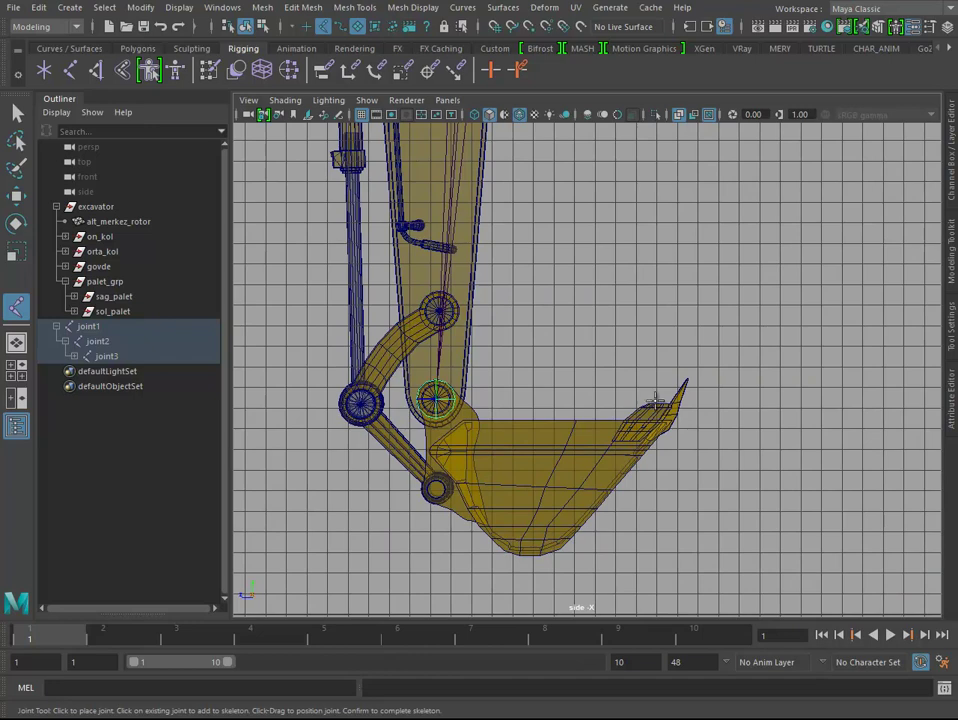
{"action": "left_click", "coordinate": [655, 402]}
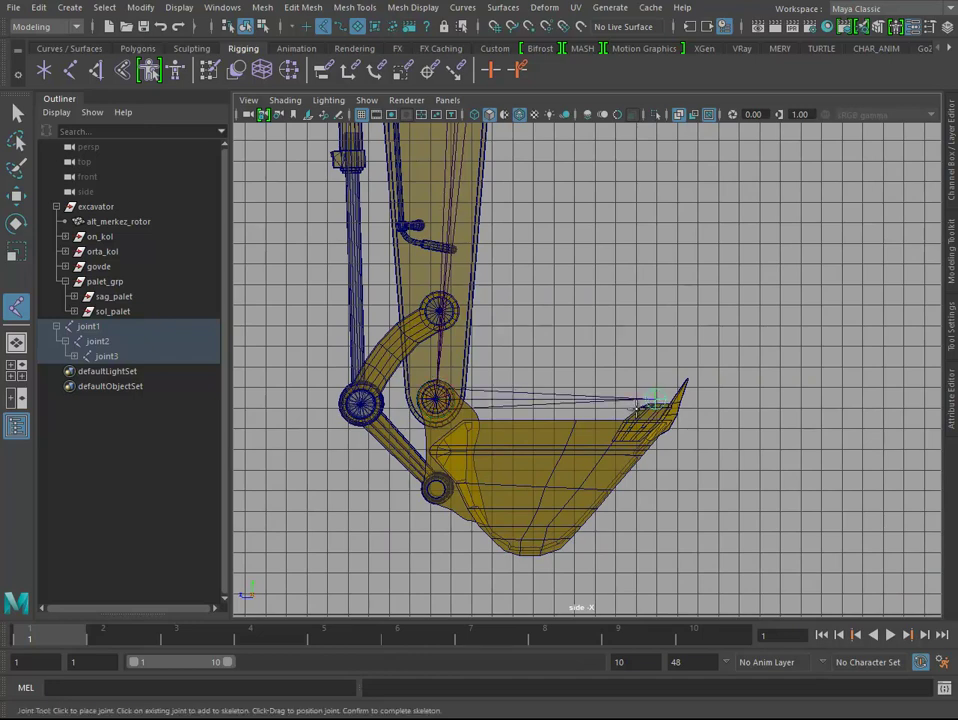
{"action": "key", "text": "w"}
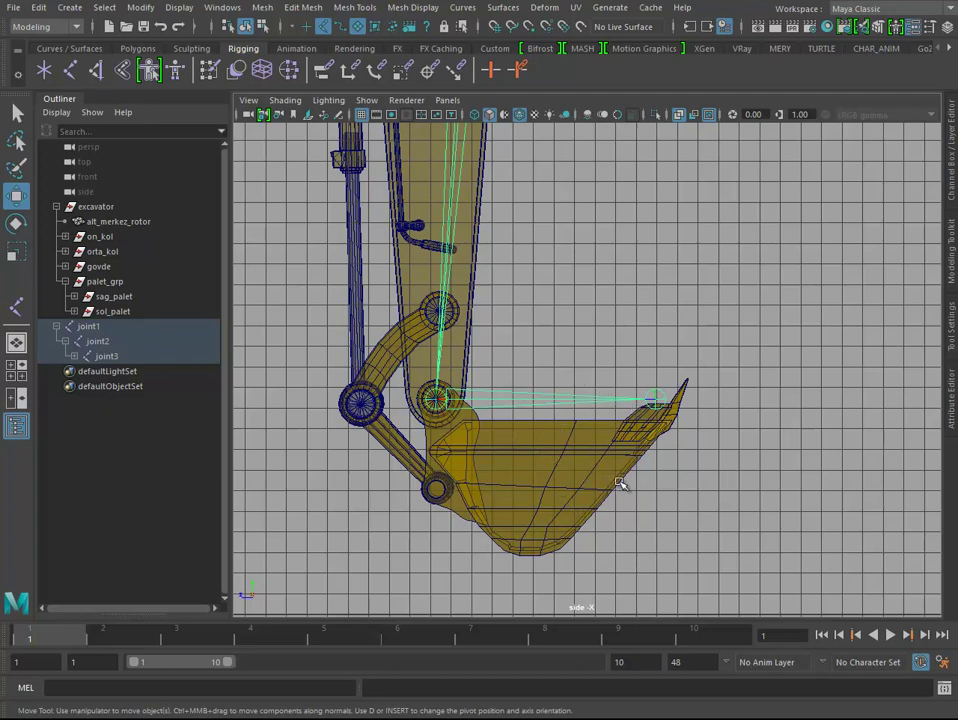
{"action": "scroll", "coordinate": [650, 440], "scroll_direction": "down", "scroll_amount": 3}
{"action": "scroll", "coordinate": [640, 400], "scroll_direction": "down", "scroll_amount": 3}
{"action": "scroll", "coordinate": [586, 376], "scroll_direction": "down", "scroll_amount": 2}
{"action": "key", "text": "space"}
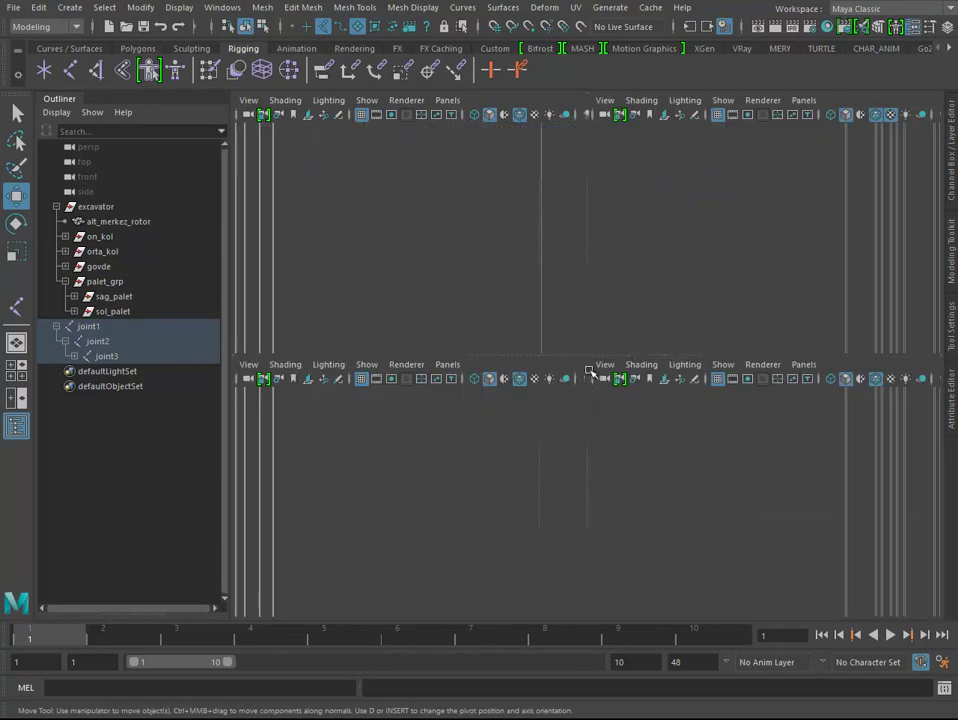
{"action": "key", "text": "space"}
{"action": "mouse_move", "coordinate": [663, 284]}
{"action": "left_mouse_down", "text": "alt"}
{"action": "mouse_move", "coordinate": [377, 327]}
{"action": "mouse_move", "coordinate": [368, 306]}
{"action": "left_mouse_up", "text": "alt"}
{"action": "mouse_move", "coordinate": [449, 274]}
{"action": "left_mouse_down", "text": "alt"}
{"action": "mouse_move", "coordinate": [545, 295]}
{"action": "mouse_move", "coordinate": [533, 262]}
{"action": "mouse_move", "coordinate": [594, 335]}
{"action": "left_mouse_up", "text": "alt"}
{"action": "scroll", "coordinate": [522, 289], "scroll_direction": "up", "scroll_amount": 5}
{"action": "mouse_move", "coordinate": [510, 341]}
{"action": "left_mouse_down", "text": "alt"}
{"action": "mouse_move", "coordinate": [618, 363]}
{"action": "mouse_move", "coordinate": [741, 363]}
{"action": "mouse_move", "coordinate": [654, 380]}
{"action": "mouse_move", "coordinate": [675, 387]}
{"action": "mouse_move", "coordinate": [632, 376]}
{"action": "left_mouse_up", "text": "alt"}
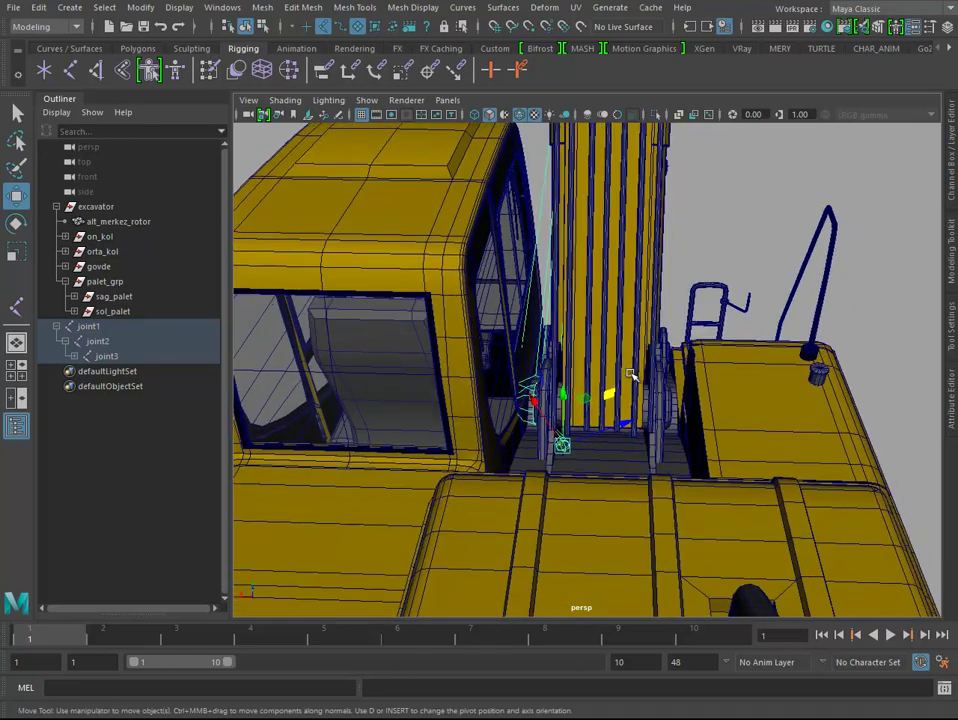
{"action": "key", "text": "ctrl+z"}
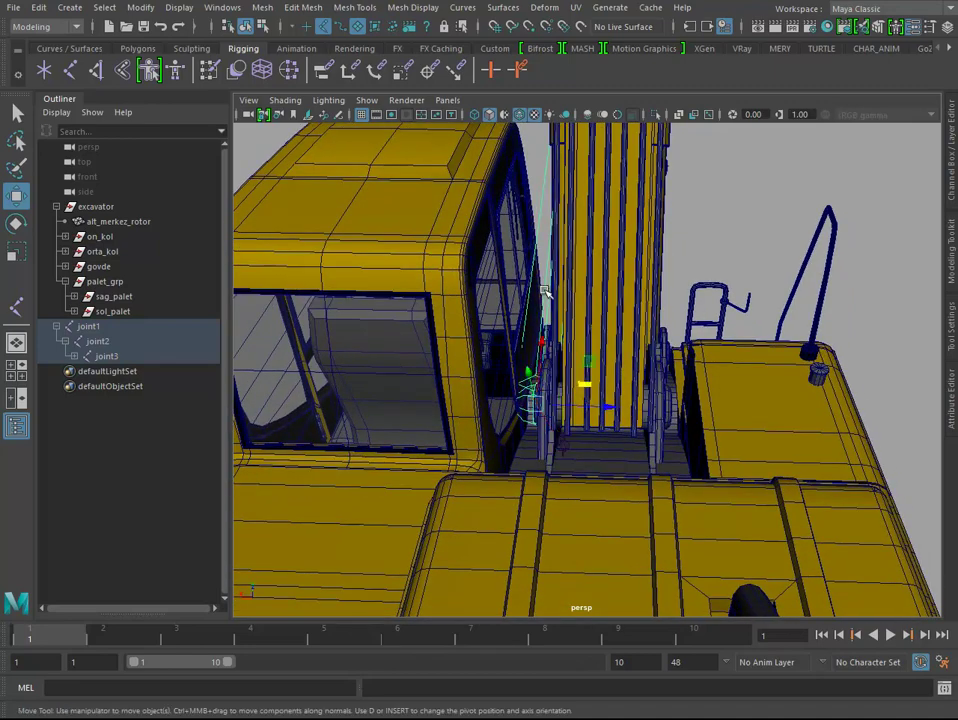
{"action": "scroll", "coordinate": [599, 390], "scroll_direction": "down", "scroll_amount": 3}
{"action": "scroll", "coordinate": [600, 390], "scroll_direction": "down", "scroll_amount": 3}
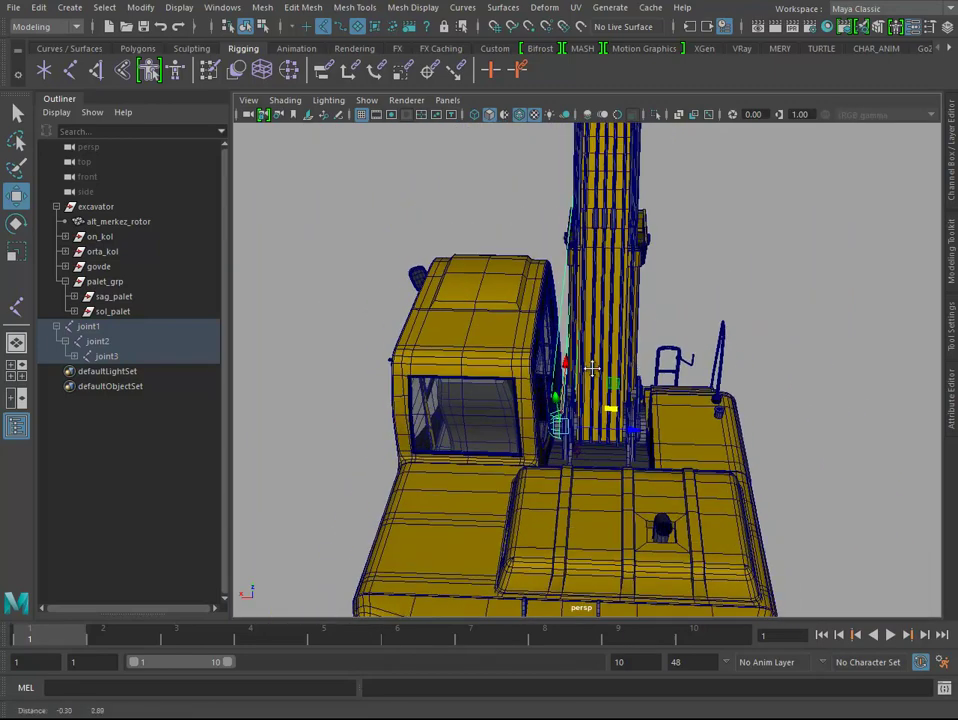
{"action": "scroll", "coordinate": [620, 425], "scroll_direction": "down", "scroll_amount": 3}
{"action": "key", "text": "space"}
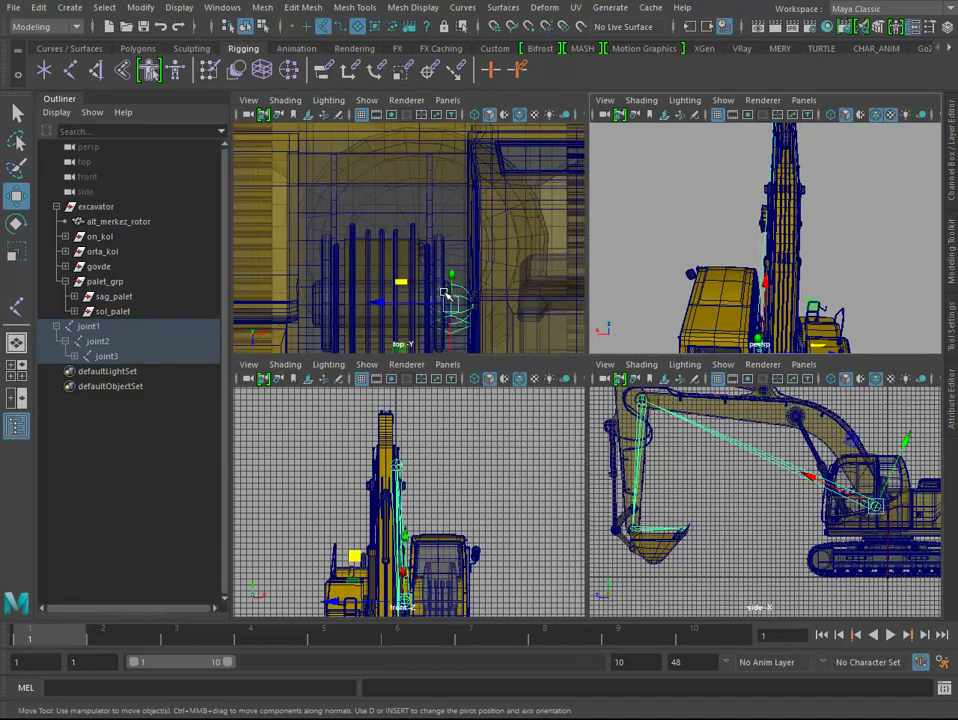
Step: In a maximized top view, shift the joint chain along X to centre it on the boom
{"action": "key", "text": "space"}
{"action": "scroll", "coordinate": [408, 282], "scroll_direction": "down", "scroll_amount": 5}
{"action": "scroll", "coordinate": [620, 385], "scroll_direction": "up", "scroll_amount": 4}
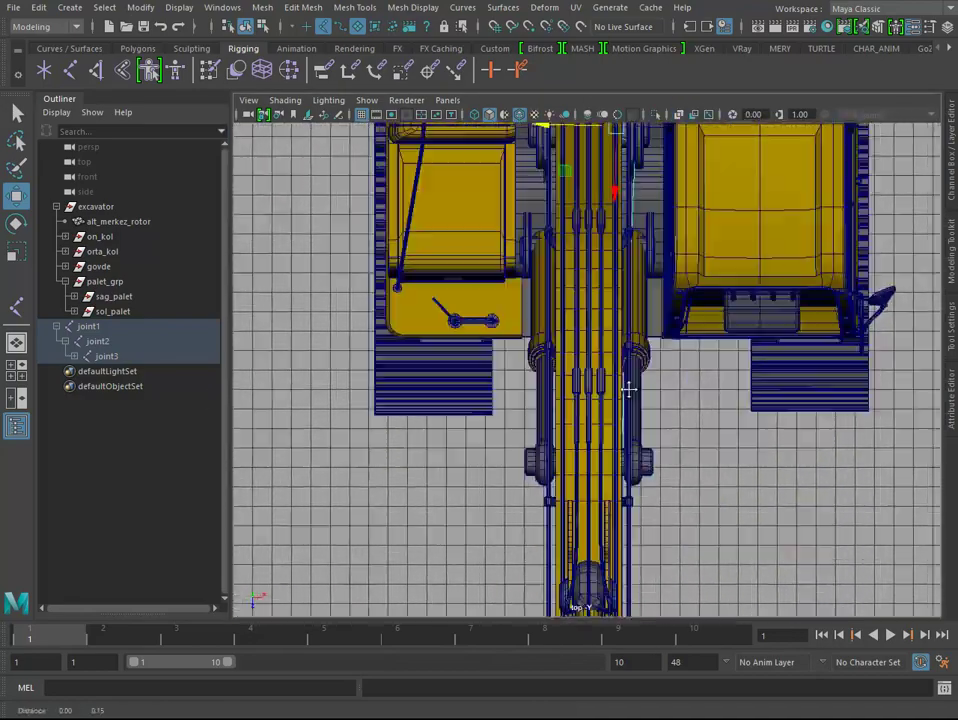
{"action": "scroll", "coordinate": [620, 390], "scroll_direction": "down", "scroll_amount": 1}
{"action": "scroll", "coordinate": [597, 373], "scroll_direction": "up", "scroll_amount": 2}
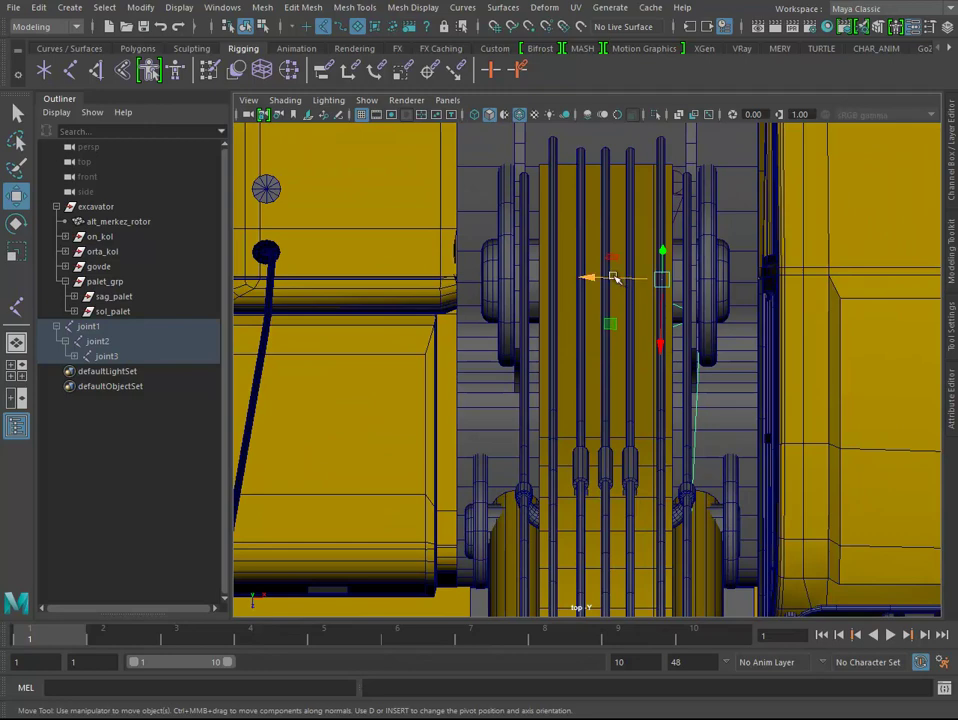
{"action": "left_click_drag", "start_coordinate": [615, 278], "coordinate": [567, 273]}
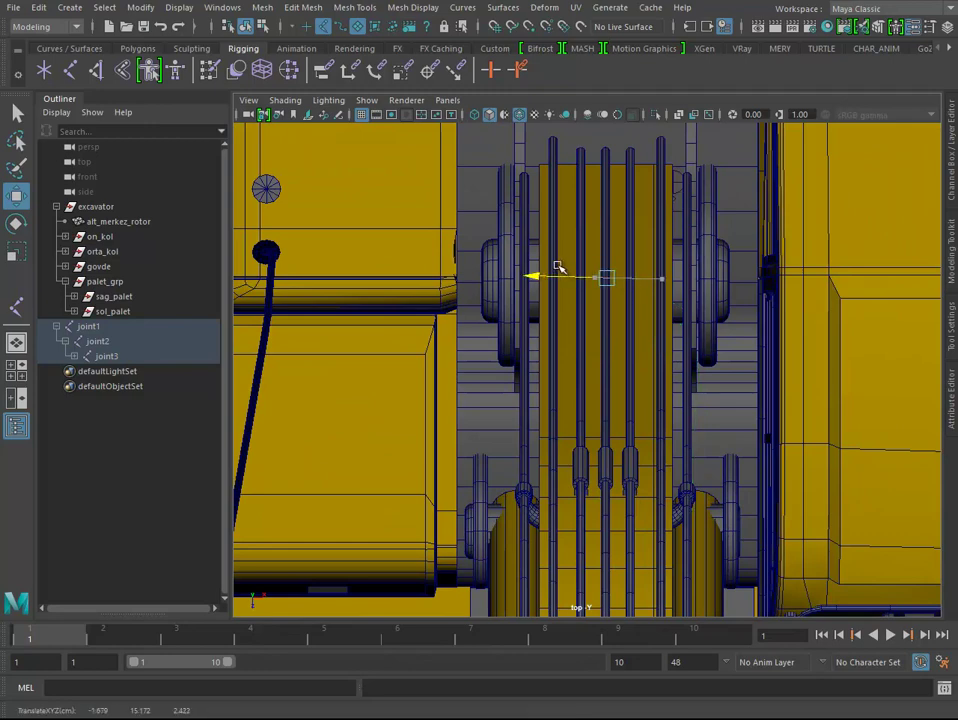
{"action": "scroll", "coordinate": [600, 270], "scroll_direction": "up", "scroll_amount": 2}
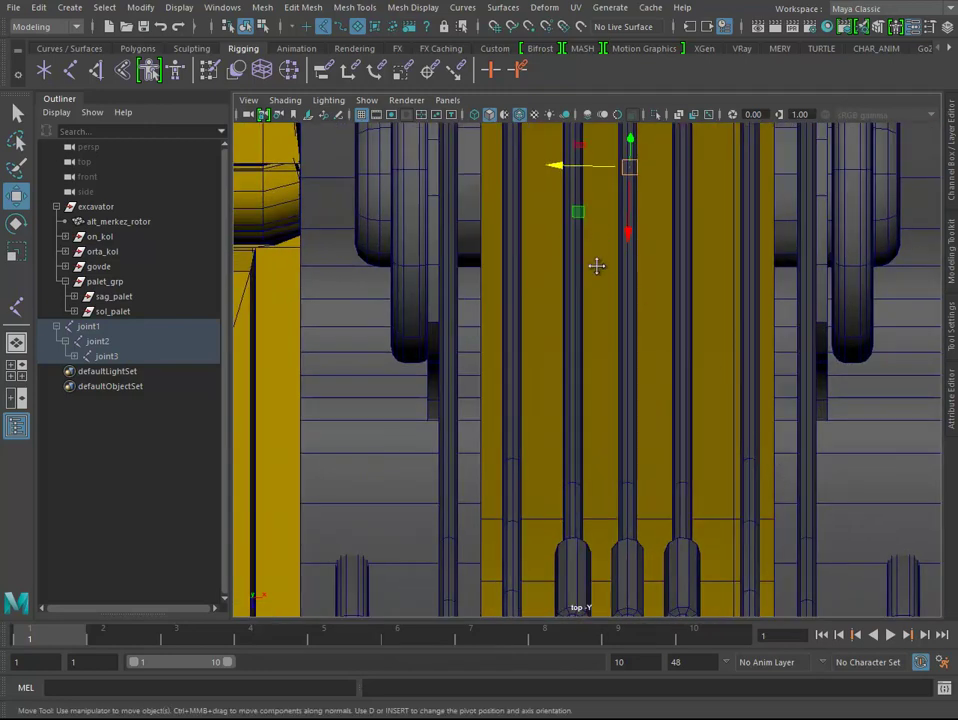
{"action": "scroll", "coordinate": [597, 265], "scroll_direction": "up", "scroll_amount": 3}
{"action": "left_click_drag", "start_coordinate": [641, 288], "coordinate": [631, 289]}
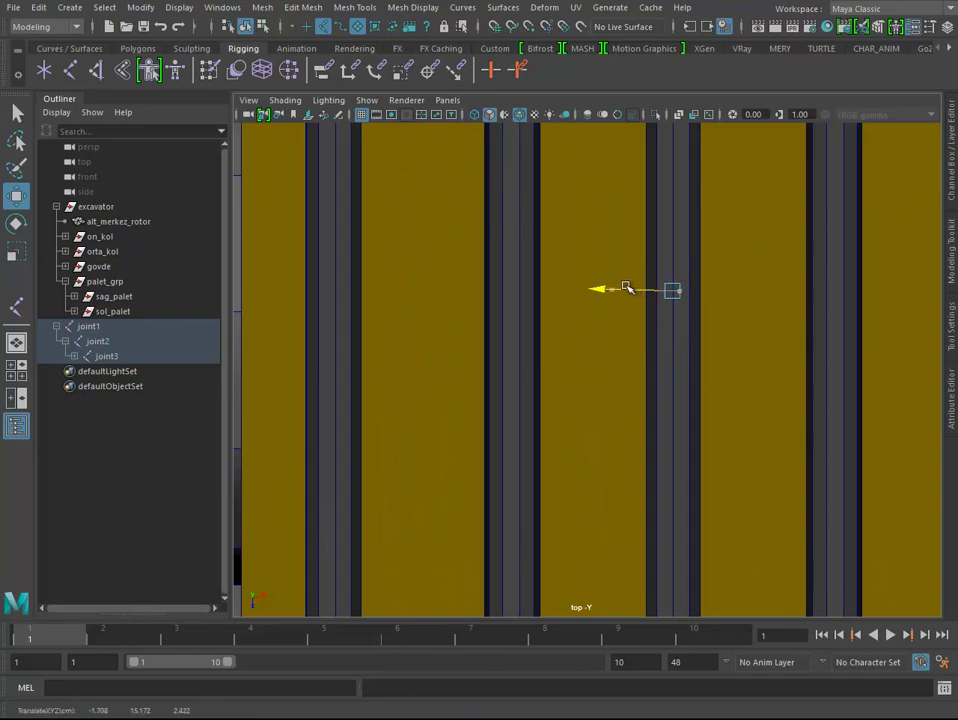
{"action": "scroll", "coordinate": [432, 302], "scroll_direction": "down", "scroll_amount": 3}
{"action": "scroll", "coordinate": [614, 452], "scroll_direction": "down", "scroll_amount": 2}
{"action": "scroll", "coordinate": [580, 432], "scroll_direction": "down", "scroll_amount": 1}
Step: Return to a full top view and zoom in on the bucket end of the arm
{"action": "key", "text": "space"}
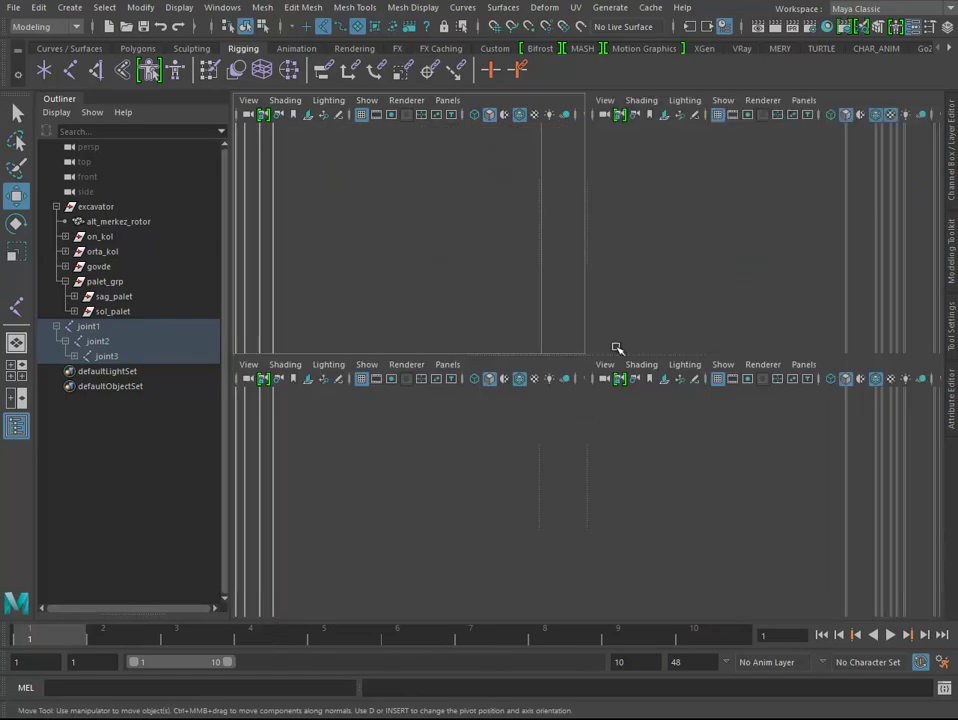
{"action": "key", "text": "space"}
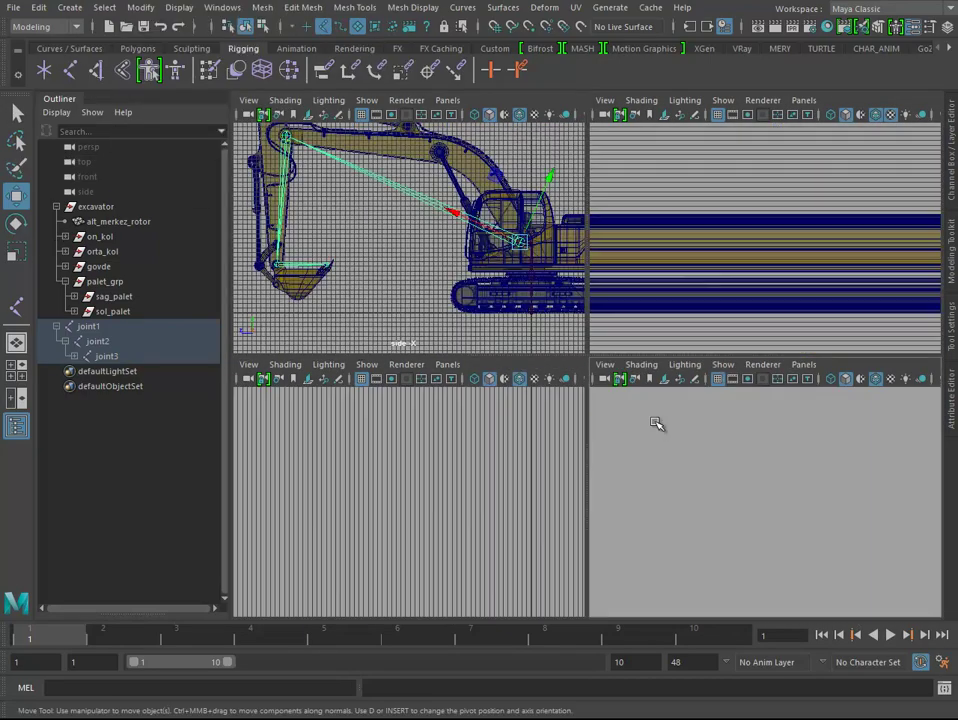
{"action": "key", "text": "space"}
{"action": "key", "text": "space"}
{"action": "scroll", "coordinate": [512, 360], "scroll_direction": "down", "scroll_amount": 2}
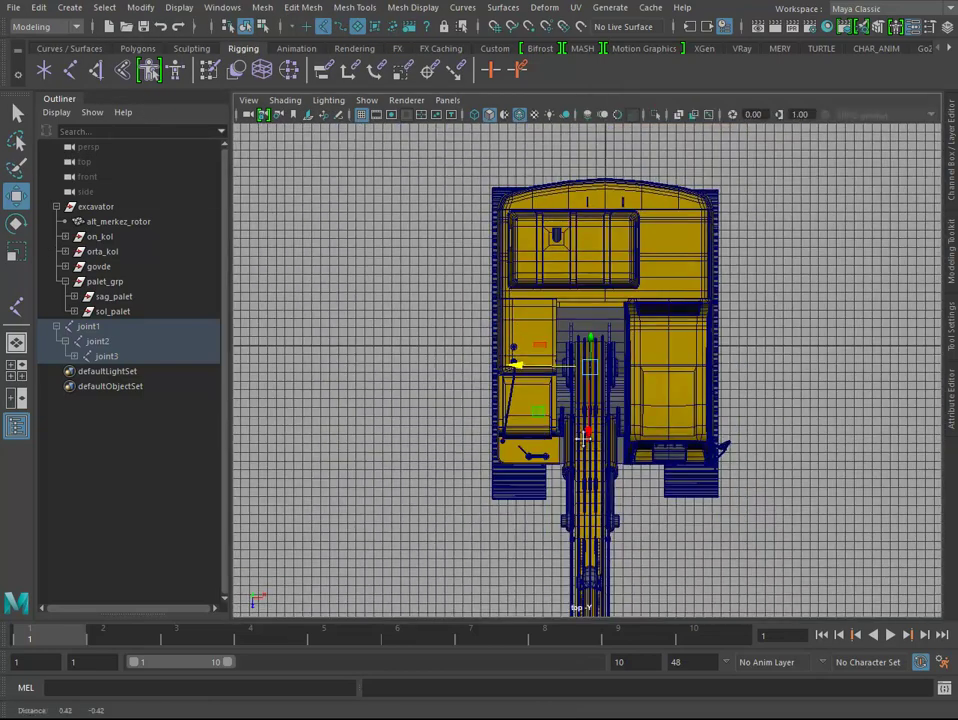
{"action": "scroll", "coordinate": [520, 330], "scroll_direction": "down", "scroll_amount": 2}
{"action": "scroll", "coordinate": [577, 374], "scroll_direction": "down", "scroll_amount": 2}
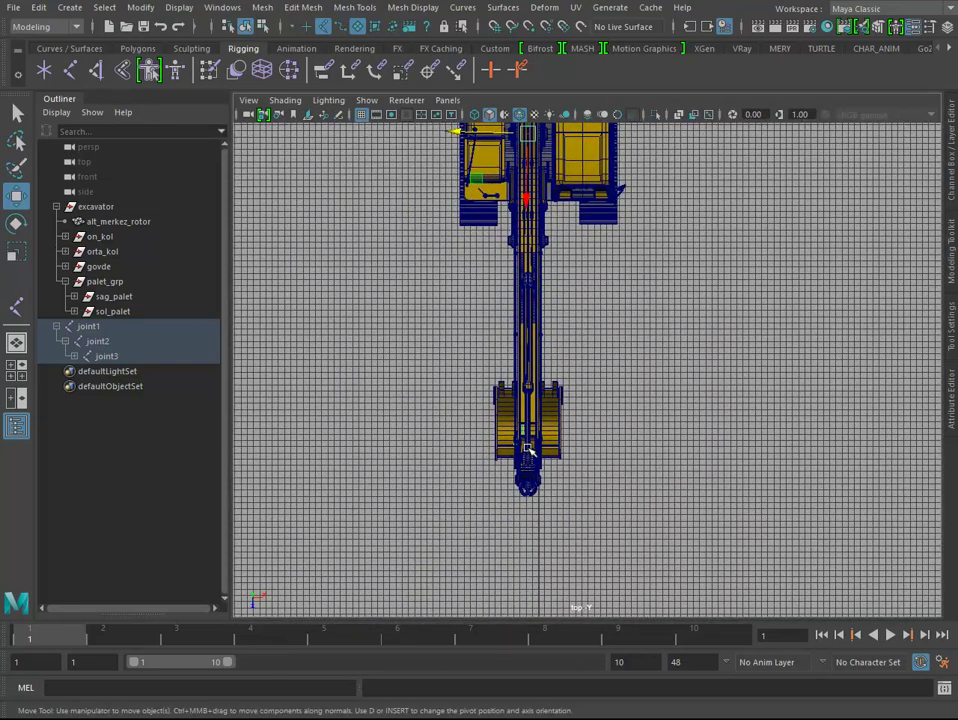
{"action": "scroll", "coordinate": [510, 458], "scroll_direction": "up", "scroll_amount": 3}
{"action": "scroll", "coordinate": [480, 490], "scroll_direction": "up", "scroll_amount": 2}
{"action": "scroll", "coordinate": [640, 540], "scroll_direction": "up", "scroll_amount": 3}
{"action": "scroll", "coordinate": [600, 480], "scroll_direction": "up", "scroll_amount": 2}
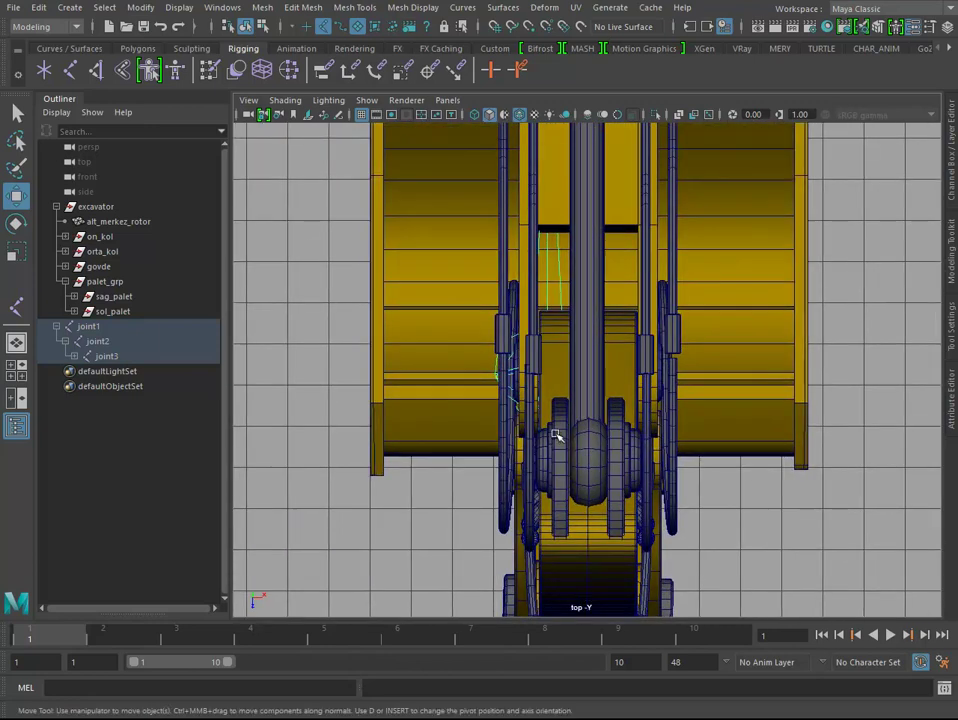
{"action": "scroll", "coordinate": [557, 435], "scroll_direction": "up", "scroll_amount": 2}
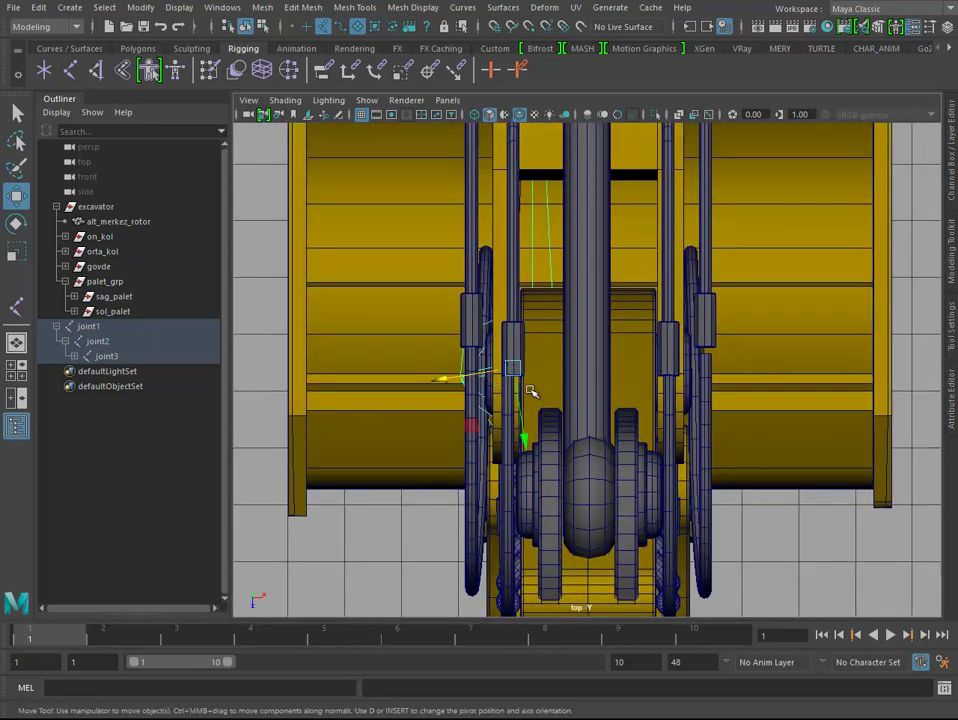
Step: In the top view, slide the arm joint along X onto the arm's centreline
{"action": "key", "text": "space"}
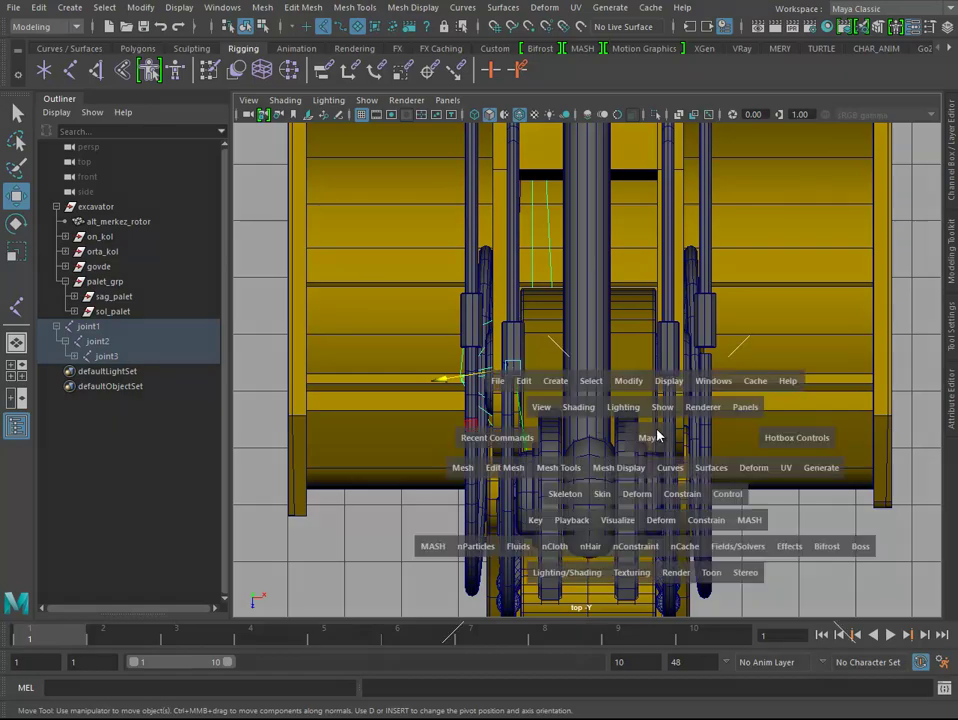
{"action": "key", "text": "space"}
{"action": "mouse_move", "coordinate": [753, 327]}
{"action": "left_mouse_down", "text": "alt"}
{"action": "mouse_move", "coordinate": [569, 316]}
{"action": "mouse_move", "coordinate": [553, 361]}
{"action": "left_mouse_up", "text": "alt"}
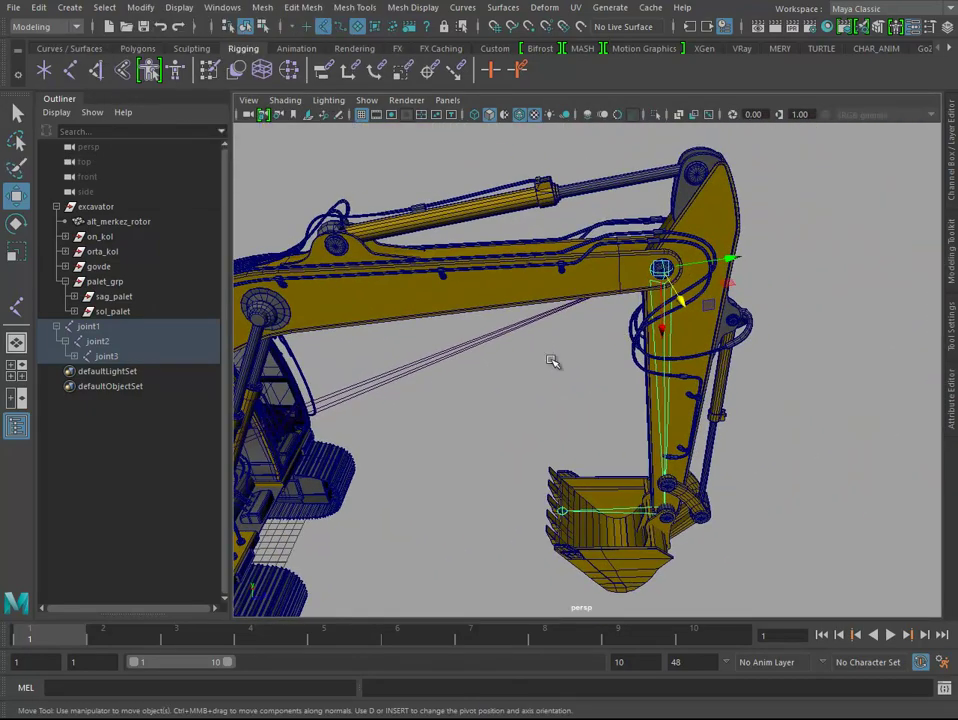
{"action": "key", "text": "space"}
{"action": "key", "text": "space"}
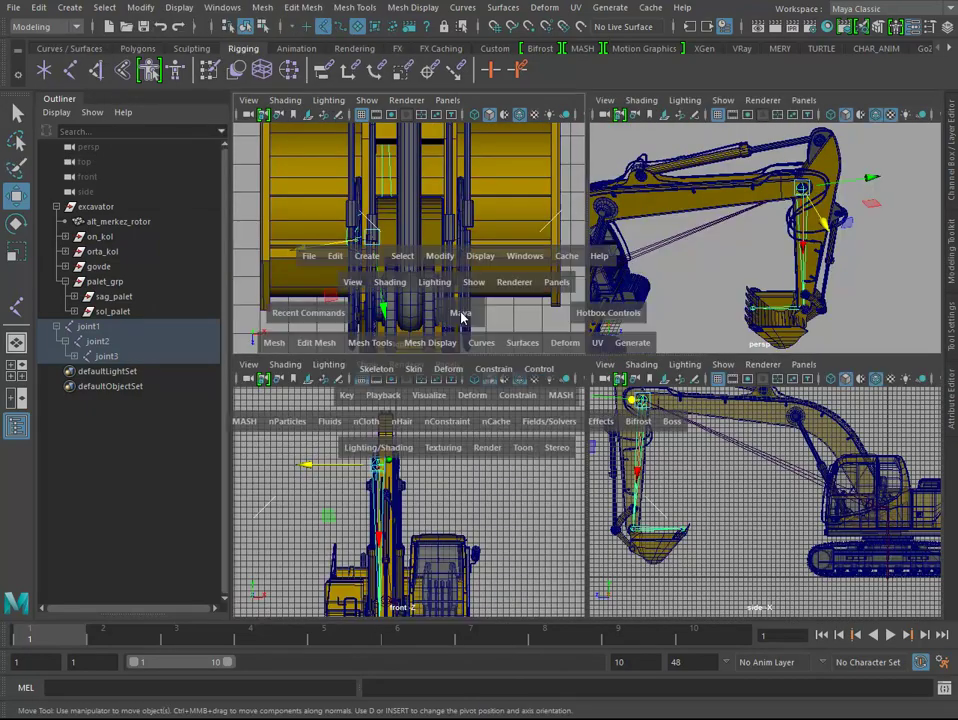
{"action": "scroll", "coordinate": [484, 379], "scroll_direction": "down", "scroll_amount": 5}
{"action": "scroll", "coordinate": [575, 408], "scroll_direction": "up", "scroll_amount": 3}
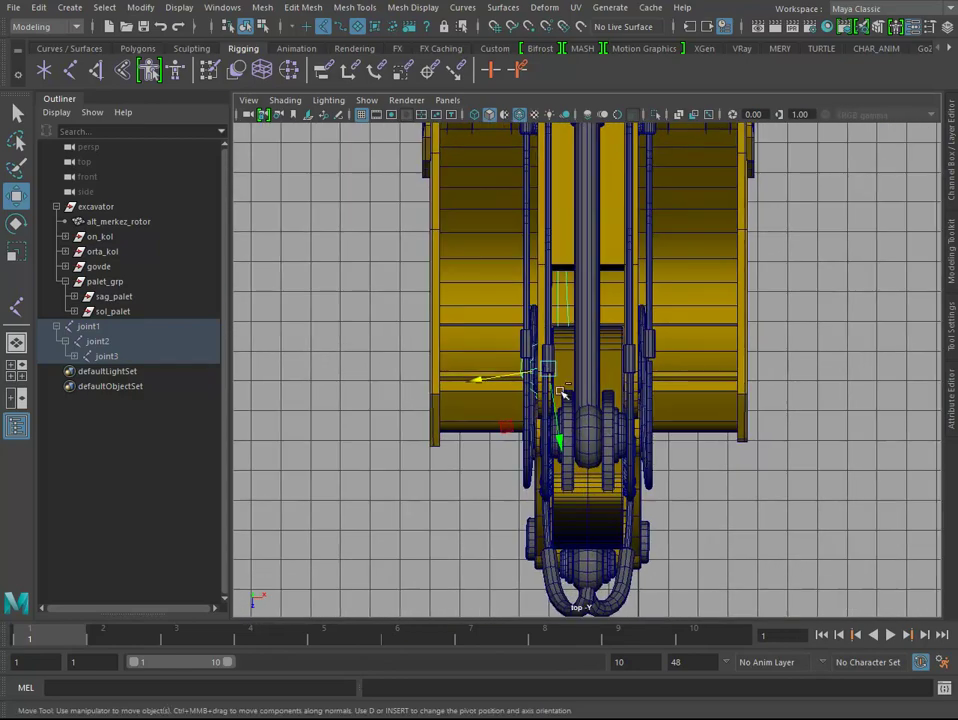
{"action": "right_click", "coordinate": [563, 393]}
{"action": "scroll", "coordinate": [590, 400], "scroll_direction": "up", "scroll_amount": 2}
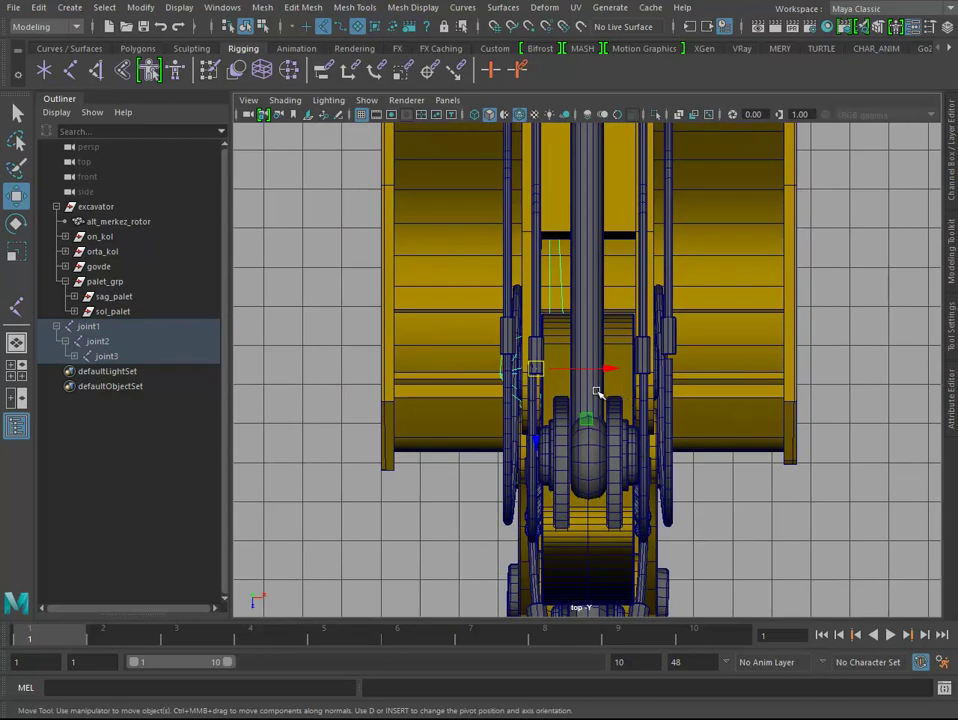
{"action": "left_click", "coordinate": [588, 374]}
{"action": "left_click_drag", "start_coordinate": [575, 463], "coordinate": [590, 535]}
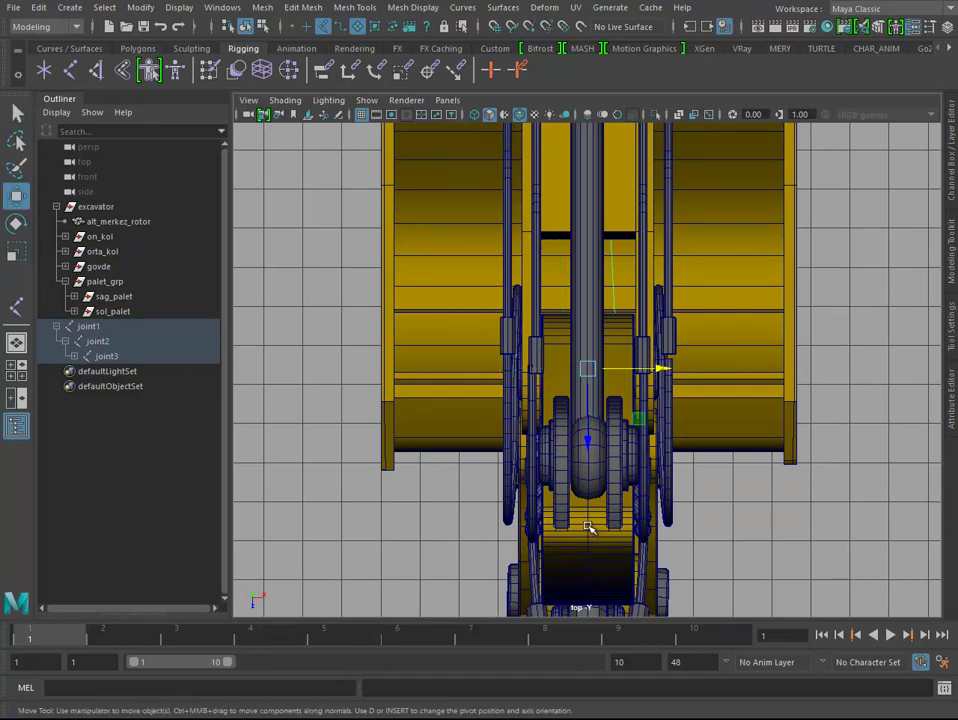
Step: Select the joint at the bucket and shift it left onto the arm centre
{"action": "key", "text": "space"}
{"action": "key", "text": "space"}
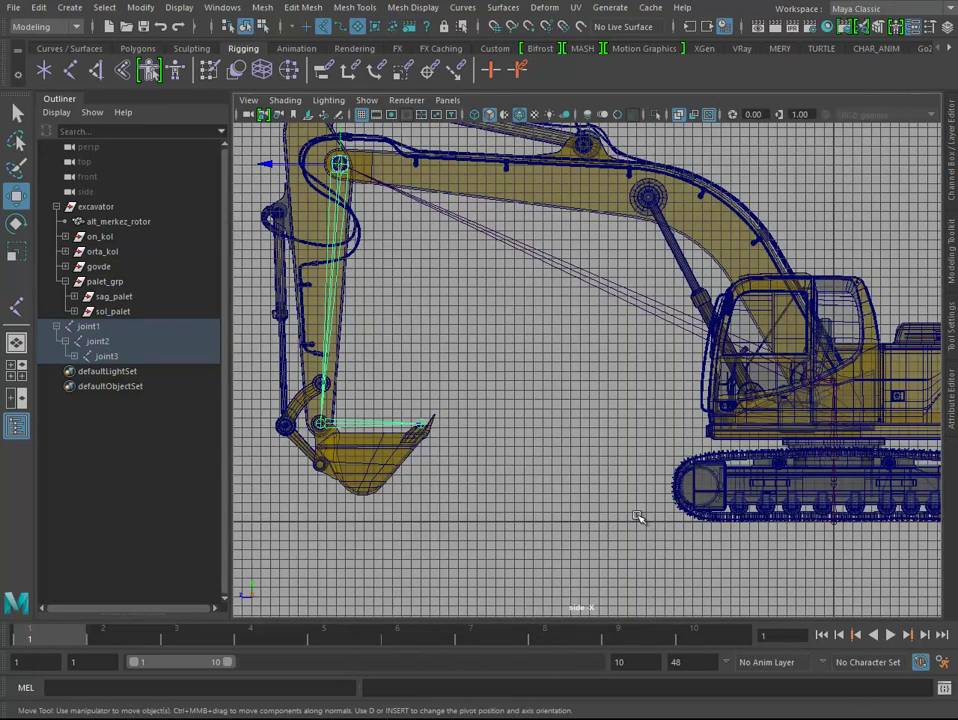
{"action": "left_click", "coordinate": [362, 424]}
{"action": "key", "text": "space"}
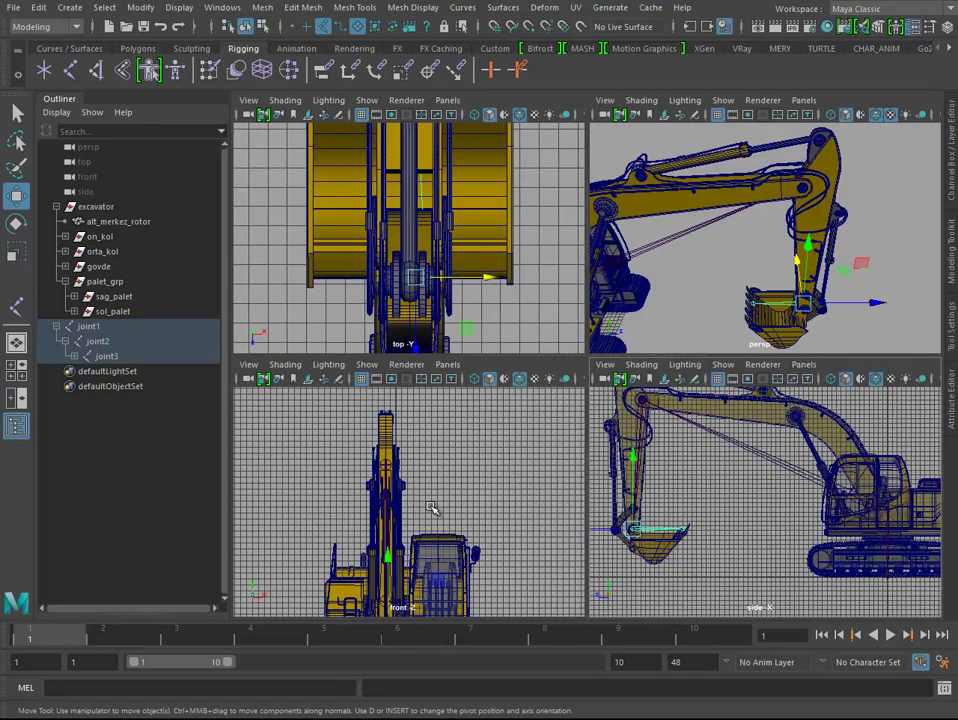
{"action": "key", "text": "space"}
{"action": "key", "text": "f"}
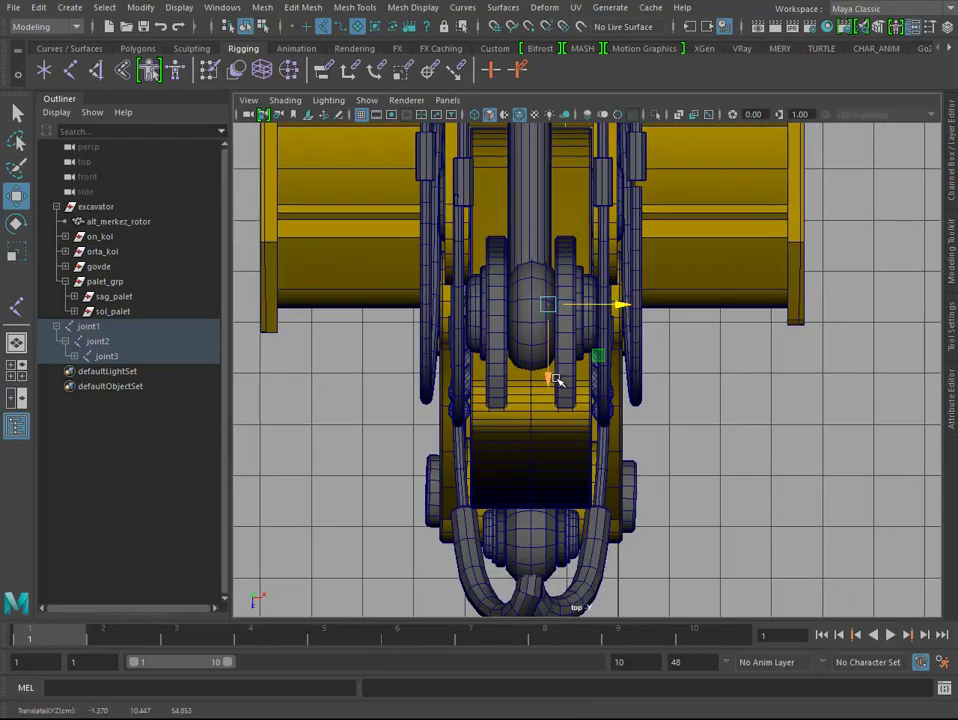
{"action": "middle_click_drag", "start_coordinate": [530, 401], "coordinate": [530, 400]}
Step: Select the bucket-tip joint and check its position in the side and top views
{"action": "key", "text": "space"}
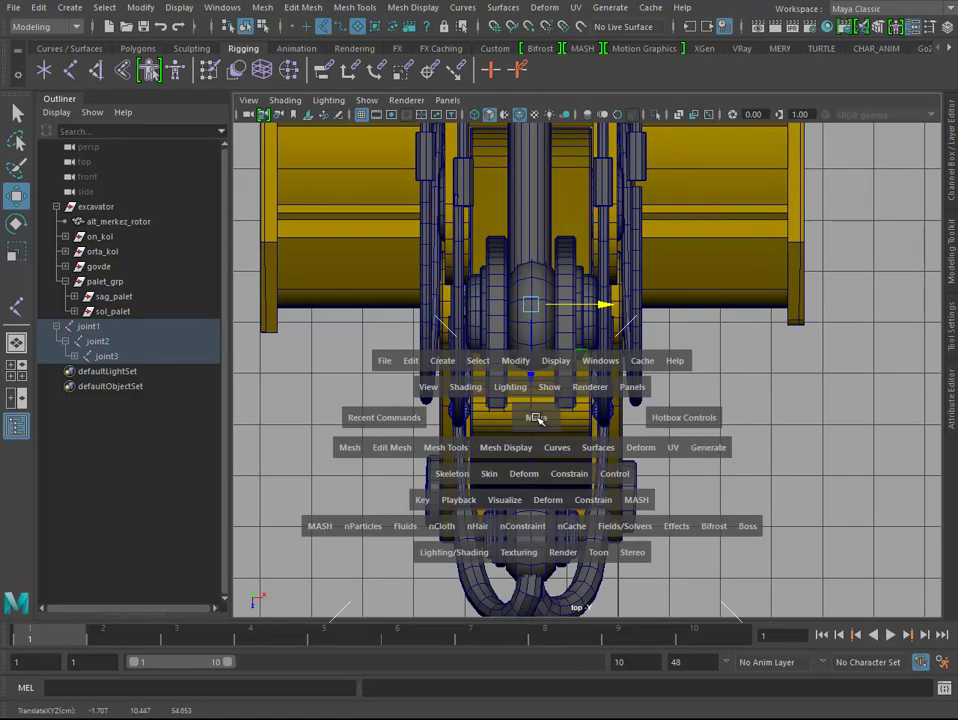
{"action": "key", "text": "space"}
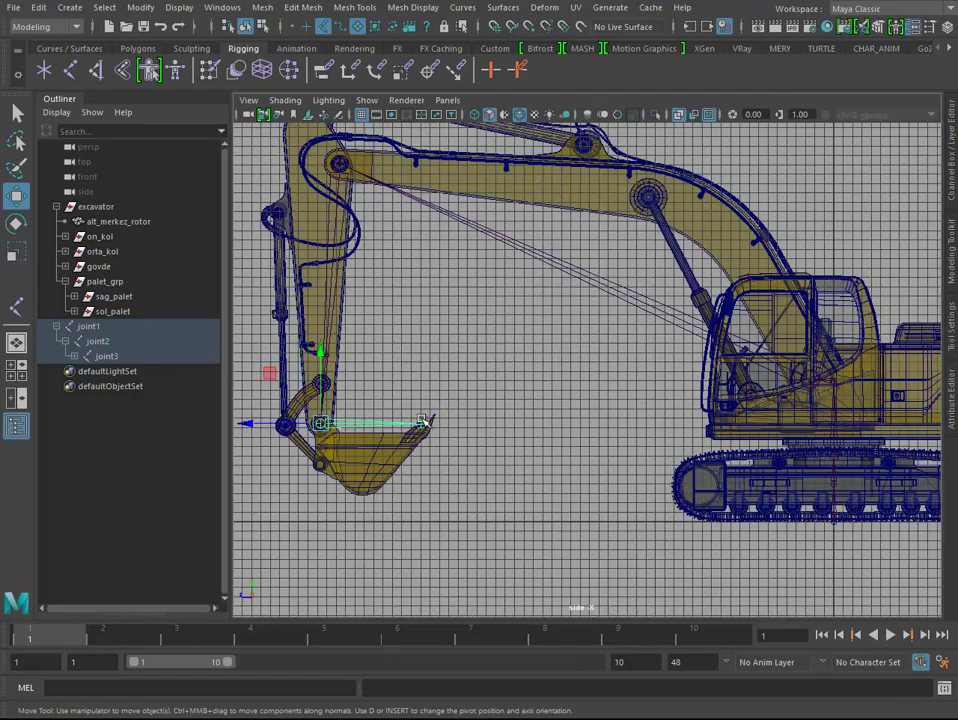
{"action": "left_click", "coordinate": [422, 422]}
{"action": "left_click_drag", "start_coordinate": [455, 398], "coordinate": [485, 419], "text": "alt"}
{"action": "key", "text": "space"}
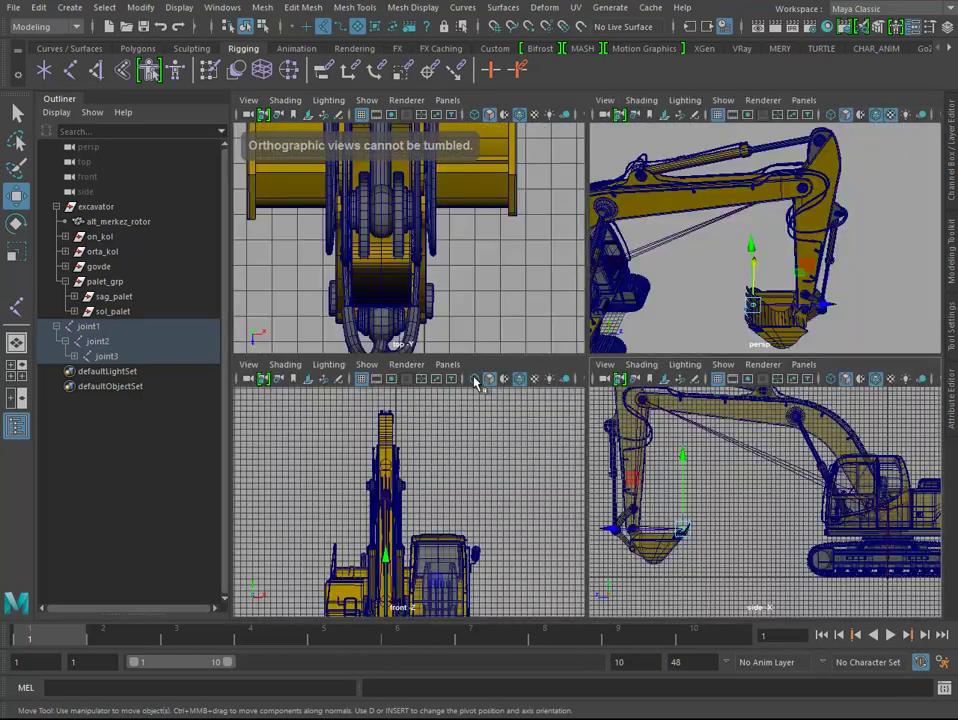
{"action": "key", "text": "space"}
{"action": "scroll", "coordinate": [516, 383], "scroll_direction": "up", "scroll_amount": 5}
{"action": "scroll", "coordinate": [502, 417], "scroll_direction": "down", "scroll_amount": 3}
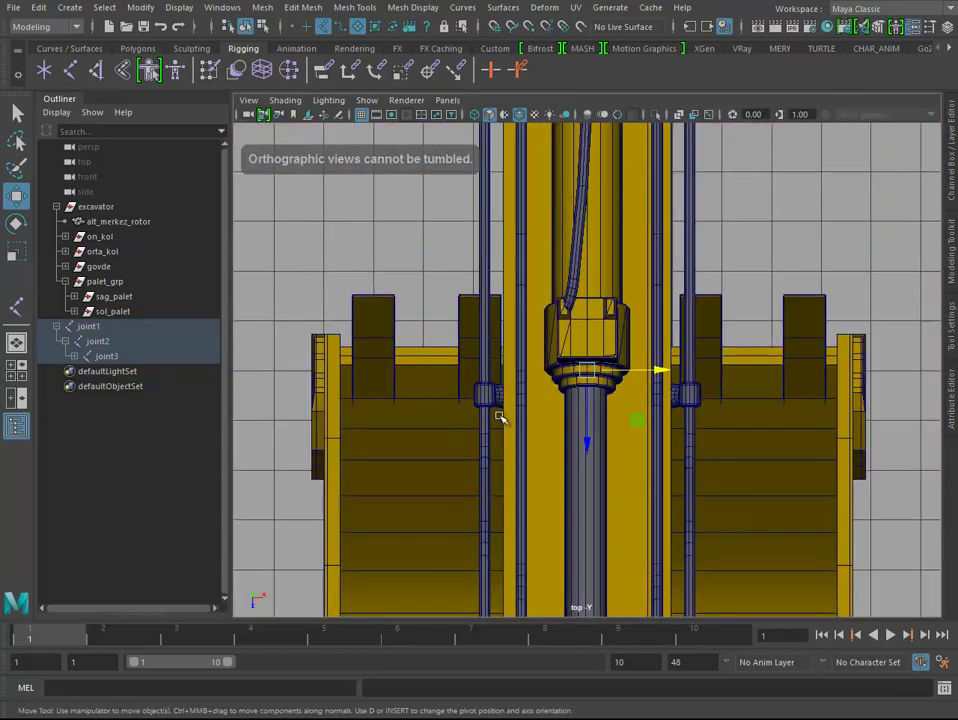
{"action": "scroll", "coordinate": [469, 404], "scroll_direction": "down", "scroll_amount": 1}
{"action": "scroll", "coordinate": [510, 410], "scroll_direction": "up", "scroll_amount": 1}
Step: Position the bucket-tip joint in perspective with snapping toggled, then view the whole excavator
{"action": "key", "text": "space"}
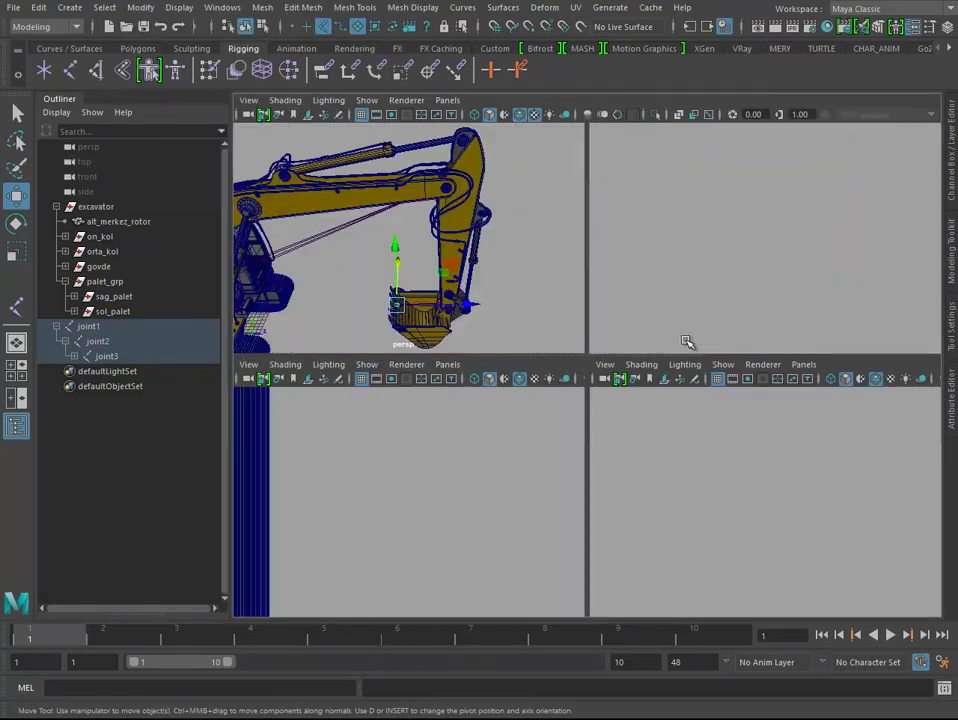
{"action": "key", "text": "space"}
{"action": "mouse_move", "coordinate": [553, 370]}
{"action": "left_mouse_down", "text": "alt"}
{"action": "mouse_move", "coordinate": [598, 442]}
{"action": "mouse_move", "coordinate": [810, 391]}
{"action": "mouse_move", "coordinate": [725, 554]}
{"action": "mouse_move", "coordinate": [577, 464]}
{"action": "mouse_move", "coordinate": [549, 467]}
{"action": "mouse_move", "coordinate": [330, 421]}
{"action": "mouse_move", "coordinate": [577, 428]}
{"action": "left_mouse_up", "text": "alt"}
{"action": "scroll", "coordinate": [585, 430], "scroll_direction": "up", "scroll_amount": 3}
{"action": "scroll", "coordinate": [590, 435], "scroll_direction": "up", "scroll_amount": 3}
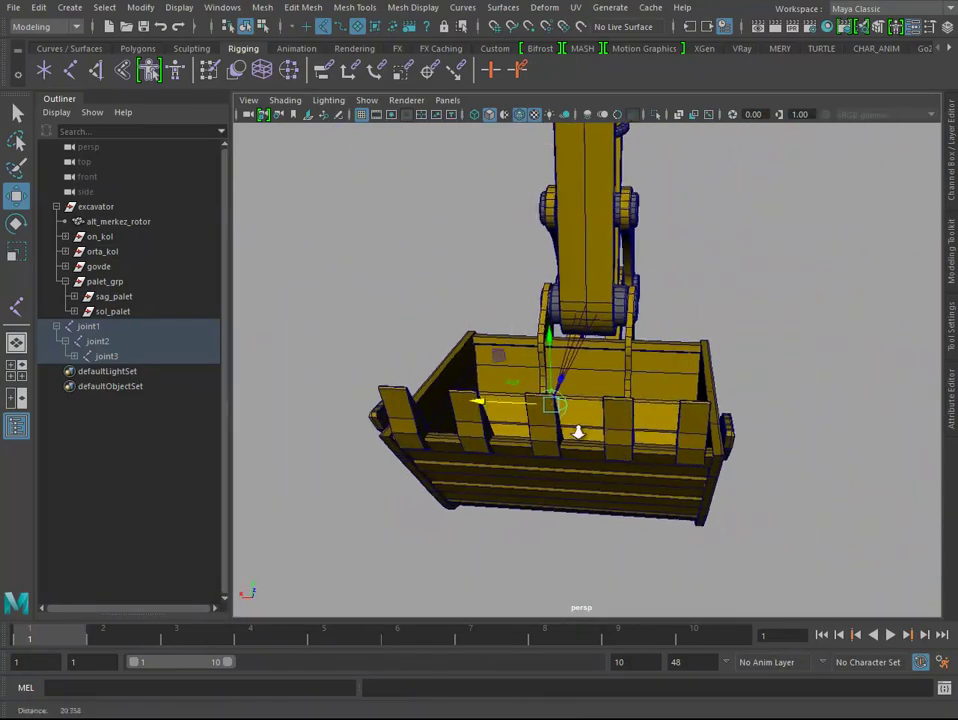
{"action": "left_click", "coordinate": [556, 402]}
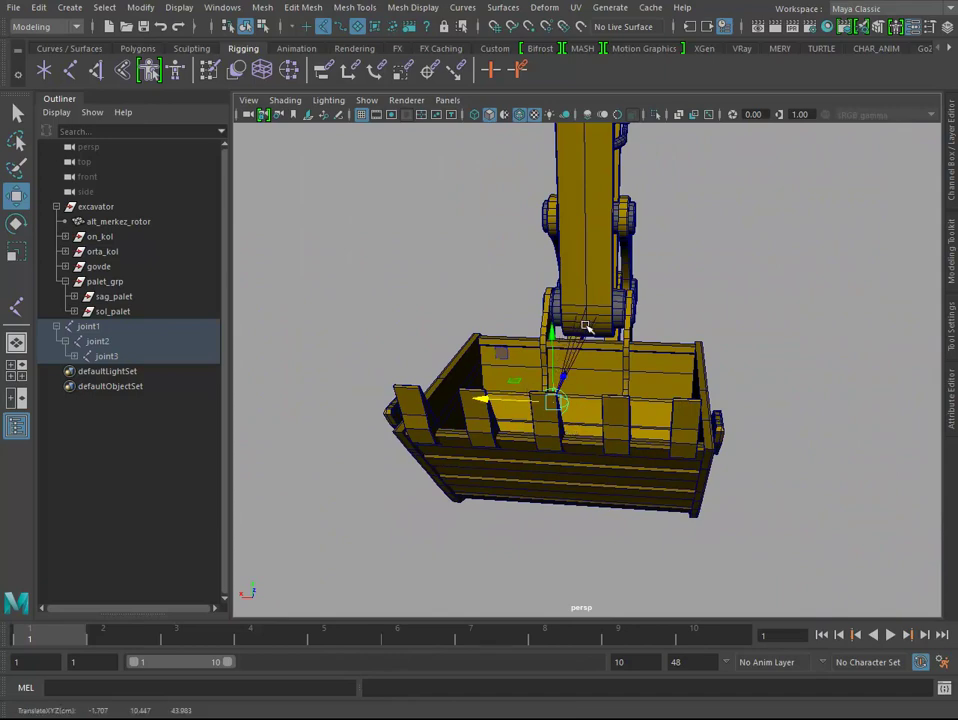
{"action": "key", "text": "v"}
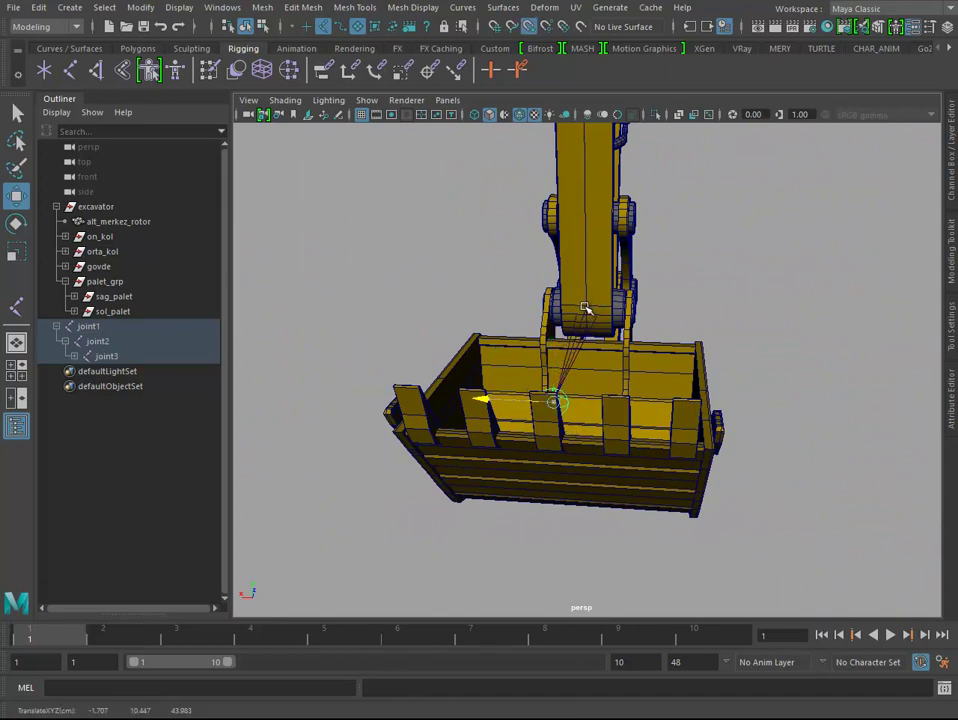
{"action": "left_click_drag", "start_coordinate": [586, 309], "coordinate": [582, 419], "text": "alt"}
{"action": "scroll", "coordinate": [582, 419], "scroll_direction": "down", "scroll_amount": 5}
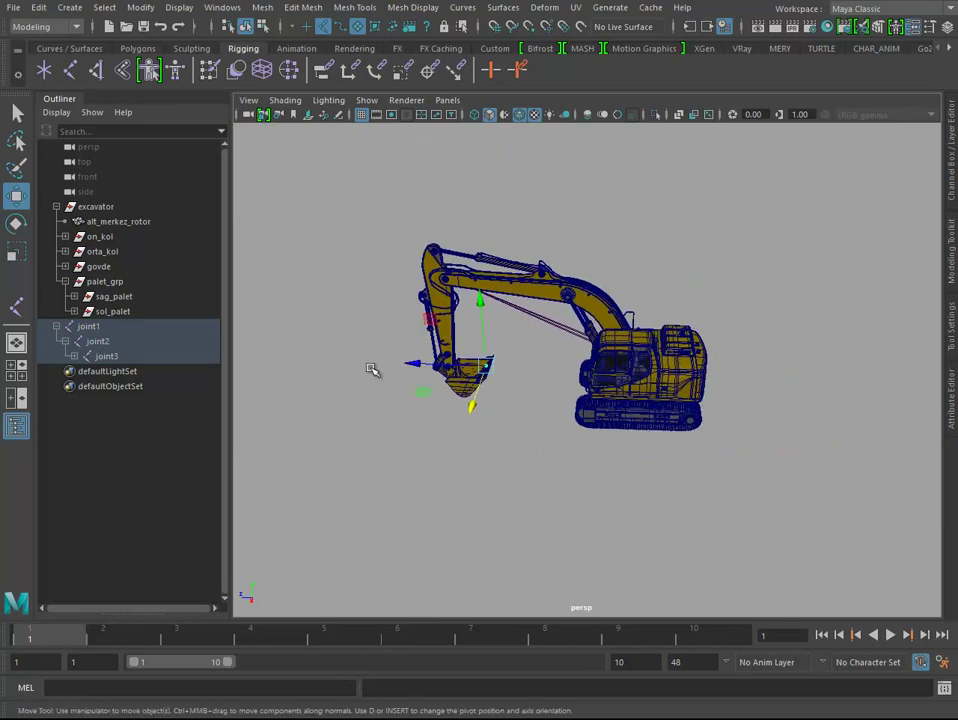
Step: In the Outliner, expand joint3, select joint1 through joint8, then reselect joint1 alone
{"action": "left_click", "coordinate": [84, 328]}
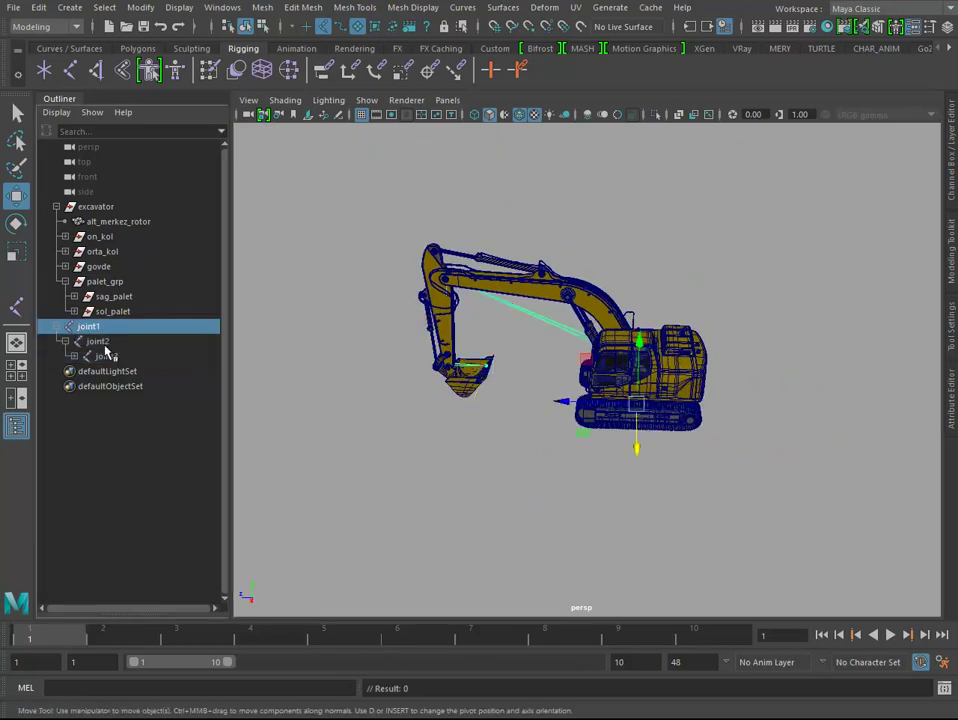
{"action": "left_click", "coordinate": [73, 357]}
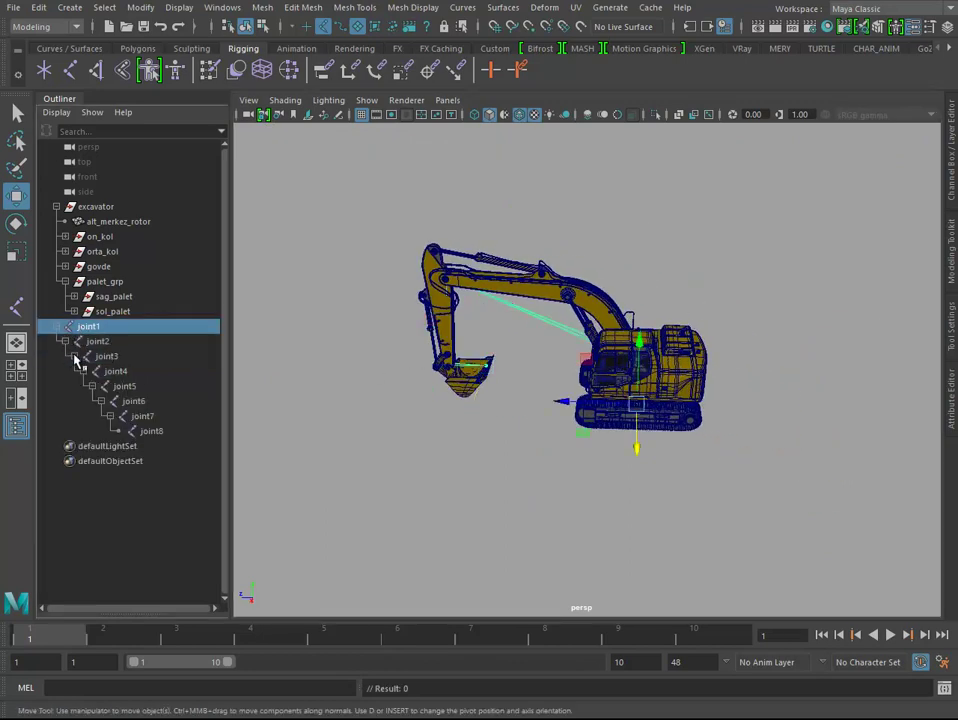
{"action": "left_click_drag", "start_coordinate": [84, 341], "coordinate": [165, 432]}
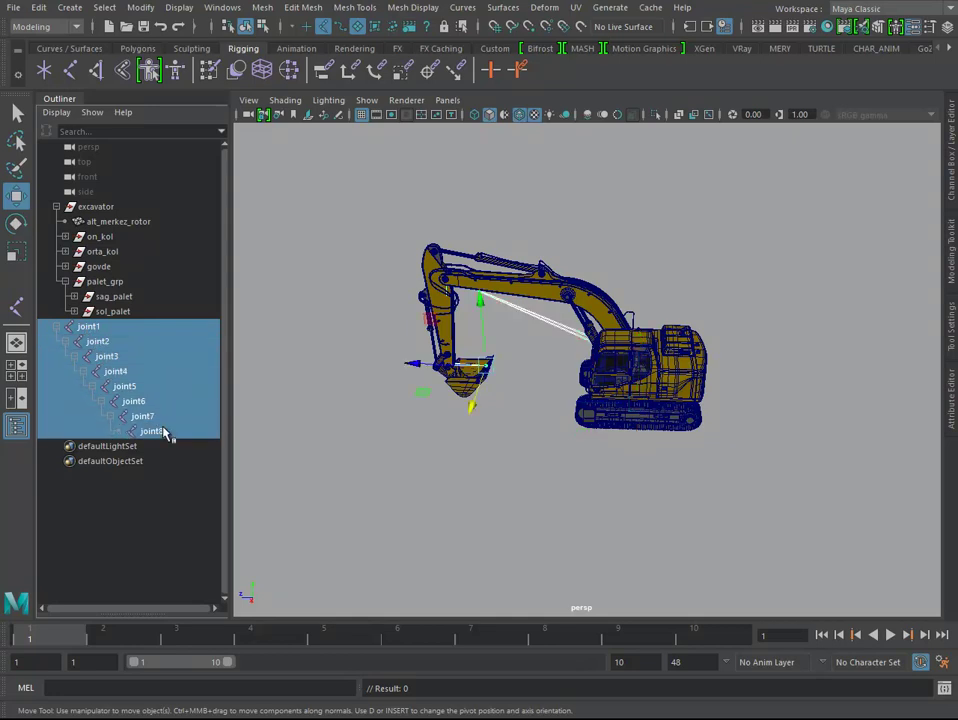
{"action": "left_click", "coordinate": [88, 326]}
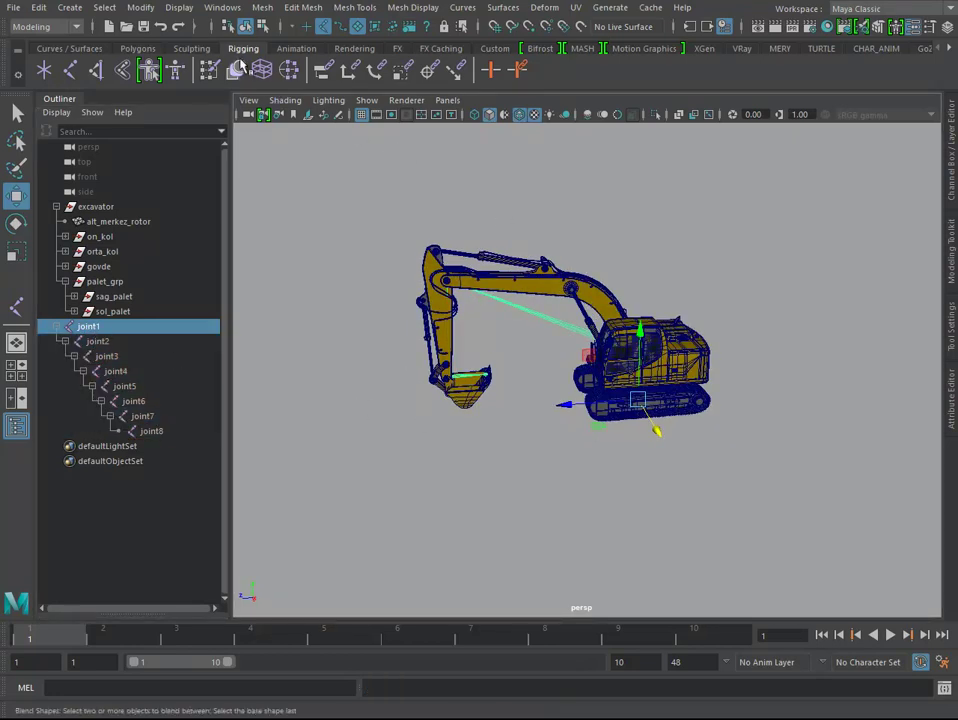
Step: Switch to the Rigging menu set and reorient the chain's joints from the Skeleton menu
{"action": "left_click", "coordinate": [74, 27]}
{"action": "left_click", "coordinate": [50, 60]}
{"action": "left_click", "coordinate": [268, 7]}
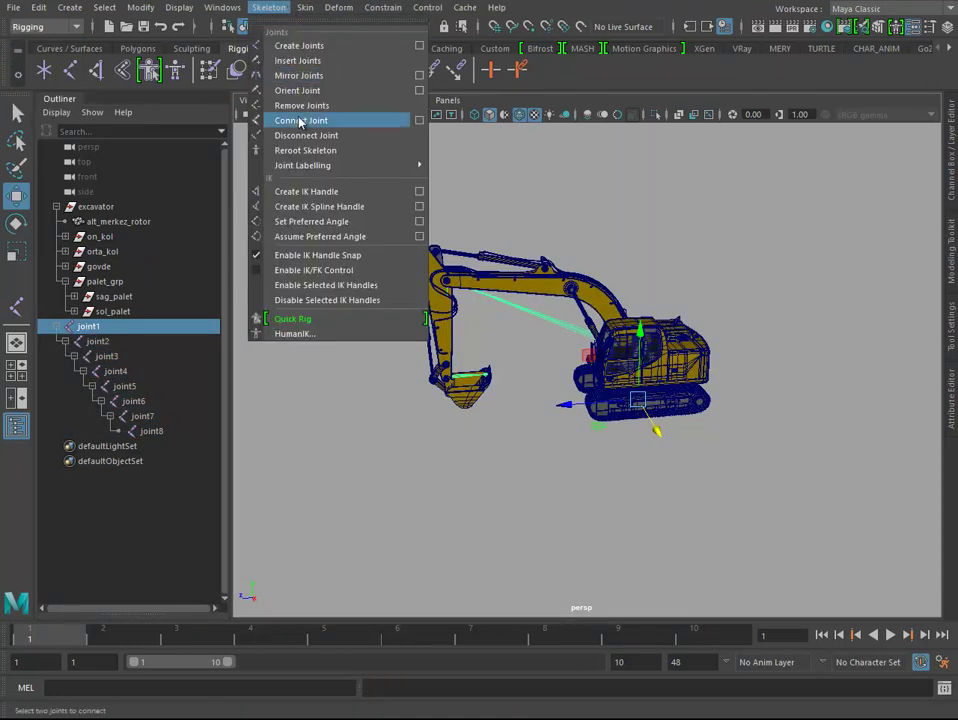
{"action": "left_click", "coordinate": [377, 93]}
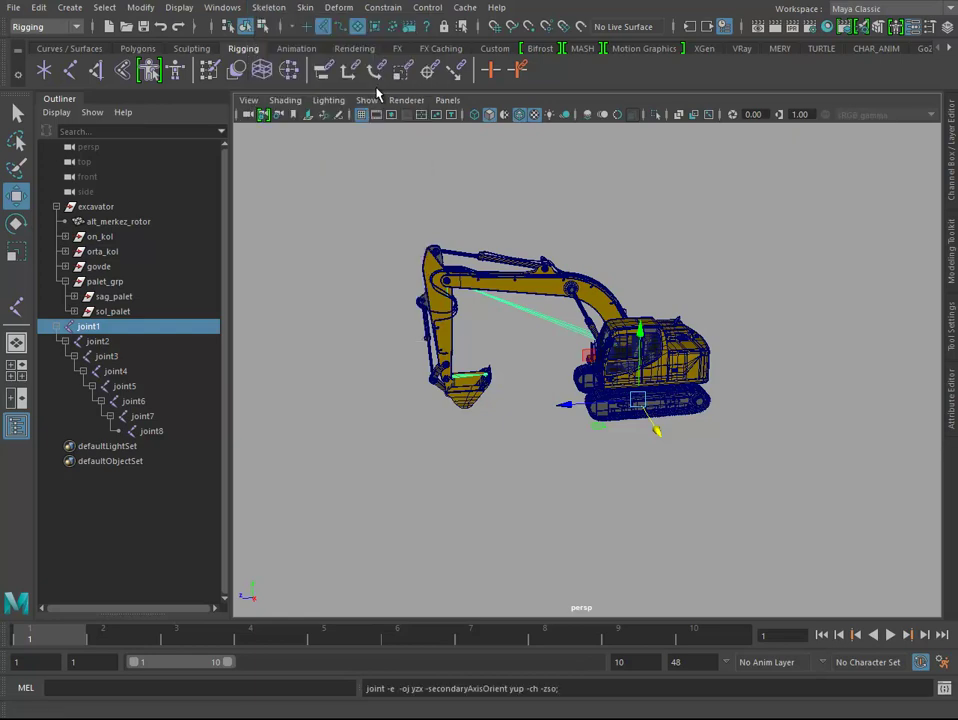
Step: Tumble the perspective view down under the tracks and activate Create Joints
{"action": "scroll", "coordinate": [580, 408], "scroll_direction": "up", "scroll_amount": 5}
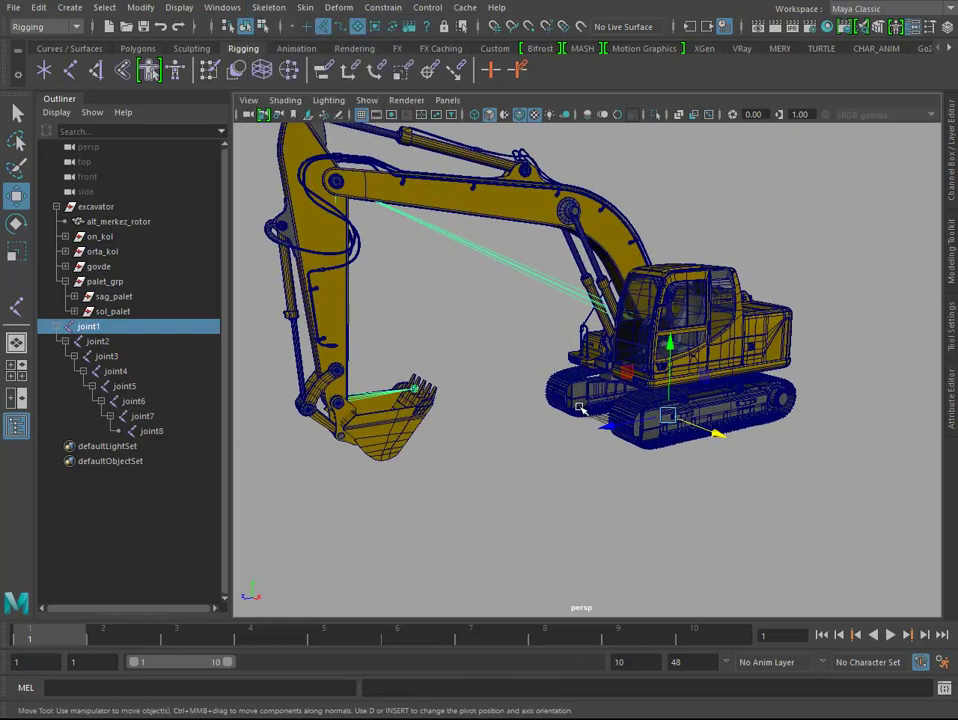
{"action": "mouse_move", "coordinate": [478, 275]}
{"action": "left_mouse_down", "text": "alt"}
{"action": "mouse_move", "coordinate": [338, 312]}
{"action": "mouse_move", "coordinate": [513, 312]}
{"action": "mouse_move", "coordinate": [507, 319]}
{"action": "left_mouse_up", "text": "alt"}
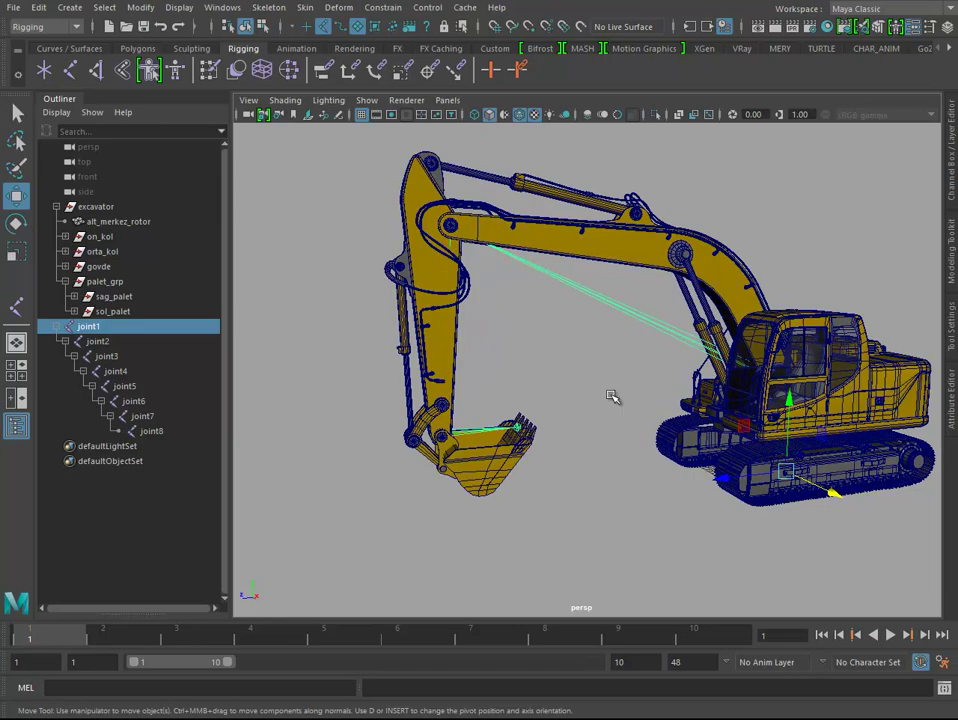
{"action": "mouse_move", "coordinate": [613, 397]}
{"action": "left_mouse_down", "text": "alt"}
{"action": "mouse_move", "coordinate": [573, 393]}
{"action": "mouse_move", "coordinate": [735, 367]}
{"action": "mouse_move", "coordinate": [688, 375]}
{"action": "mouse_move", "coordinate": [673, 411]}
{"action": "left_mouse_up", "text": "alt"}
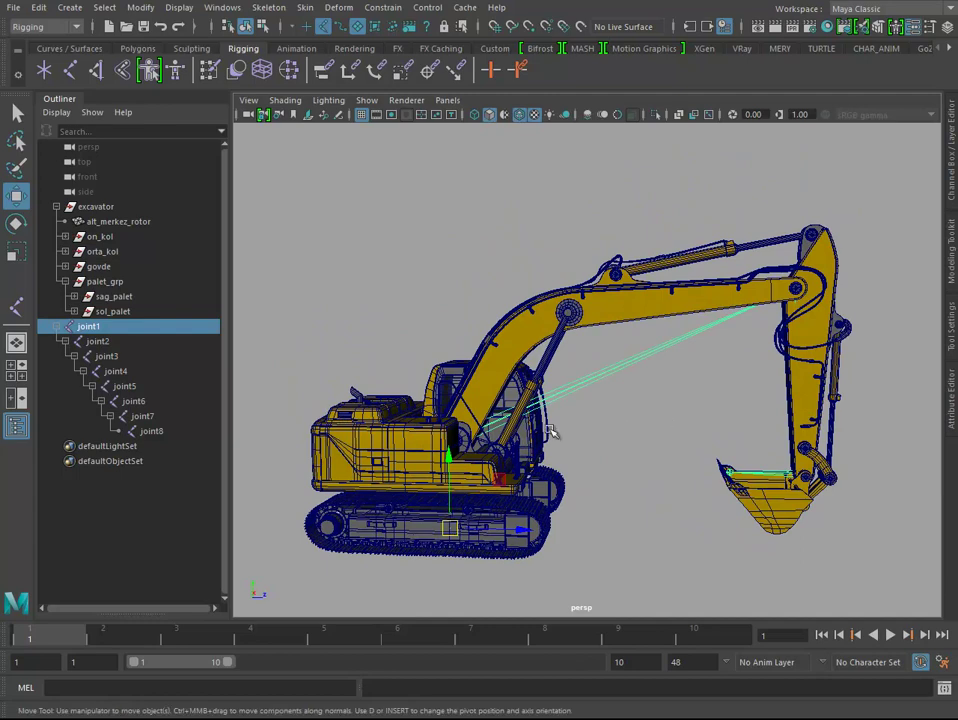
{"action": "mouse_move", "coordinate": [550, 428]}
{"action": "right_mouse_down", "text": "alt"}
{"action": "mouse_move", "coordinate": [569, 387]}
{"action": "mouse_move", "coordinate": [405, 409]}
{"action": "right_mouse_up", "text": "alt"}
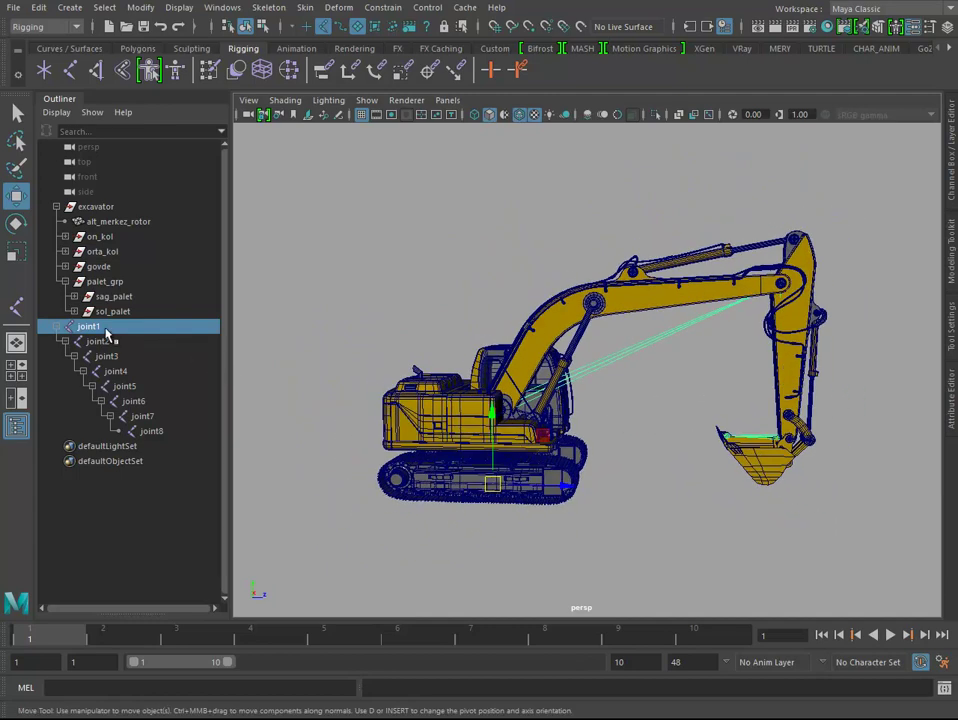
{"action": "mouse_move", "coordinate": [635, 411]}
{"action": "left_mouse_down", "text": "alt"}
{"action": "mouse_move", "coordinate": [712, 404]}
{"action": "mouse_move", "coordinate": [505, 316]}
{"action": "left_mouse_up", "text": "alt"}
{"action": "scroll", "coordinate": [600, 400], "scroll_direction": "up", "scroll_amount": 5}
{"action": "mouse_move", "coordinate": [600, 400]}
{"action": "left_mouse_down", "text": "alt"}
{"action": "mouse_move", "coordinate": [616, 440]}
{"action": "mouse_move", "coordinate": [655, 387]}
{"action": "mouse_move", "coordinate": [661, 449]}
{"action": "left_mouse_up", "text": "alt"}
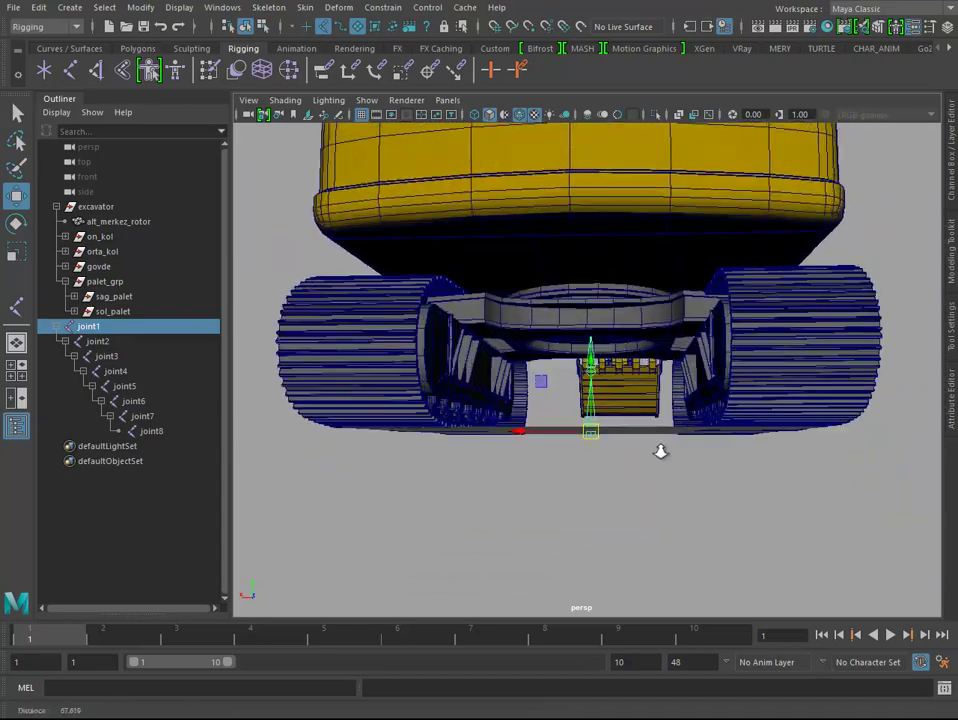
{"action": "scroll", "coordinate": [435, 403], "scroll_direction": "up", "scroll_amount": 5}
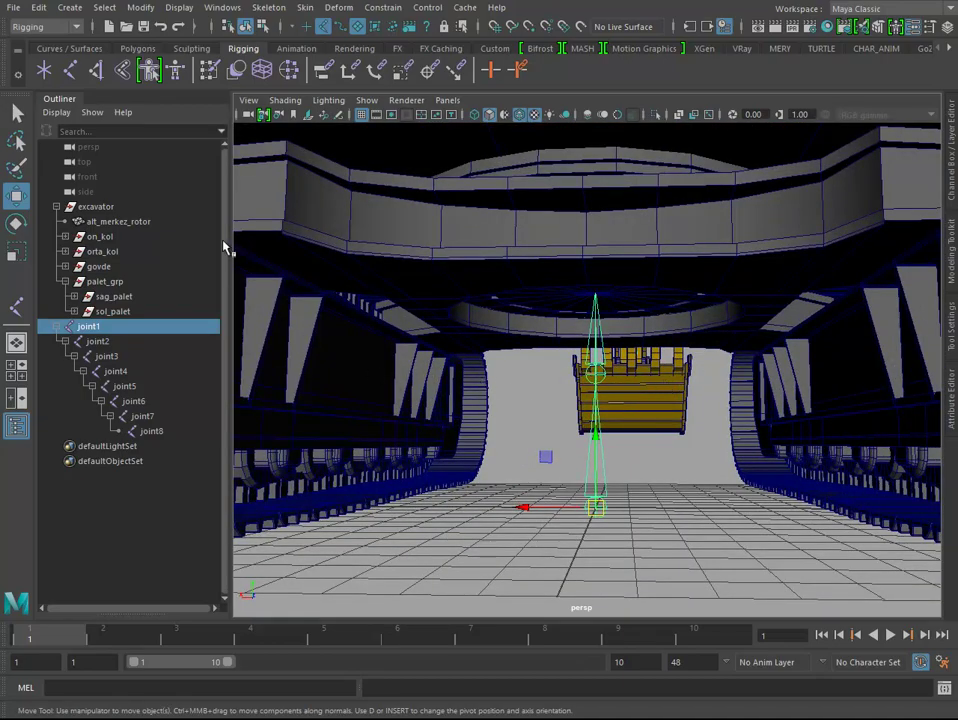
{"action": "left_click", "coordinate": [44, 69]}
Step: Place joint9 beneath the excavator body in the maximised side view
{"action": "key", "text": "space"}
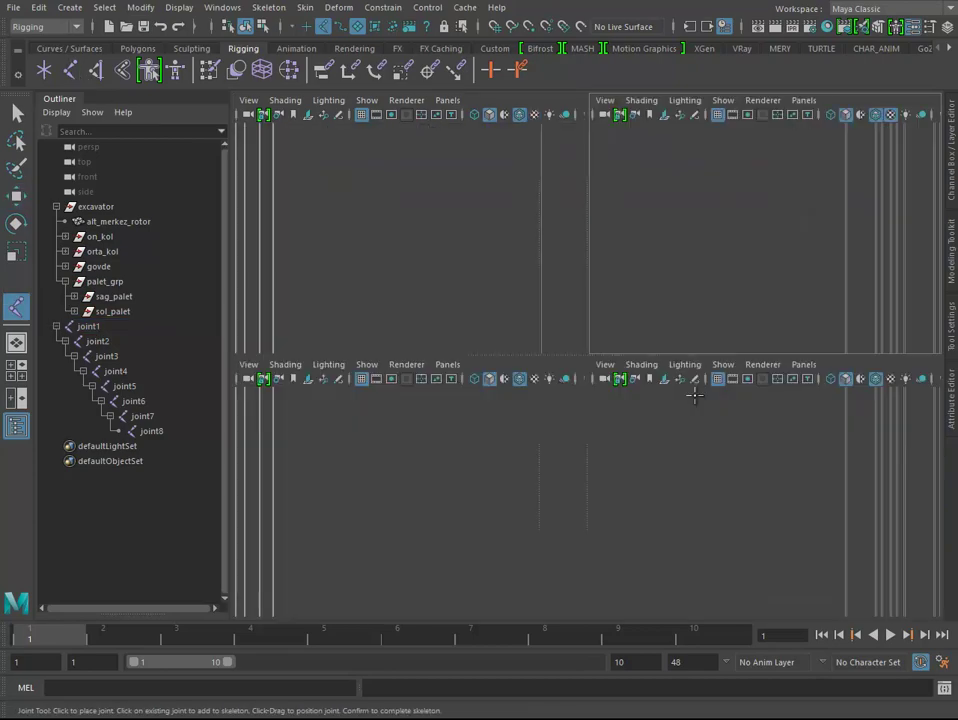
{"action": "key", "text": "space"}
{"action": "scroll", "coordinate": [791, 524], "scroll_direction": "down", "scroll_amount": 2}
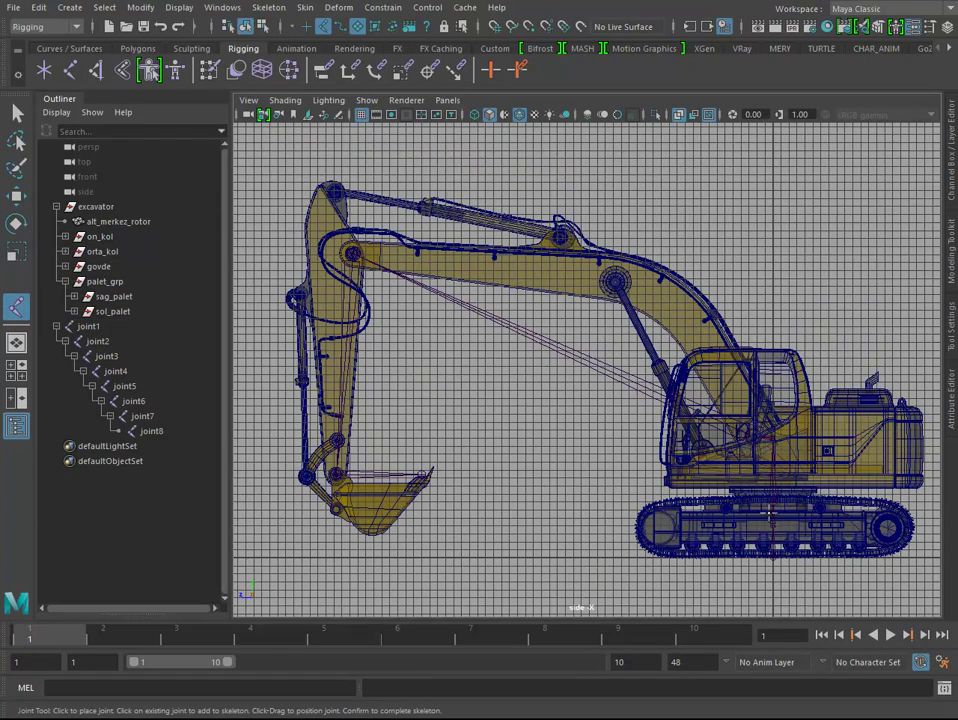
{"action": "scroll", "coordinate": [708, 447], "scroll_direction": "up", "scroll_amount": 3}
{"action": "scroll", "coordinate": [802, 466], "scroll_direction": "up", "scroll_amount": 5}
{"action": "scroll", "coordinate": [810, 465], "scroll_direction": "up", "scroll_amount": 2}
{"action": "scroll", "coordinate": [552, 528], "scroll_direction": "up", "scroll_amount": 3}
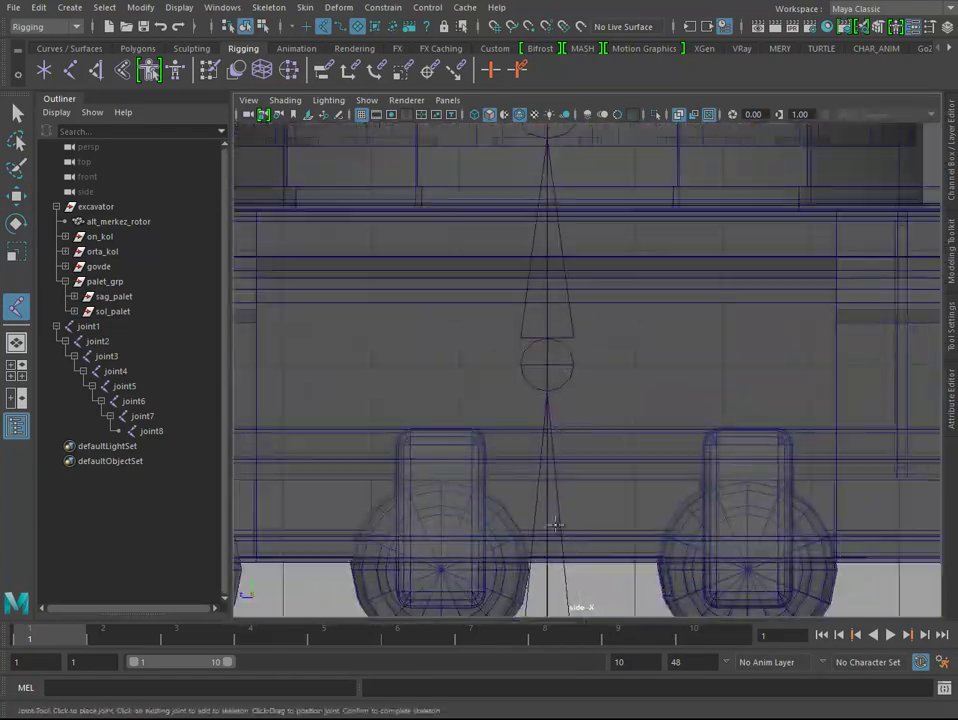
{"action": "scroll", "coordinate": [603, 447], "scroll_direction": "up", "scroll_amount": 3}
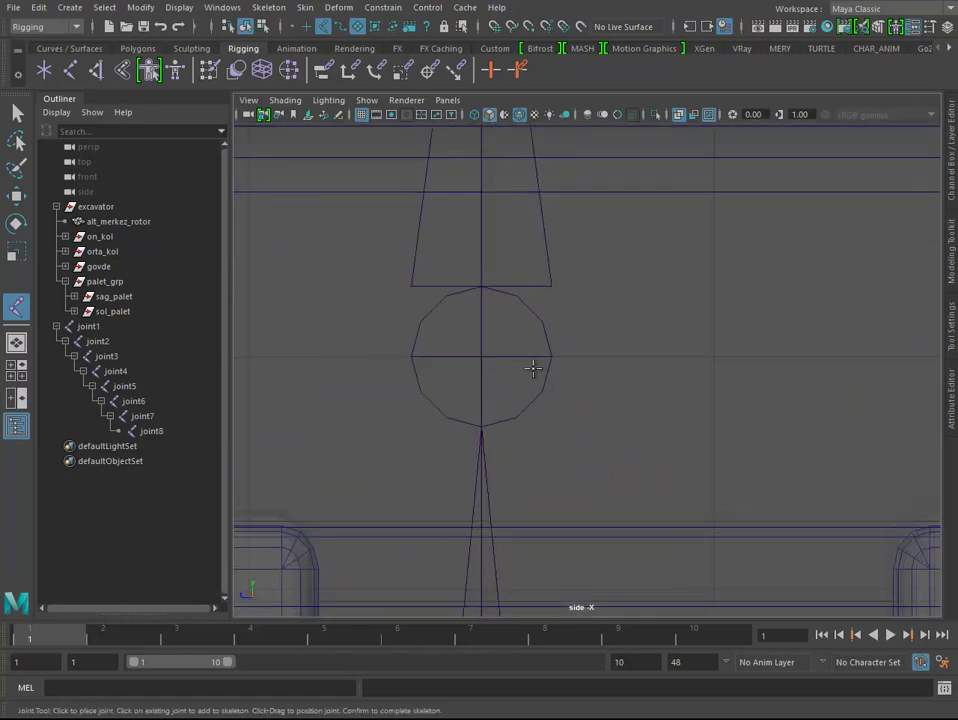
{"action": "left_click", "coordinate": [534, 369]}
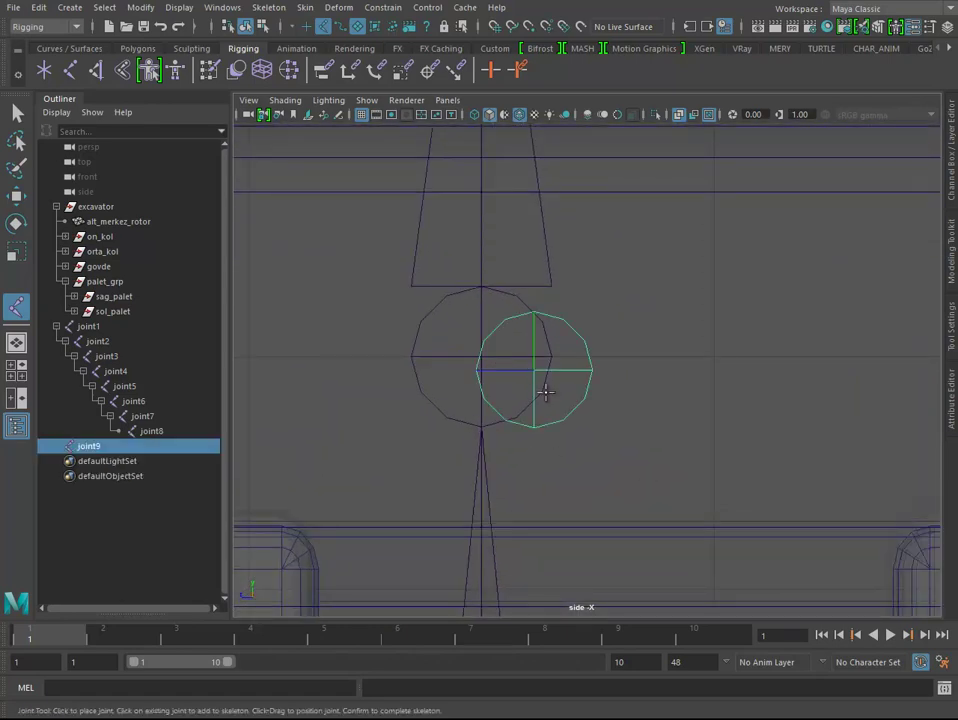
Step: Move joint9 along -X into the left track, viewed from below in perspective
{"action": "key", "text": "space"}
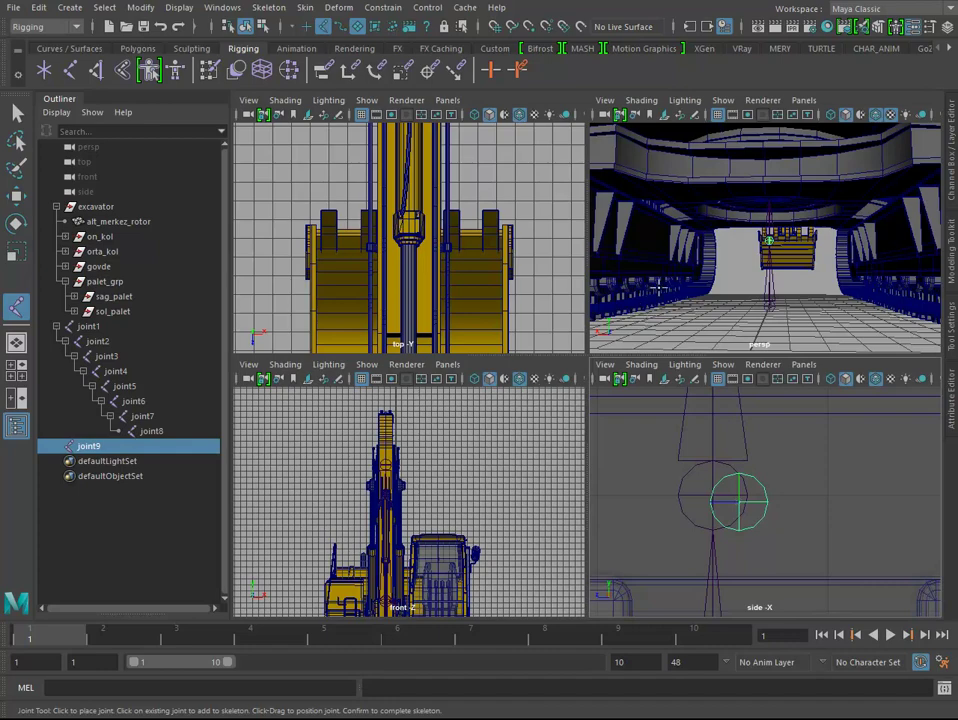
{"action": "key", "text": "space"}
{"action": "key", "text": "w"}
{"action": "scroll", "coordinate": [600, 410], "scroll_direction": "down", "scroll_amount": 2}
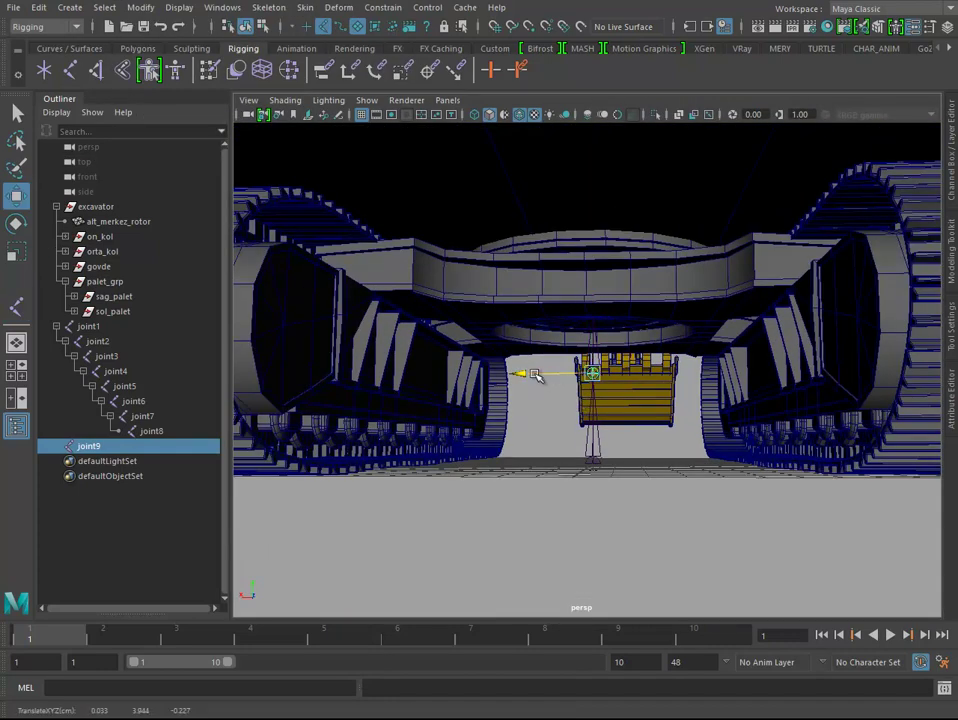
{"action": "mouse_move", "coordinate": [535, 374]}
{"action": "left_mouse_down"}
{"action": "mouse_move", "coordinate": [488, 409]}
{"action": "mouse_move", "coordinate": [662, 250]}
{"action": "left_mouse_up"}
{"action": "key", "text": "f"}
{"action": "left_click_drag", "start_coordinate": [597, 398], "coordinate": [436, 416], "text": "alt"}
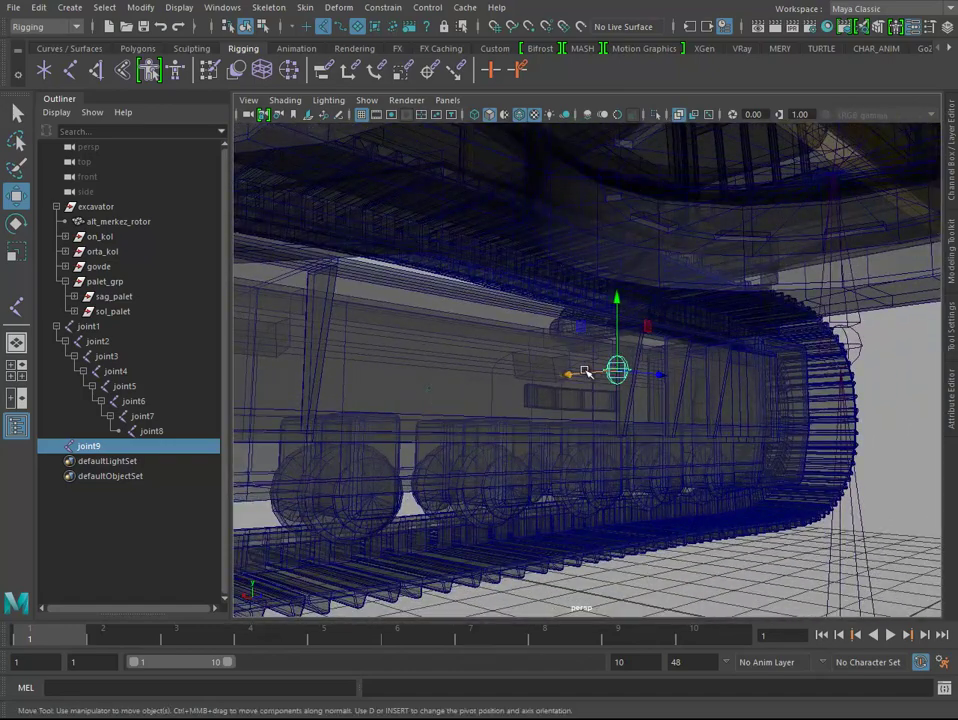
{"action": "left_click", "coordinate": [583, 374]}
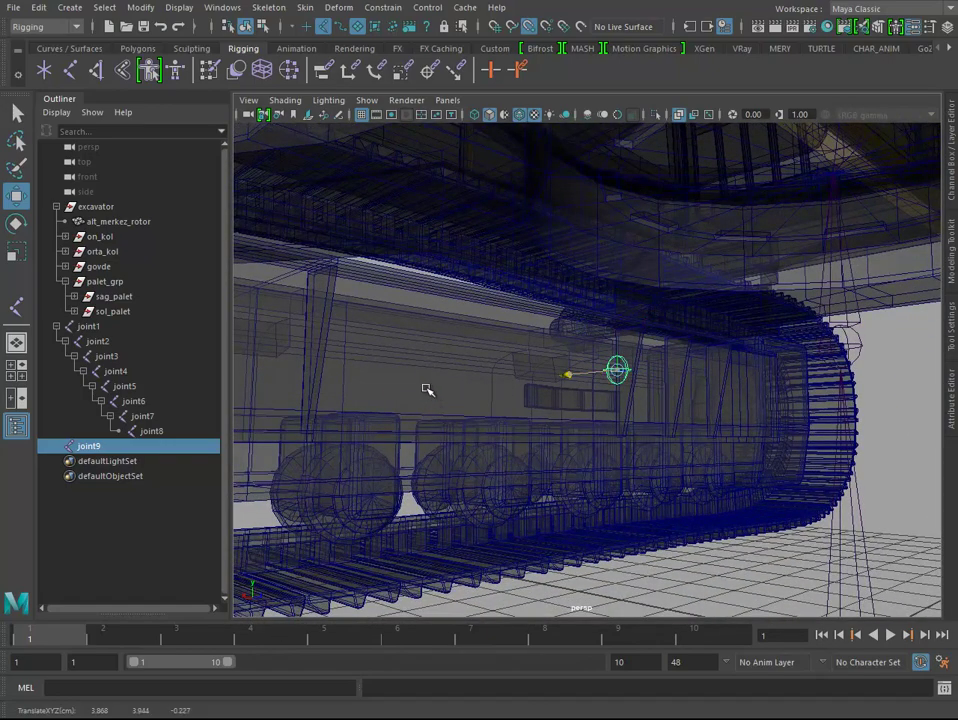
{"action": "mouse_move", "coordinate": [427, 389]}
{"action": "left_mouse_down", "text": "alt"}
{"action": "mouse_move", "coordinate": [471, 434]}
{"action": "mouse_move", "coordinate": [293, 385]}
{"action": "mouse_move", "coordinate": [599, 445]}
{"action": "mouse_move", "coordinate": [607, 418]}
{"action": "mouse_move", "coordinate": [590, 422]}
{"action": "left_mouse_up", "text": "alt"}
Step: Duplicate joint9 as joint10 and move it +X into the right track
{"action": "key", "text": "ctrl+d"}
{"action": "left_click_drag", "start_coordinate": [434, 370], "coordinate": [790, 377]}
{"action": "key", "text": "f"}
{"action": "mouse_move", "coordinate": [546, 410]}
{"action": "left_mouse_down", "text": "alt"}
{"action": "mouse_move", "coordinate": [627, 406]}
{"action": "mouse_move", "coordinate": [596, 411]}
{"action": "left_mouse_up", "text": "alt"}
{"action": "scroll", "coordinate": [633, 375], "scroll_direction": "down", "scroll_amount": 1}
{"action": "scroll", "coordinate": [633, 375], "scroll_direction": "down", "scroll_amount": 1}
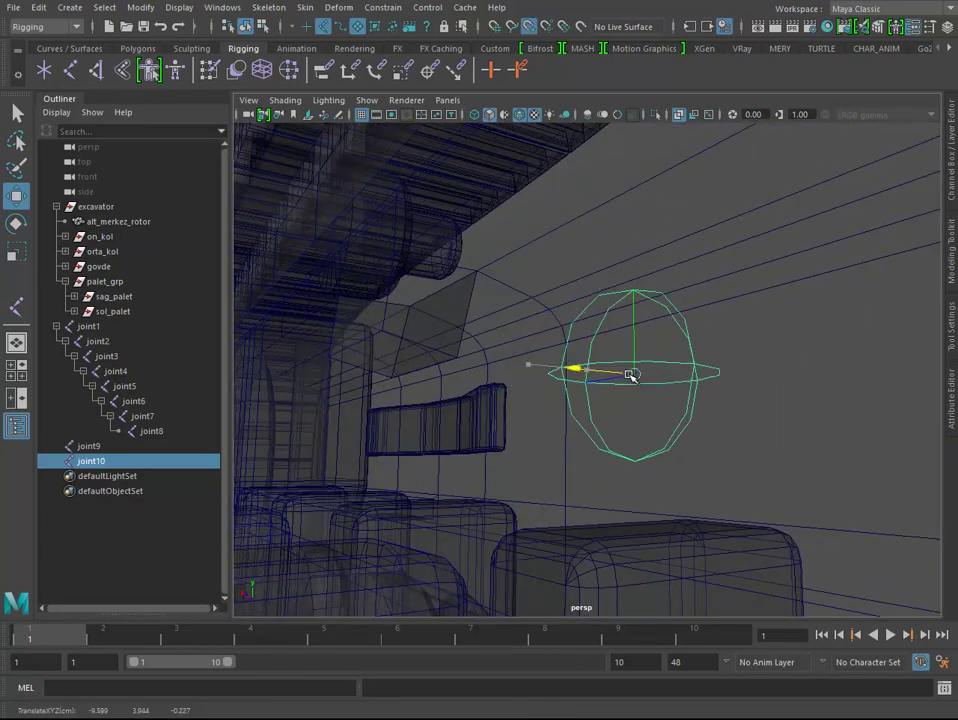
{"action": "scroll", "coordinate": [411, 446], "scroll_direction": "down", "scroll_amount": 3}
{"action": "mouse_move", "coordinate": [411, 446]}
{"action": "left_mouse_down", "text": "alt"}
{"action": "mouse_move", "coordinate": [387, 456]}
{"action": "mouse_move", "coordinate": [680, 450]}
{"action": "left_mouse_up", "text": "alt"}
Step: Parent joint10 and then joint9 under joint2
{"action": "left_click", "coordinate": [531, 371], "text": "shift"}
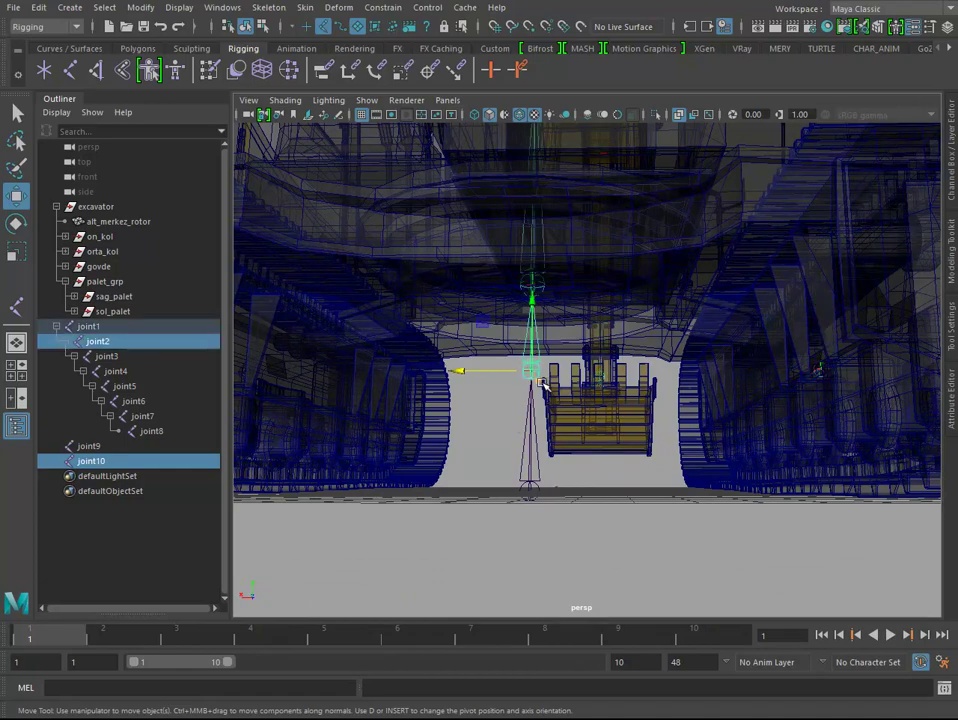
{"action": "left_click_drag", "start_coordinate": [536, 397], "coordinate": [548, 410], "text": "alt"}
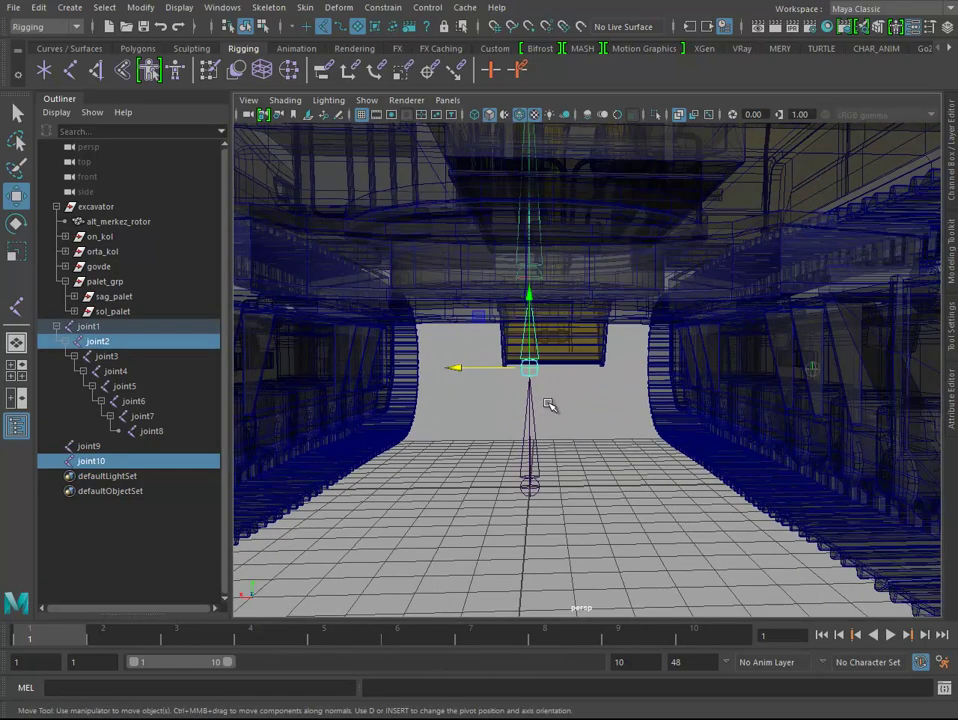
{"action": "key", "text": "p"}
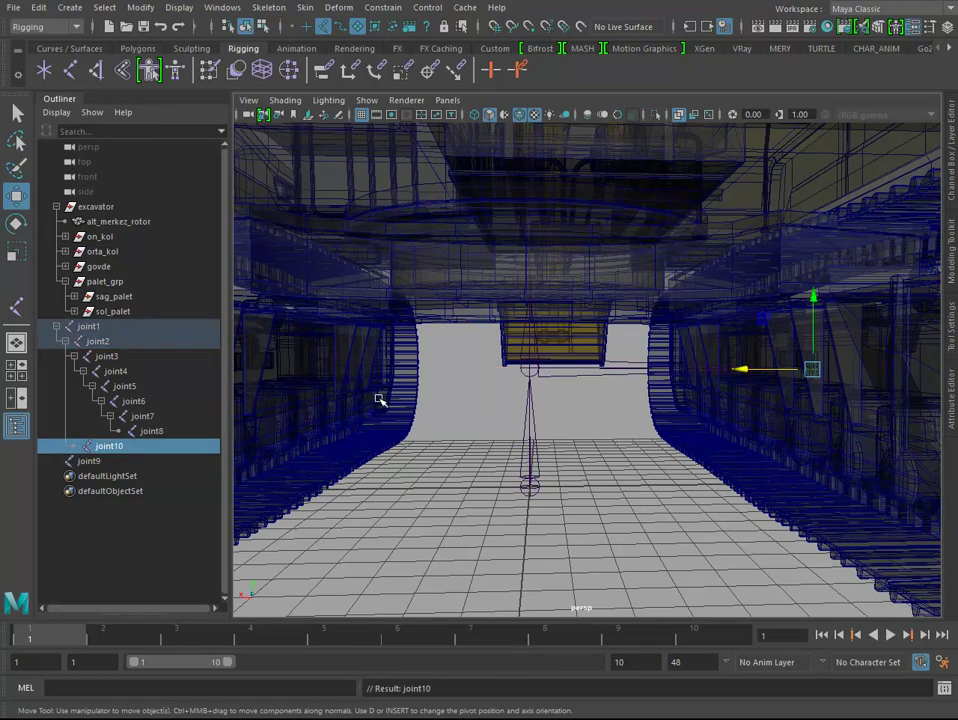
{"action": "left_click", "coordinate": [520, 370]}
{"action": "left_click", "coordinate": [90, 460]}
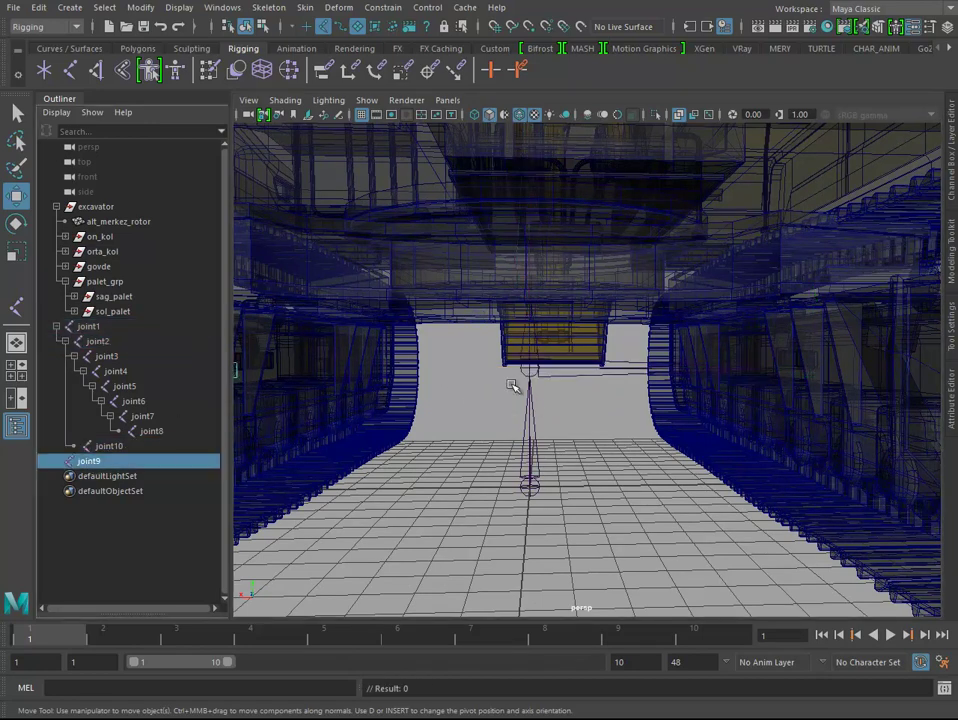
{"action": "left_click", "coordinate": [530, 370], "text": "shift"}
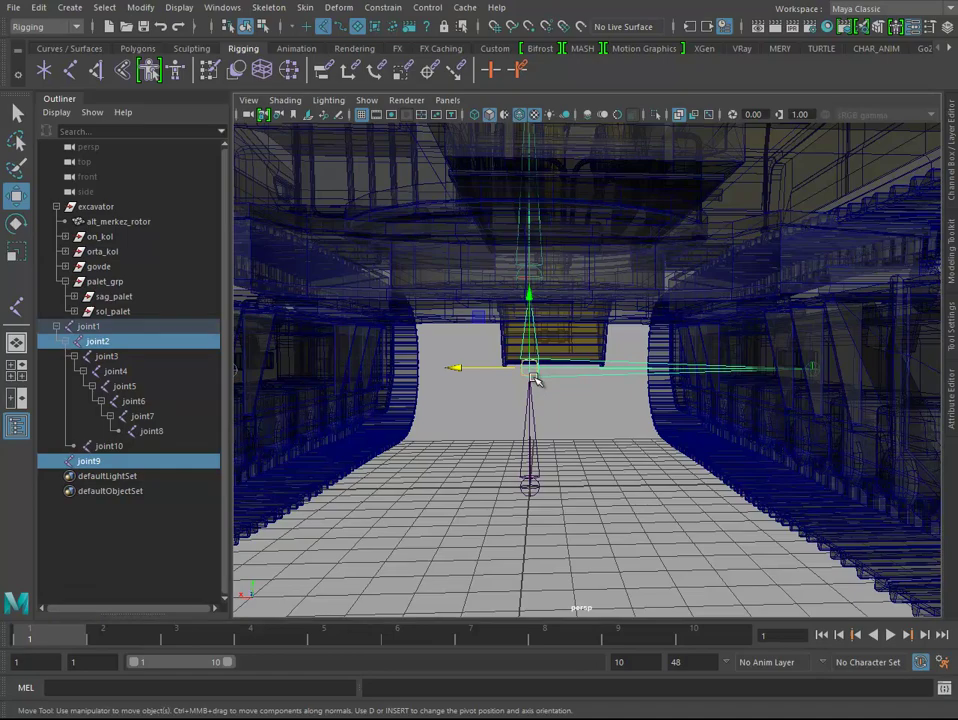
{"action": "scroll", "coordinate": [486, 407], "scroll_direction": "down", "scroll_amount": 3}
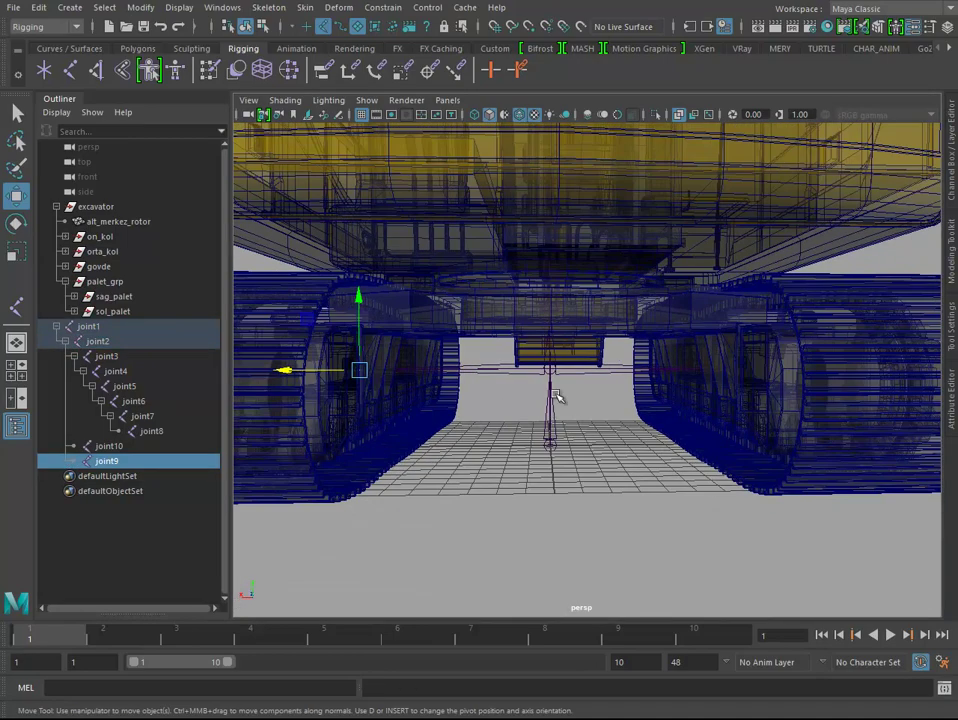
{"action": "key", "text": "Up"}
{"action": "mouse_move", "coordinate": [577, 407]}
{"action": "left_mouse_down", "text": "alt"}
{"action": "mouse_move", "coordinate": [554, 400]}
{"action": "mouse_move", "coordinate": [567, 391]}
{"action": "mouse_move", "coordinate": [565, 400]}
{"action": "left_mouse_up", "text": "alt"}
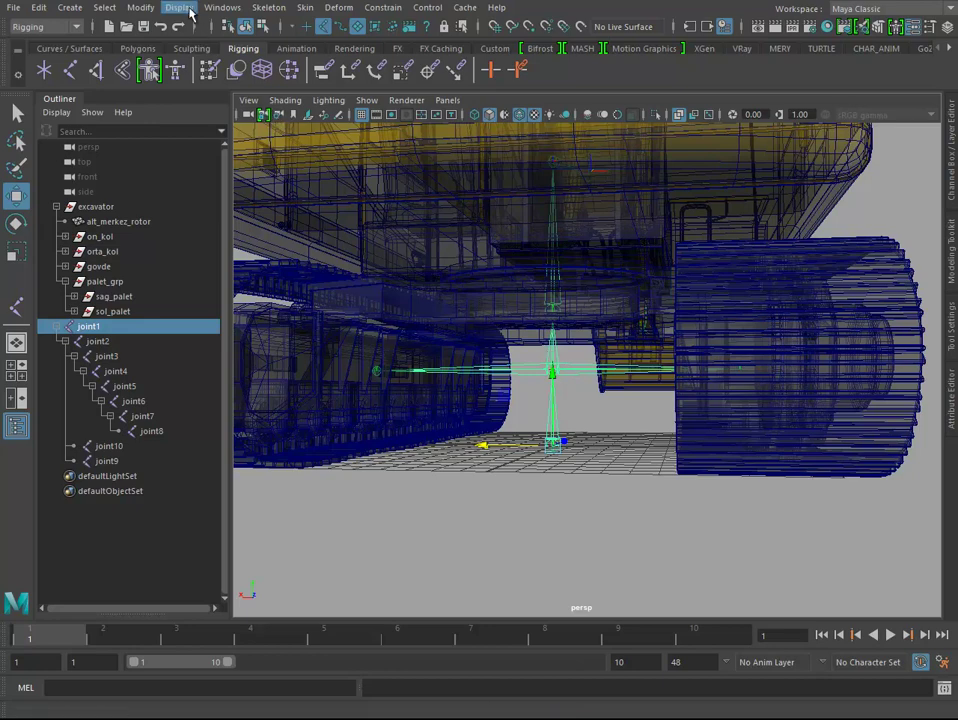
Step: Select joint3 and reroot the skeleton there from the Skeleton menu
{"action": "left_click", "coordinate": [233, 9]}
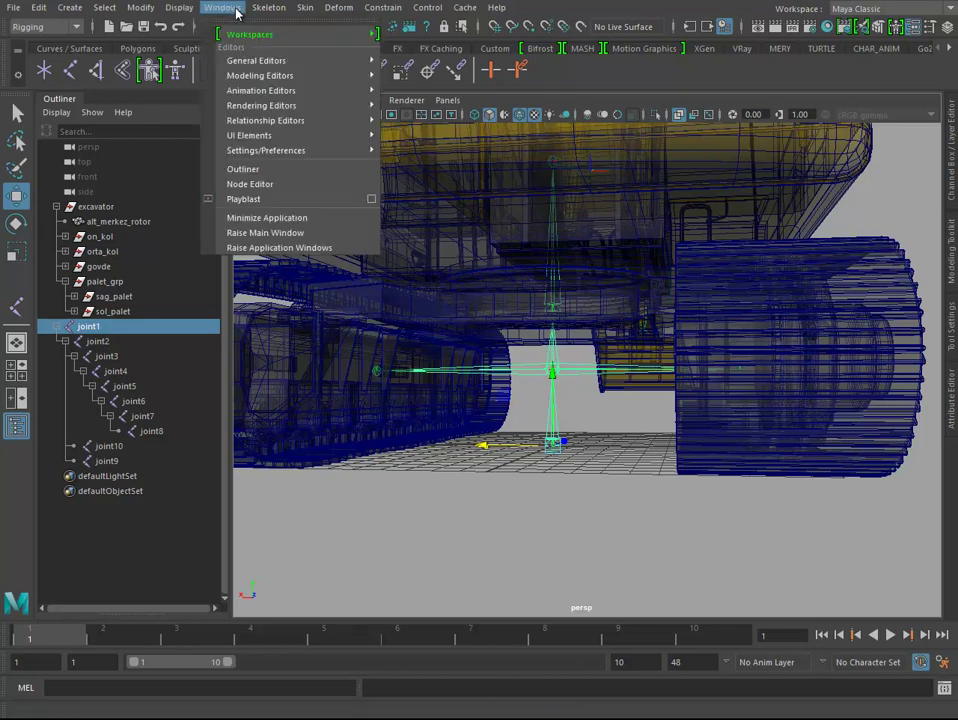
{"action": "left_click", "coordinate": [556, 300]}
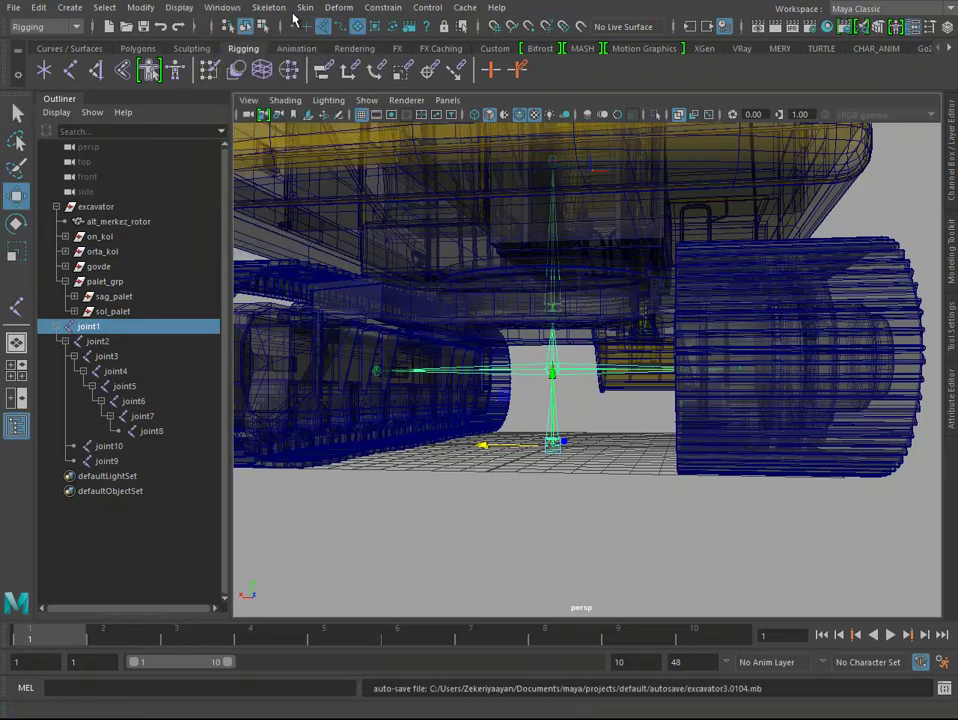
{"action": "left_click", "coordinate": [268, 7]}
{"action": "left_click", "coordinate": [552, 300]}
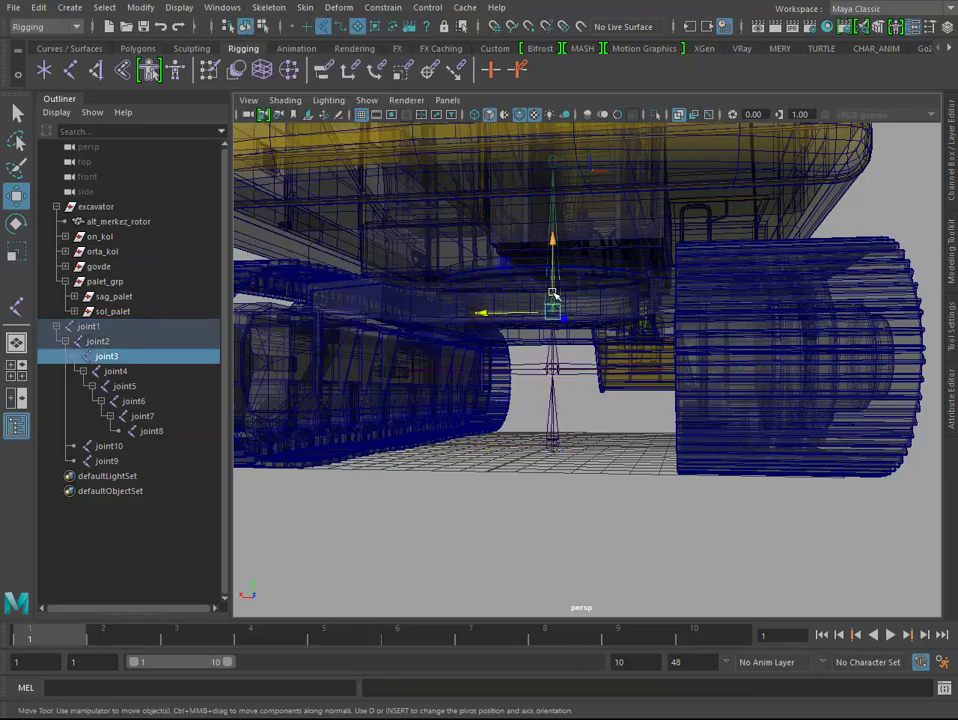
{"action": "left_click", "coordinate": [222, 7]}
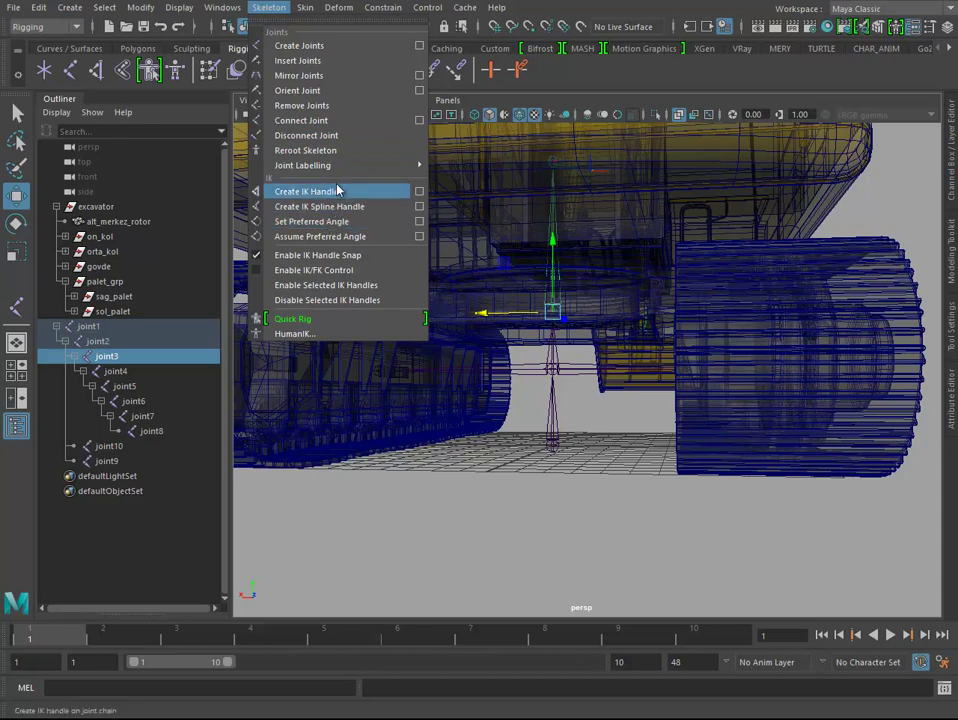
{"action": "left_click", "coordinate": [342, 152]}
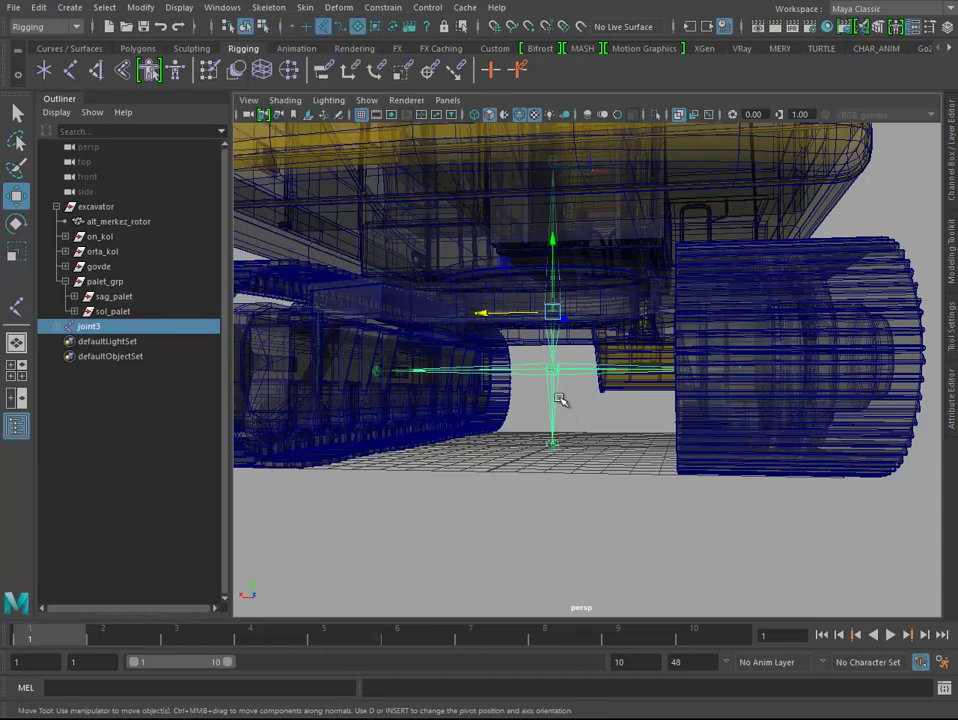
Step: Test-rotate joint3, undo the rotation, and reselect joint3 from a side view
{"action": "mouse_move", "coordinate": [560, 400]}
{"action": "left_mouse_down", "text": "alt"}
{"action": "mouse_move", "coordinate": [574, 415]}
{"action": "mouse_move", "coordinate": [553, 385]}
{"action": "mouse_move", "coordinate": [643, 358]}
{"action": "left_mouse_up", "text": "alt"}
{"action": "left_click", "coordinate": [590, 406]}
{"action": "left_click", "coordinate": [553, 388]}
{"action": "key", "text": "e"}
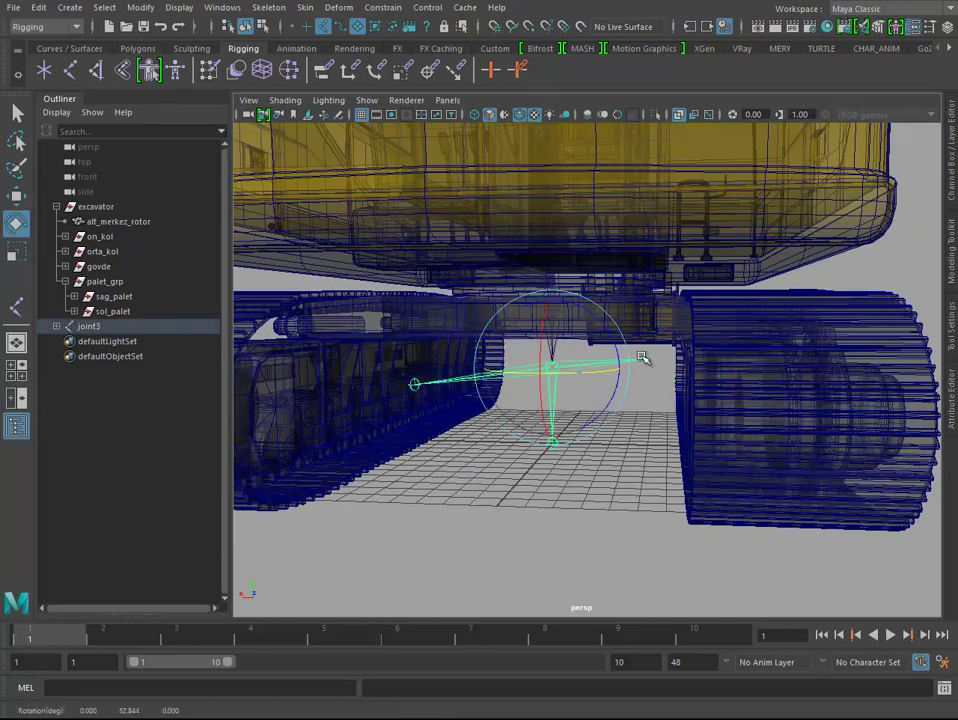
{"action": "key", "text": "ctrl+z"}
{"action": "key", "text": "ctrl+z"}
{"action": "key", "text": "q"}
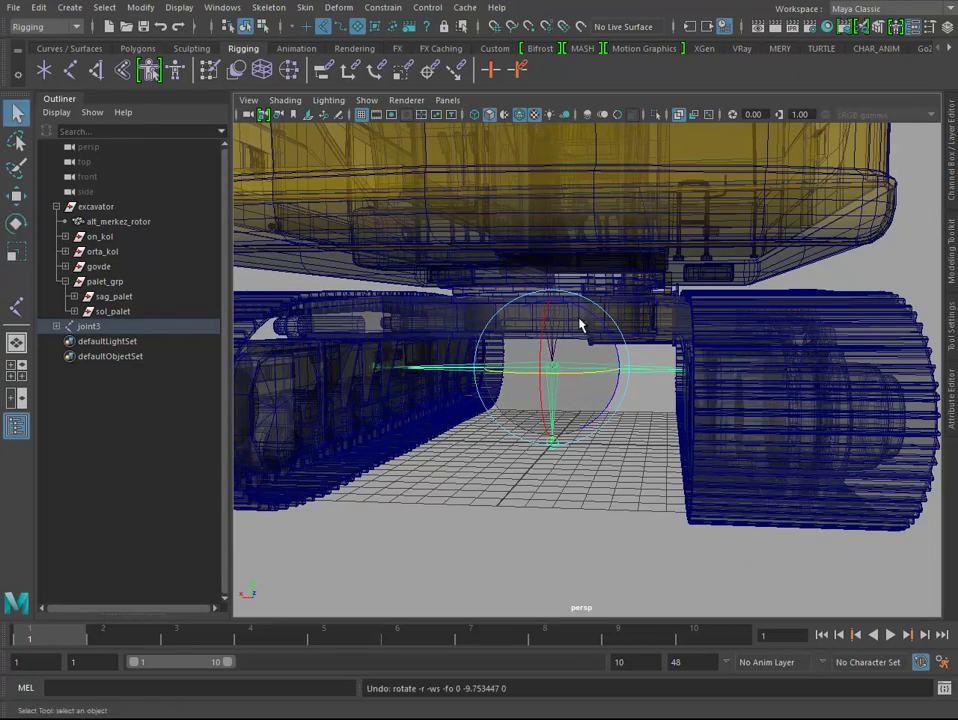
{"action": "left_click", "coordinate": [556, 314]}
{"action": "left_click_drag", "start_coordinate": [605, 346], "coordinate": [646, 346], "text": "alt"}
Step: Frame the whole excavator and turn off X-Ray shading
{"action": "right_click_drag", "start_coordinate": [646, 346], "coordinate": [566, 363], "text": "alt"}
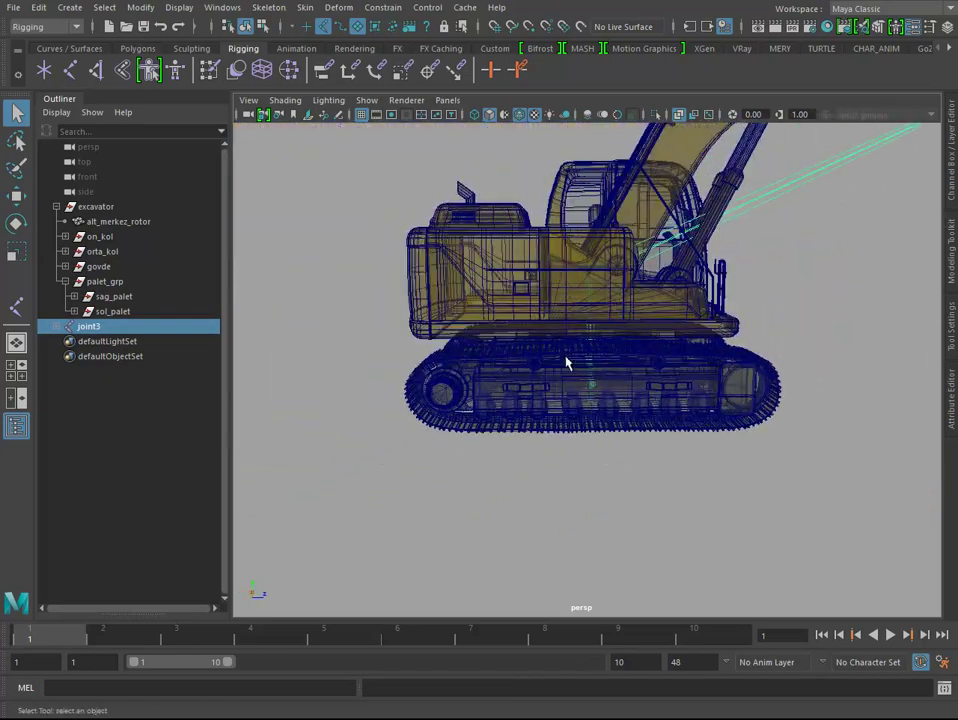
{"action": "key", "text": "a"}
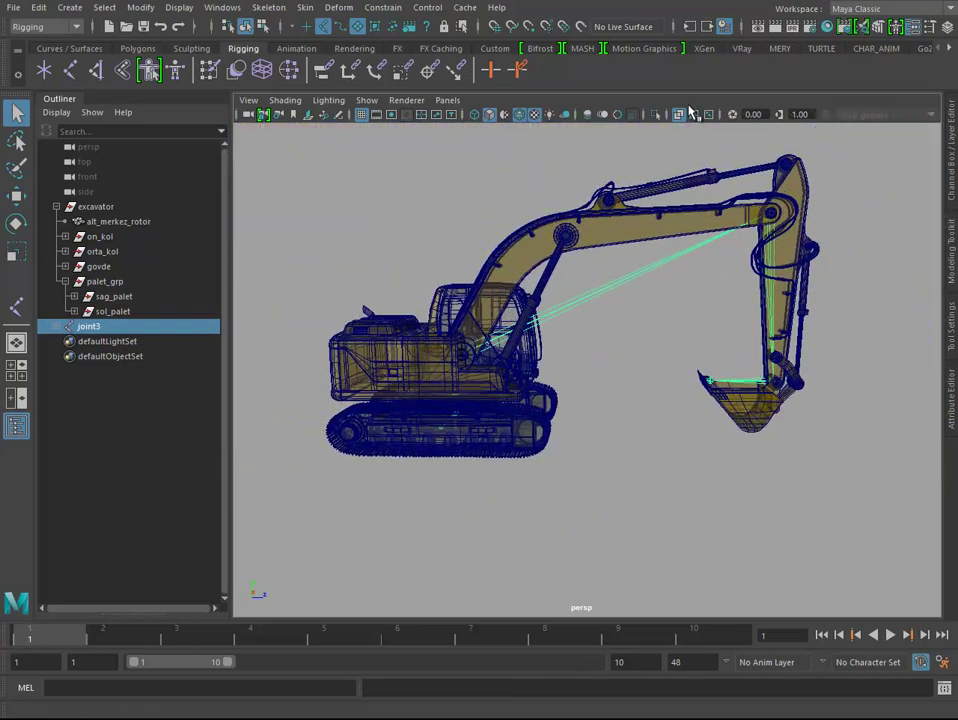
{"action": "left_click", "coordinate": [686, 113]}
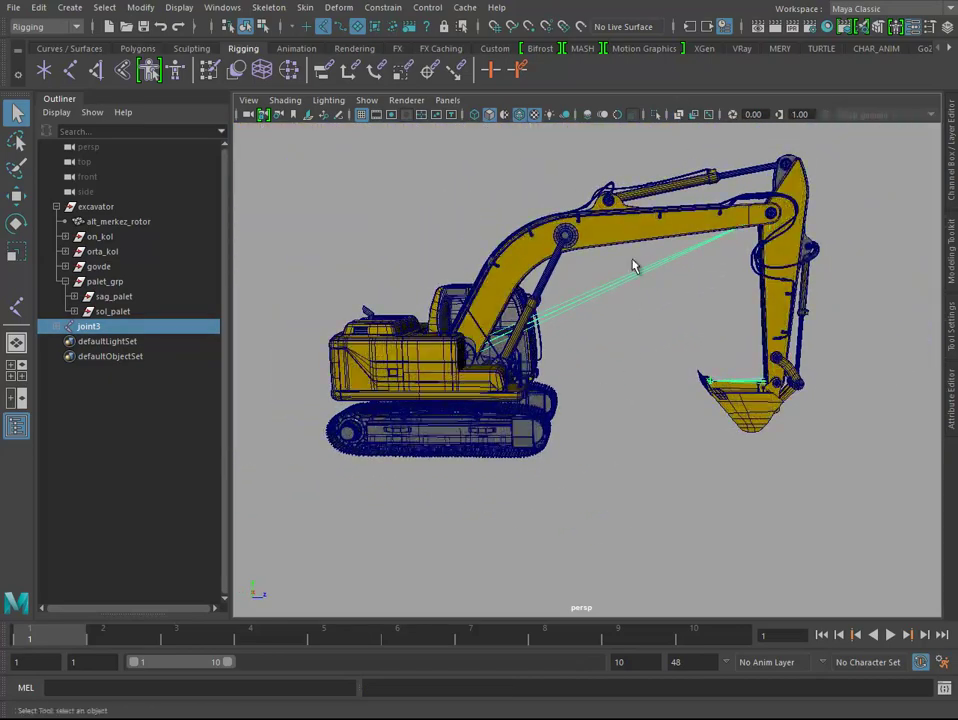
{"action": "mouse_move", "coordinate": [633, 267]}
{"action": "left_mouse_down", "text": "alt"}
{"action": "mouse_move", "coordinate": [627, 295]}
{"action": "mouse_move", "coordinate": [558, 352]}
{"action": "mouse_move", "coordinate": [575, 340]}
{"action": "left_mouse_up", "text": "alt"}
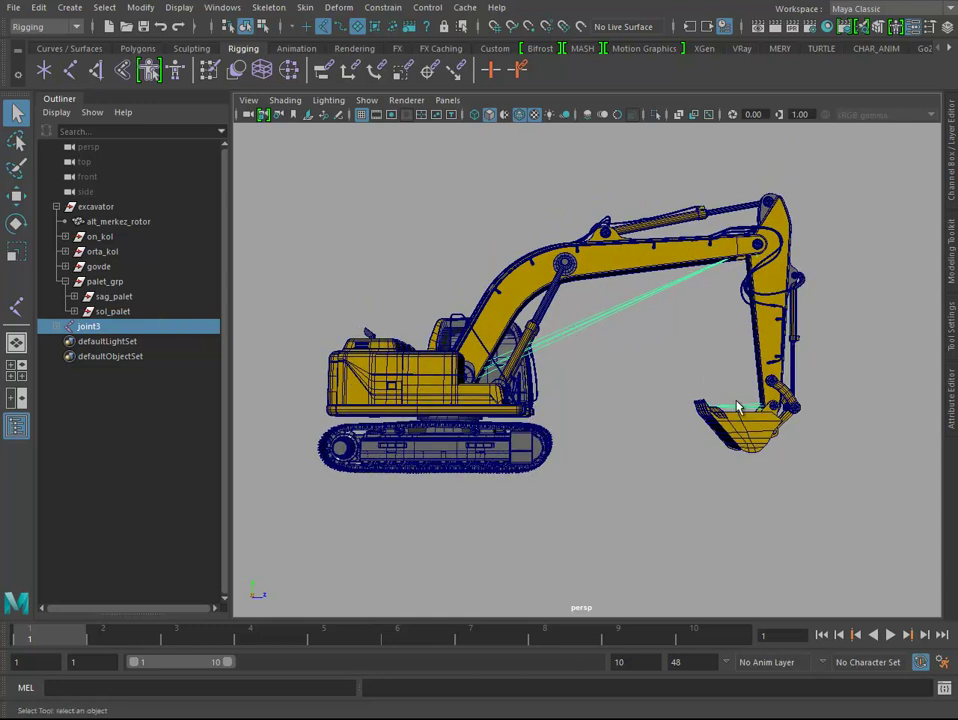
Step: Select the on_kol bucket mesh and zoom in on it
{"action": "left_click_drag", "start_coordinate": [686, 397], "coordinate": [686, 400], "text": "alt"}
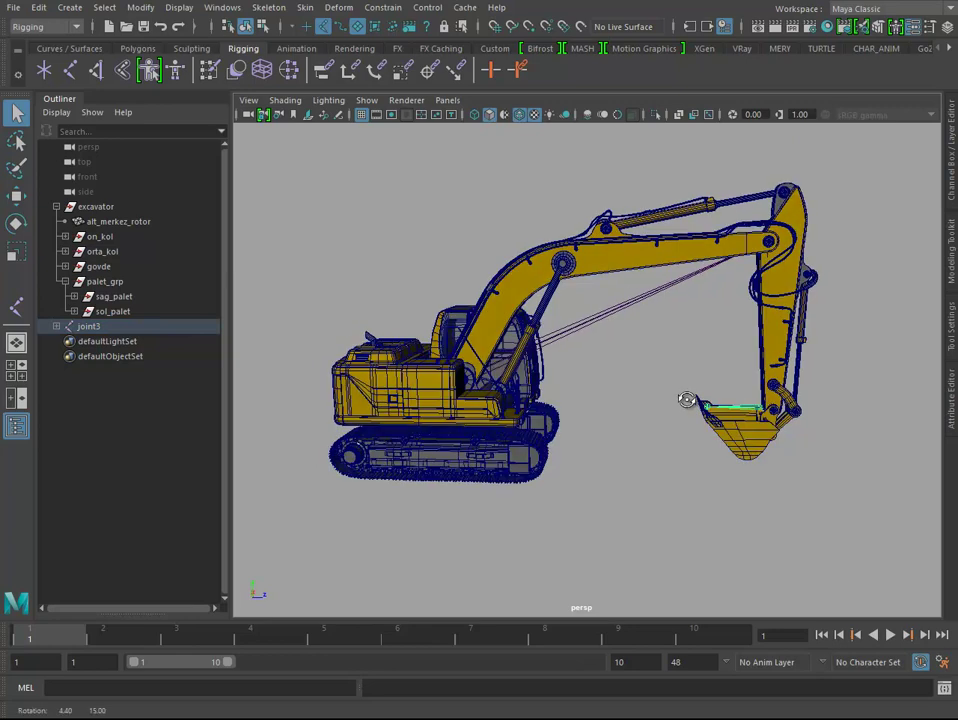
{"action": "left_click", "coordinate": [752, 440]}
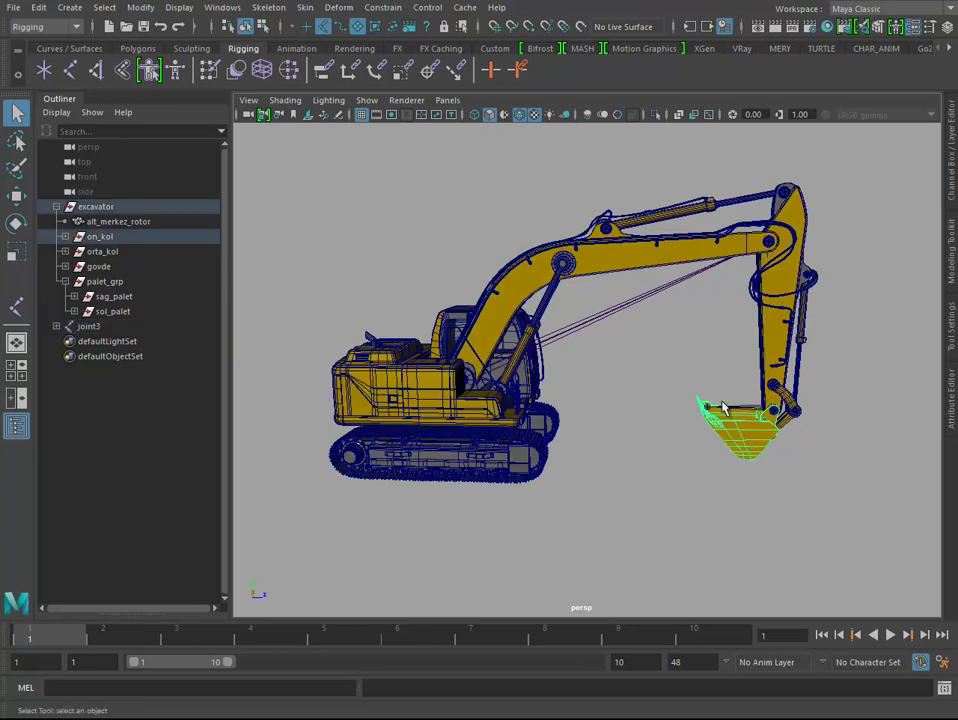
{"action": "scroll", "coordinate": [760, 425], "scroll_direction": "up", "scroll_amount": 2}
{"action": "scroll", "coordinate": [700, 400], "scroll_direction": "up", "scroll_amount": 3}
{"action": "scroll", "coordinate": [690, 440], "scroll_direction": "up", "scroll_amount": 3}
Step: Undo an accidental bucket move and maximise the side view
{"action": "key", "text": "w"}
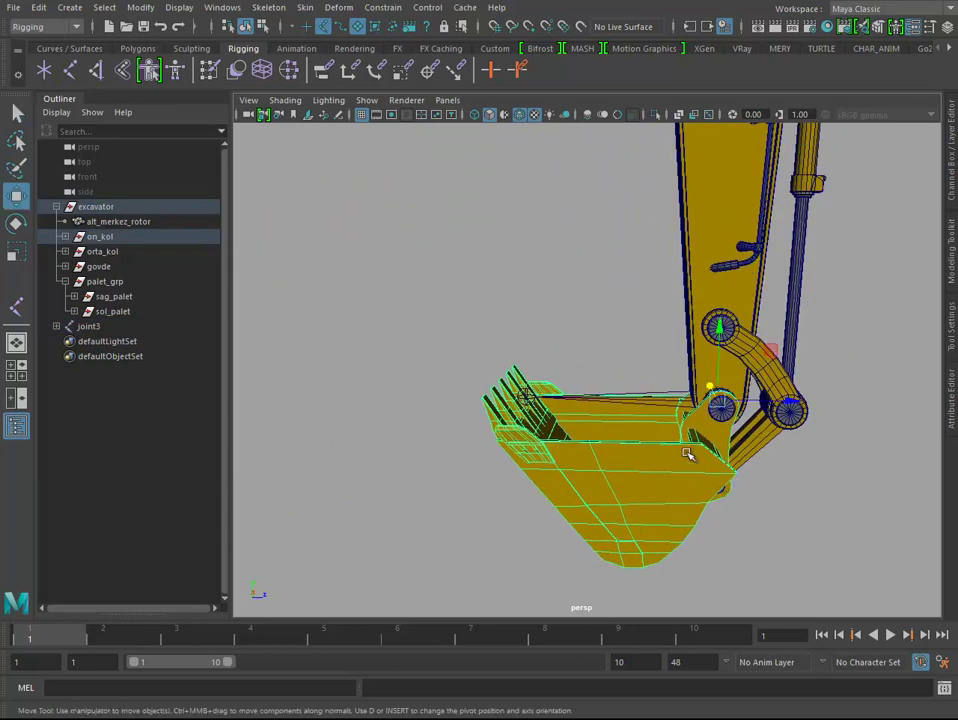
{"action": "left_click_drag", "start_coordinate": [717, 400], "coordinate": [716, 410]}
{"action": "key", "text": "ctrl+z"}
{"action": "key", "text": "space"}
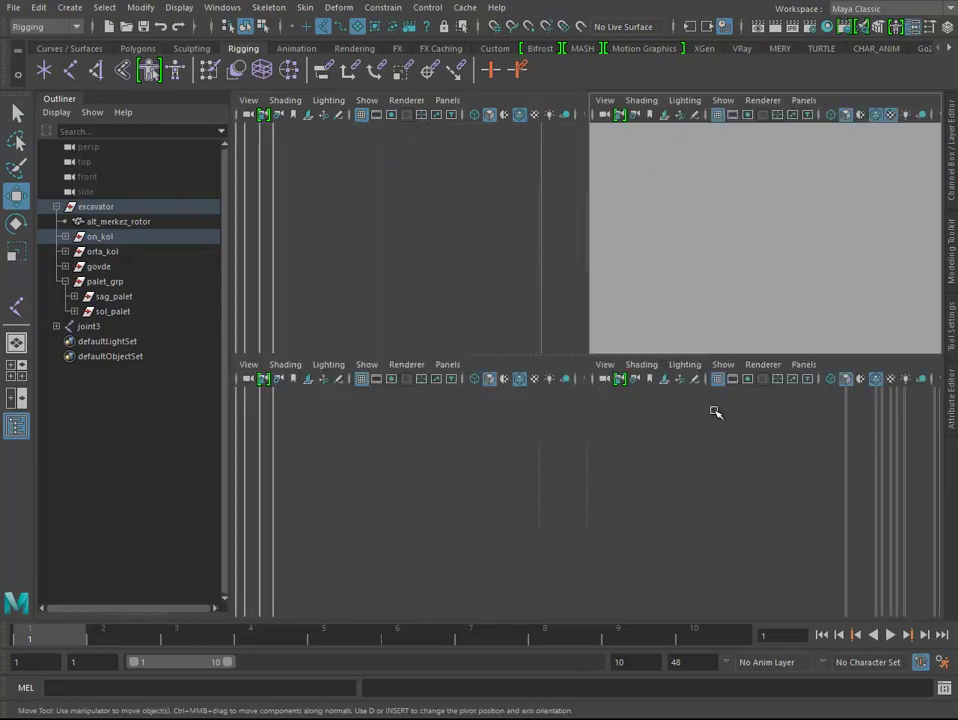
{"action": "key", "text": "space"}
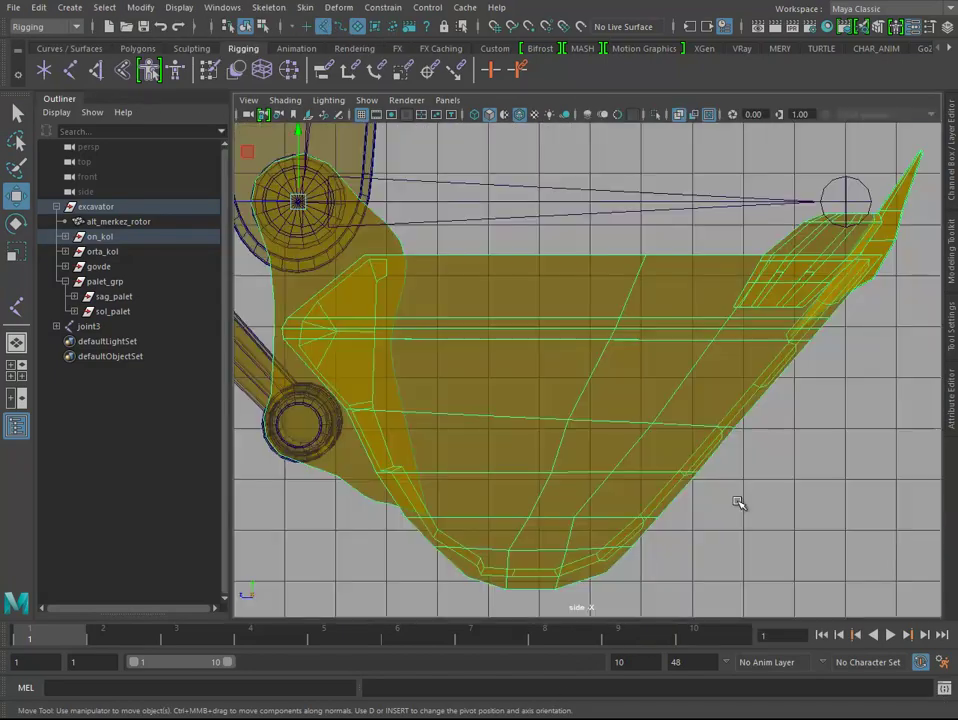
Step: Zoom the side view in to compare the bucket pivot with the joint
{"action": "scroll", "coordinate": [650, 470], "scroll_direction": "down", "scroll_amount": 3}
{"action": "scroll", "coordinate": [654, 413], "scroll_direction": "up", "scroll_amount": 5}
{"action": "scroll", "coordinate": [884, 521], "scroll_direction": "down", "scroll_amount": 2}
{"action": "scroll", "coordinate": [610, 417], "scroll_direction": "up", "scroll_amount": 4}
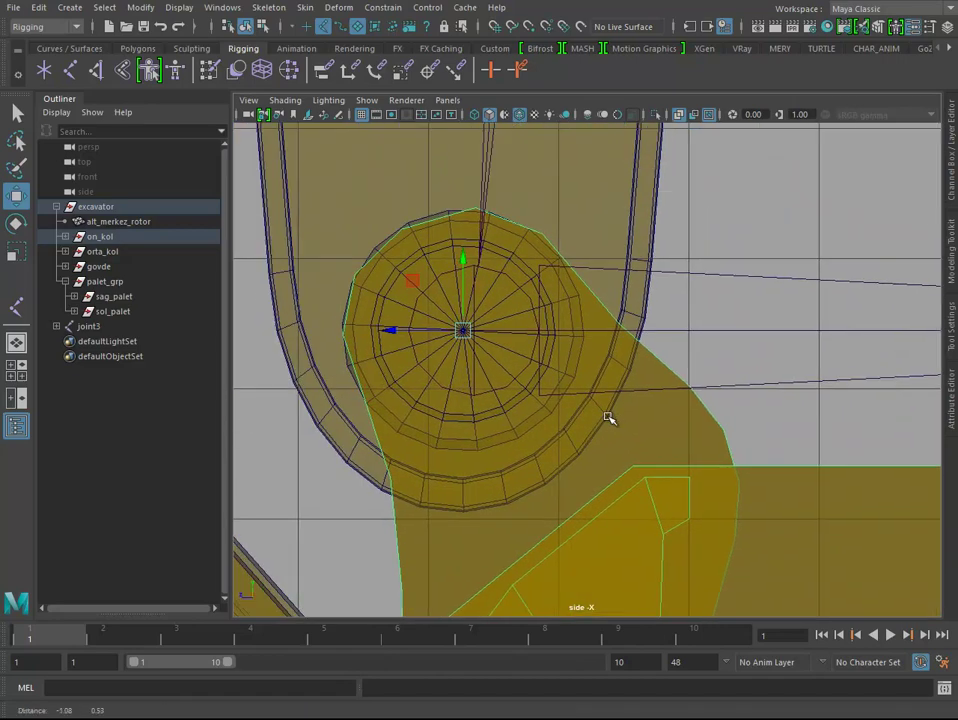
{"action": "scroll", "coordinate": [513, 340], "scroll_direction": "up", "scroll_amount": 1}
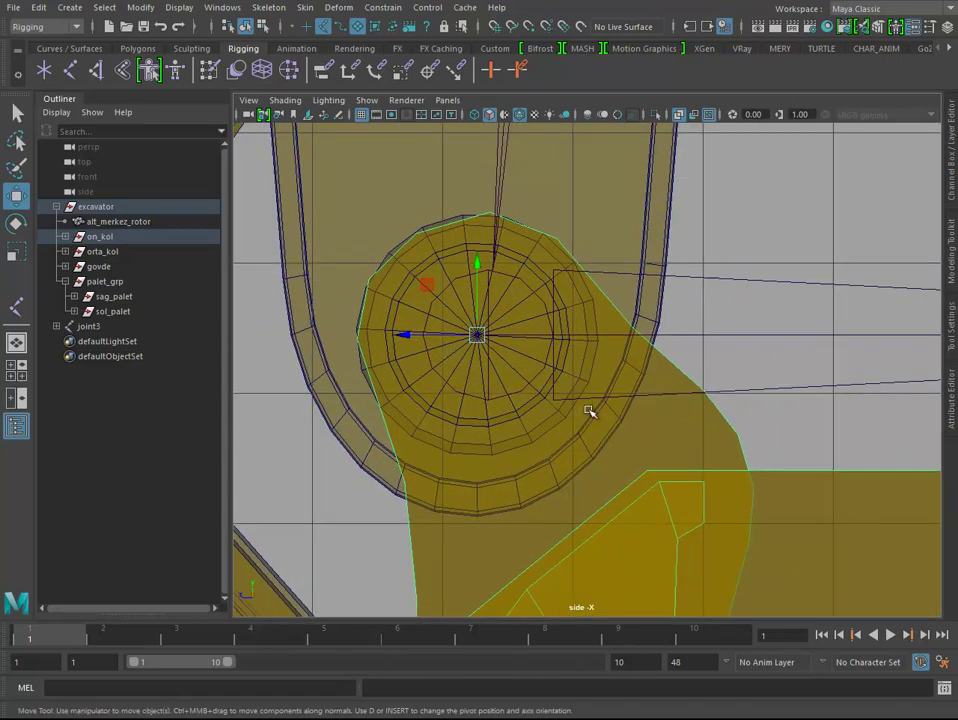
{"action": "scroll", "coordinate": [409, 335], "scroll_direction": "down", "scroll_amount": 8}
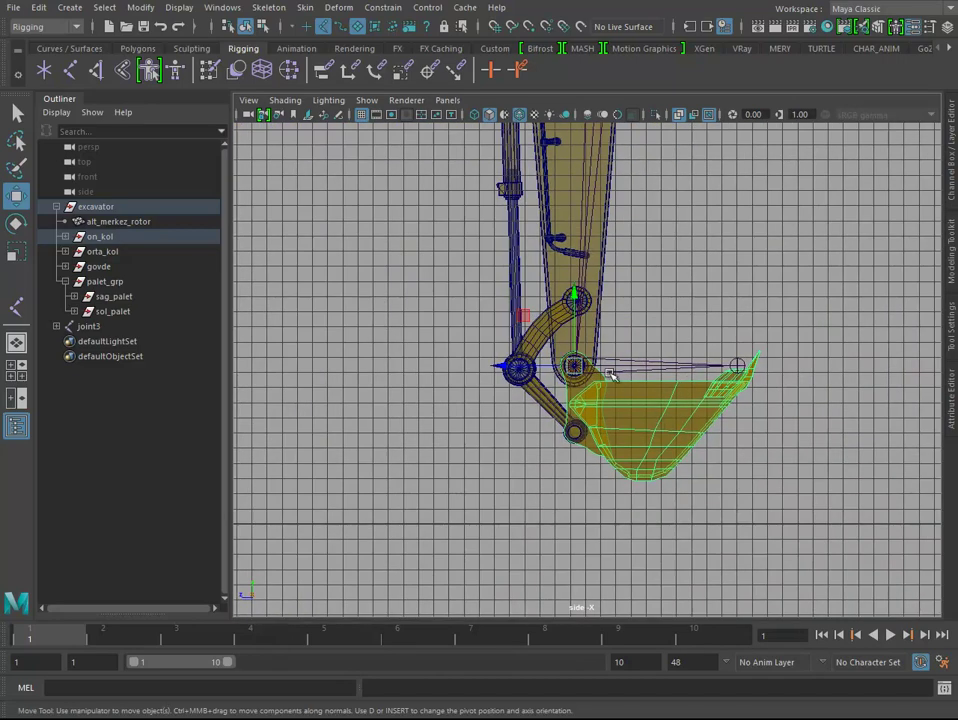
{"action": "scroll", "coordinate": [610, 373], "scroll_direction": "up", "scroll_amount": 1}
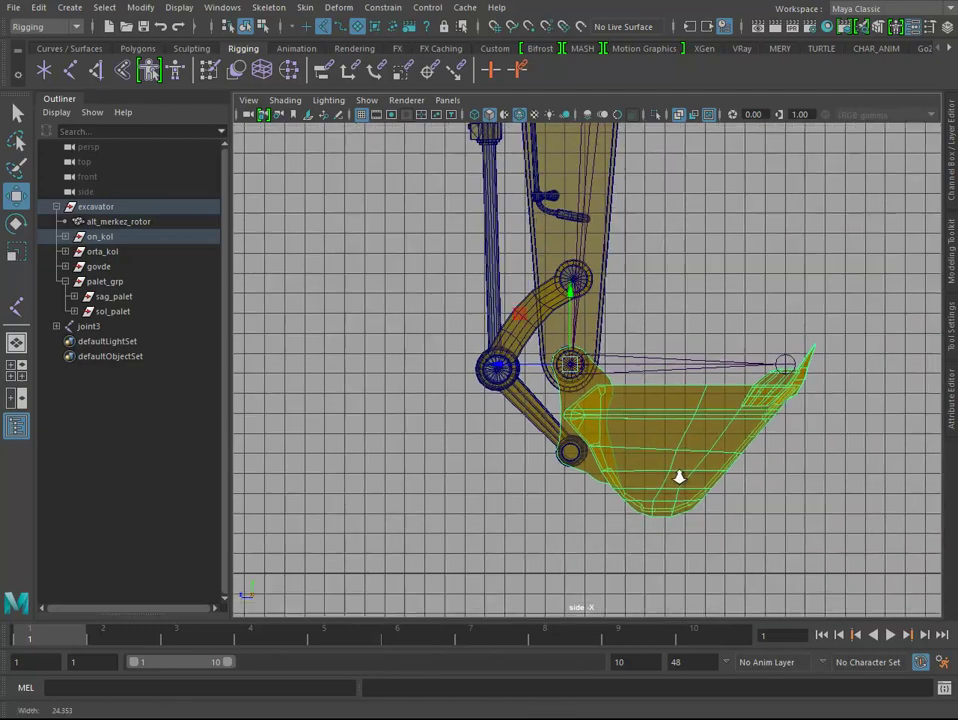
{"action": "scroll", "coordinate": [582, 360], "scroll_direction": "up", "scroll_amount": 3}
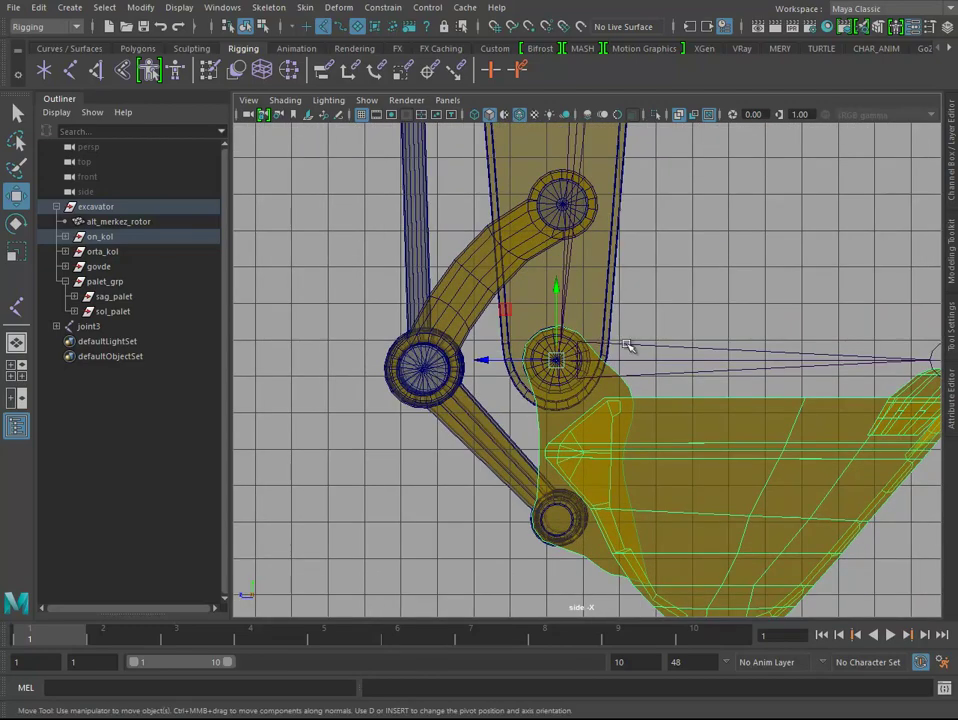
{"action": "mouse_move", "coordinate": [554, 359]}
{"action": "right_mouse_down", "text": "alt"}
{"action": "mouse_move", "coordinate": [558, 411]}
{"action": "mouse_move", "coordinate": [299, 353]}
{"action": "right_mouse_up", "text": "alt"}
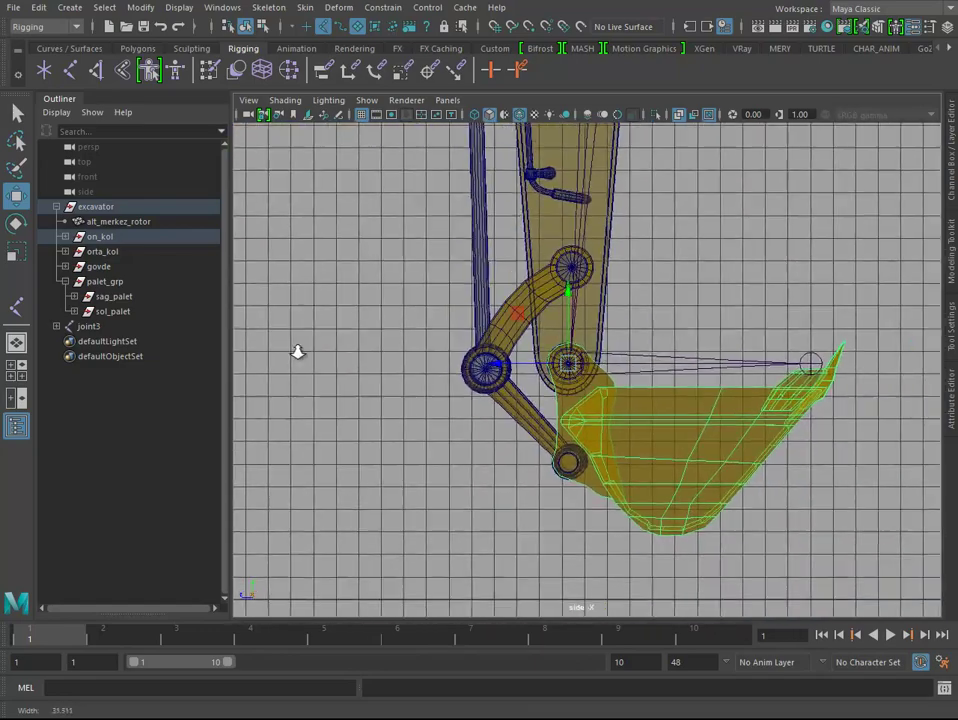
Step: Select joint3, then add the bucket to the selection in perspective
{"action": "left_click", "coordinate": [647, 358]}
{"action": "key", "text": "space"}
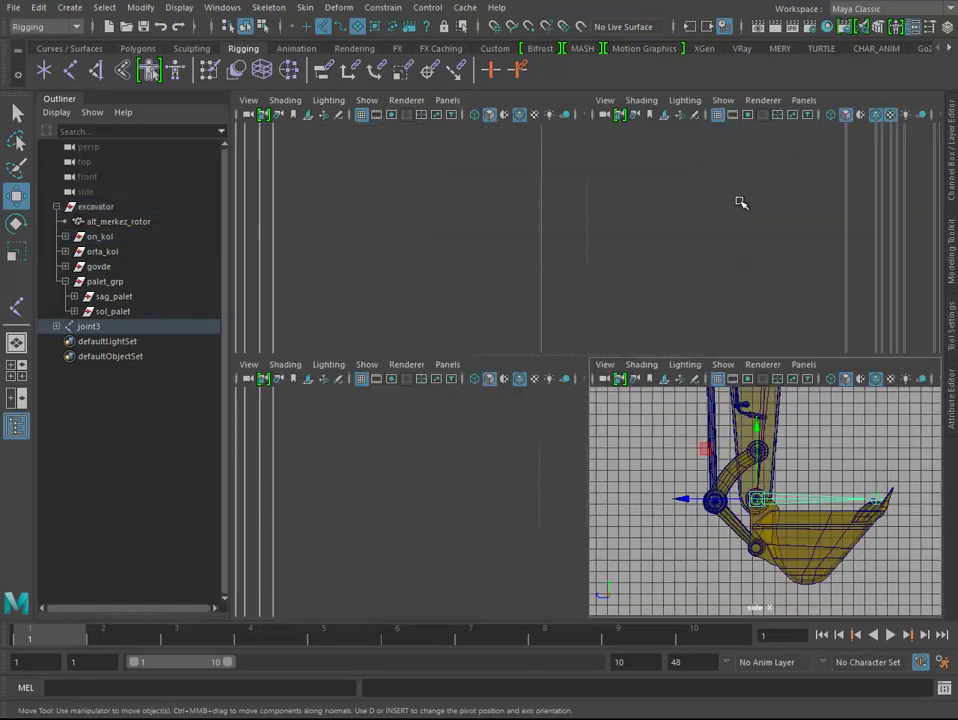
{"action": "key", "text": "space"}
{"action": "mouse_move", "coordinate": [652, 349]}
{"action": "left_mouse_down", "text": "alt"}
{"action": "mouse_move", "coordinate": [656, 341]}
{"action": "mouse_move", "coordinate": [670, 392]}
{"action": "left_mouse_up", "text": "alt"}
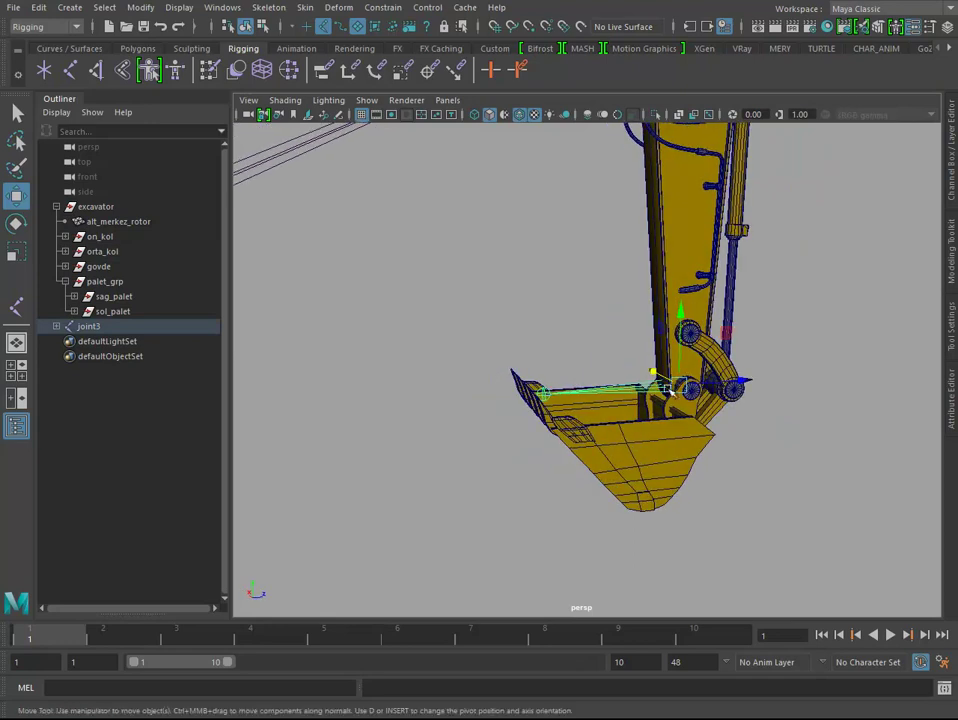
{"action": "left_click", "coordinate": [628, 452], "text": "shift"}
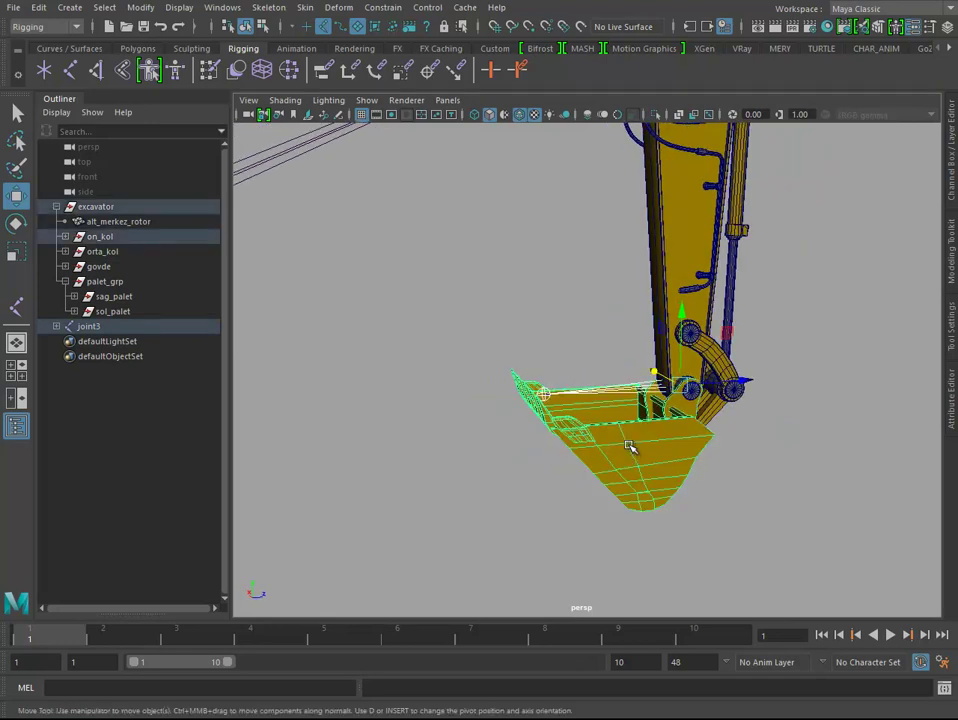
Step: Parent-constrain the bucket to joint3, then rotate joint3 to check the bucket follows
{"action": "left_click", "coordinate": [385, 8]}
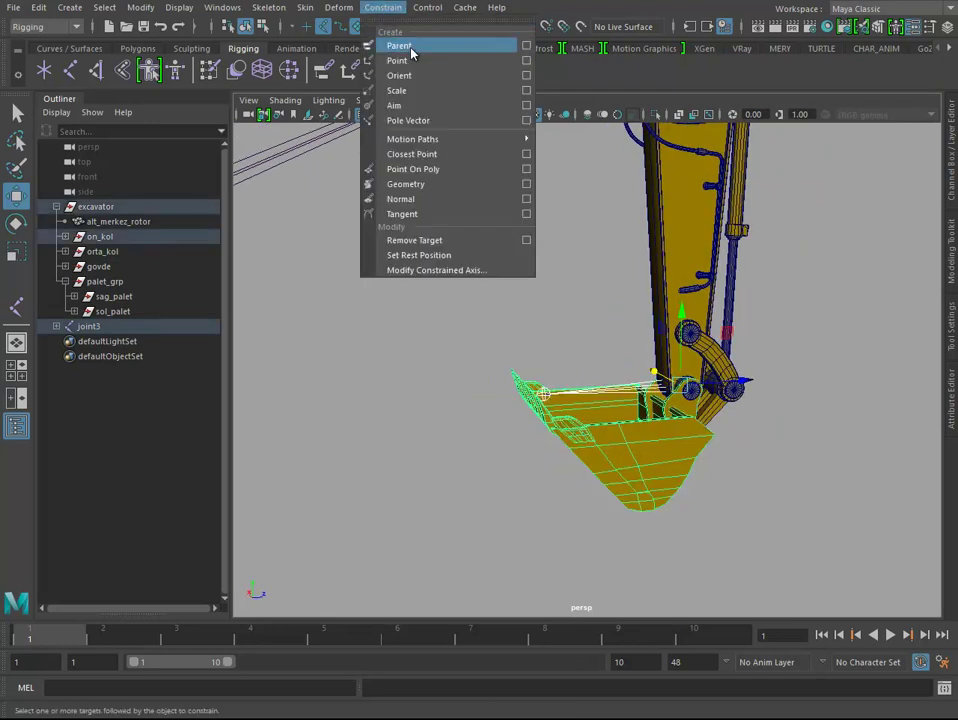
{"action": "left_click", "coordinate": [411, 48]}
{"action": "left_click", "coordinate": [612, 407]}
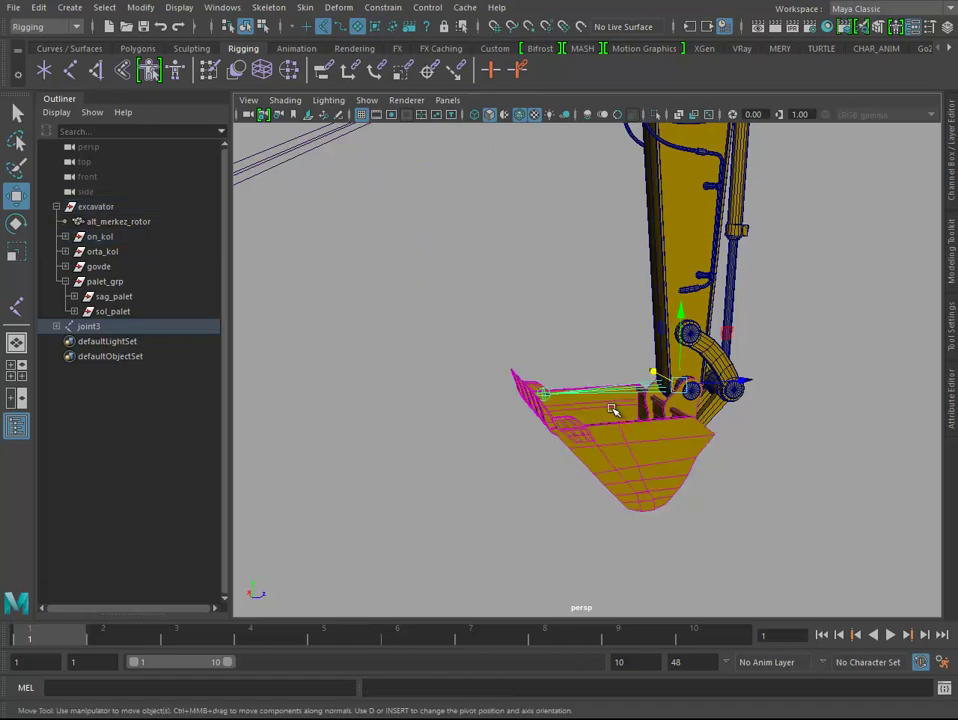
{"action": "key", "text": "e"}
{"action": "mouse_move", "coordinate": [635, 353]}
{"action": "left_mouse_down"}
{"action": "mouse_move", "coordinate": [560, 382]}
{"action": "mouse_move", "coordinate": [705, 474]}
{"action": "mouse_move", "coordinate": [684, 449]}
{"action": "mouse_move", "coordinate": [670, 458]}
{"action": "mouse_move", "coordinate": [657, 450]}
{"action": "left_mouse_up"}
{"action": "key", "text": "q"}
Step: Rotate the bucket to confirm it swings about its hinge pin, then reselect joint3
{"action": "left_click", "coordinate": [683, 455]}
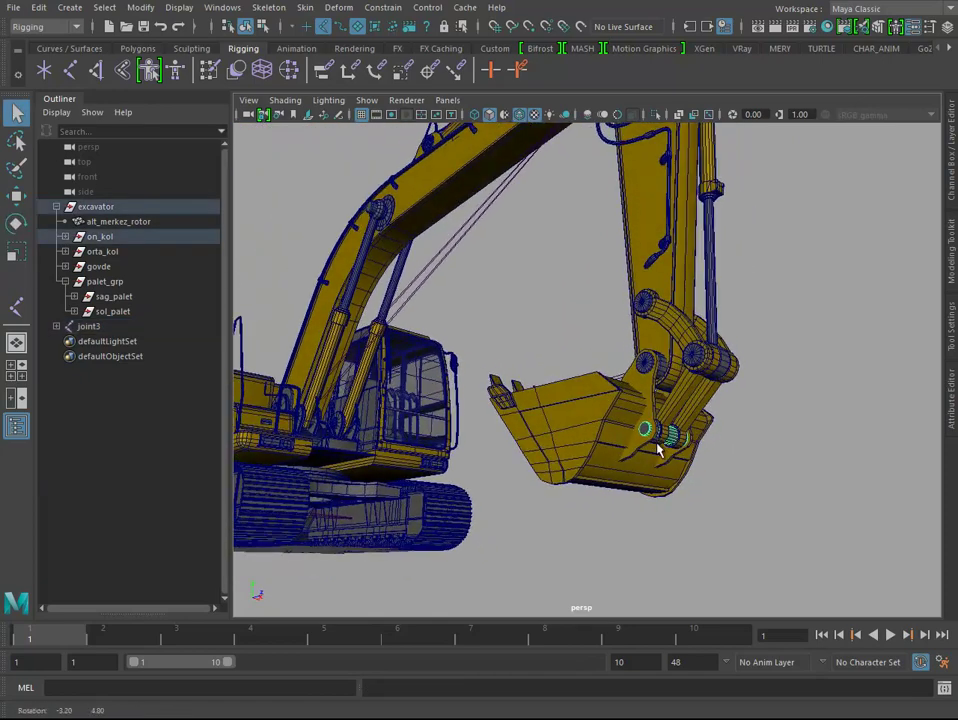
{"action": "left_click", "coordinate": [586, 420]}
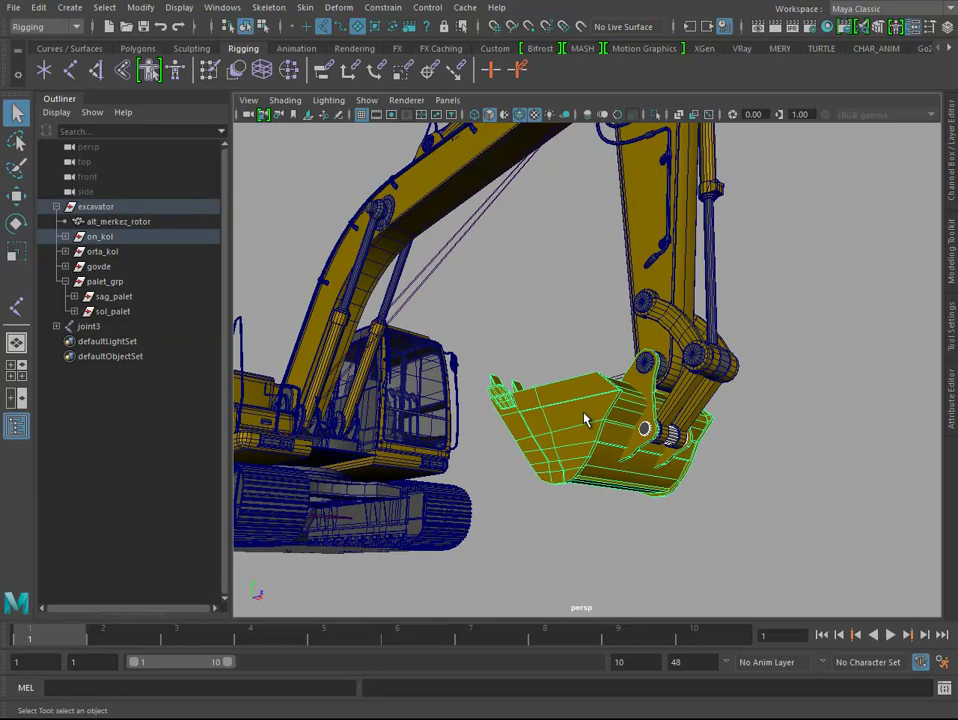
{"action": "key", "text": "e"}
{"action": "left_click_drag", "start_coordinate": [605, 421], "coordinate": [660, 445], "text": "alt"}
{"action": "key", "text": "e"}
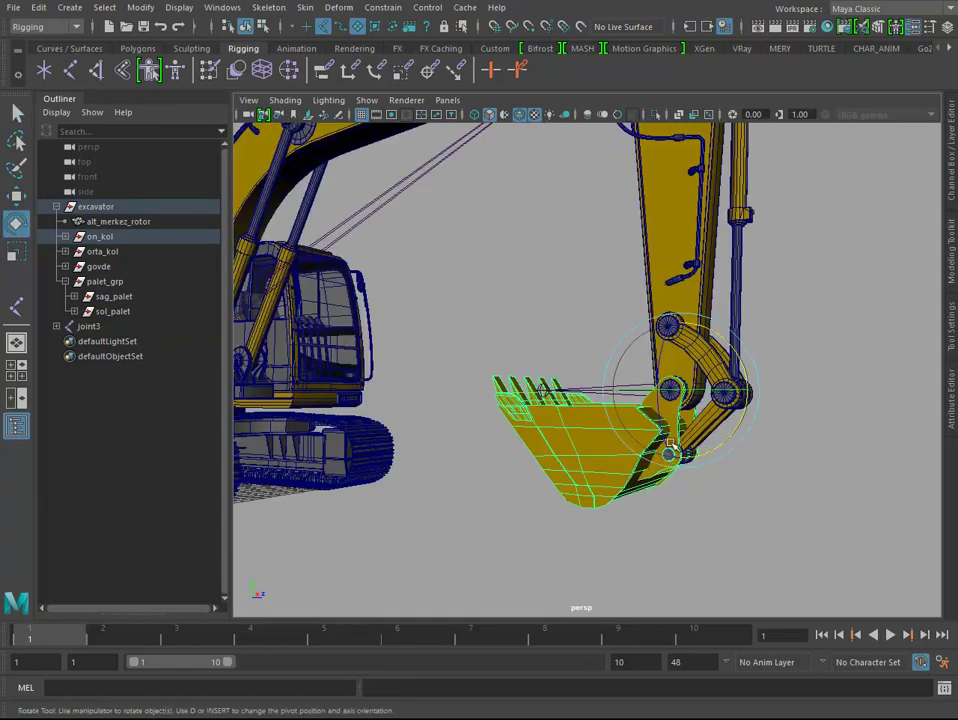
{"action": "mouse_move", "coordinate": [700, 325]}
{"action": "left_mouse_down"}
{"action": "mouse_move", "coordinate": [690, 350]}
{"action": "mouse_move", "coordinate": [700, 390]}
{"action": "left_mouse_up"}
{"action": "right_click_drag", "start_coordinate": [866, 456], "coordinate": [718, 368], "text": "alt"}
{"action": "mouse_move", "coordinate": [718, 368]}
{"action": "left_mouse_down", "text": "alt"}
{"action": "mouse_move", "coordinate": [528, 331]}
{"action": "mouse_move", "coordinate": [450, 330]}
{"action": "left_mouse_up", "text": "alt"}
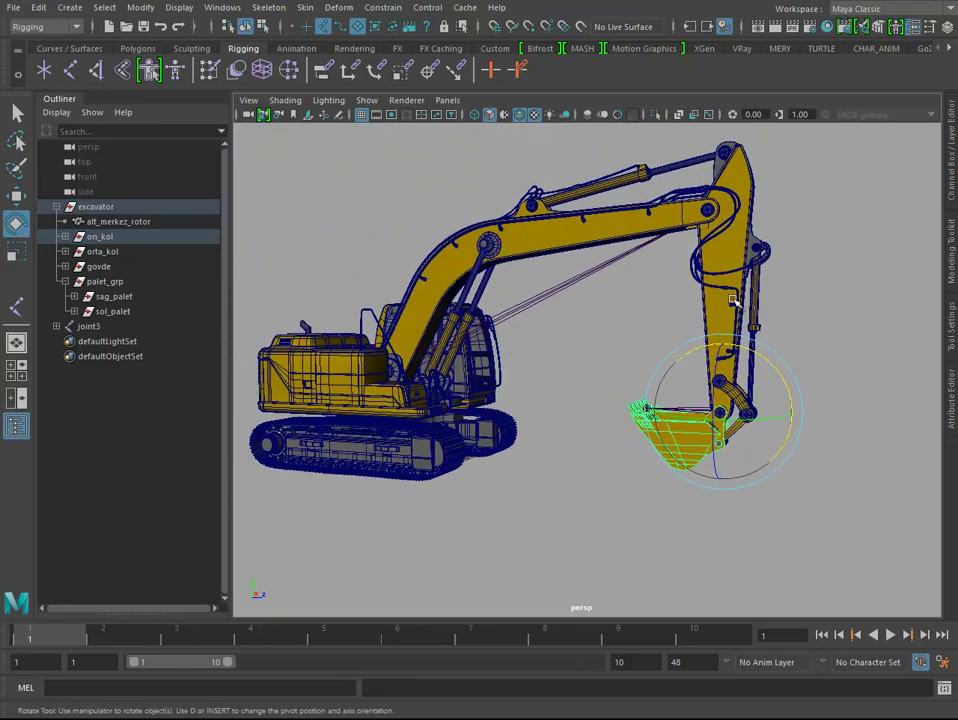
{"action": "key", "text": "q"}
{"action": "right_click_drag", "start_coordinate": [733, 300], "coordinate": [759, 336], "text": "alt"}
{"action": "left_click", "coordinate": [643, 180]}
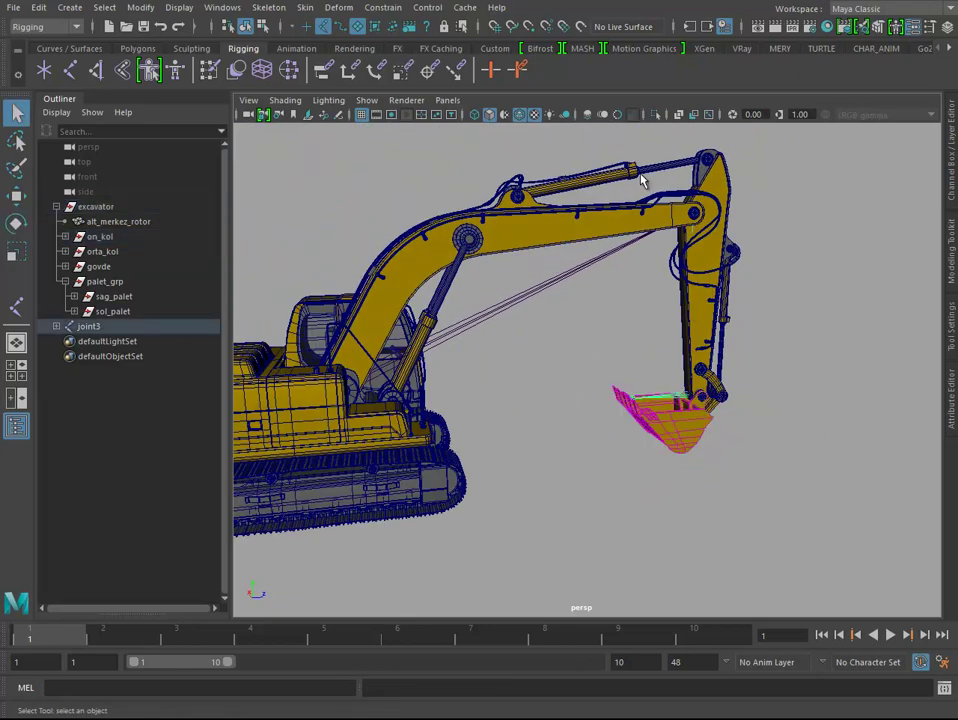
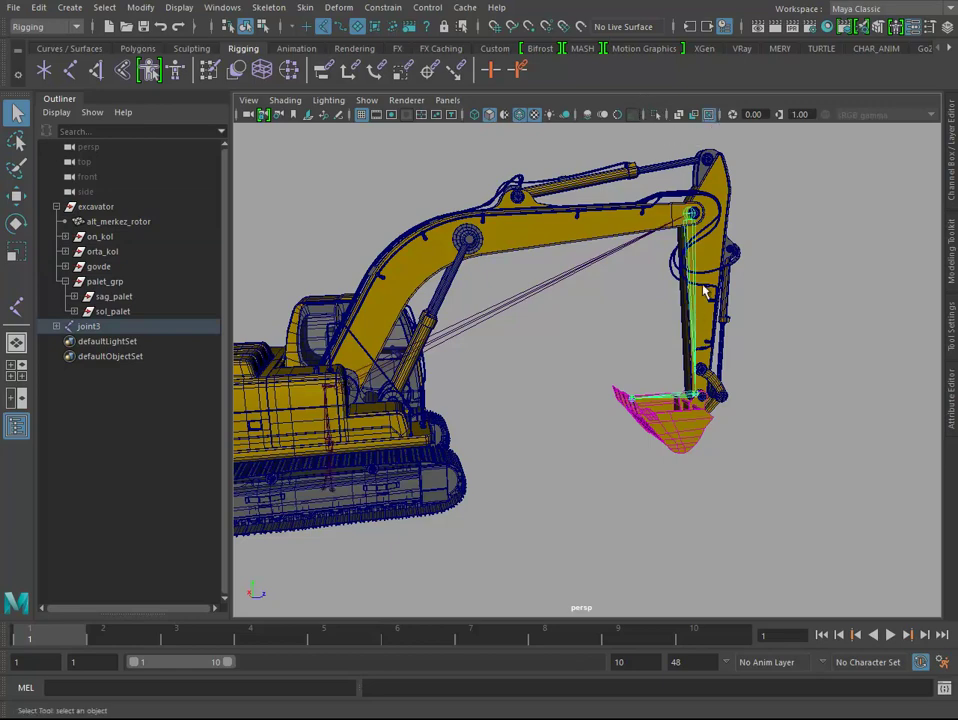
Step: Parent-constrain the on_kol arm piece to its joint
{"action": "left_click_drag", "start_coordinate": [705, 290], "coordinate": [291, 220], "text": "alt"}
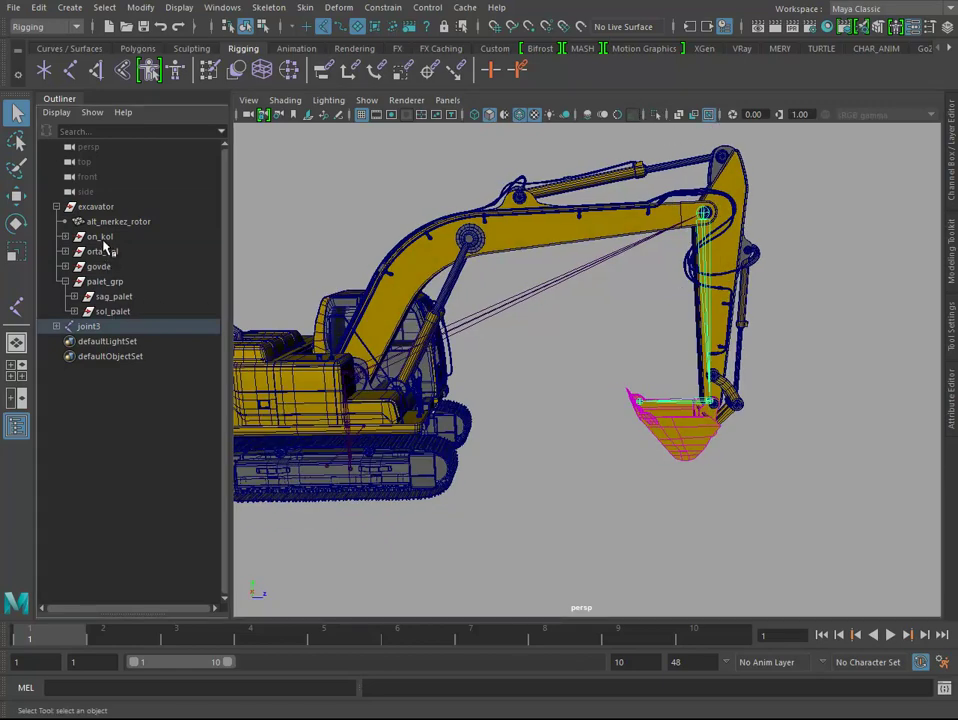
{"action": "left_click", "coordinate": [100, 237]}
{"action": "left_click", "coordinate": [383, 7]}
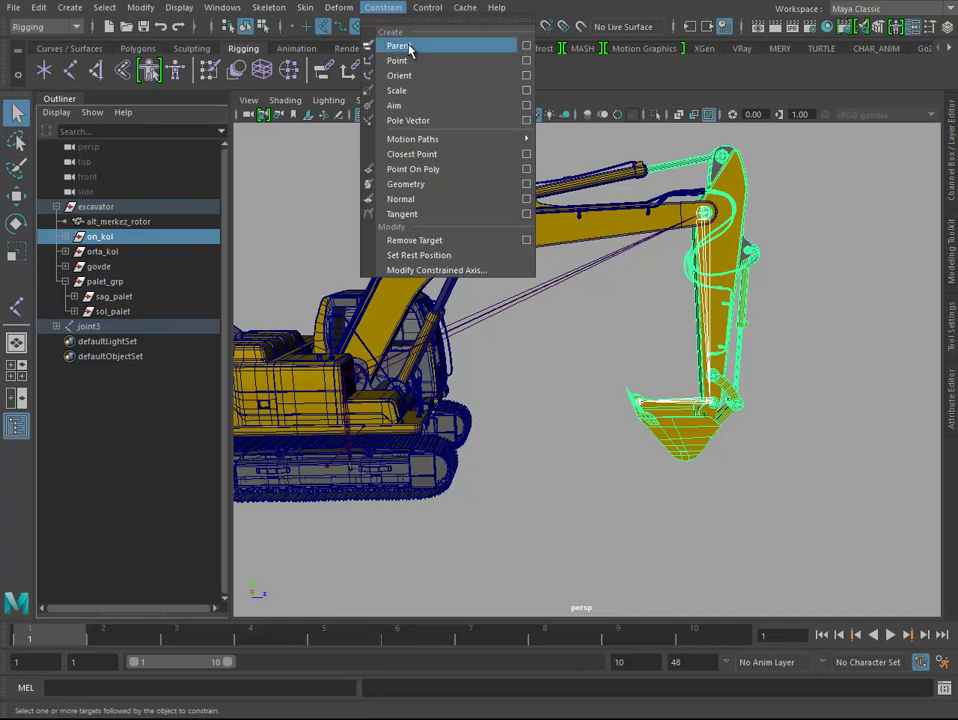
{"action": "left_click", "coordinate": [398, 45]}
Step: Parent-constrain the orta_kol boom to its driving joint
{"action": "left_click", "coordinate": [577, 277]}
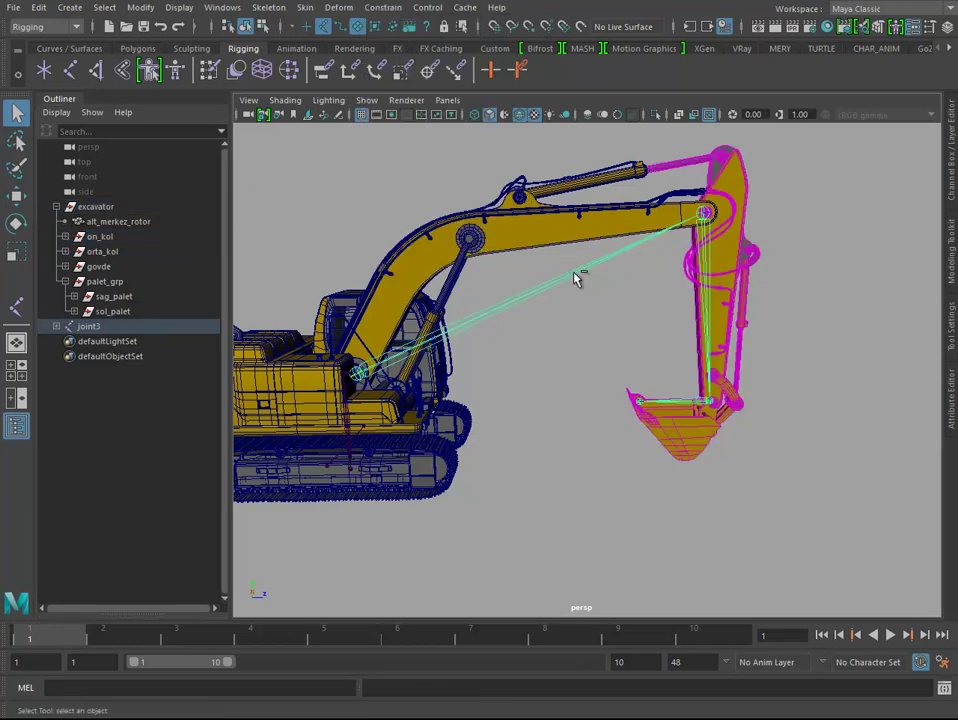
{"action": "left_click", "coordinate": [110, 254]}
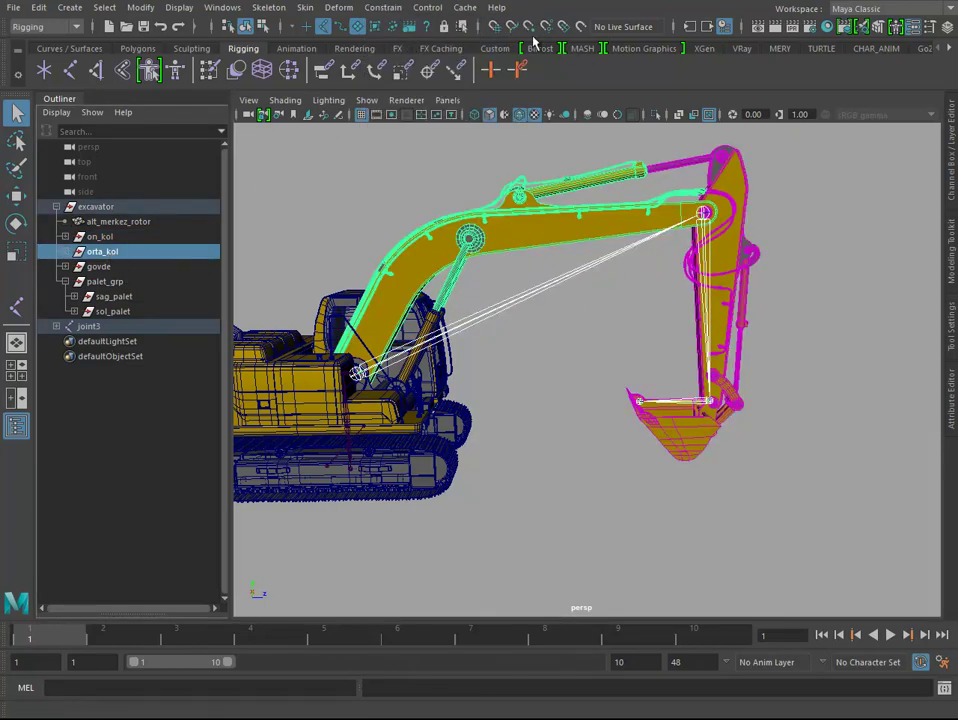
{"action": "left_click", "coordinate": [427, 7]}
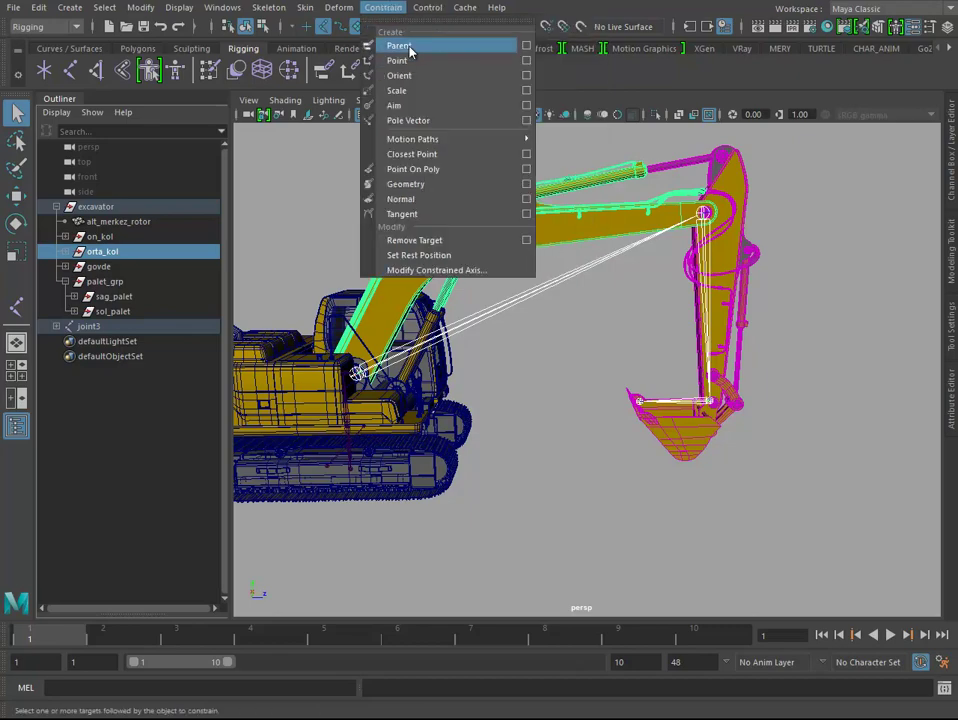
{"action": "left_click", "coordinate": [392, 45]}
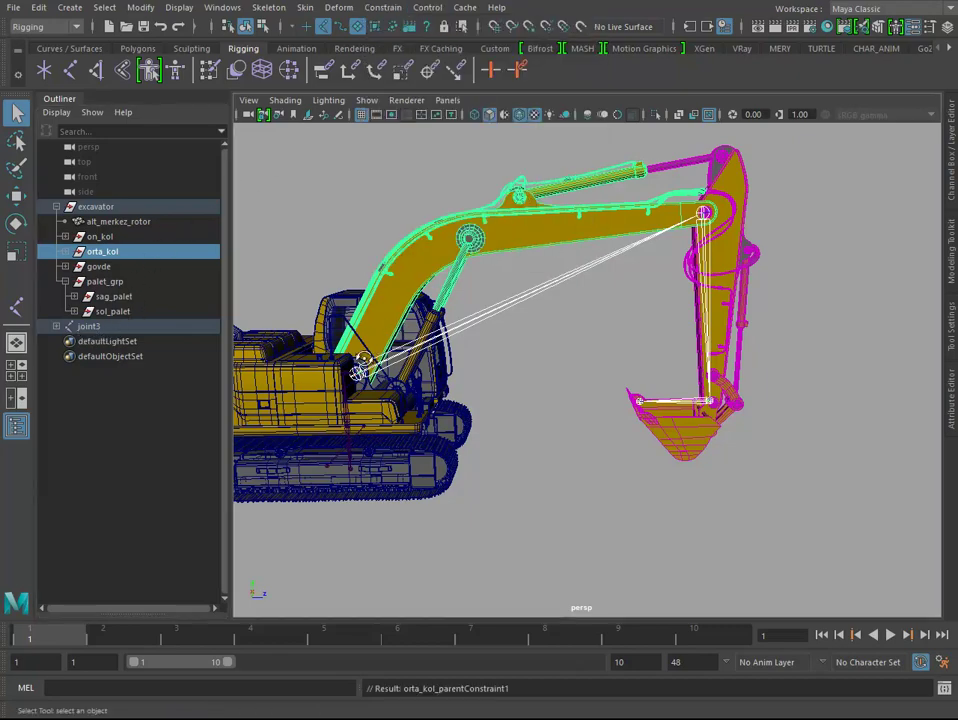
Step: Parent-constrain the govde body to the base joint3
{"action": "mouse_move", "coordinate": [394, 331]}
{"action": "left_mouse_down", "text": "alt"}
{"action": "mouse_move", "coordinate": [499, 343]}
{"action": "mouse_move", "coordinate": [535, 363]}
{"action": "left_mouse_up", "text": "alt"}
{"action": "scroll", "coordinate": [450, 358], "scroll_direction": "up", "scroll_amount": 5}
{"action": "left_click", "coordinate": [484, 341]}
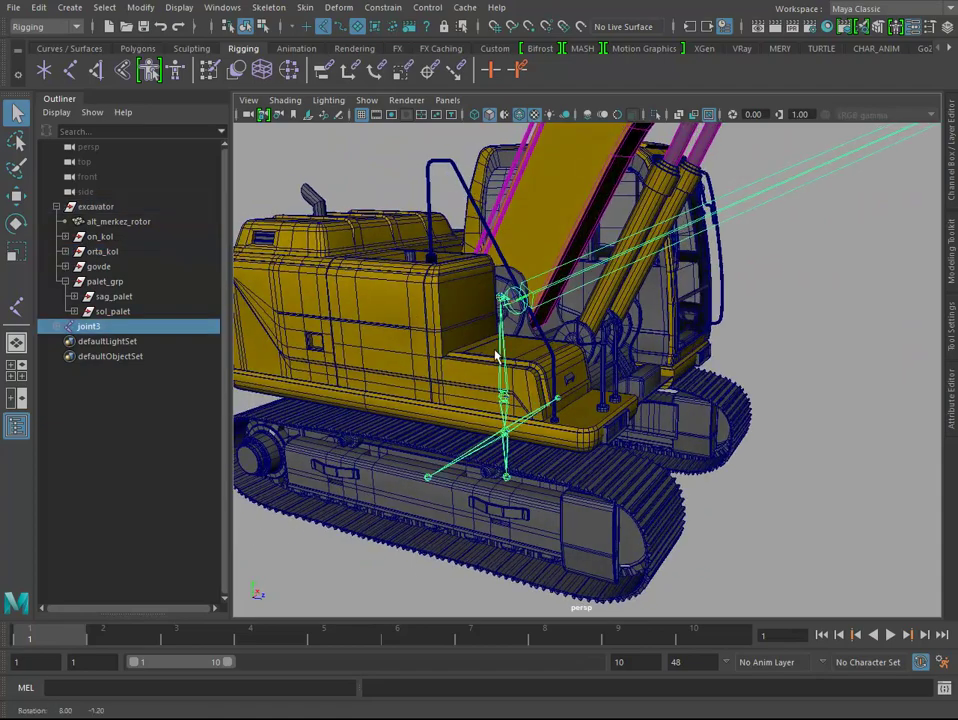
{"action": "scroll", "coordinate": [497, 323], "scroll_direction": "up", "scroll_amount": 3}
{"action": "left_click_drag", "start_coordinate": [497, 323], "coordinate": [516, 338], "text": "alt"}
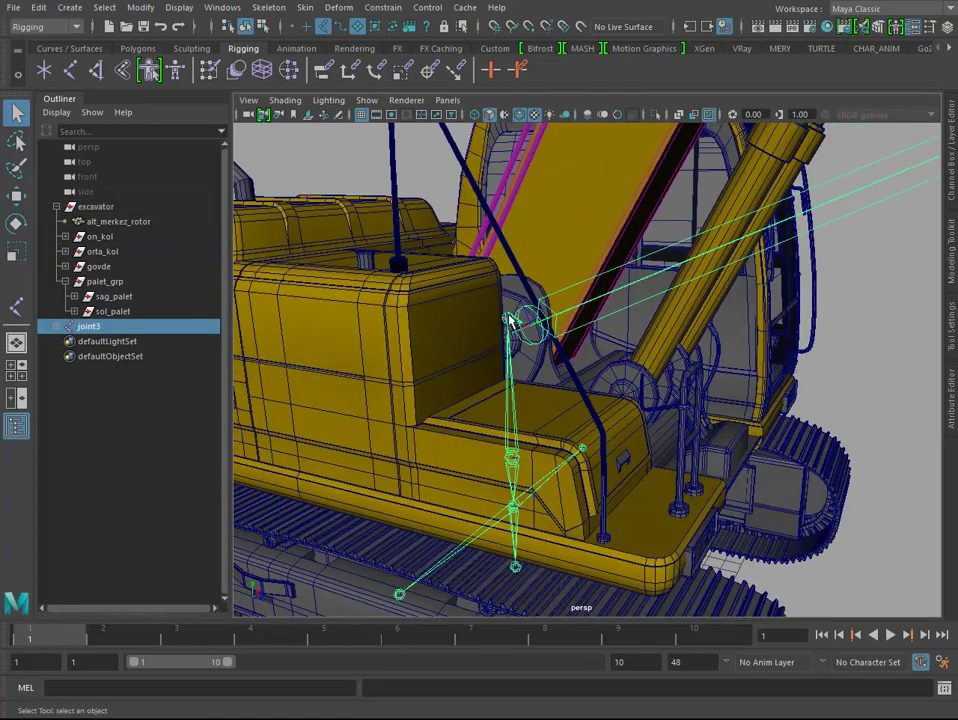
{"action": "left_click", "coordinate": [539, 410]}
{"action": "mouse_move", "coordinate": [539, 410]}
{"action": "left_mouse_down", "text": "alt"}
{"action": "mouse_move", "coordinate": [513, 372]}
{"action": "mouse_move", "coordinate": [503, 228]}
{"action": "left_mouse_up", "text": "alt"}
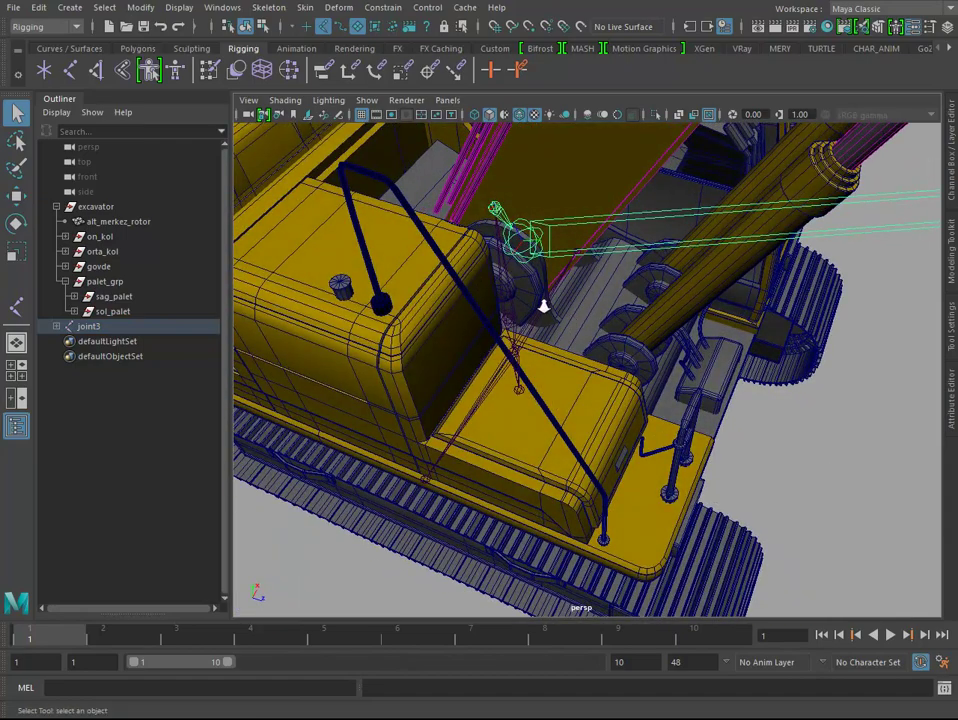
{"action": "mouse_move", "coordinate": [543, 307]}
{"action": "left_mouse_down", "text": "alt"}
{"action": "mouse_move", "coordinate": [549, 316]}
{"action": "mouse_move", "coordinate": [237, 283]}
{"action": "left_mouse_up", "text": "alt"}
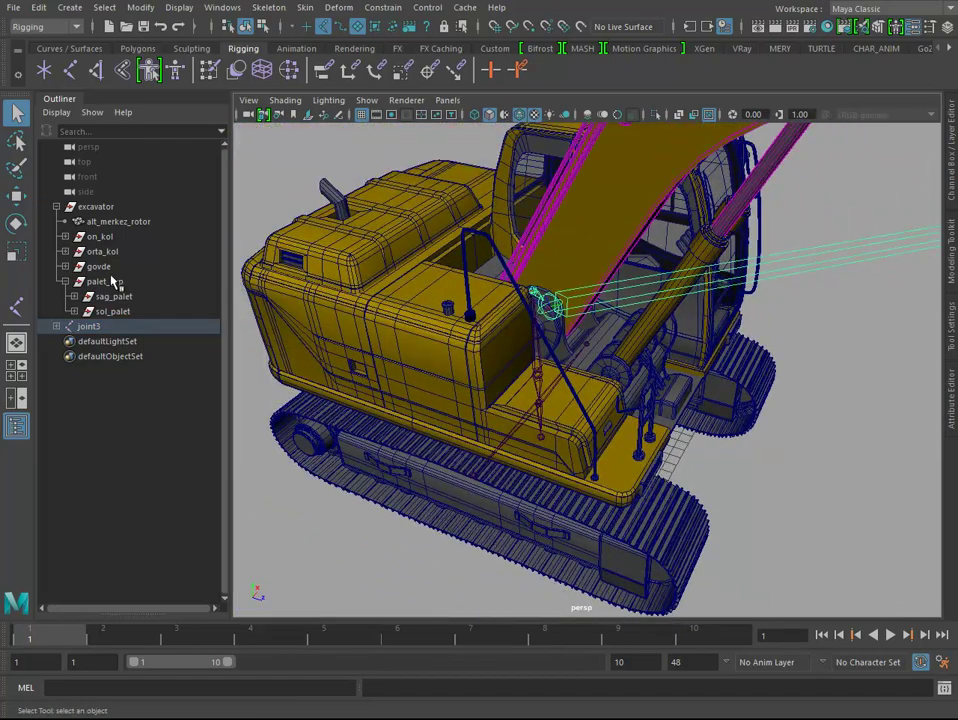
{"action": "left_click", "coordinate": [100, 267]}
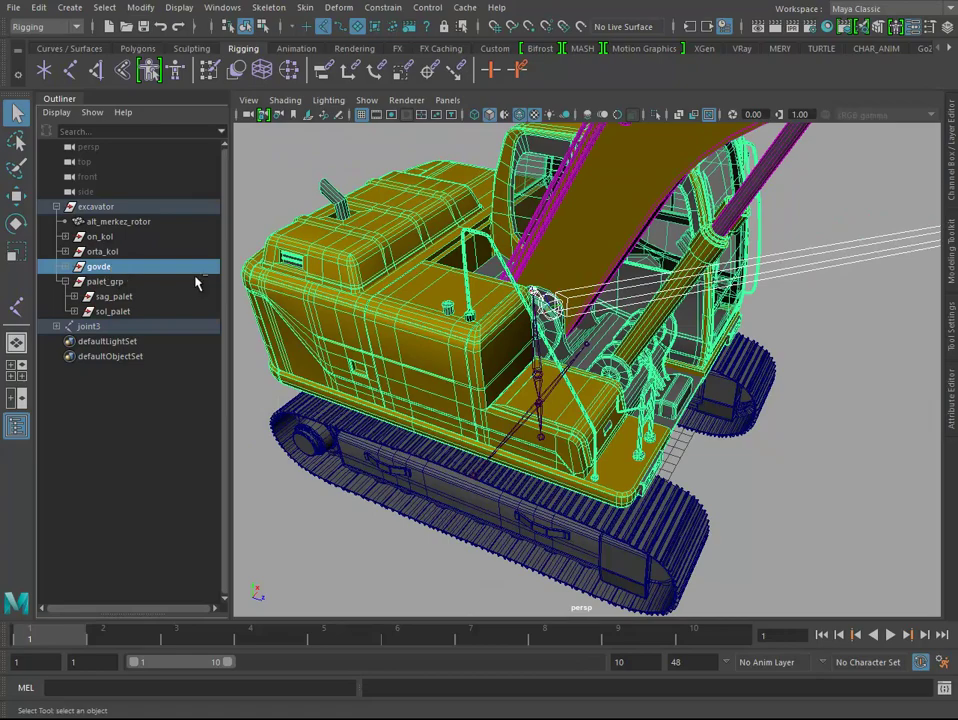
{"action": "left_click", "coordinate": [383, 8]}
{"action": "left_click", "coordinate": [400, 45]}
{"action": "mouse_move", "coordinate": [527, 347]}
{"action": "left_mouse_down", "text": "alt"}
{"action": "mouse_move", "coordinate": [545, 278]}
{"action": "mouse_move", "coordinate": [539, 301]}
{"action": "mouse_move", "coordinate": [563, 309]}
{"action": "mouse_move", "coordinate": [523, 398]}
{"action": "mouse_move", "coordinate": [605, 355]}
{"action": "left_mouse_up", "text": "alt"}
{"action": "left_click", "coordinate": [530, 378]}
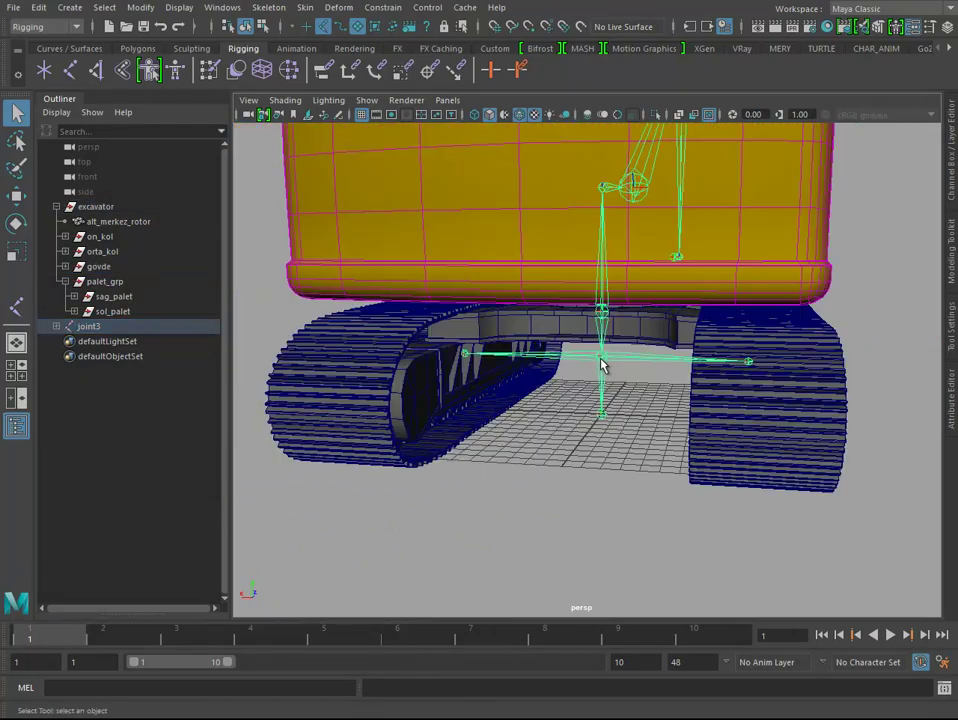
Step: Parent-constrain the palet_grp track group to joint3
{"action": "left_click", "coordinate": [605, 368]}
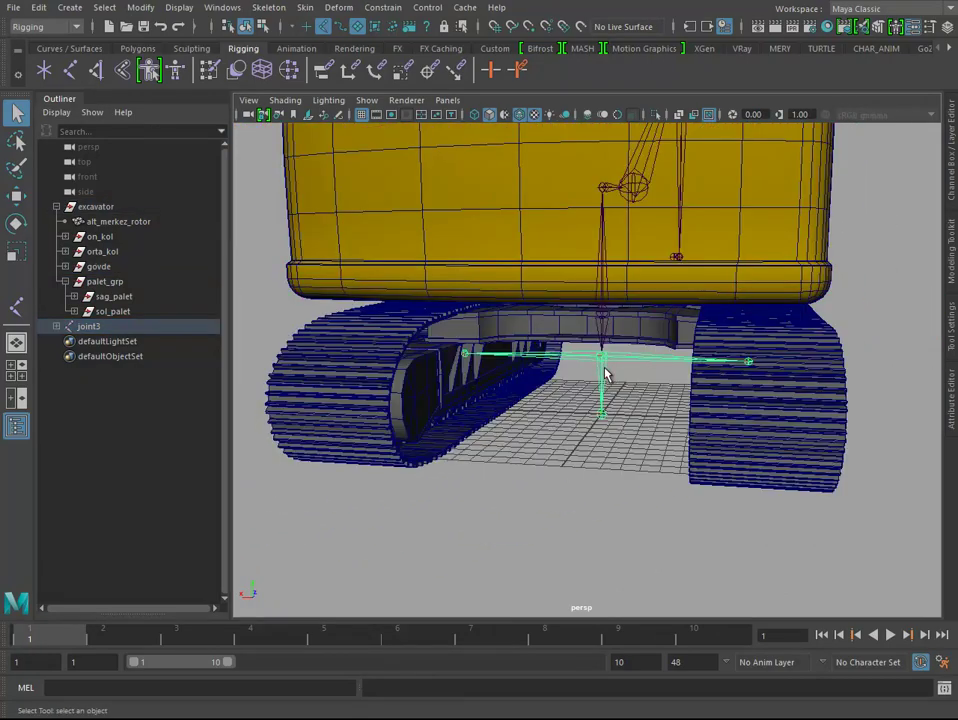
{"action": "left_click", "coordinate": [99, 284]}
{"action": "left_click", "coordinate": [427, 7]}
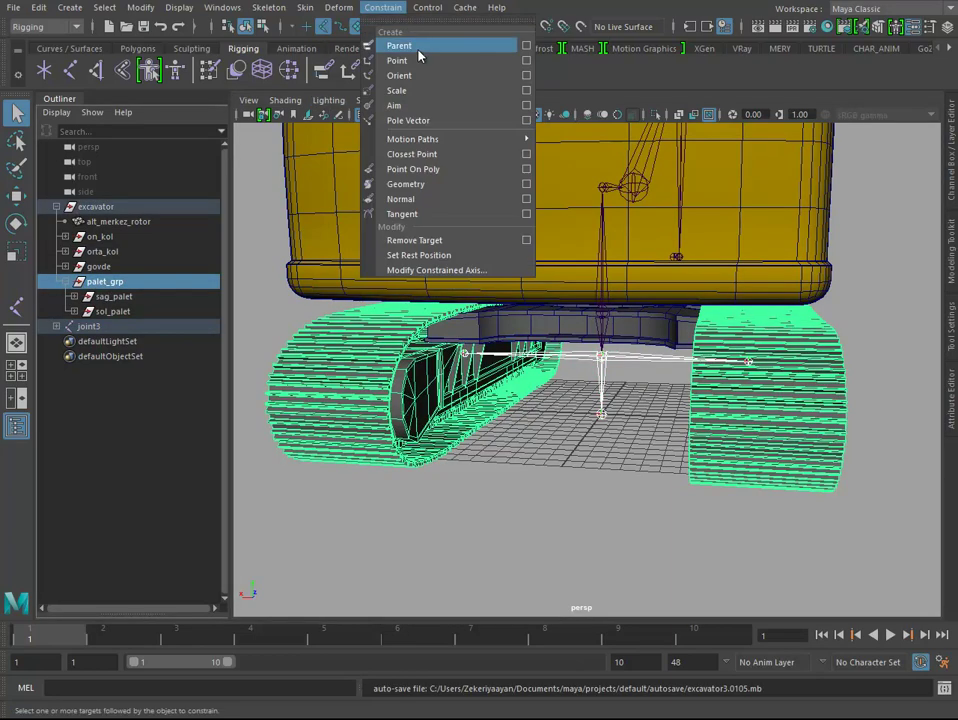
{"action": "left_click", "coordinate": [421, 56]}
Step: Parent-constrain the left track sag_palet to the joint
{"action": "left_click", "coordinate": [465, 350]}
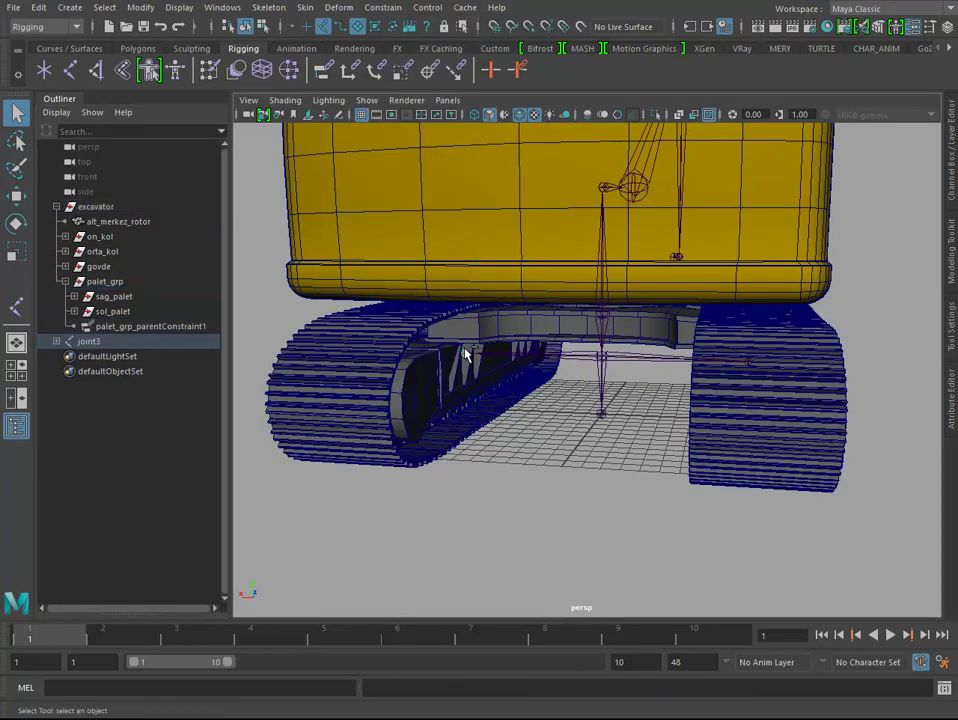
{"action": "left_click", "coordinate": [113, 298]}
{"action": "left_click", "coordinate": [383, 7]}
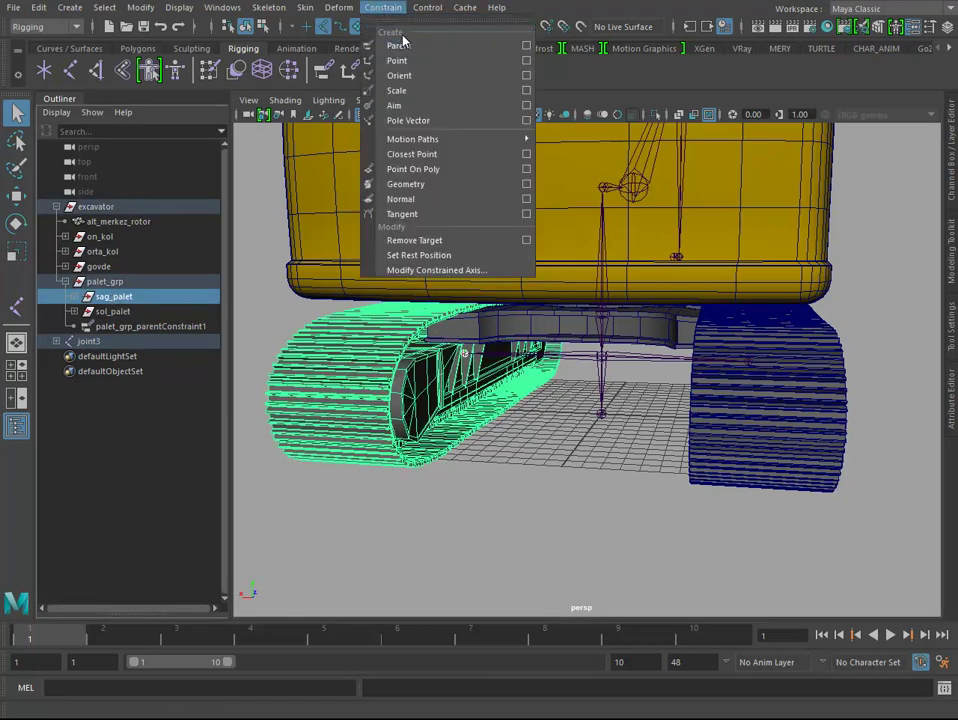
{"action": "left_click", "coordinate": [398, 39]}
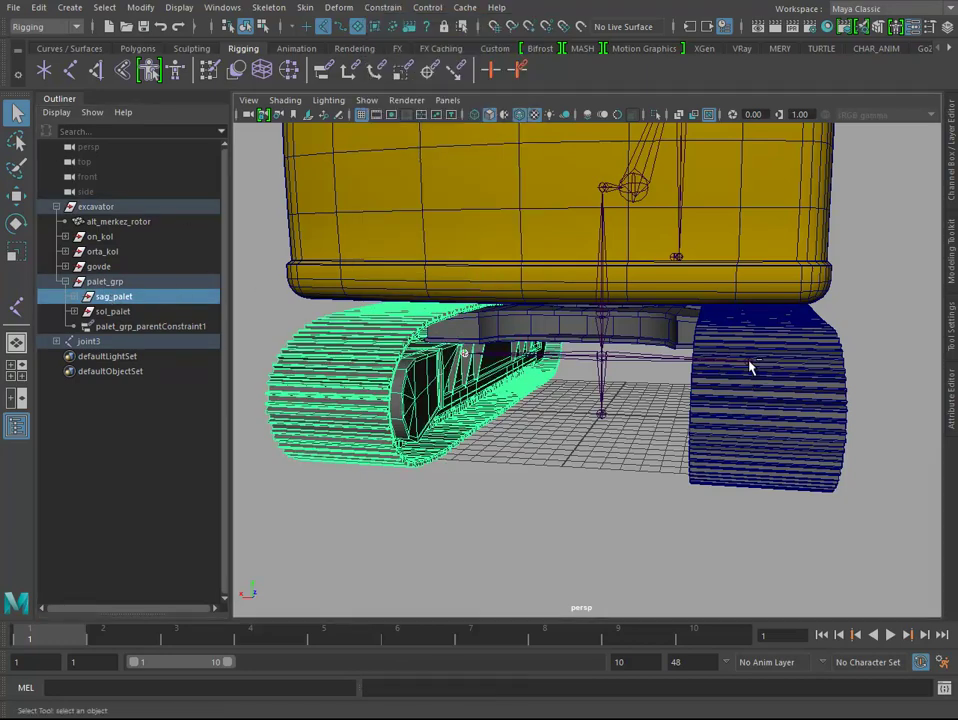
Step: Parent-constrain the right track sol_palet to the joint
{"action": "left_click", "coordinate": [660, 420]}
{"action": "left_click_drag", "start_coordinate": [749, 367], "coordinate": [359, 338], "text": "alt"}
{"action": "left_click", "coordinate": [113, 311]}
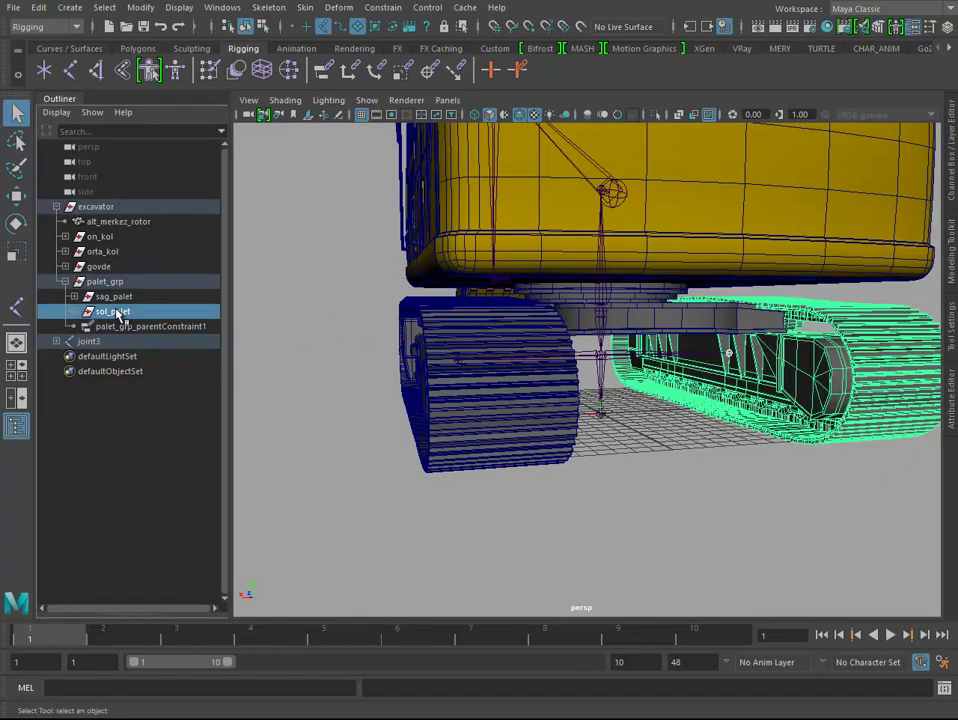
{"action": "left_click", "coordinate": [383, 7]}
{"action": "left_click", "coordinate": [409, 46]}
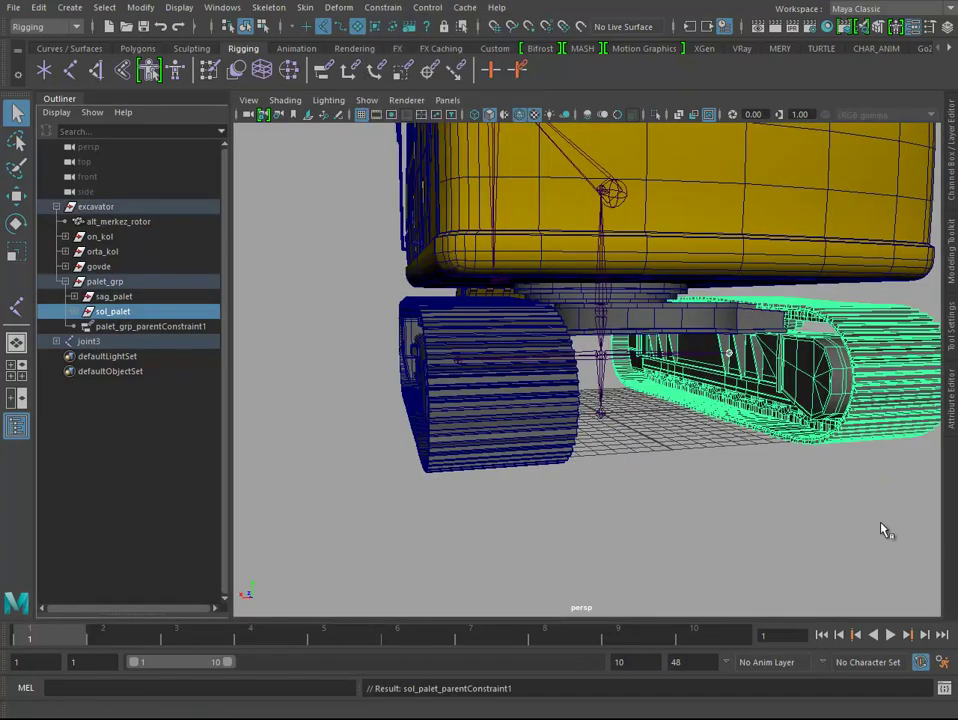
{"action": "mouse_move", "coordinate": [887, 530]}
{"action": "left_mouse_down", "text": "alt"}
{"action": "mouse_move", "coordinate": [744, 507]}
{"action": "mouse_move", "coordinate": [569, 443]}
{"action": "left_mouse_up", "text": "alt"}
{"action": "scroll", "coordinate": [571, 438], "scroll_direction": "up", "scroll_amount": 2}
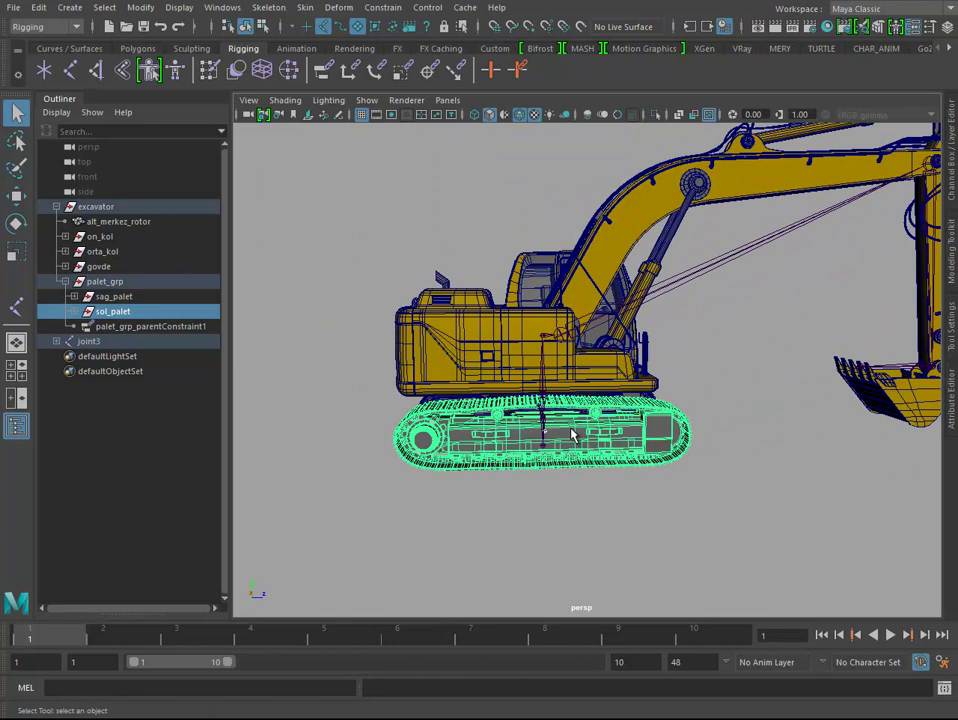
{"action": "left_click", "coordinate": [543, 383]}
Step: Move joint3 upward to check that the constrained pieces follow
{"action": "key", "text": "w"}
{"action": "scroll", "coordinate": [593, 420], "scroll_direction": "down", "scroll_amount": 3}
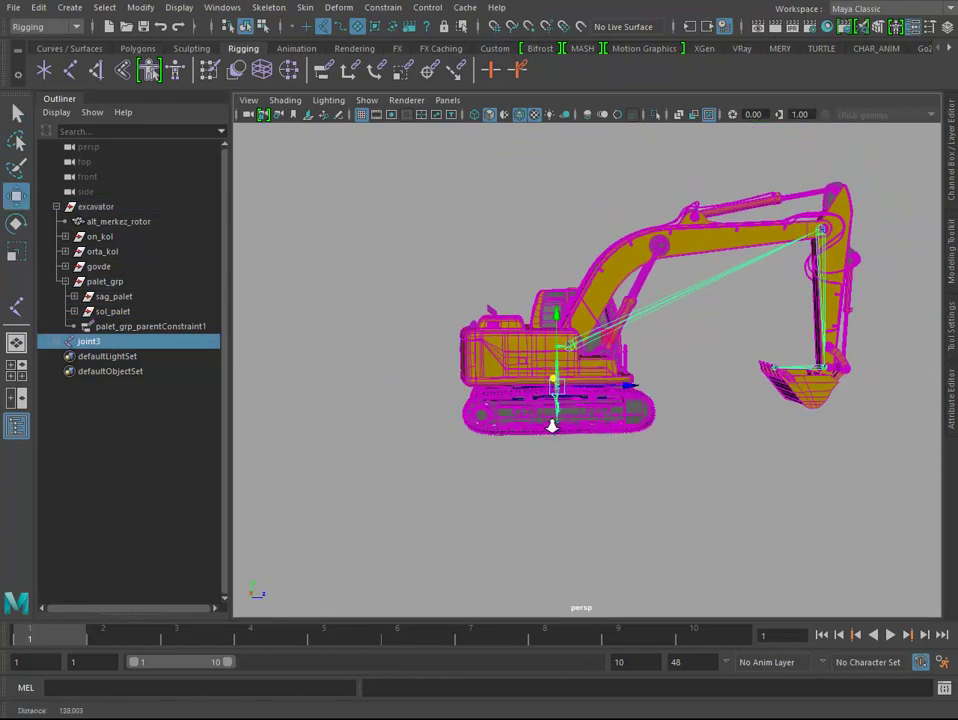
{"action": "mouse_move", "coordinate": [553, 355]}
{"action": "left_mouse_down"}
{"action": "mouse_move", "coordinate": [554, 276]}
{"action": "mouse_move", "coordinate": [555, 300]}
{"action": "mouse_move", "coordinate": [466, 246]}
{"action": "left_mouse_up"}
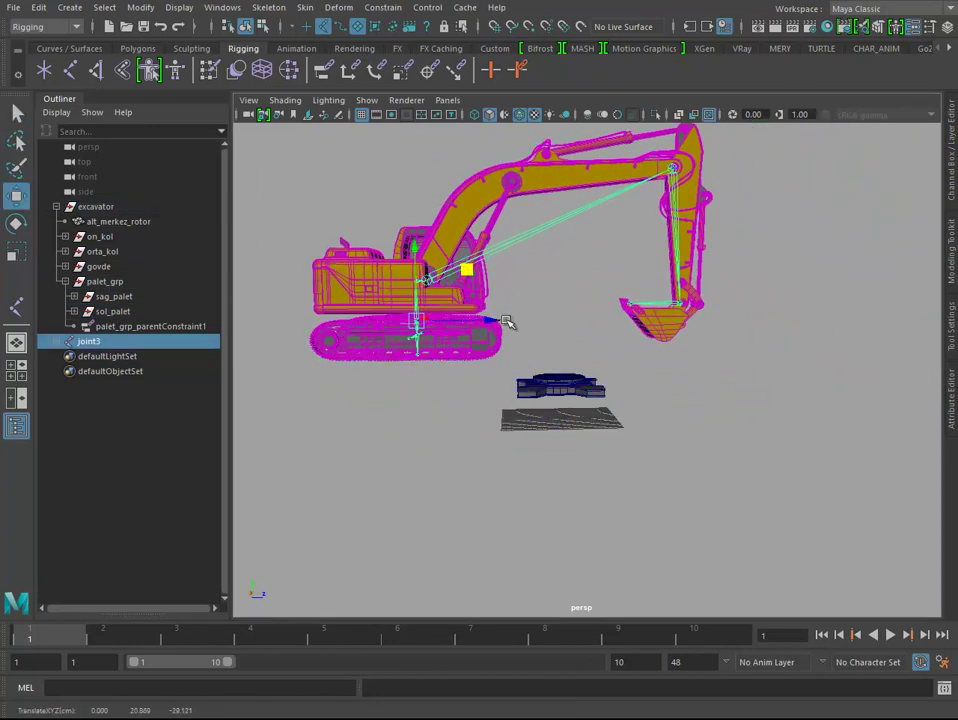
{"action": "left_click_drag", "start_coordinate": [585, 422], "coordinate": [589, 428], "text": "alt"}
{"action": "scroll", "coordinate": [627, 466], "scroll_direction": "up", "scroll_amount": 4}
{"action": "mouse_move", "coordinate": [627, 466]}
{"action": "left_mouse_down", "text": "alt"}
{"action": "mouse_move", "coordinate": [670, 426]}
{"action": "mouse_move", "coordinate": [611, 392]}
{"action": "left_mouse_up", "text": "alt"}
{"action": "scroll", "coordinate": [611, 392], "scroll_direction": "up", "scroll_amount": 5}
{"action": "left_click_drag", "start_coordinate": [676, 440], "coordinate": [631, 475], "text": "alt"}
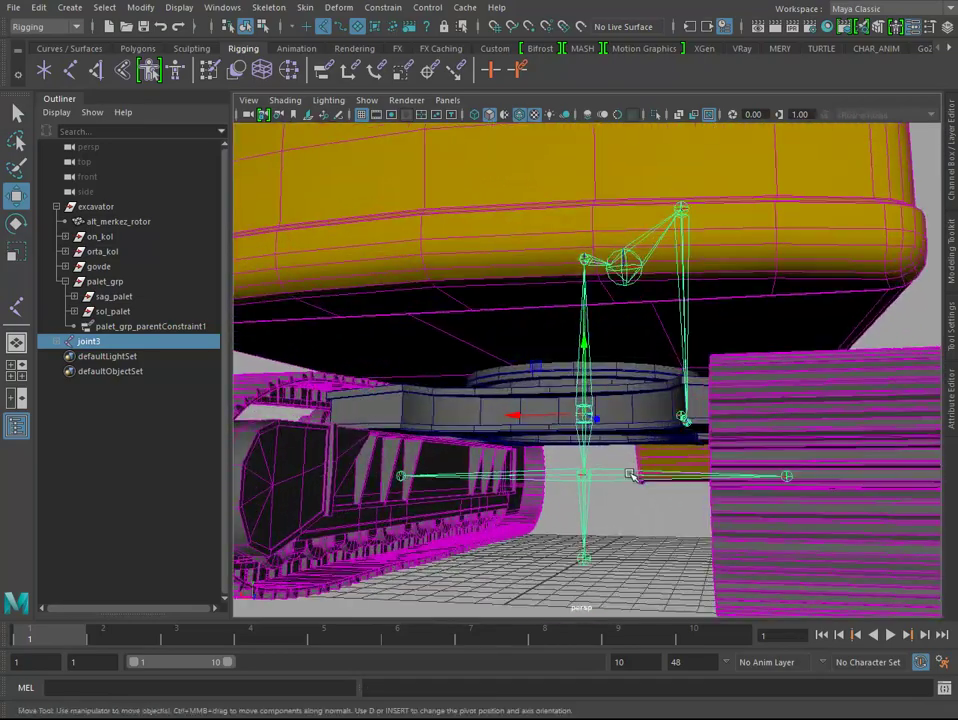
{"action": "key", "text": "q"}
Step: Parent-constrain the alt_merkez_rotor ring to joint3
{"action": "left_click", "coordinate": [625, 418]}
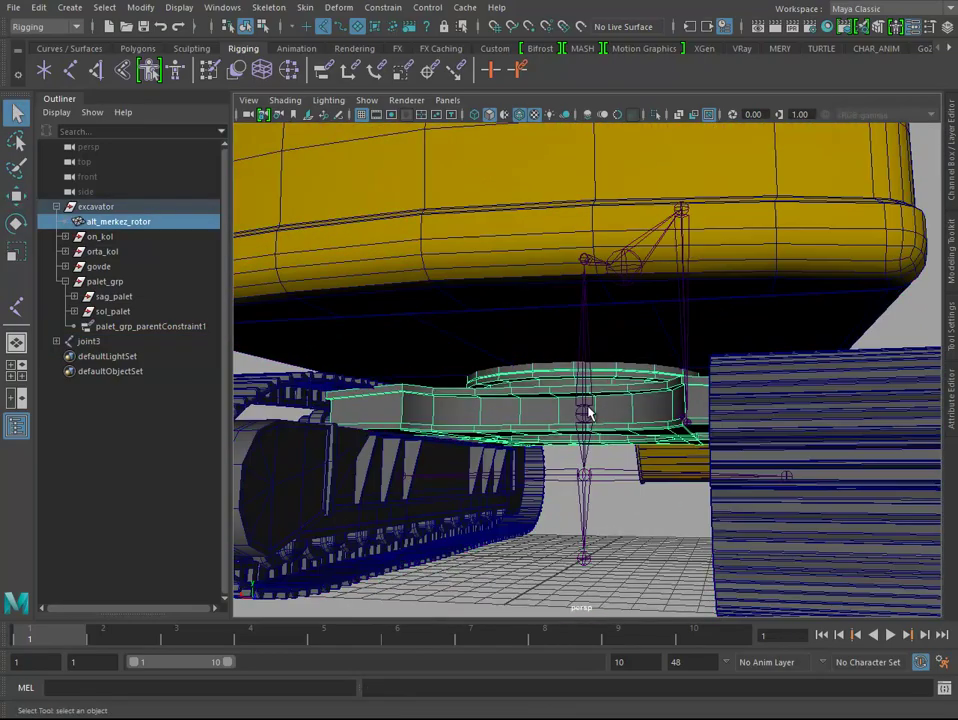
{"action": "left_click", "coordinate": [585, 413]}
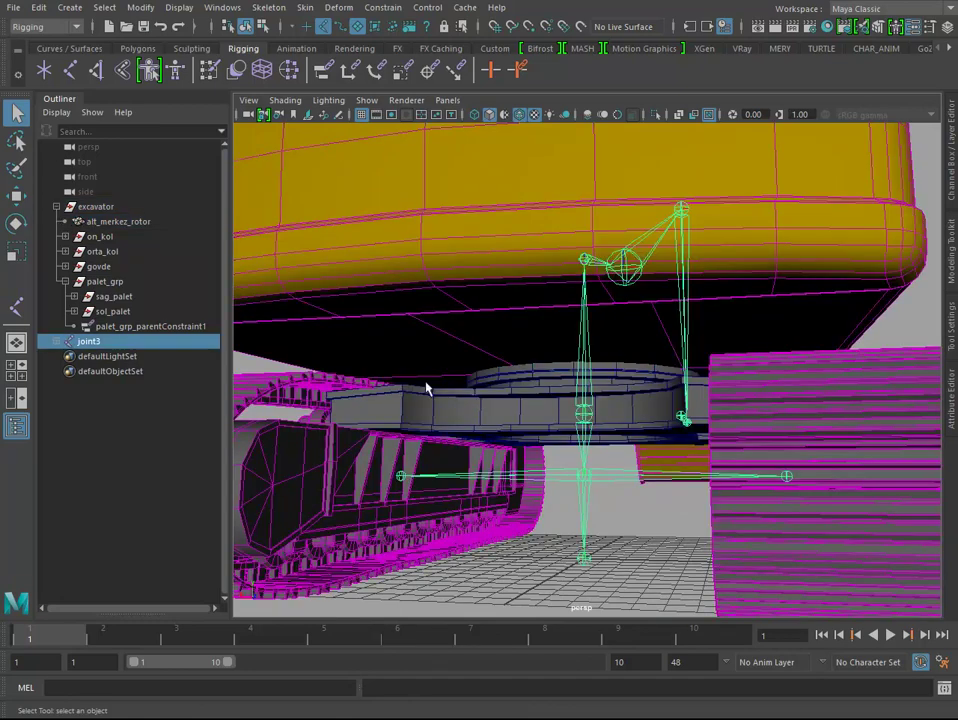
{"action": "left_click", "coordinate": [539, 420], "text": "shift"}
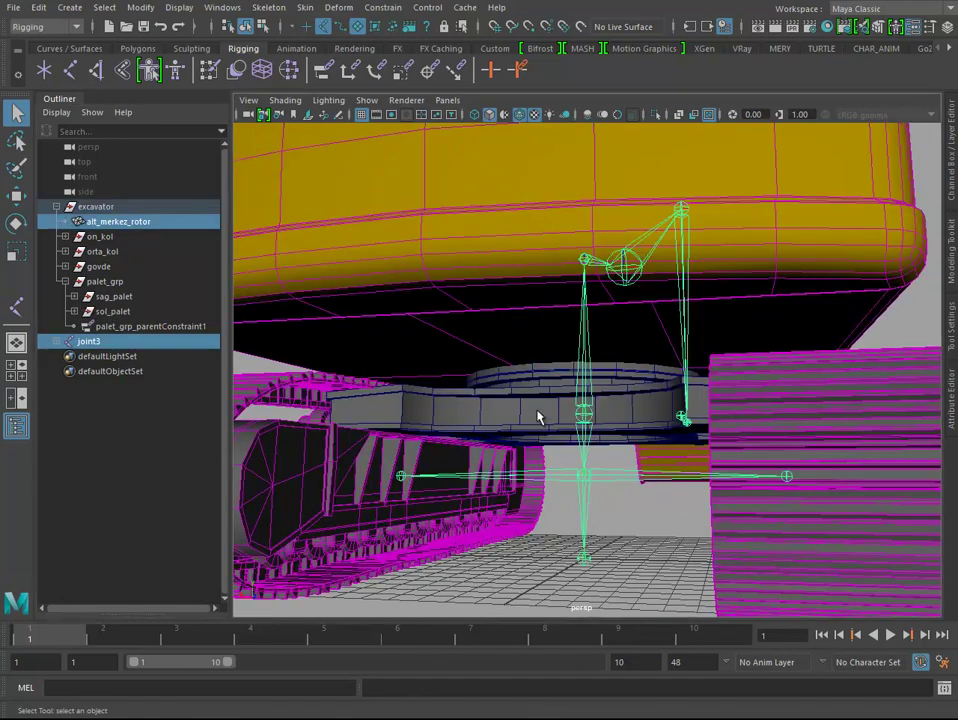
{"action": "left_click", "coordinate": [383, 7]}
{"action": "left_click", "coordinate": [400, 45]}
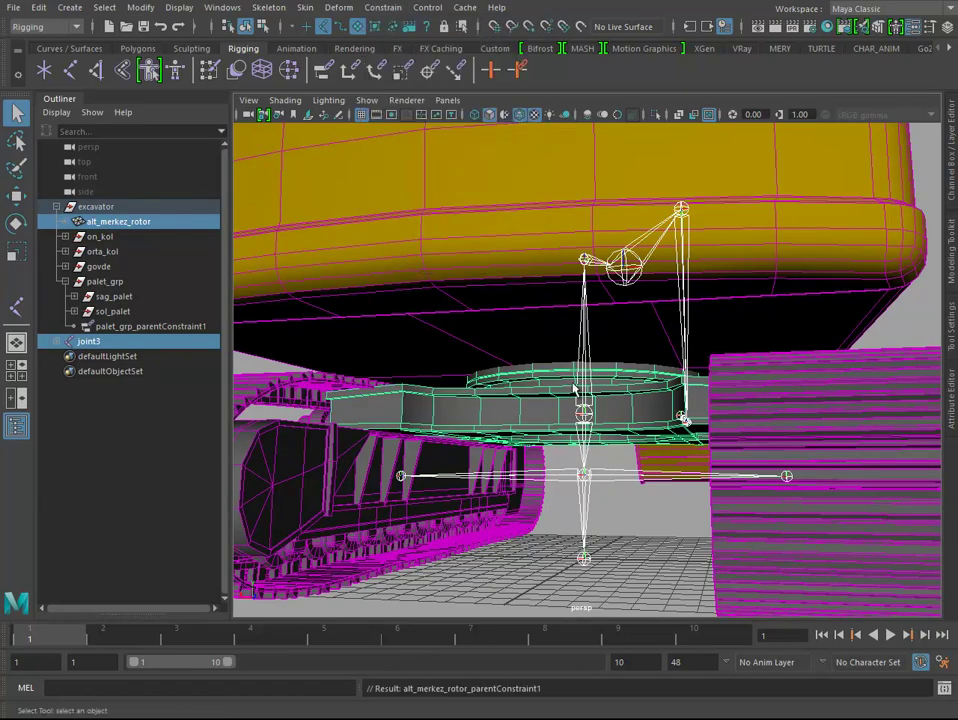
Step: Test the rig by raising it, undoing, then tilting the root joint
{"action": "left_click_drag", "start_coordinate": [664, 497], "coordinate": [462, 475], "text": "alt"}
{"action": "key", "text": "w"}
{"action": "left_click_drag", "start_coordinate": [584, 342], "coordinate": [561, 278]}
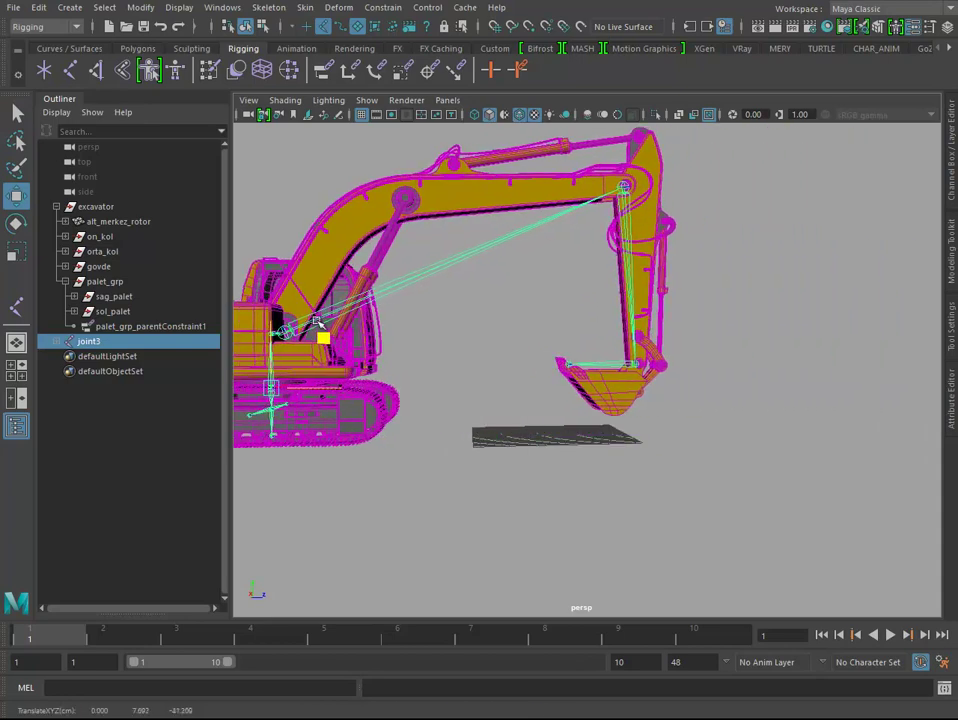
{"action": "key", "text": "ctrl+z"}
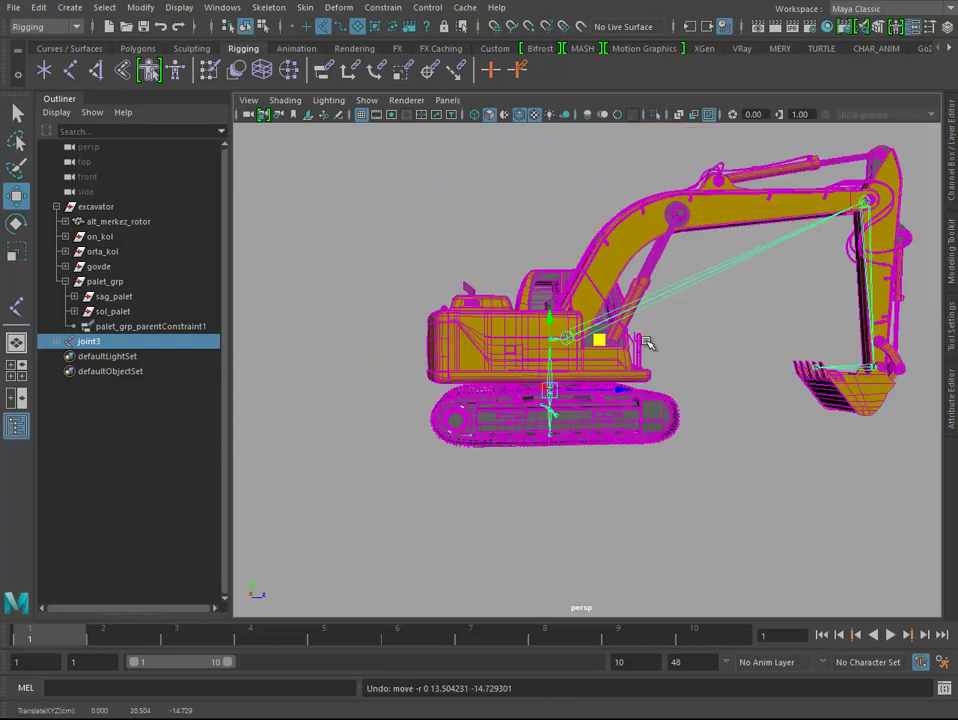
{"action": "key", "text": "q"}
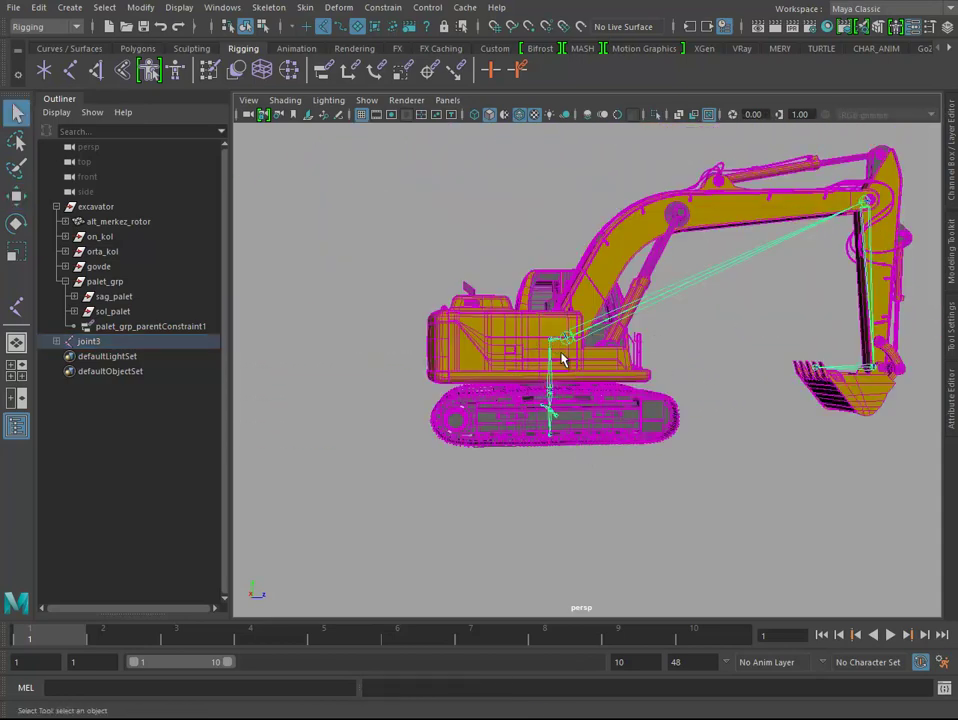
{"action": "left_click", "coordinate": [553, 345]}
{"action": "key", "text": "e"}
{"action": "mouse_move", "coordinate": [553, 350]}
{"action": "left_mouse_down"}
{"action": "mouse_move", "coordinate": [535, 381]}
{"action": "mouse_move", "coordinate": [604, 384]}
{"action": "left_mouse_up"}
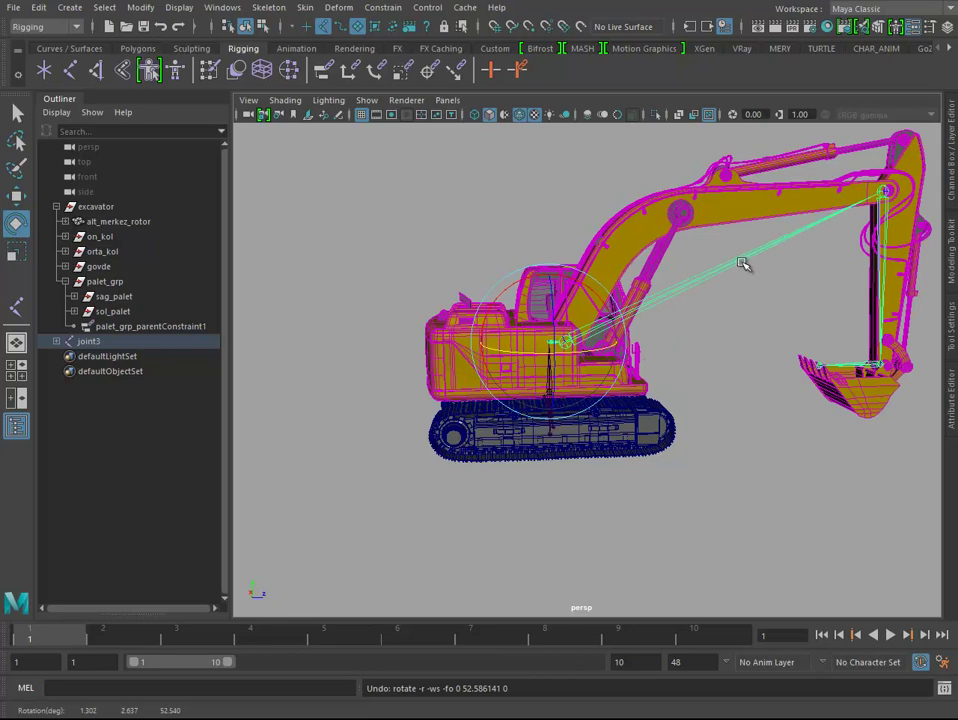
Step: Test-rotate the boom, arm and bucket joints, undoing the trial rotations
{"action": "mouse_move", "coordinate": [742, 264]}
{"action": "left_mouse_down", "text": "alt"}
{"action": "mouse_move", "coordinate": [774, 301]}
{"action": "mouse_move", "coordinate": [583, 322]}
{"action": "left_mouse_up", "text": "alt"}
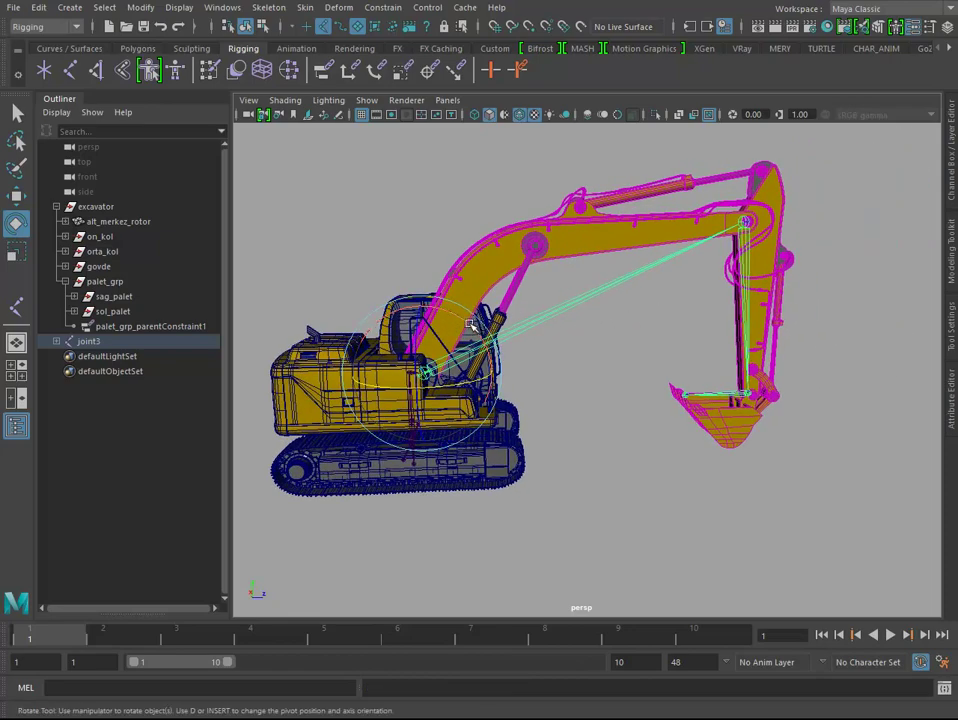
{"action": "mouse_move", "coordinate": [470, 325]}
{"action": "left_mouse_down"}
{"action": "mouse_move", "coordinate": [422, 305]}
{"action": "mouse_move", "coordinate": [425, 294]}
{"action": "left_mouse_up"}
{"action": "key", "text": "ctrl+z"}
{"action": "left_click", "coordinate": [748, 268]}
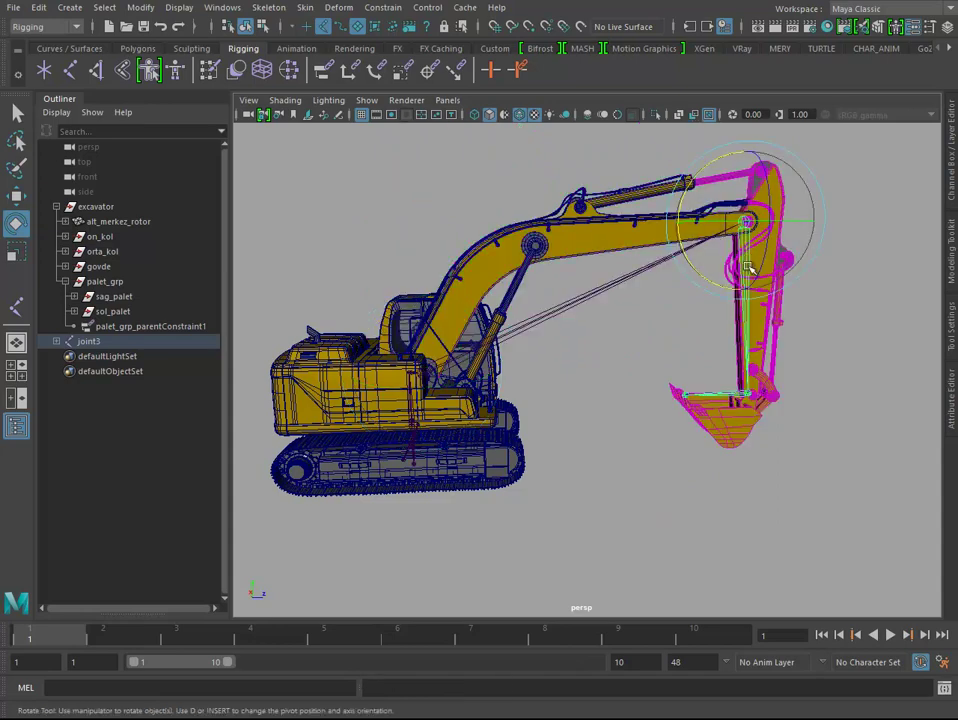
{"action": "mouse_move", "coordinate": [705, 270]}
{"action": "left_mouse_down"}
{"action": "mouse_move", "coordinate": [763, 284]}
{"action": "mouse_move", "coordinate": [597, 290]}
{"action": "left_mouse_up"}
{"action": "key", "text": "ctrl+z"}
{"action": "key", "text": "ctrl+z"}
{"action": "key", "text": "ctrl+z"}
{"action": "key", "text": "ctrl+z"}
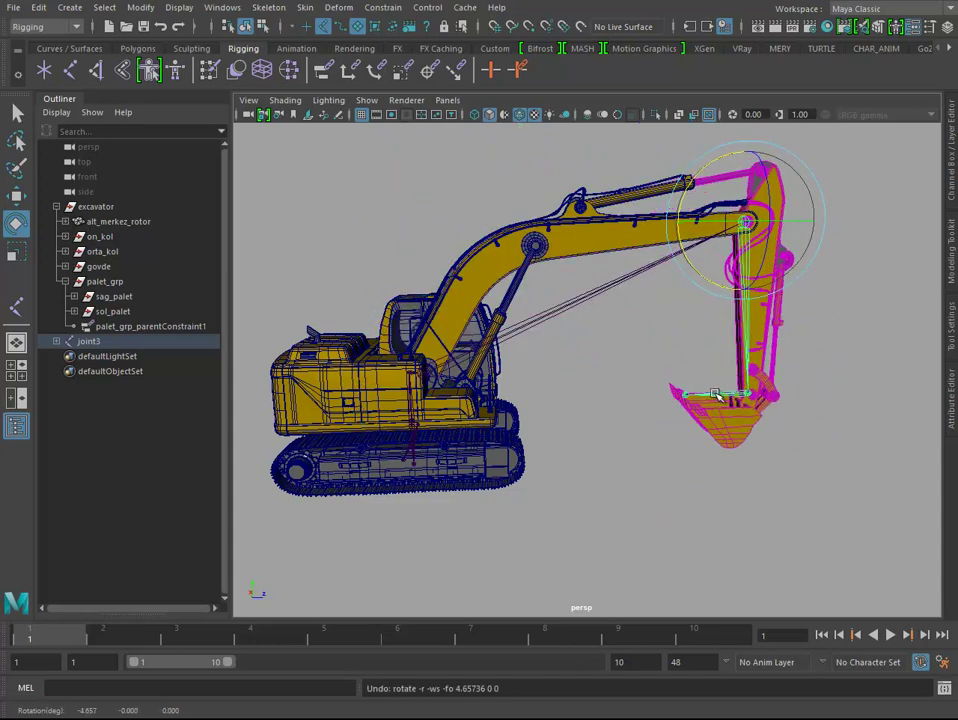
{"action": "key", "text": "ctrl+z"}
{"action": "mouse_move", "coordinate": [705, 360]}
{"action": "left_mouse_down"}
{"action": "mouse_move", "coordinate": [663, 378]}
{"action": "mouse_move", "coordinate": [684, 342]}
{"action": "mouse_move", "coordinate": [418, 437]}
{"action": "mouse_move", "coordinate": [535, 436]}
{"action": "mouse_move", "coordinate": [520, 483]}
{"action": "mouse_move", "coordinate": [480, 470]}
{"action": "mouse_move", "coordinate": [440, 487]}
{"action": "mouse_move", "coordinate": [588, 470]}
{"action": "left_mouse_up"}
Step: Select the tracks and trial-move the right track to check its behaviour
{"action": "key", "text": "q"}
{"action": "left_click", "coordinate": [547, 476]}
{"action": "key", "text": "e"}
{"action": "scroll", "coordinate": [578, 426], "scroll_direction": "up", "scroll_amount": 2}
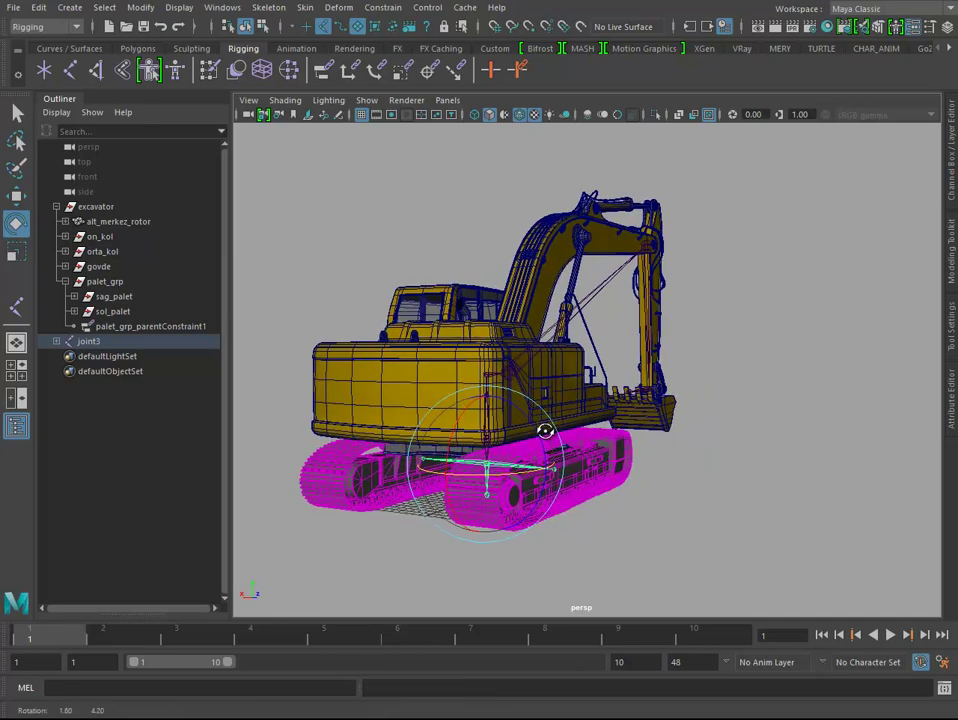
{"action": "scroll", "coordinate": [541, 423], "scroll_direction": "up", "scroll_amount": 3}
{"action": "scroll", "coordinate": [618, 314], "scroll_direction": "up", "scroll_amount": 4}
{"action": "key", "text": "q"}
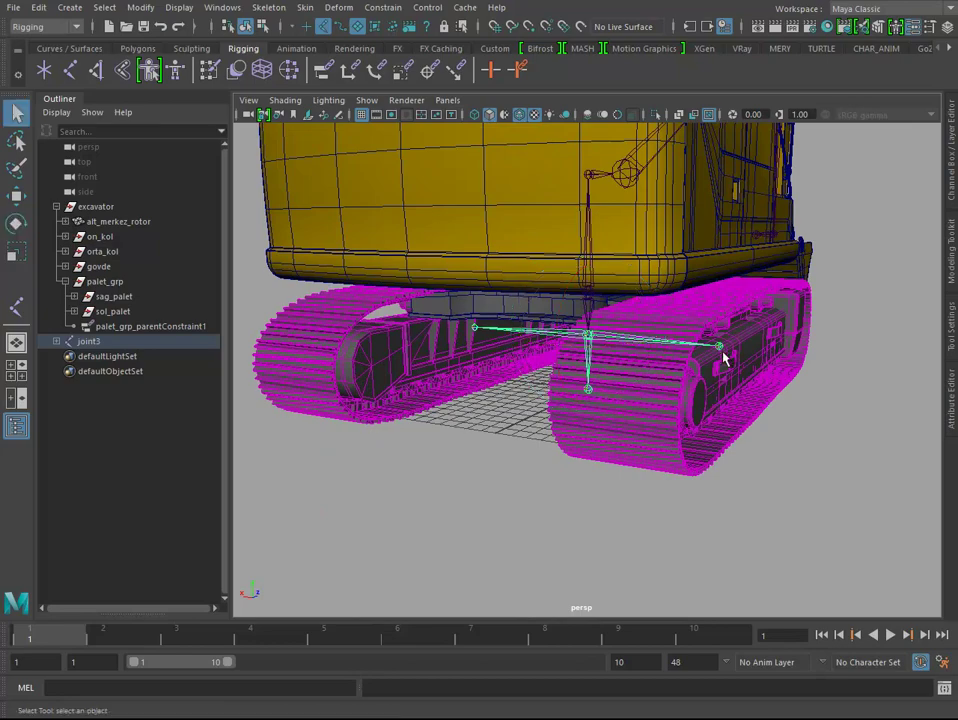
{"action": "left_click", "coordinate": [720, 346]}
{"action": "key", "text": "w"}
{"action": "left_click_drag", "start_coordinate": [677, 297], "coordinate": [491, 334]}
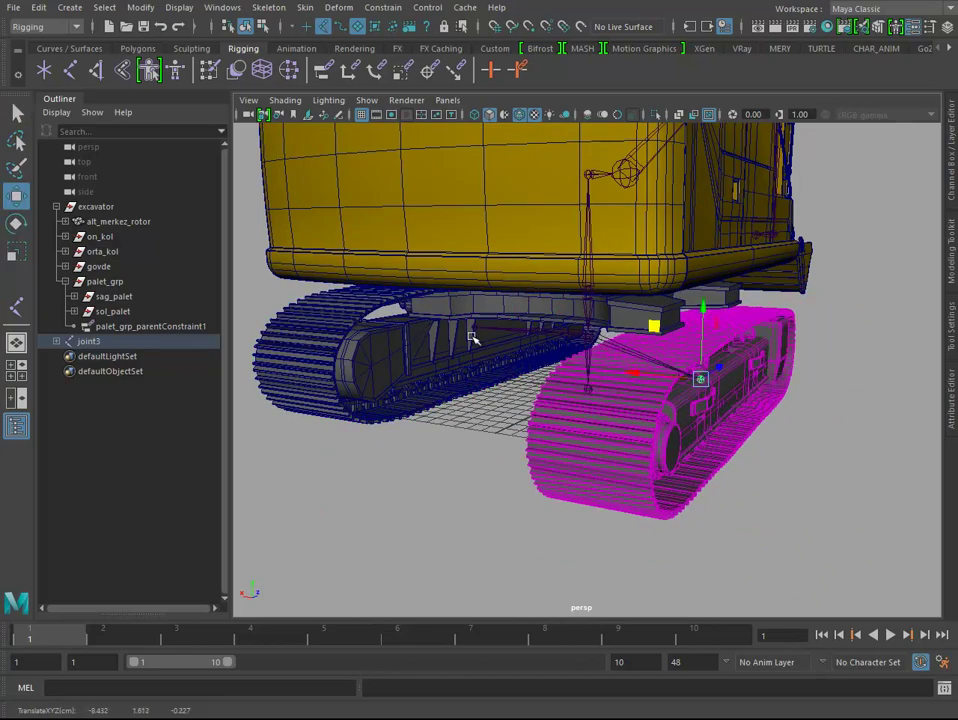
{"action": "left_click_drag", "start_coordinate": [438, 279], "coordinate": [453, 304]}
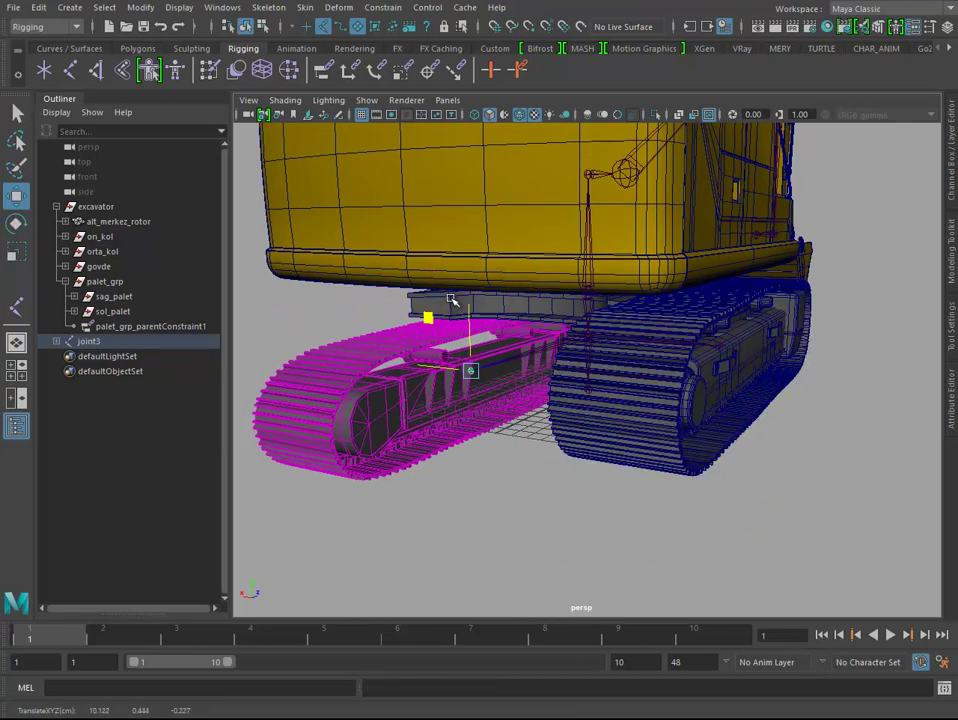
{"action": "scroll", "coordinate": [684, 435], "scroll_direction": "down", "scroll_amount": 3}
{"action": "mouse_move", "coordinate": [717, 443]}
{"action": "left_mouse_down", "text": "alt"}
{"action": "mouse_move", "coordinate": [538, 403]}
{"action": "mouse_move", "coordinate": [673, 449]}
{"action": "mouse_move", "coordinate": [637, 387]}
{"action": "mouse_move", "coordinate": [689, 418]}
{"action": "left_mouse_up", "text": "alt"}
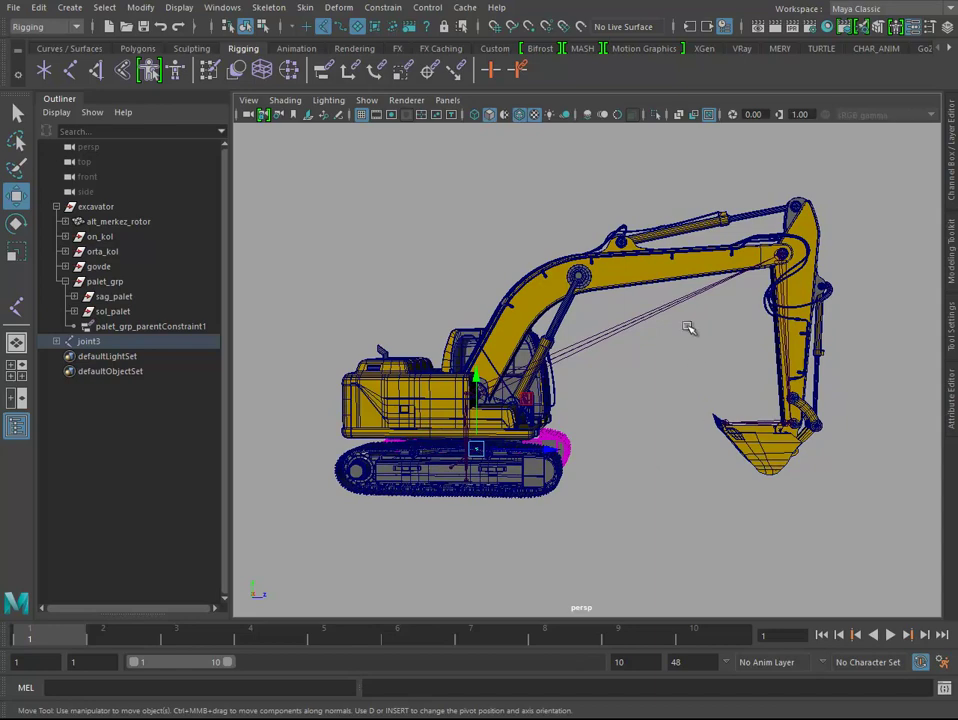
Step: Select the boom hydraulic cylinder, its rod, and the bucket cylinder with its lower rod
{"action": "left_click", "coordinate": [750, 222]}
{"action": "scroll", "coordinate": [627, 261], "scroll_direction": "up", "scroll_amount": 3}
{"action": "scroll", "coordinate": [588, 306], "scroll_direction": "up", "scroll_amount": 3}
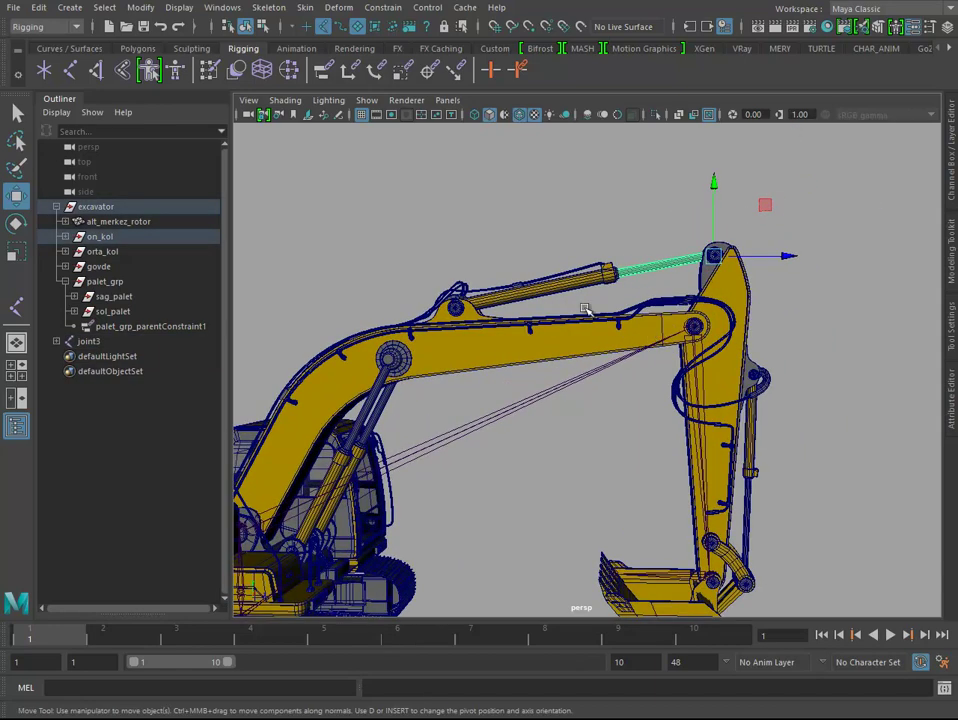
{"action": "left_click", "coordinate": [591, 310]}
{"action": "left_click", "coordinate": [598, 283]}
{"action": "key", "text": "q"}
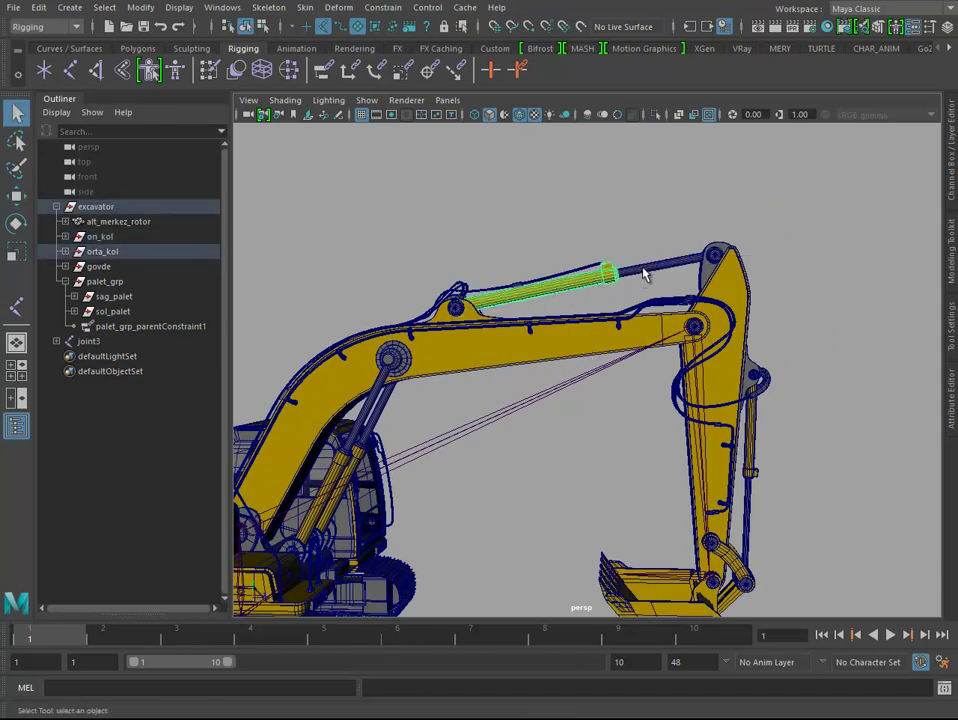
{"action": "left_click", "coordinate": [625, 268]}
{"action": "left_click_drag", "start_coordinate": [625, 268], "coordinate": [771, 360], "text": "alt"}
{"action": "left_click", "coordinate": [771, 360], "text": "shift"}
{"action": "left_click", "coordinate": [765, 425], "text": "shift"}
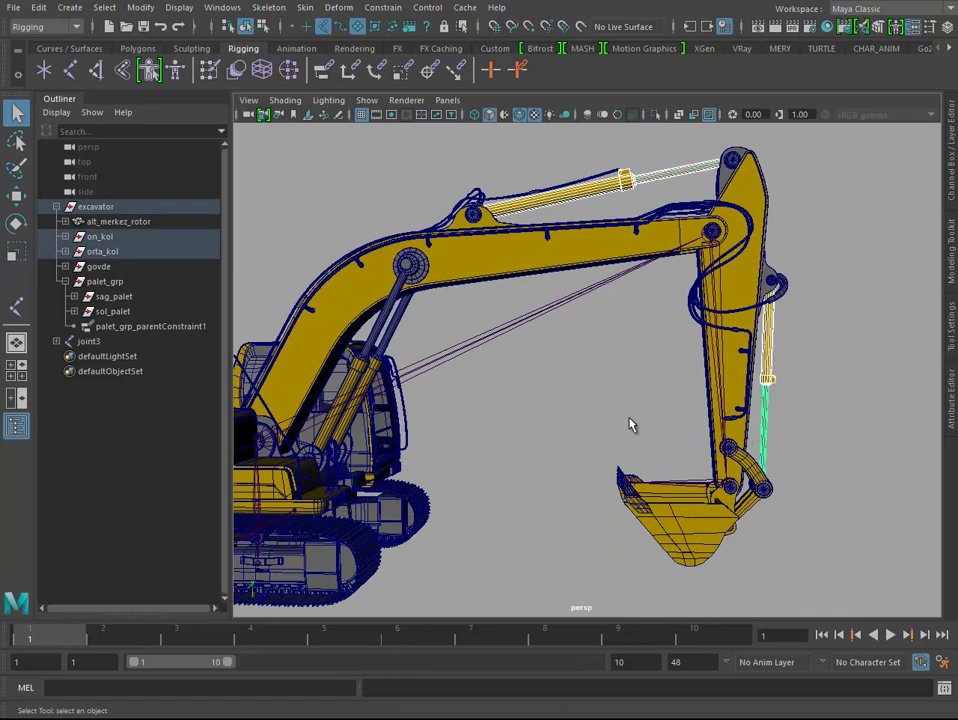
Step: Add the boom cylinder rod and lower boom cylinder body to the selection
{"action": "left_click", "coordinate": [380, 334], "text": "shift"}
{"action": "left_click", "coordinate": [381, 358], "text": "shift"}
{"action": "left_click", "coordinate": [375, 343], "text": "shift"}
{"action": "left_click", "coordinate": [376, 374], "text": "shift"}
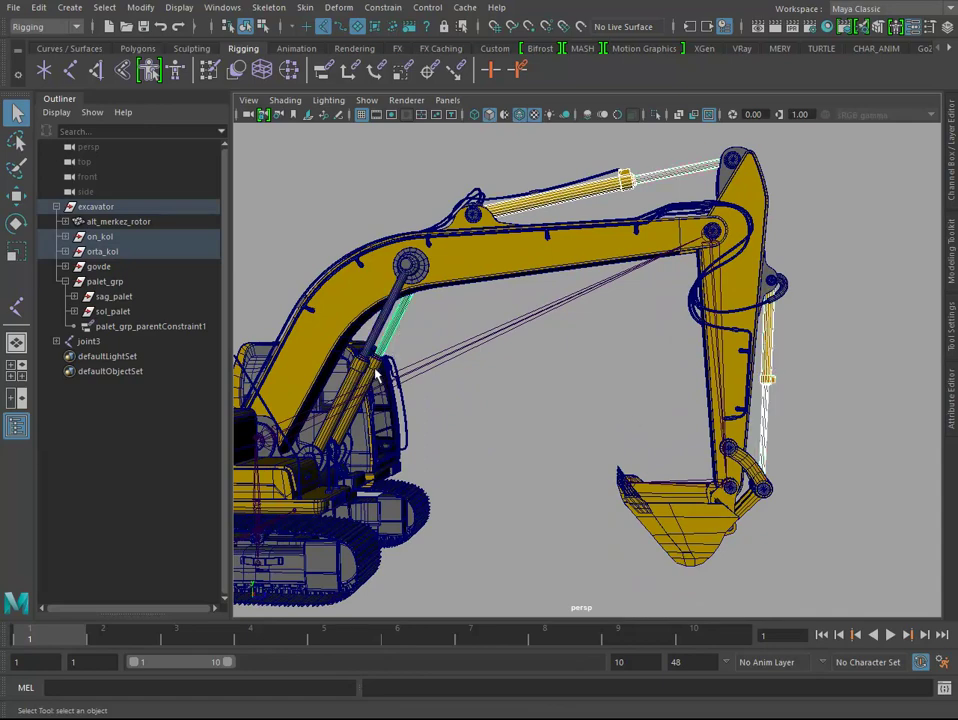
{"action": "left_click", "coordinate": [369, 352], "text": "shift"}
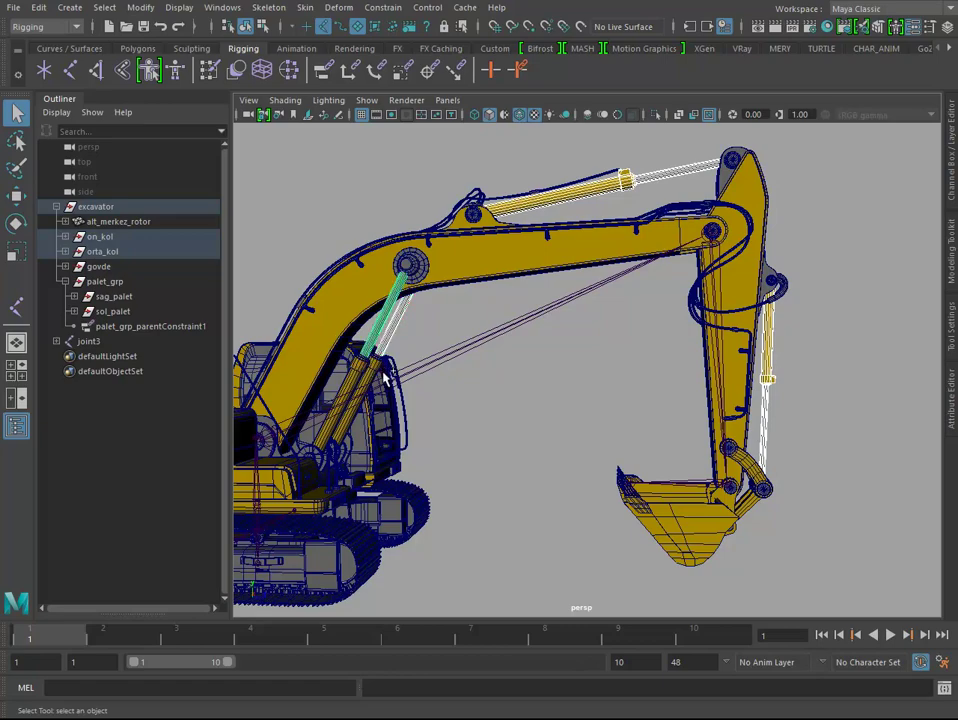
{"action": "left_click_drag", "start_coordinate": [387, 376], "coordinate": [481, 375], "text": "alt"}
{"action": "left_click", "coordinate": [474, 397], "text": "shift"}
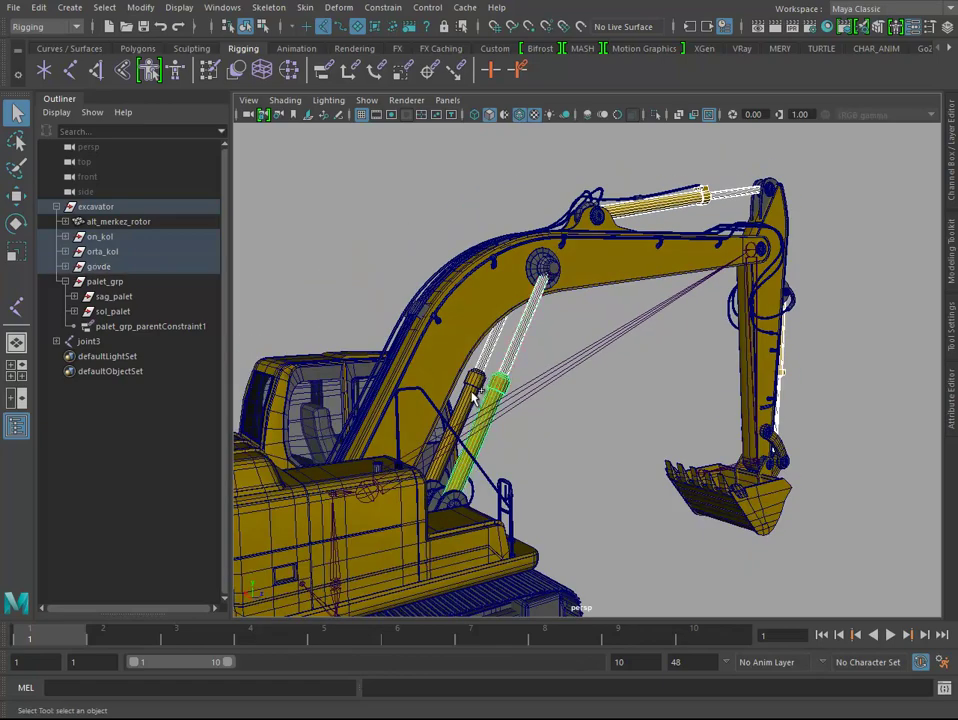
{"action": "right_click_drag", "start_coordinate": [597, 408], "coordinate": [507, 391], "text": "alt"}
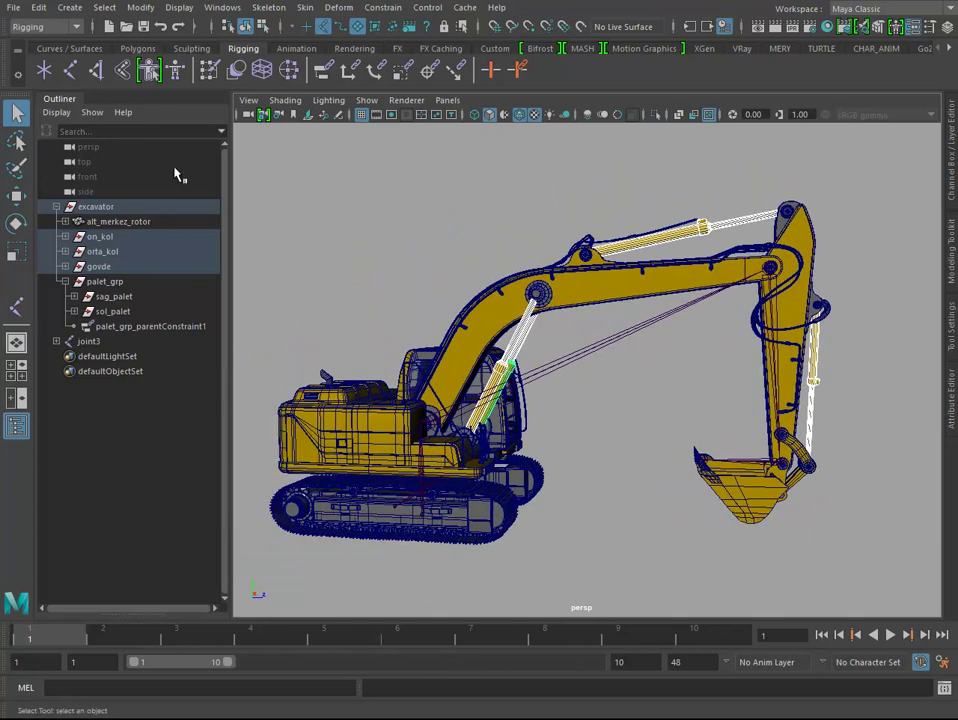
Step: Freeze the transformations of the selected hydraulic cylinder pieces
{"action": "left_click", "coordinate": [141, 8]}
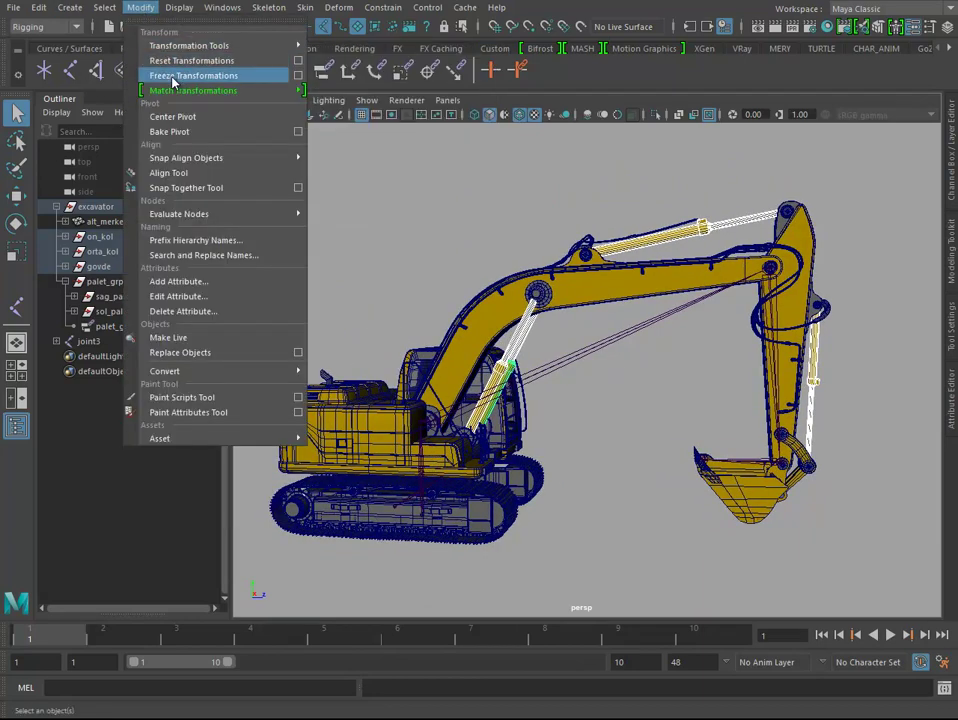
{"action": "left_click", "coordinate": [172, 76]}
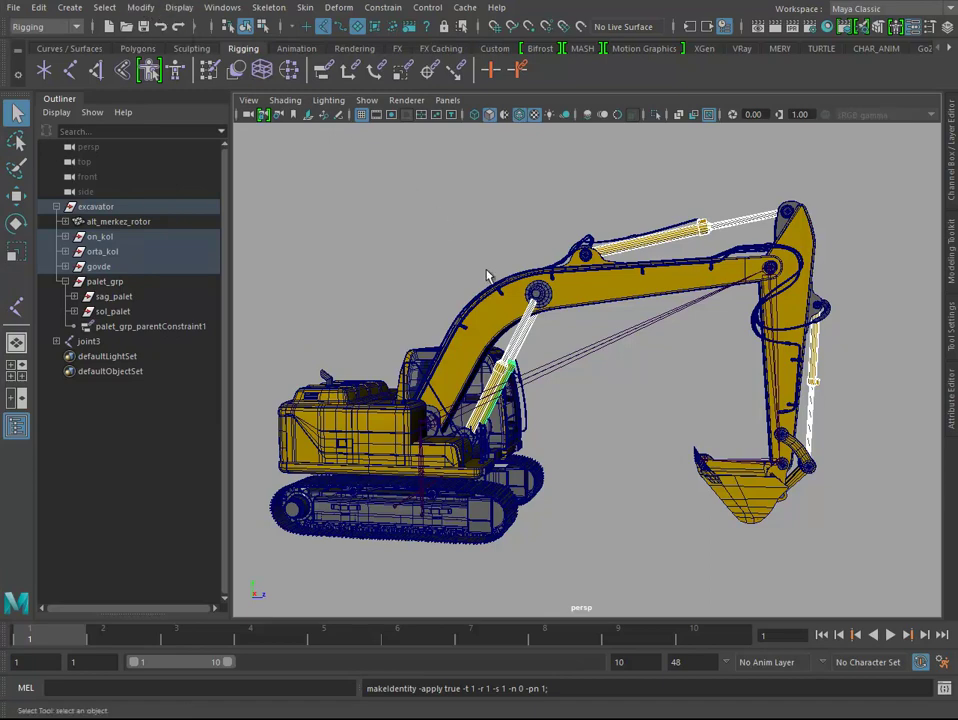
{"action": "left_click_drag", "start_coordinate": [488, 274], "coordinate": [443, 242], "text": "alt"}
Step: Centre the pivots of the selected cylinder pieces
{"action": "left_click", "coordinate": [140, 8]}
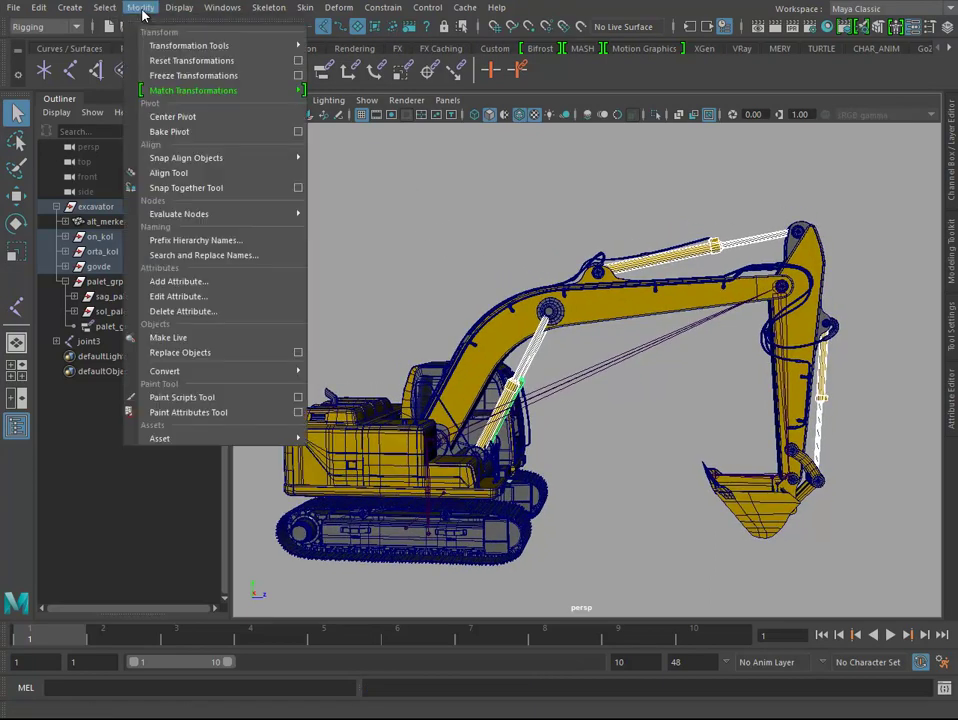
{"action": "left_click", "coordinate": [200, 124]}
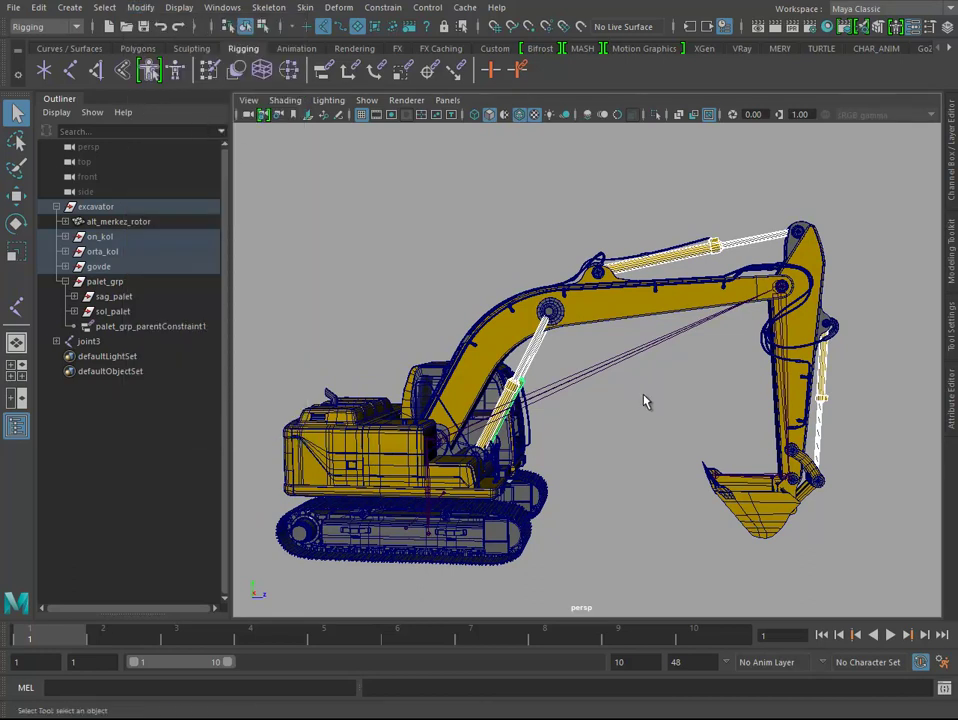
{"action": "left_click", "coordinate": [540, 345]}
Step: Nudge the boom cylinder slightly, then select the bucket cylinder in the enlarged side view
{"action": "key", "text": "w"}
{"action": "left_click_drag", "start_coordinate": [531, 374], "coordinate": [560, 338]}
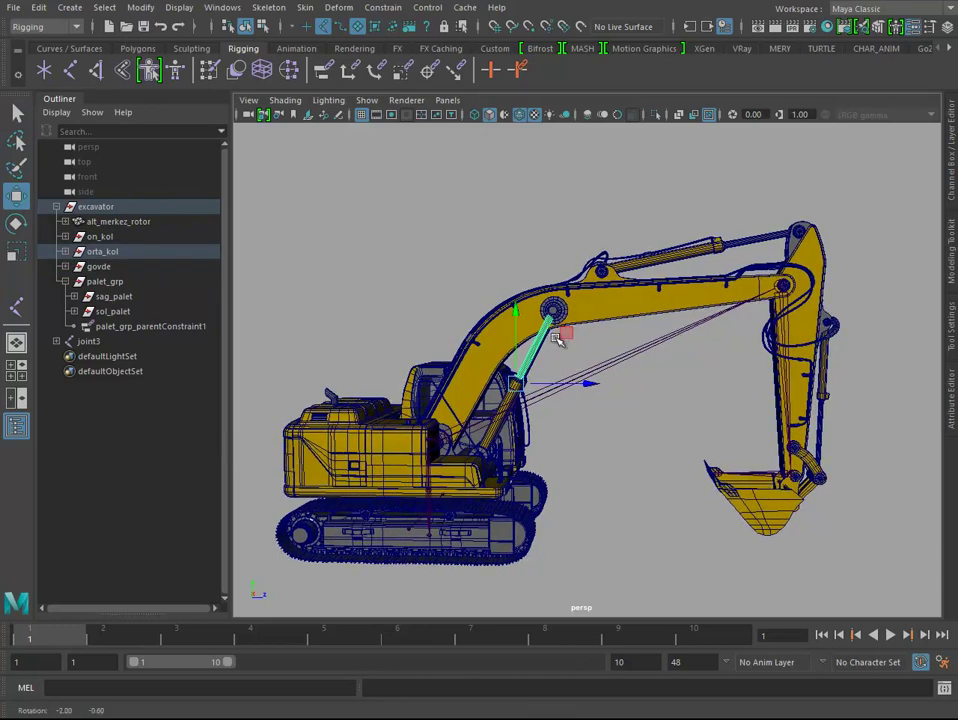
{"action": "key", "text": "space"}
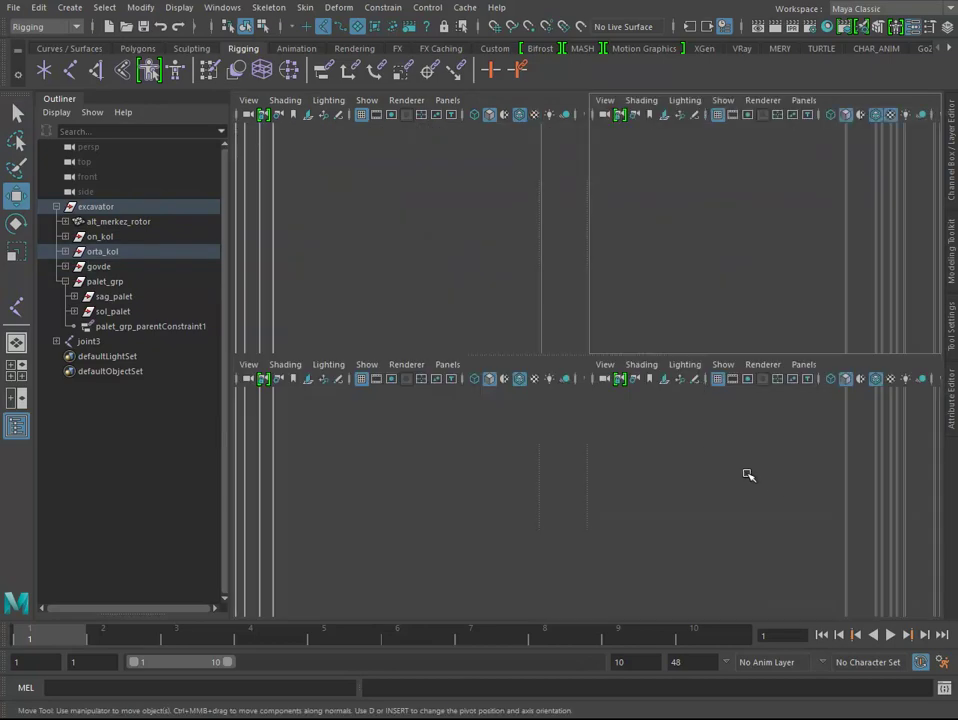
{"action": "key", "text": "space"}
{"action": "mouse_move", "coordinate": [744, 465]}
{"action": "middle_mouse_down", "text": "alt"}
{"action": "mouse_move", "coordinate": [723, 466]}
{"action": "mouse_move", "coordinate": [513, 368]}
{"action": "mouse_move", "coordinate": [582, 331]}
{"action": "mouse_move", "coordinate": [372, 450]}
{"action": "middle_mouse_up", "text": "alt"}
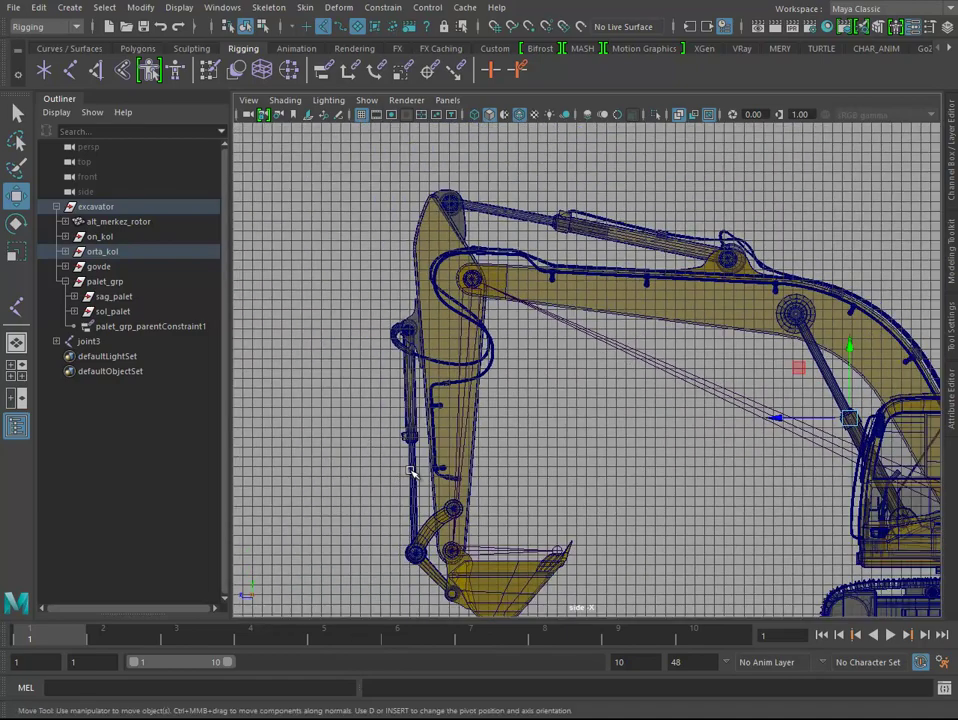
{"action": "left_click", "coordinate": [411, 471]}
{"action": "scroll", "coordinate": [482, 517], "scroll_direction": "up", "scroll_amount": 2}
{"action": "middle_click_drag", "start_coordinate": [498, 348], "coordinate": [430, 272], "text": "alt"}
{"action": "scroll", "coordinate": [453, 415], "scroll_direction": "up", "scroll_amount": 2}
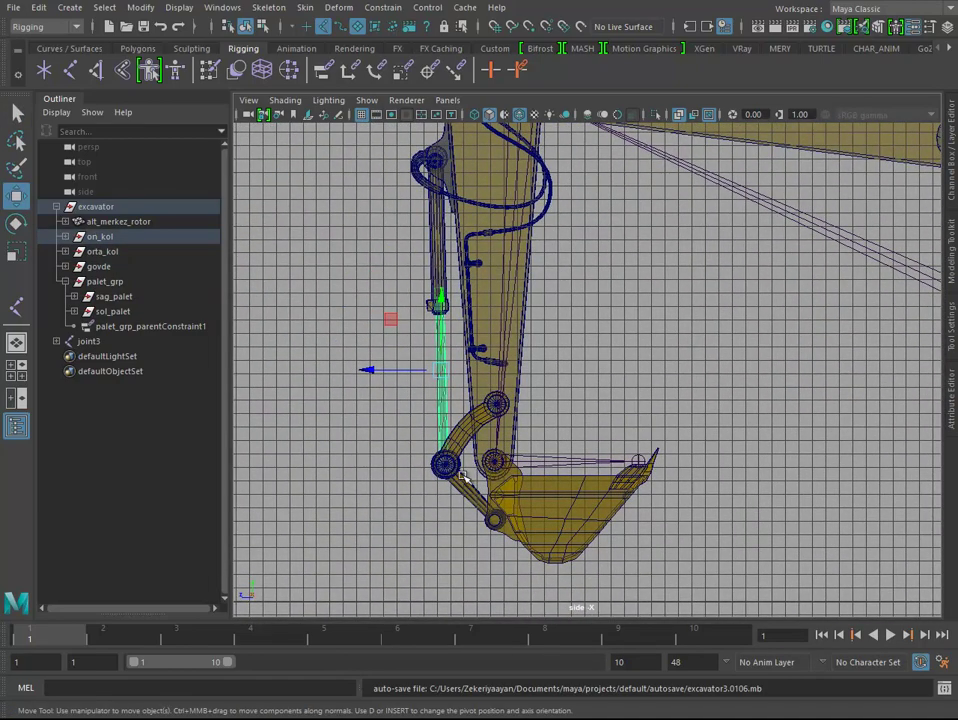
Step: Move the bucket cylinder's pivot down to the centre of the lower arm joint
{"action": "key", "text": "d"}
{"action": "middle_click_drag", "start_coordinate": [378, 302], "coordinate": [378, 397]}
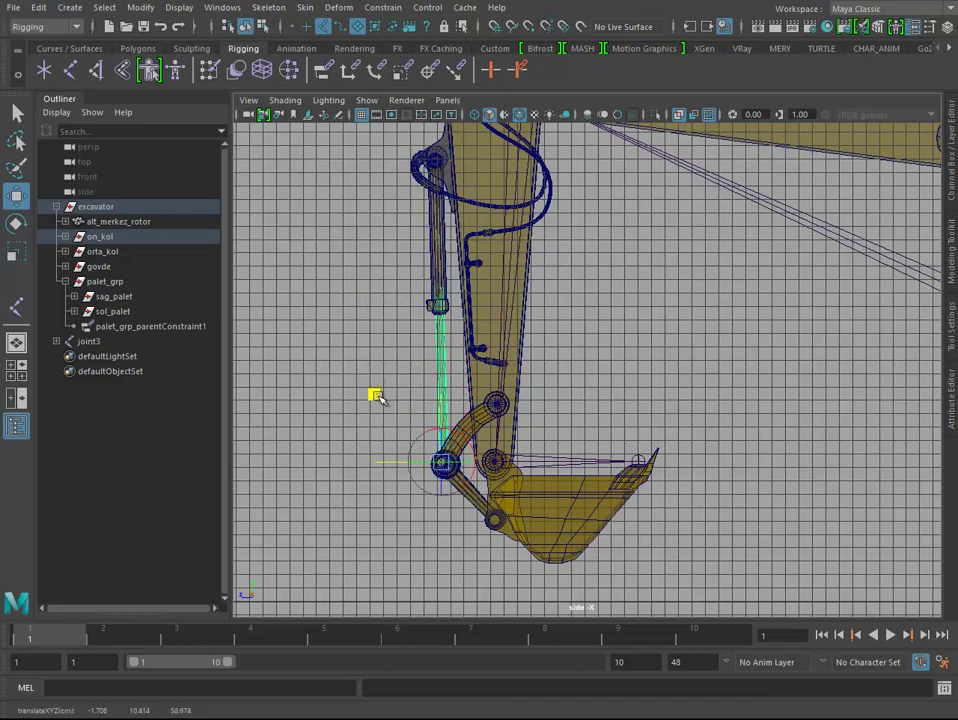
{"action": "scroll", "coordinate": [535, 375], "scroll_direction": "up", "scroll_amount": 2}
{"action": "scroll", "coordinate": [526, 385], "scroll_direction": "up", "scroll_amount": 3}
{"action": "scroll", "coordinate": [453, 439], "scroll_direction": "up", "scroll_amount": 3}
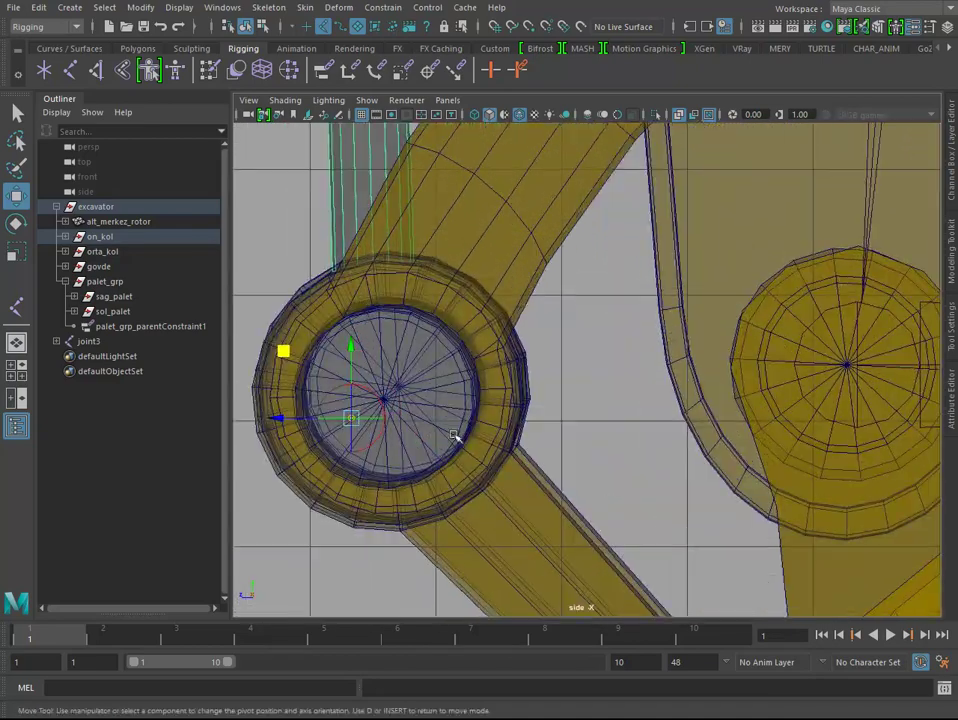
{"action": "mouse_move", "coordinate": [453, 439]}
{"action": "middle_mouse_down", "text": "alt"}
{"action": "mouse_move", "coordinate": [719, 534]}
{"action": "mouse_move", "coordinate": [622, 449]}
{"action": "middle_mouse_up", "text": "alt"}
{"action": "scroll", "coordinate": [627, 434], "scroll_direction": "up", "scroll_amount": 1}
{"action": "scroll", "coordinate": [645, 452], "scroll_direction": "up", "scroll_amount": 1}
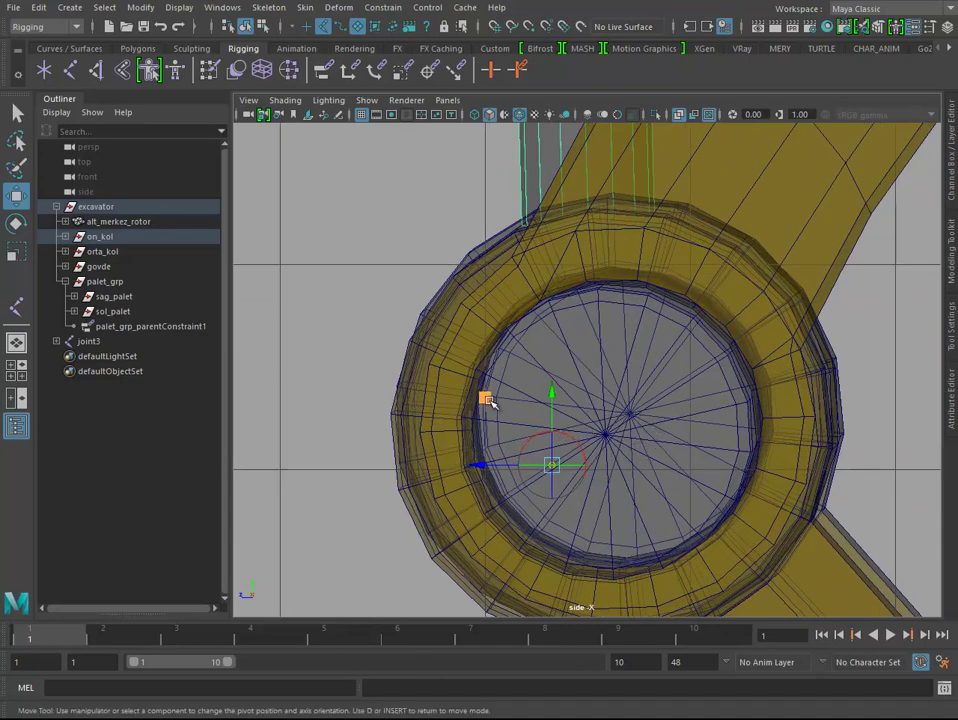
{"action": "middle_click_drag", "start_coordinate": [517, 391], "coordinate": [553, 364]}
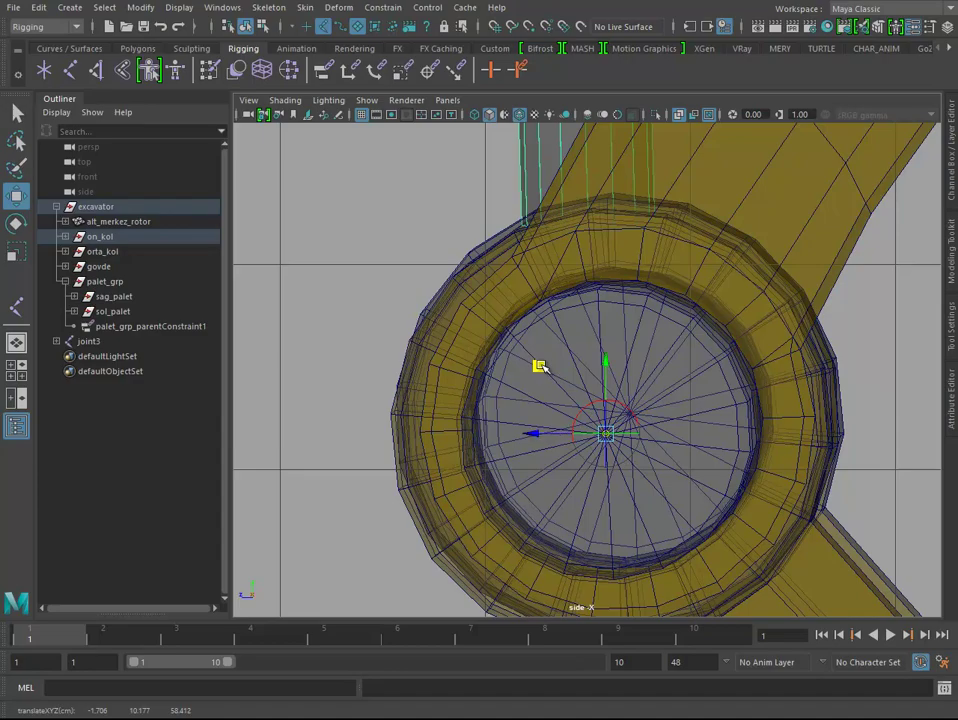
{"action": "scroll", "coordinate": [674, 408], "scroll_direction": "down", "scroll_amount": 5}
{"action": "scroll", "coordinate": [674, 408], "scroll_direction": "down", "scroll_amount": 3}
Step: Readjust the bucket cylinder's pivot onto the joint centre in the side view
{"action": "key", "text": "space"}
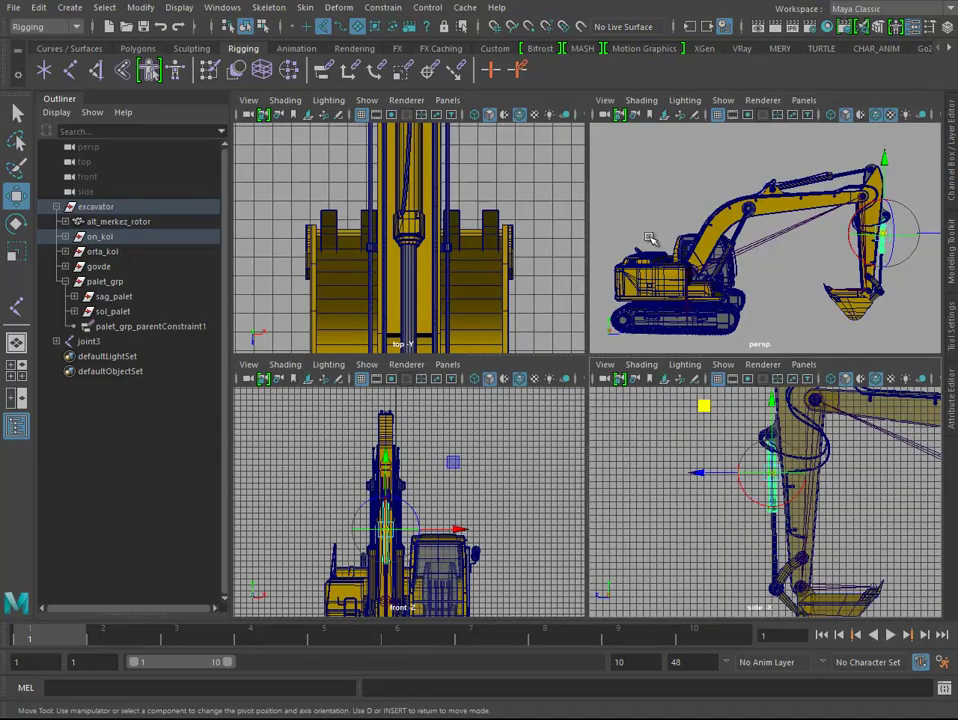
{"action": "key", "text": "space"}
{"action": "scroll", "coordinate": [449, 481], "scroll_direction": "up", "scroll_amount": 5}
{"action": "middle_click_drag", "start_coordinate": [449, 481], "coordinate": [438, 242]}
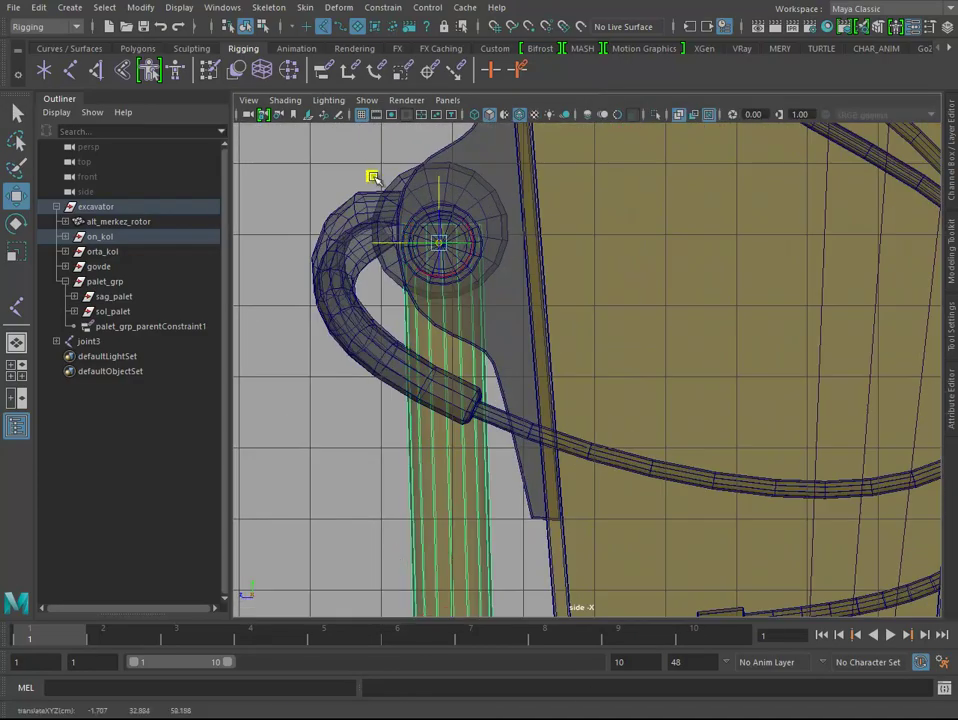
{"action": "scroll", "coordinate": [438, 242], "scroll_direction": "up", "scroll_amount": 2}
{"action": "scroll", "coordinate": [644, 421], "scroll_direction": "up", "scroll_amount": 4}
{"action": "scroll", "coordinate": [644, 421], "scroll_direction": "down", "scroll_amount": 8}
{"action": "scroll", "coordinate": [866, 482], "scroll_direction": "up", "scroll_amount": 3}
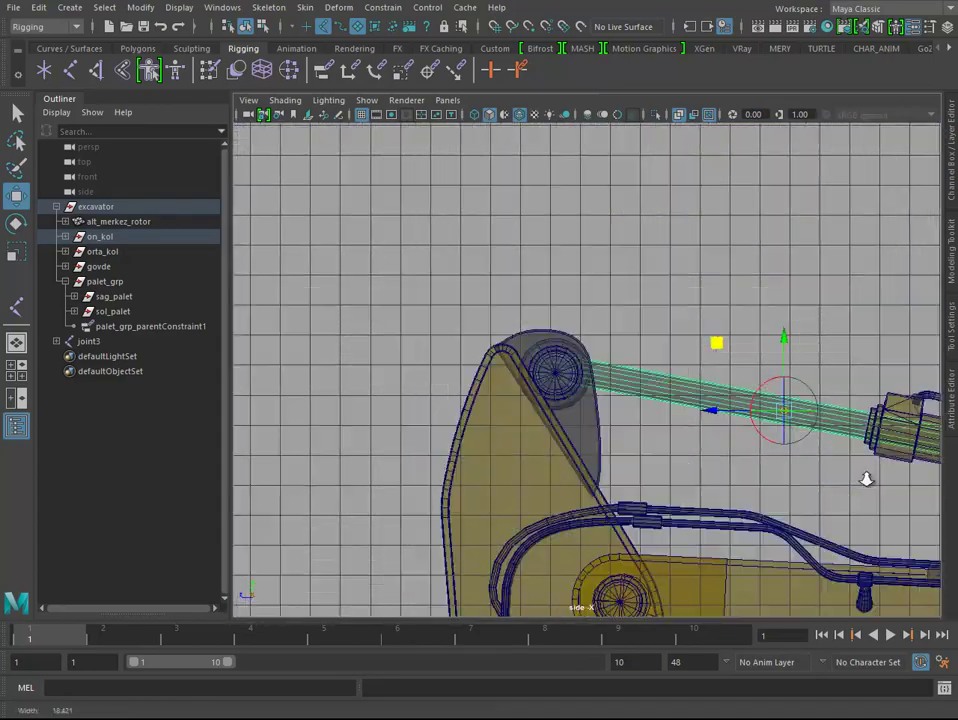
{"action": "scroll", "coordinate": [461, 309], "scroll_direction": "up", "scroll_amount": 2}
{"action": "scroll", "coordinate": [459, 309], "scroll_direction": "up", "scroll_amount": 3}
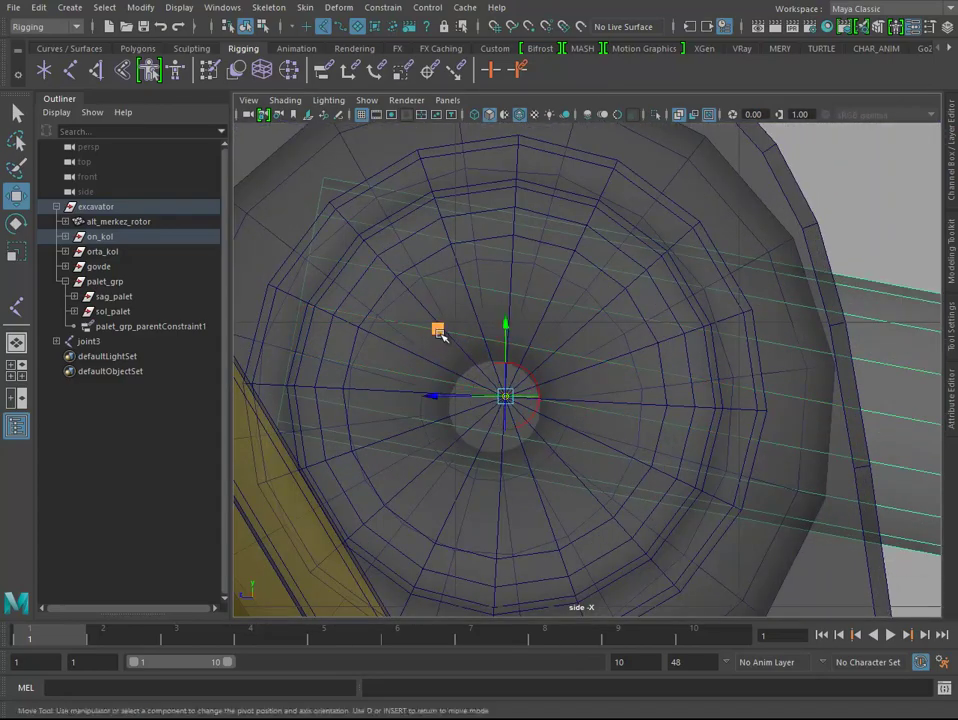
{"action": "scroll", "coordinate": [425, 397], "scroll_direction": "down", "scroll_amount": 5}
Step: Select orta_kol, frame it, and drag its pivot onto the hinge centre
{"action": "key", "text": "Right"}
{"action": "key", "text": "f"}
{"action": "scroll", "coordinate": [600, 390], "scroll_direction": "up", "scroll_amount": 4}
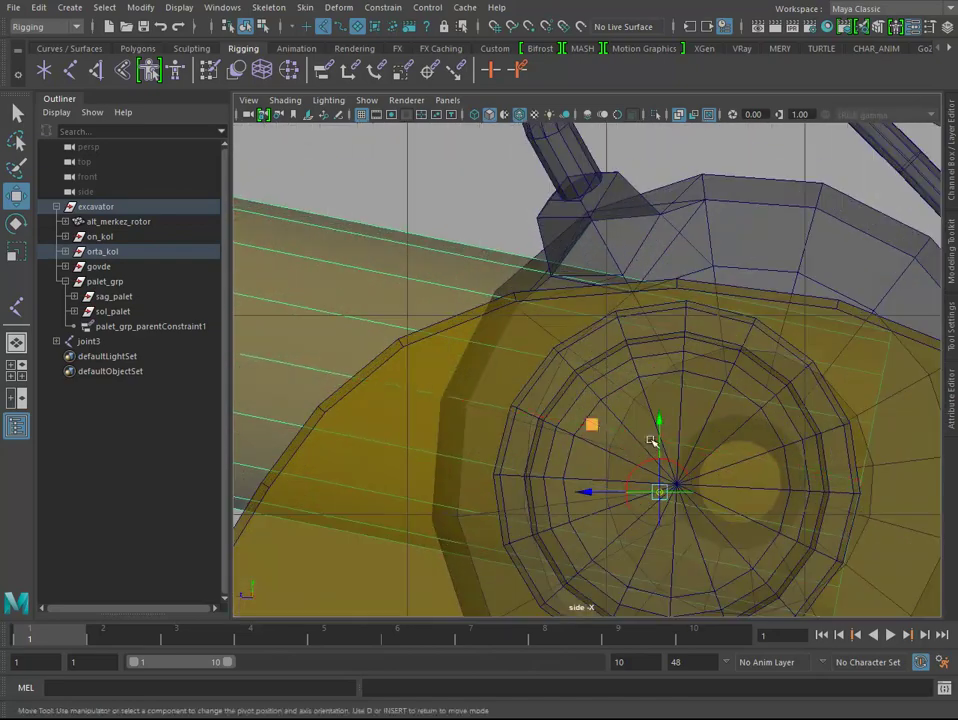
{"action": "scroll", "coordinate": [612, 418], "scroll_direction": "down", "scroll_amount": 5}
{"action": "scroll", "coordinate": [633, 568], "scroll_direction": "up", "scroll_amount": 2}
{"action": "scroll", "coordinate": [443, 327], "scroll_direction": "up", "scroll_amount": 3}
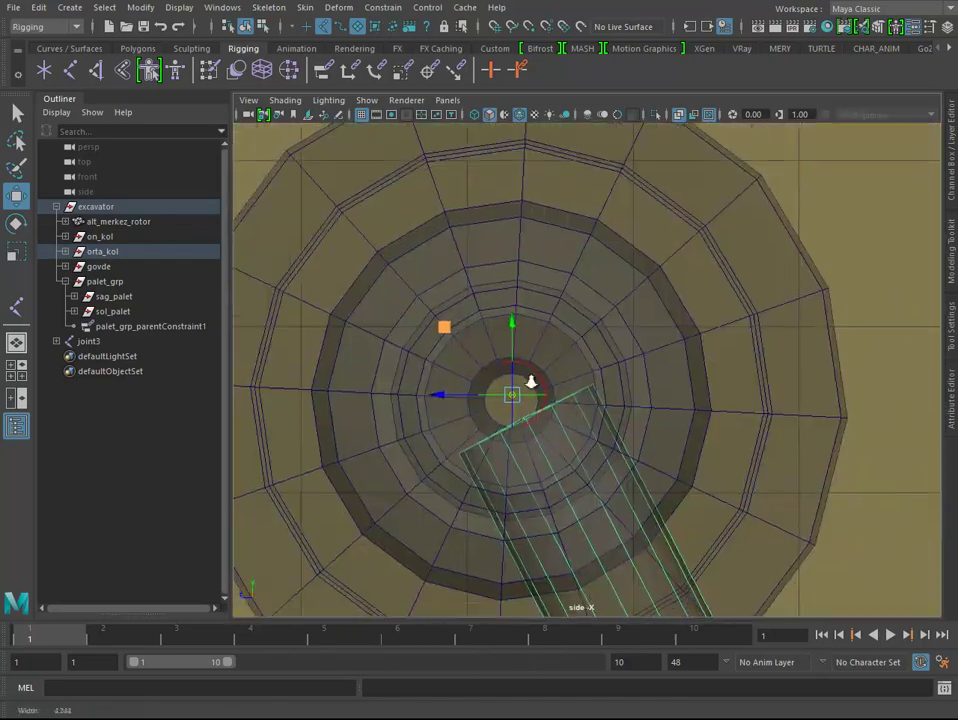
{"action": "scroll", "coordinate": [366, 372], "scroll_direction": "up", "scroll_amount": 2}
{"action": "scroll", "coordinate": [443, 430], "scroll_direction": "down", "scroll_amount": 5}
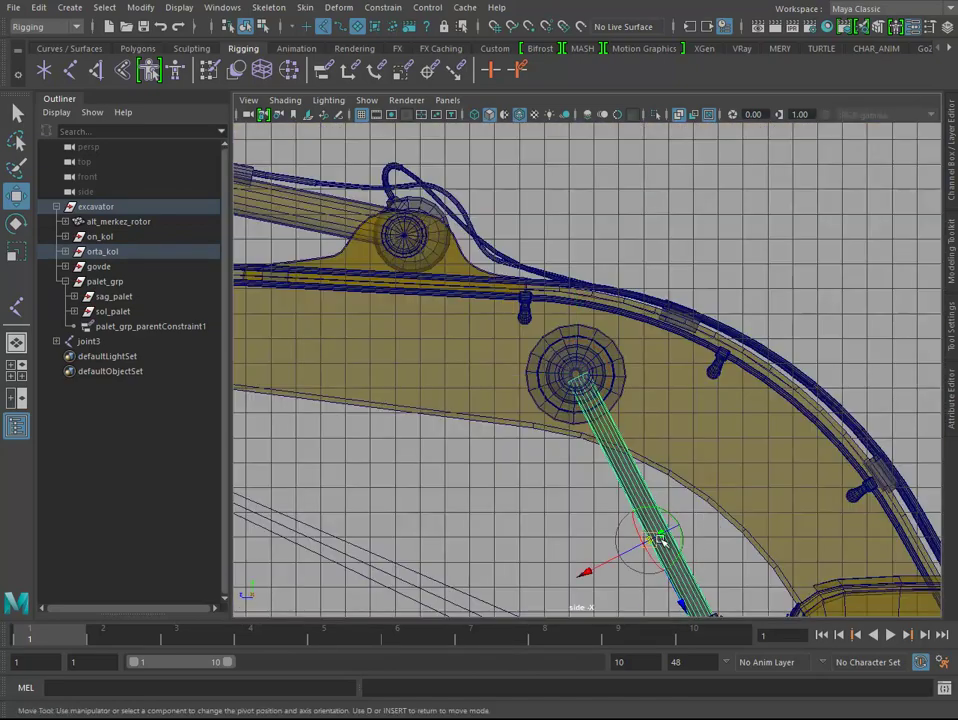
{"action": "left_click_drag", "start_coordinate": [589, 505], "coordinate": [576, 375]}
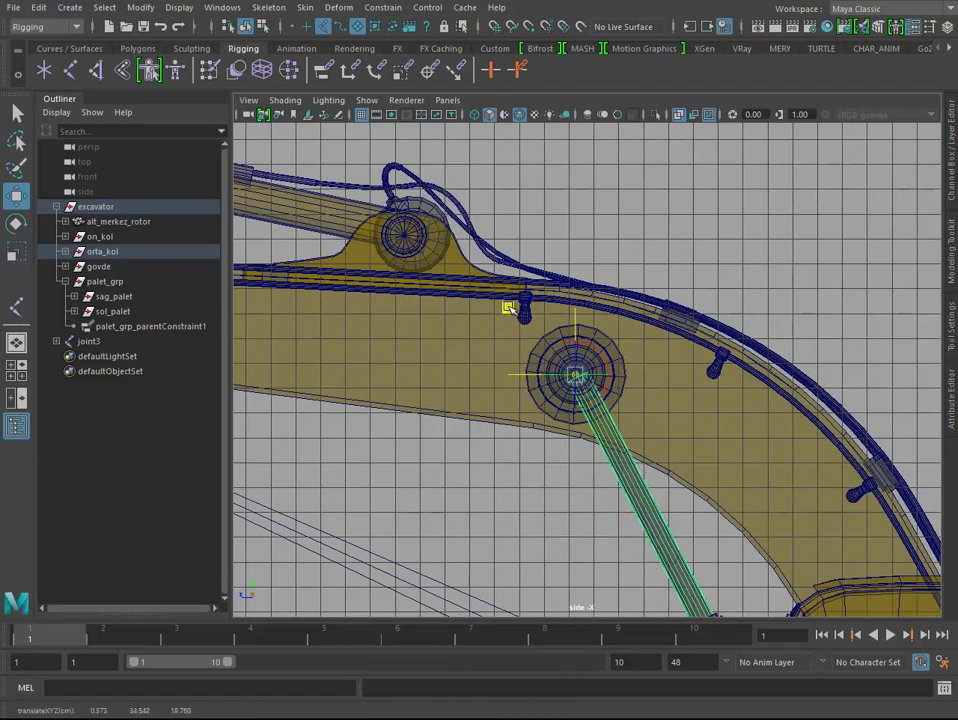
{"action": "scroll", "coordinate": [575, 380], "scroll_direction": "up", "scroll_amount": 4}
{"action": "scroll", "coordinate": [589, 450], "scroll_direction": "down", "scroll_amount": 4}
{"action": "scroll", "coordinate": [600, 420], "scroll_direction": "down", "scroll_amount": 4}
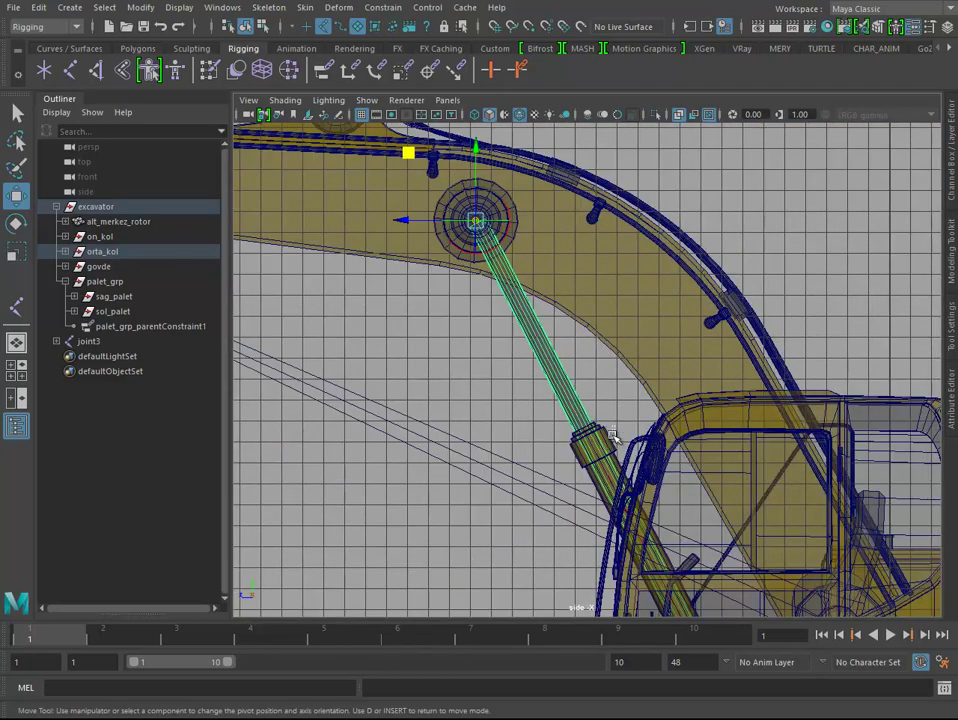
{"action": "scroll", "coordinate": [620, 381], "scroll_direction": "up", "scroll_amount": 3}
Step: Select the govde body piece
{"action": "left_click", "coordinate": [445, 274]}
{"action": "scroll", "coordinate": [517, 428], "scroll_direction": "up", "scroll_amount": 5}
{"action": "scroll", "coordinate": [674, 502], "scroll_direction": "down", "scroll_amount": 3}
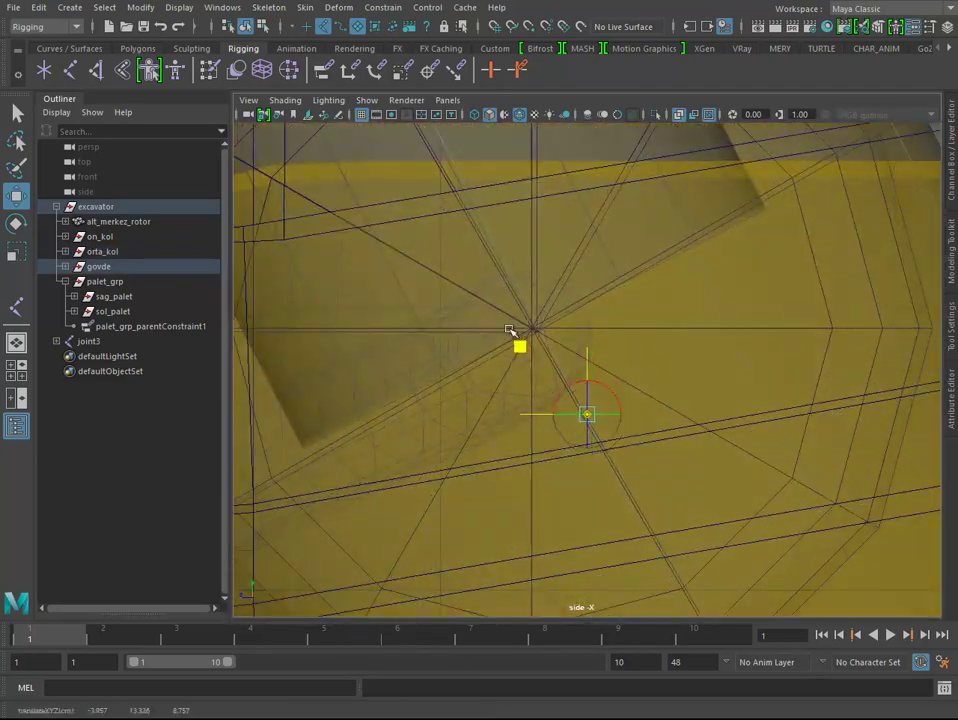
{"action": "scroll", "coordinate": [465, 262], "scroll_direction": "down", "scroll_amount": 5}
{"action": "scroll", "coordinate": [652, 400], "scroll_direction": "up", "scroll_amount": 2}
Step: Select the orta_kol cylinder and maximize the perspective view
{"action": "key", "text": "e"}
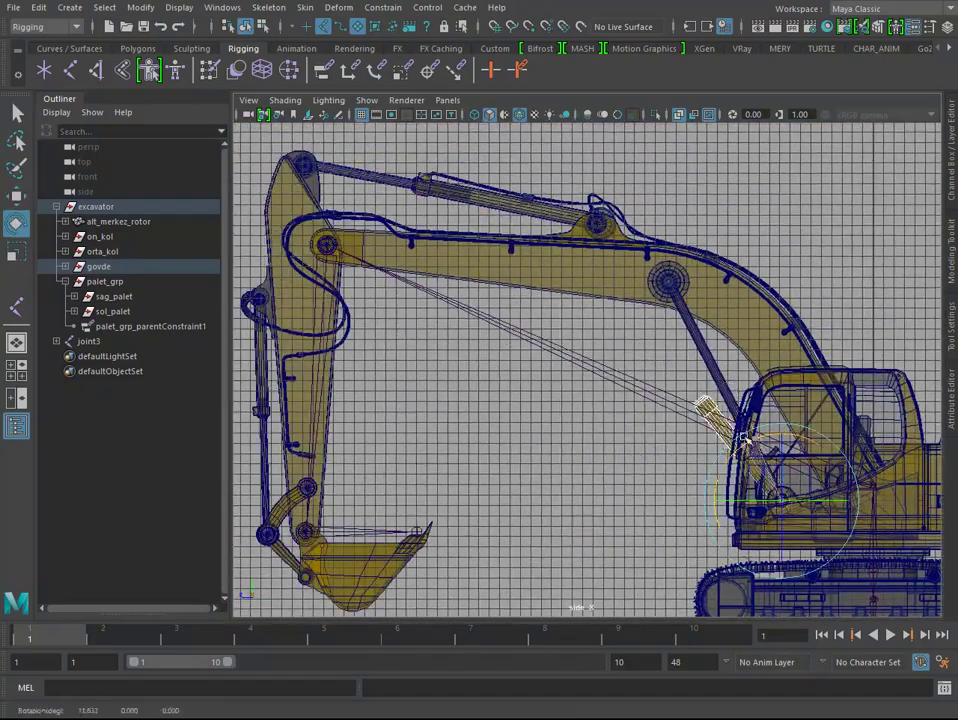
{"action": "left_click", "coordinate": [665, 341]}
{"action": "key", "text": "space"}
{"action": "key", "text": "space"}
{"action": "key", "text": "w"}
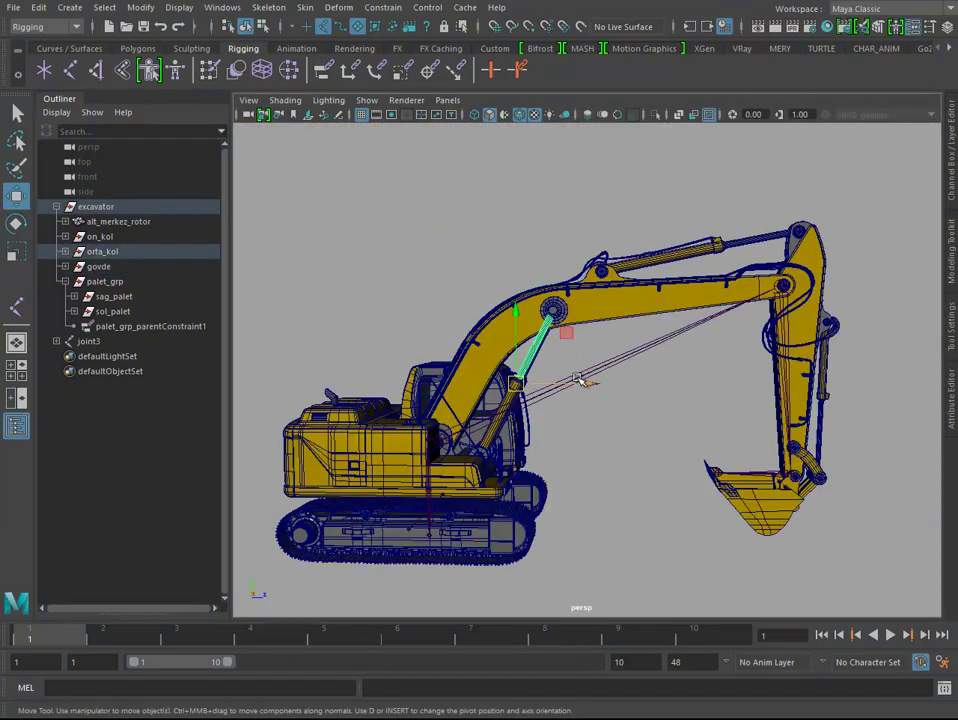
{"action": "key", "text": "space"}
{"action": "scroll", "coordinate": [610, 290], "scroll_direction": "up", "scroll_amount": 5}
{"action": "scroll", "coordinate": [560, 320], "scroll_direction": "up", "scroll_amount": 5}
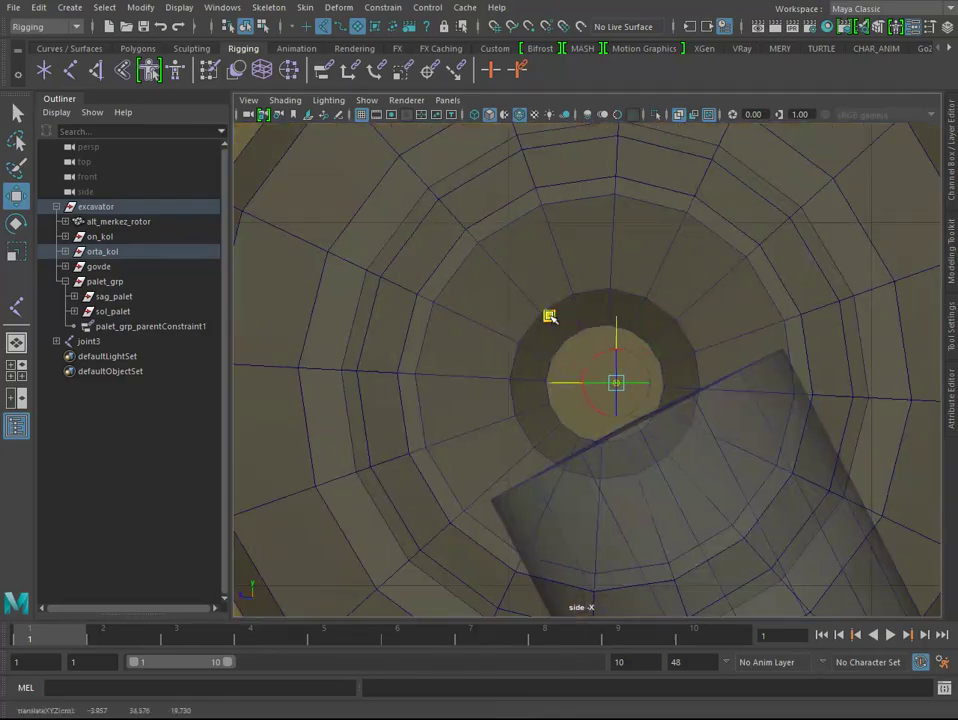
{"action": "key", "text": "space"}
{"action": "key", "text": "space"}
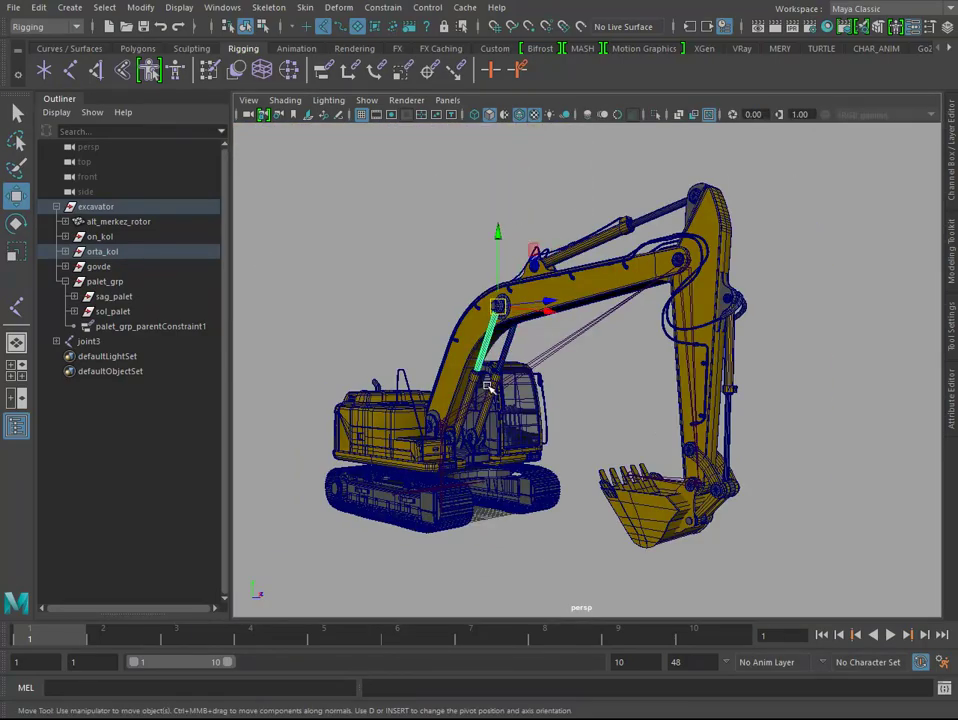
Step: Orbit around the cab, boom and bucket, then frame the whole excavator
{"action": "key", "text": "q"}
{"action": "left_click_drag", "start_coordinate": [470, 380], "coordinate": [495, 425], "text": "alt"}
{"action": "mouse_move", "coordinate": [495, 425]}
{"action": "right_mouse_down", "text": "alt"}
{"action": "mouse_move", "coordinate": [596, 391]}
{"action": "mouse_move", "coordinate": [495, 430]}
{"action": "right_mouse_up", "text": "alt"}
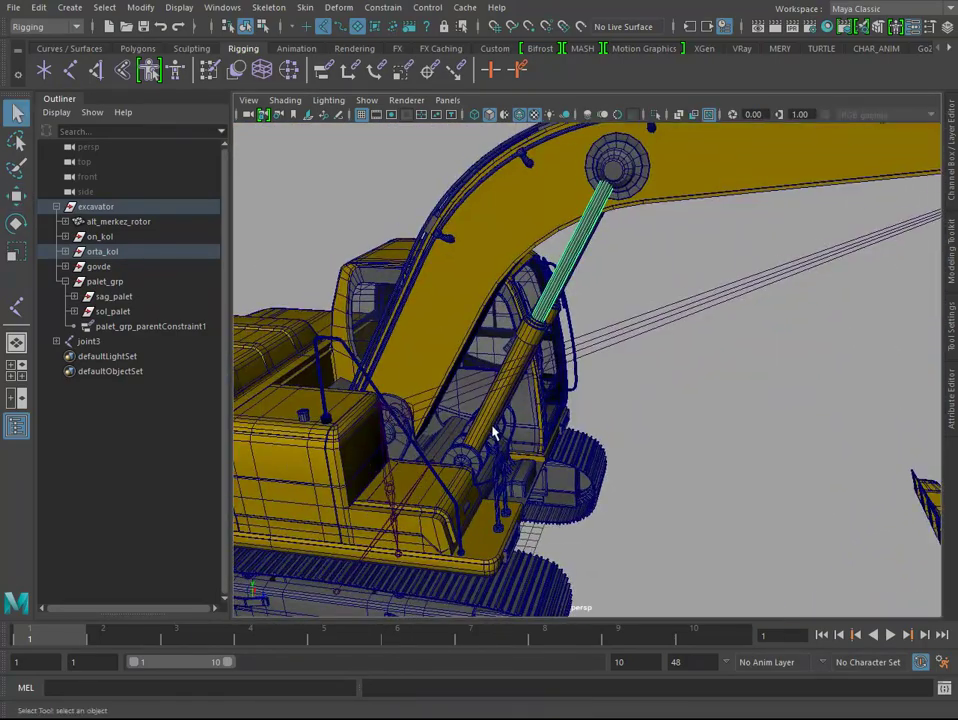
{"action": "left_click_drag", "start_coordinate": [528, 424], "coordinate": [679, 407], "text": "alt"}
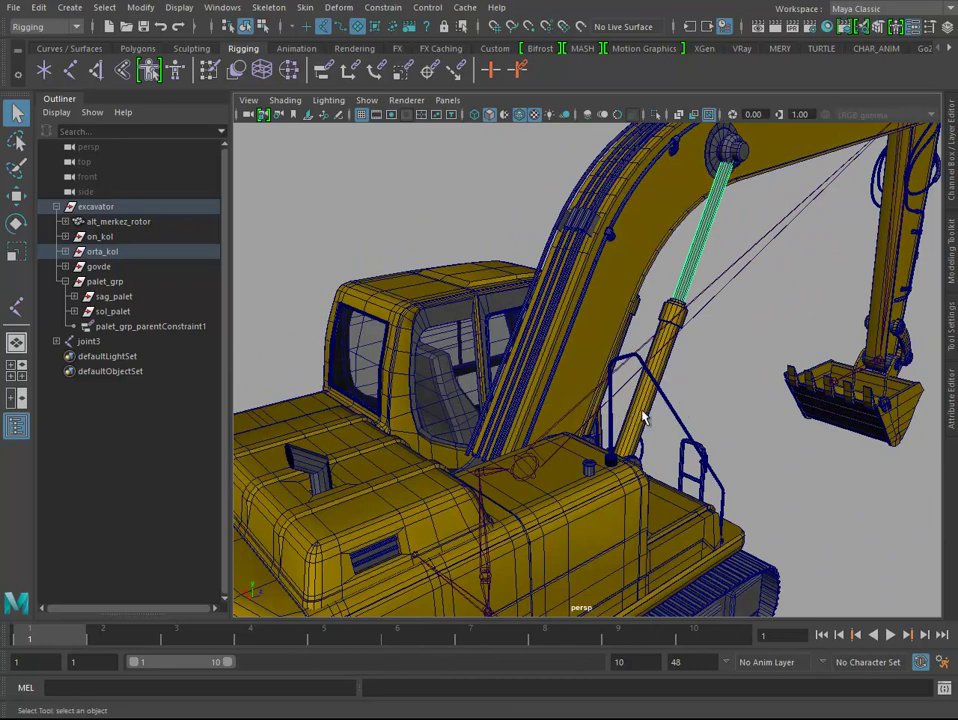
{"action": "scroll", "coordinate": [704, 376], "scroll_direction": "down", "scroll_amount": 2}
{"action": "key", "text": "w"}
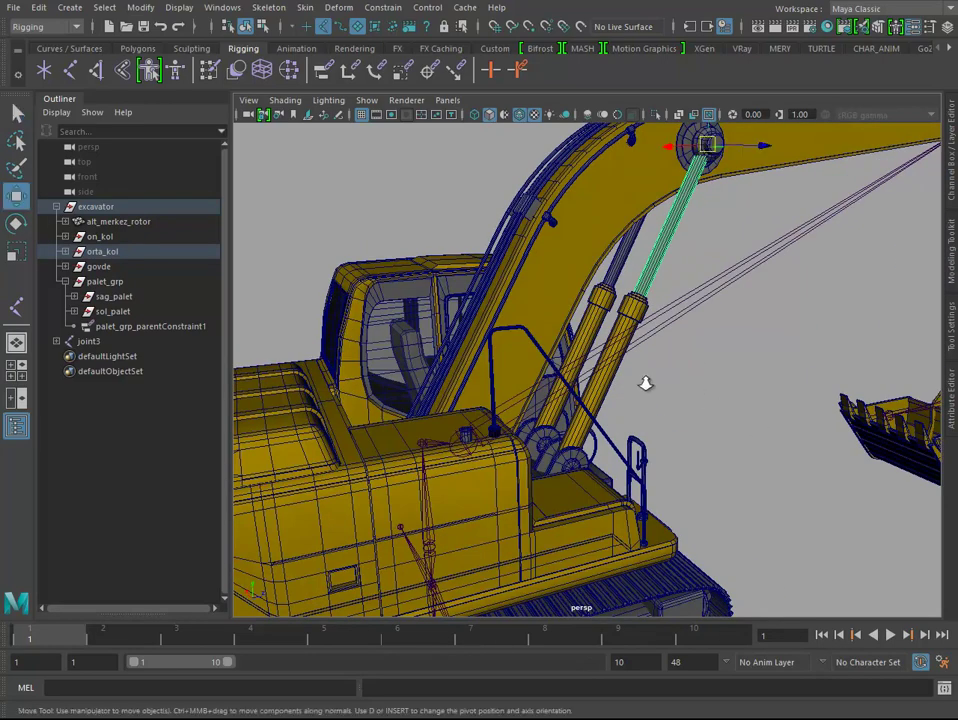
{"action": "key", "text": "a"}
Step: Inspect the on_kol arm, bucket cylinder link and upper boom cylinder
{"action": "left_click", "coordinate": [898, 338]}
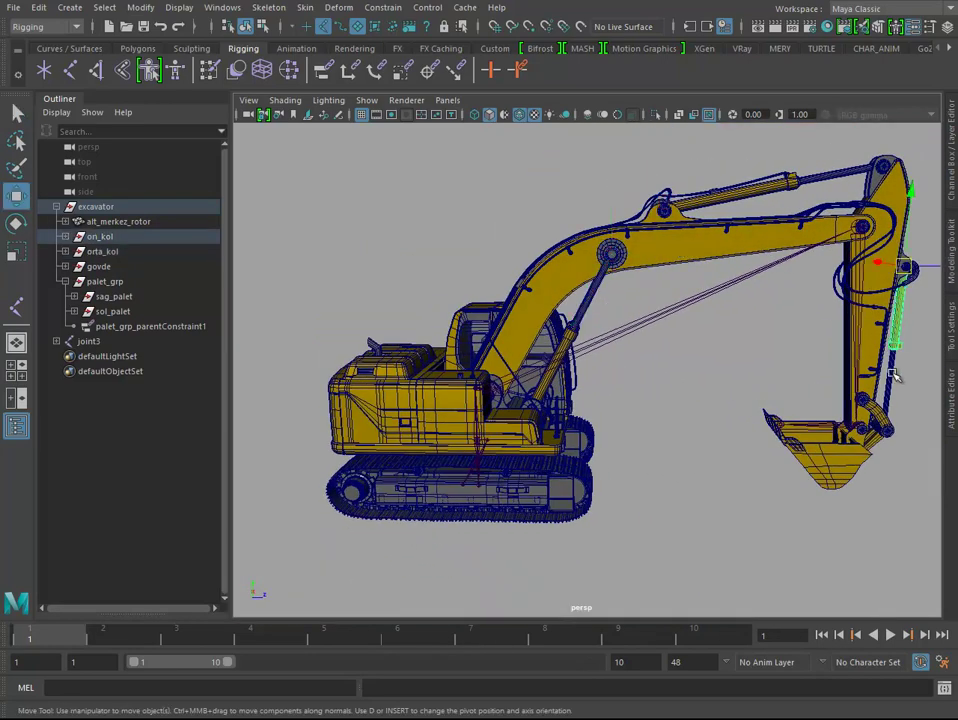
{"action": "left_click", "coordinate": [895, 375]}
{"action": "left_click", "coordinate": [838, 175]}
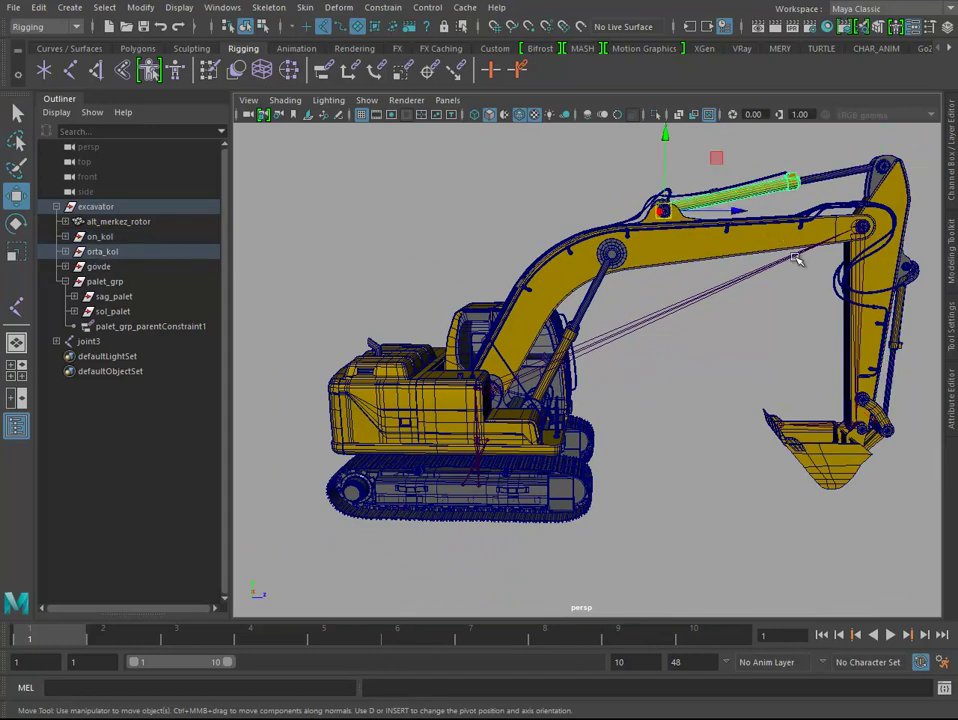
{"action": "scroll", "coordinate": [700, 260], "scroll_direction": "down", "scroll_amount": 3}
{"action": "right_click_drag", "start_coordinate": [636, 287], "coordinate": [670, 342], "text": "alt"}
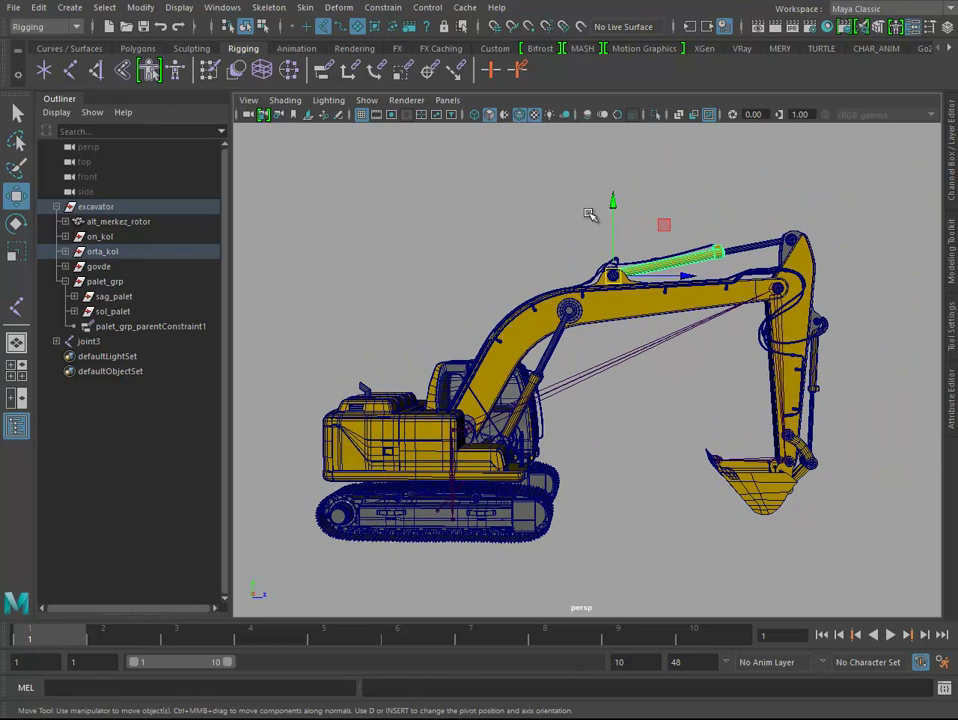
Step: Add the boom cylinder rod to the selection and tear off the Constrain menu
{"action": "left_click", "coordinate": [383, 7]}
{"action": "mouse_move", "coordinate": [413, 139]}
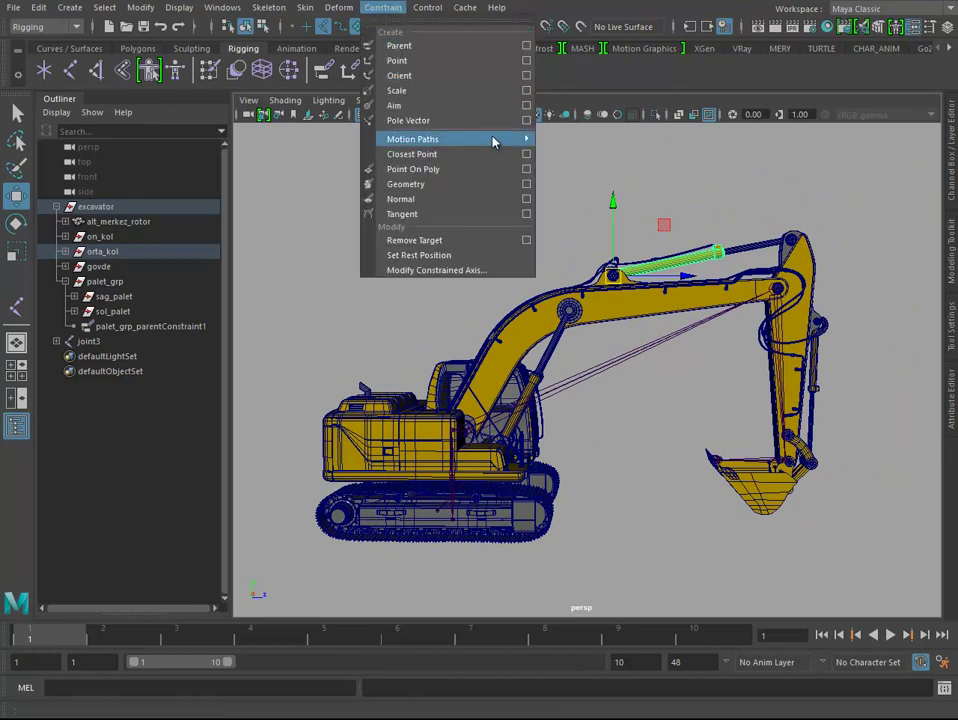
{"action": "left_click", "coordinate": [680, 255]}
{"action": "left_click", "coordinate": [742, 248], "text": "shift"}
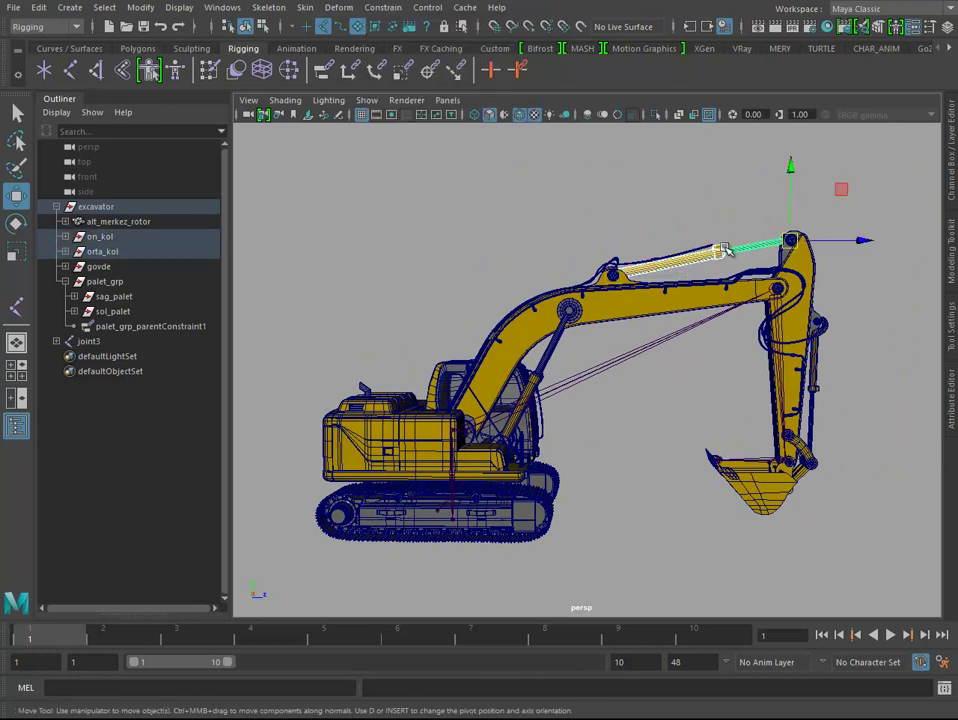
{"action": "left_click", "coordinate": [378, 7]}
{"action": "left_click", "coordinate": [418, 27]}
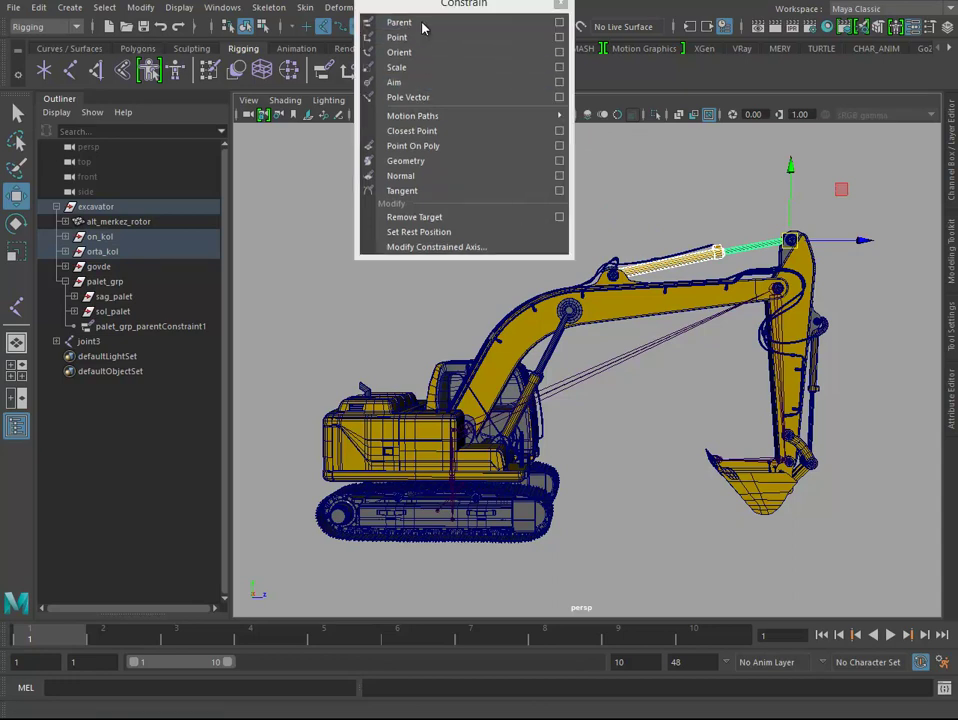
{"action": "left_click_drag", "start_coordinate": [420, 5], "coordinate": [178, 136]}
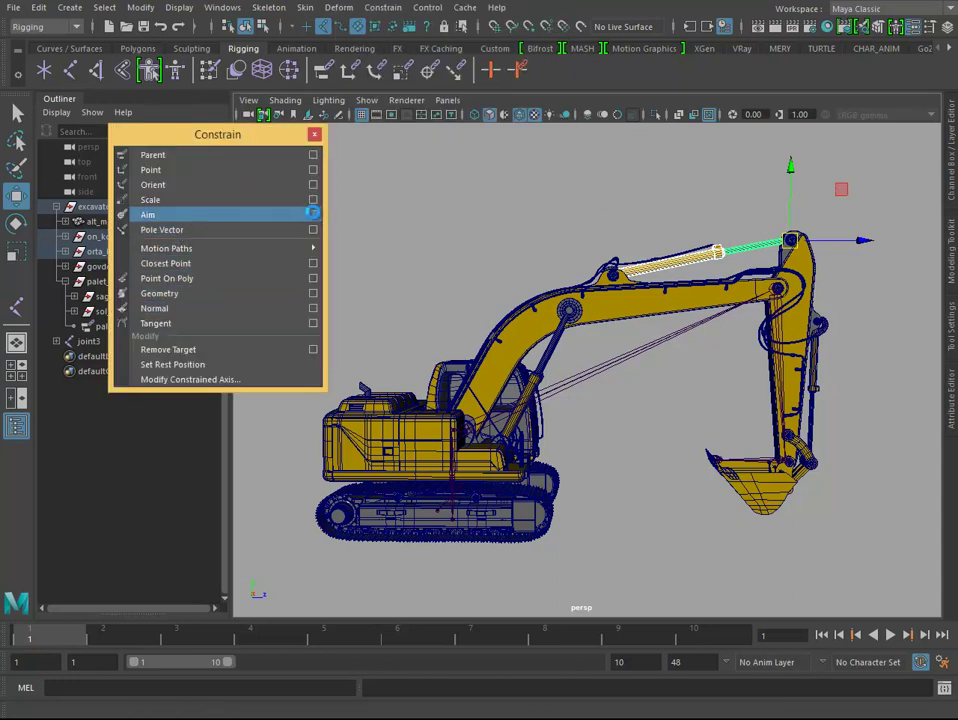
Step: Reset Aim constraint options, tick Maintain offset, and apply it to the rod
{"action": "left_click", "coordinate": [312, 213]}
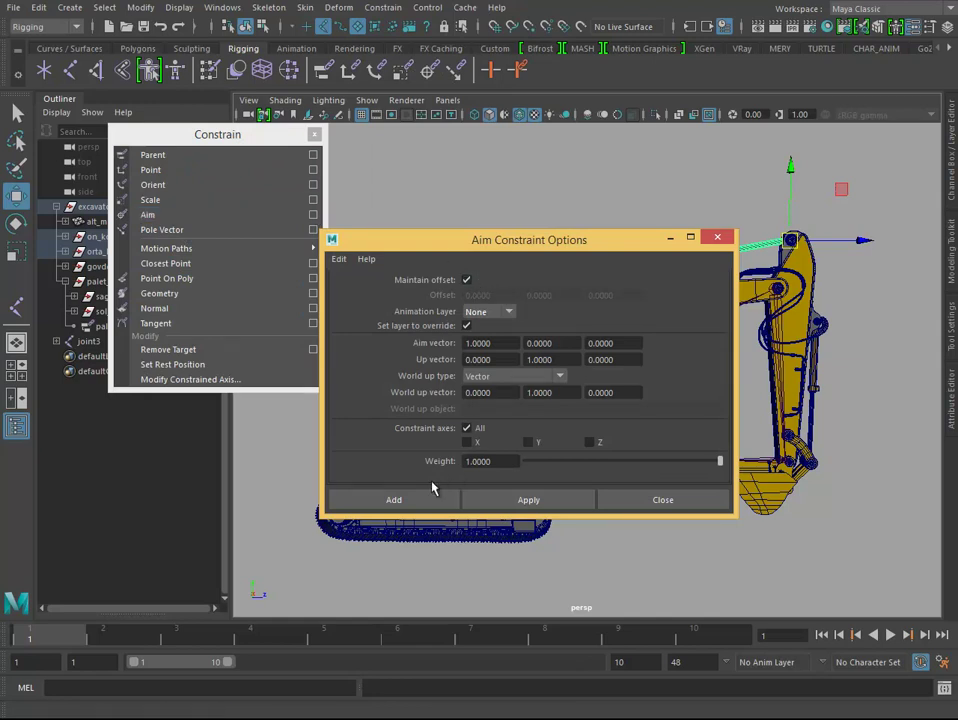
{"action": "left_click", "coordinate": [339, 259]}
{"action": "left_click", "coordinate": [360, 288]}
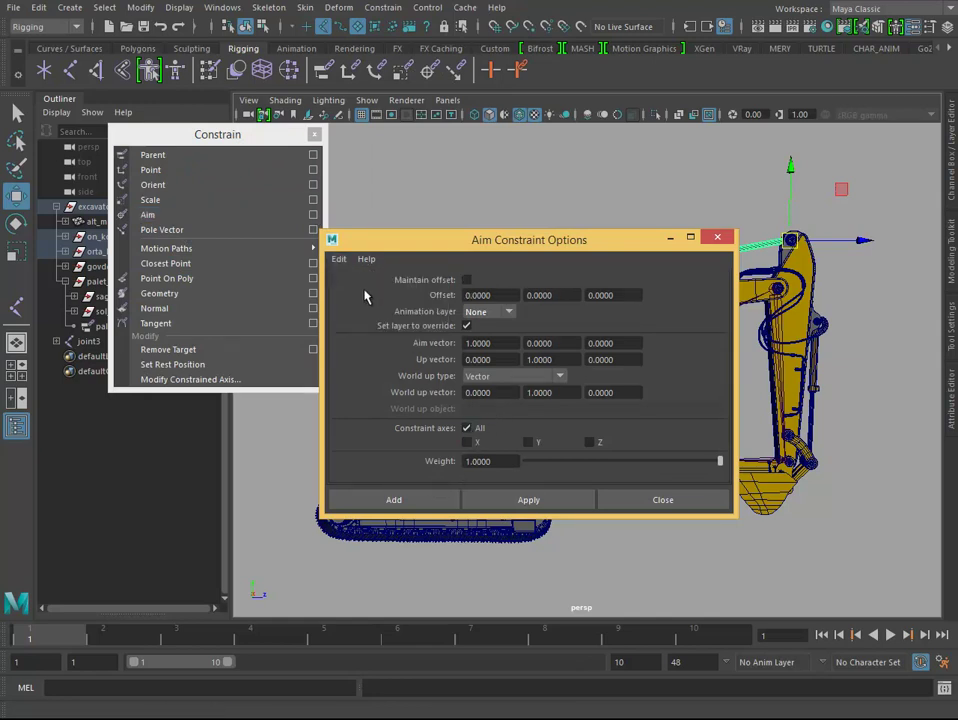
{"action": "left_click", "coordinate": [466, 280]}
{"action": "left_click", "coordinate": [406, 500]}
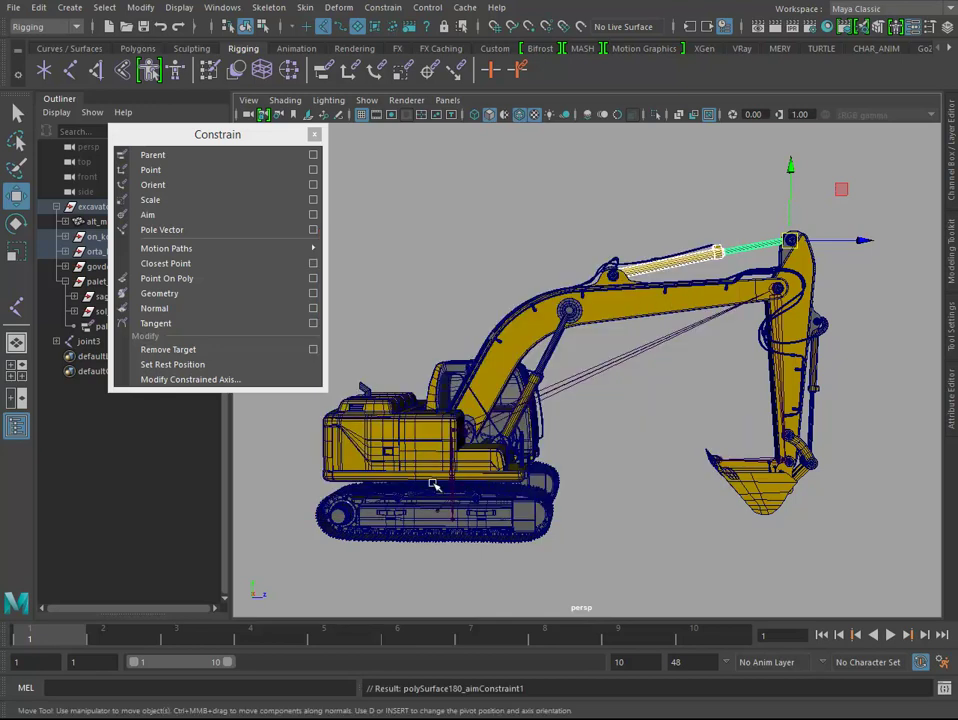
Step: Aim the cylinder barrel at the rod and the two bucket cylinder pieces at each other
{"action": "left_click", "coordinate": [665, 260]}
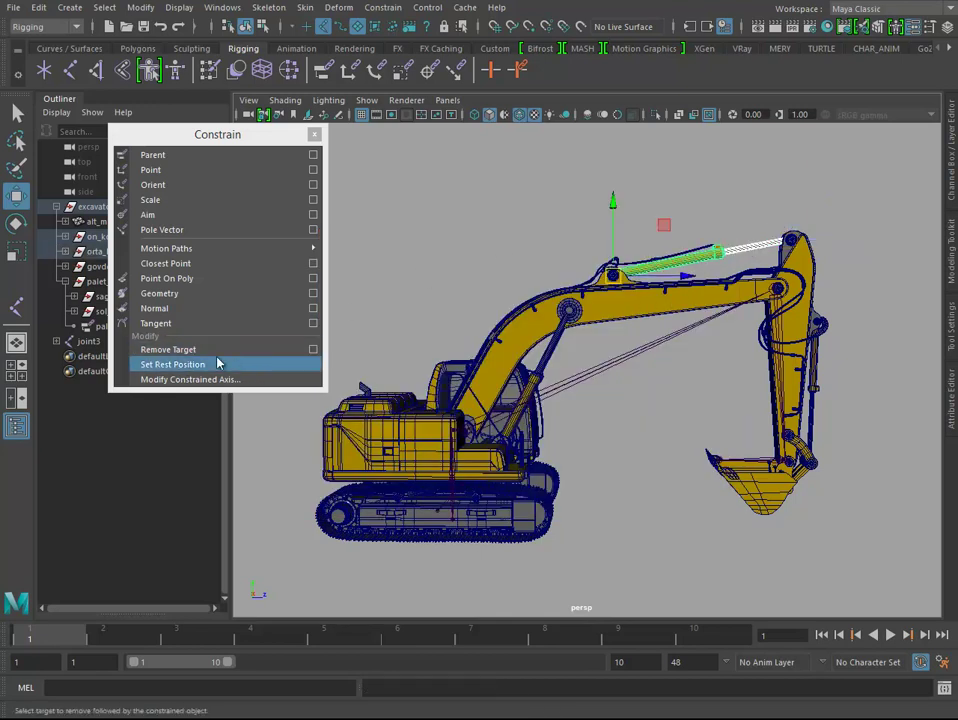
{"action": "left_click", "coordinate": [198, 215]}
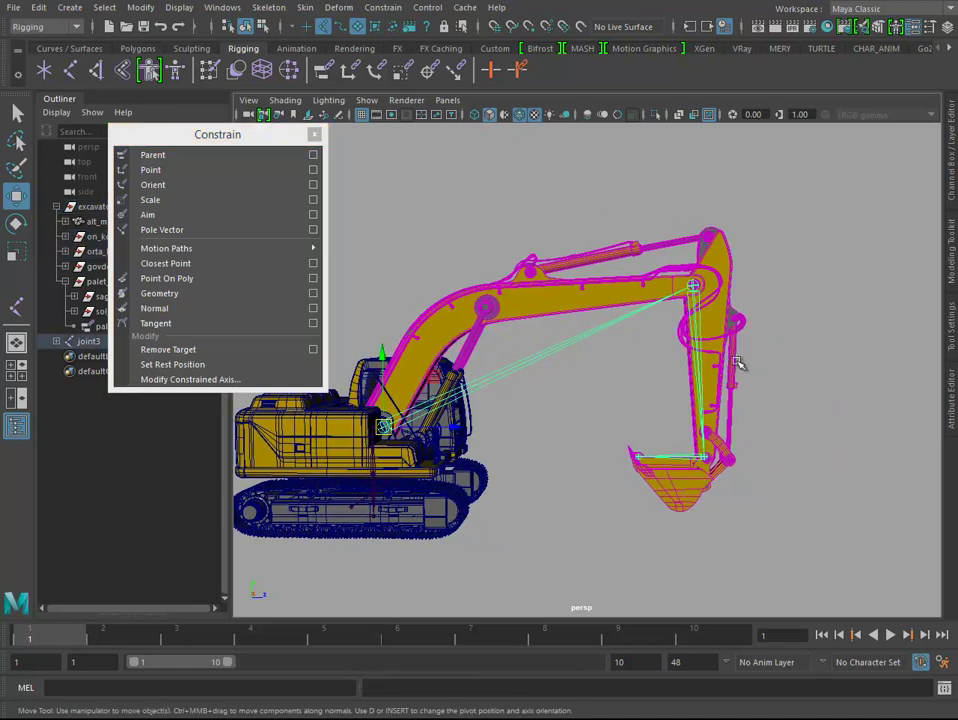
{"action": "left_click", "coordinate": [730, 425]}
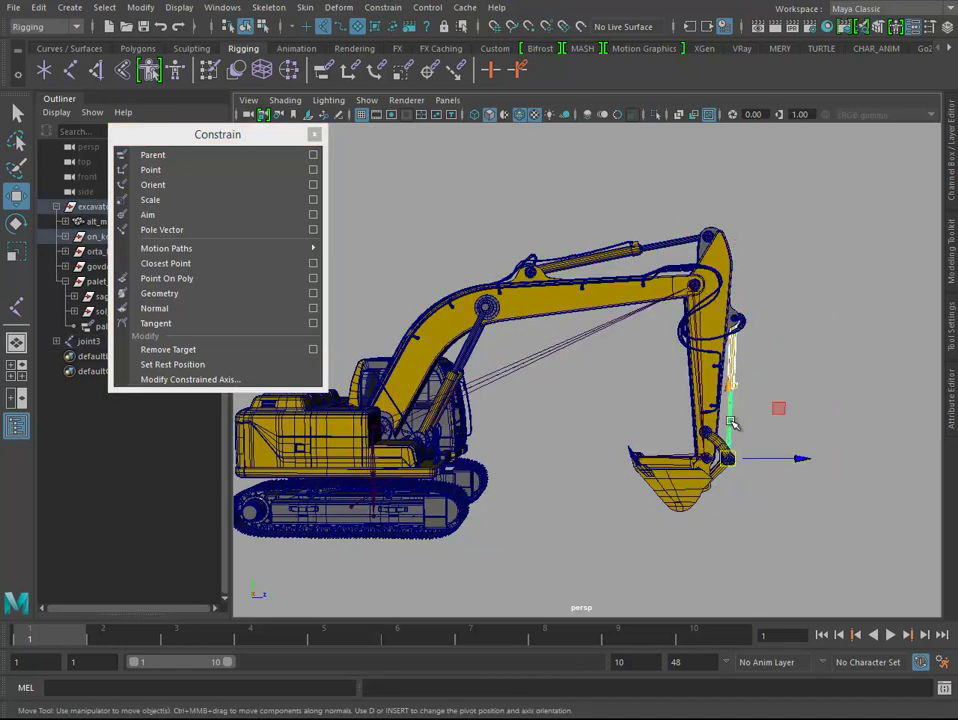
{"action": "left_click", "coordinate": [207, 215]}
{"action": "key", "text": "q"}
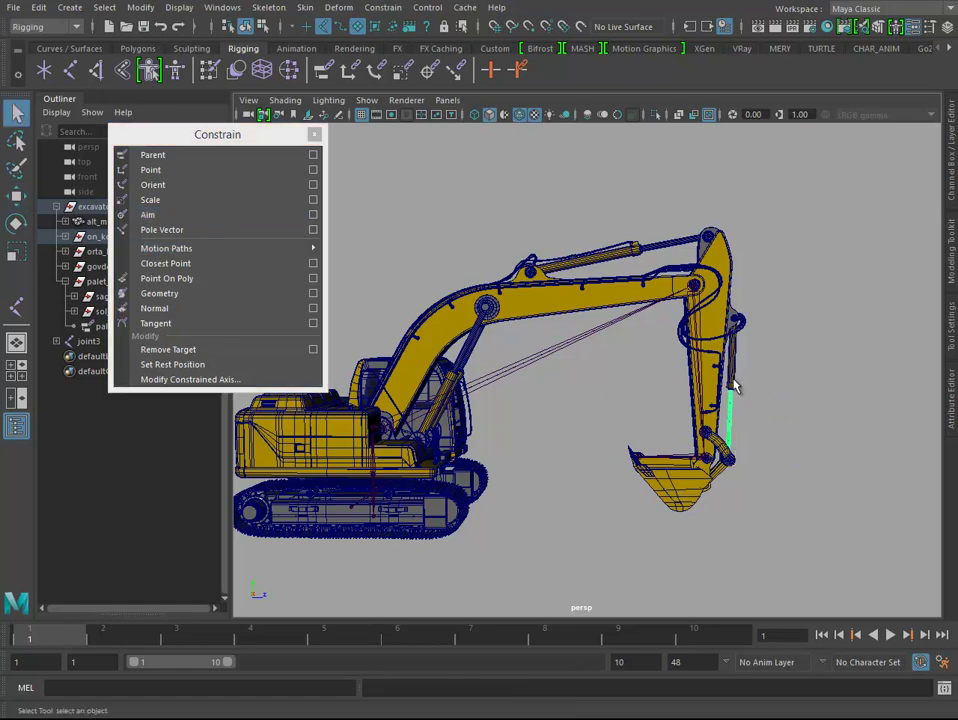
{"action": "left_click", "coordinate": [205, 216]}
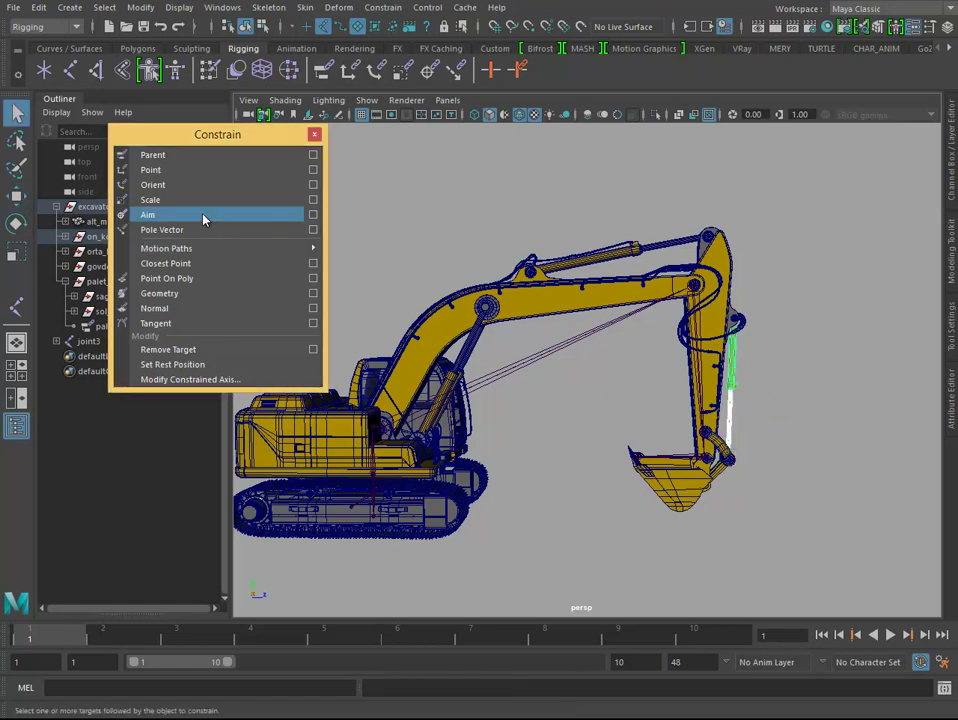
{"action": "left_click", "coordinate": [612, 350]}
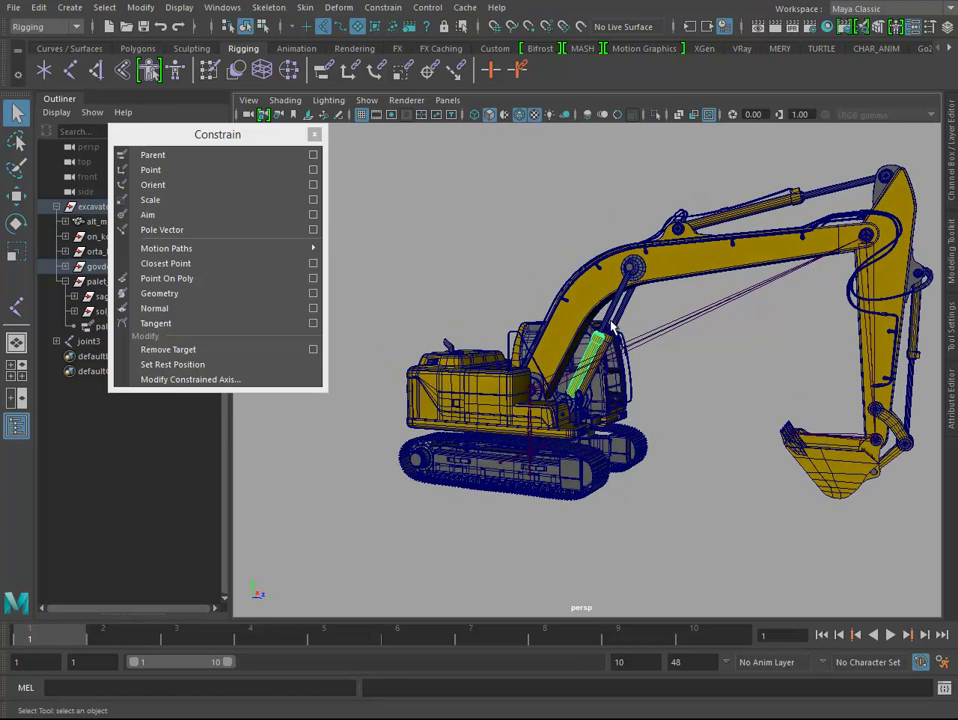
Step: Aim the boom cylinder piece at its partner and the left cylinder body at its rod
{"action": "left_click", "coordinate": [150, 215]}
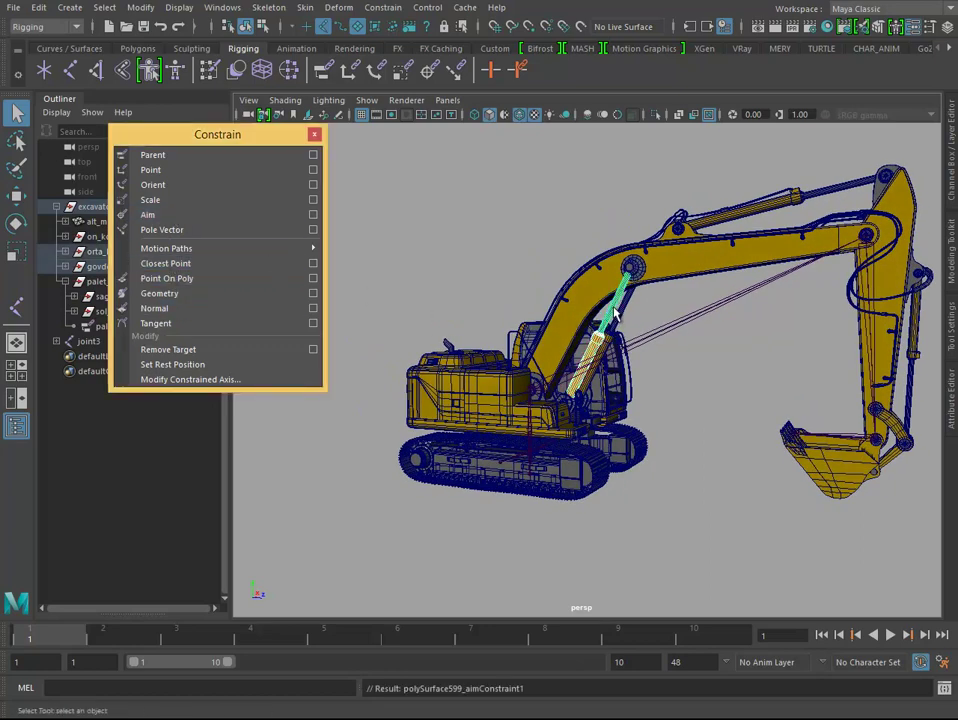
{"action": "left_click", "coordinate": [427, 309]}
{"action": "left_click", "coordinate": [609, 330]}
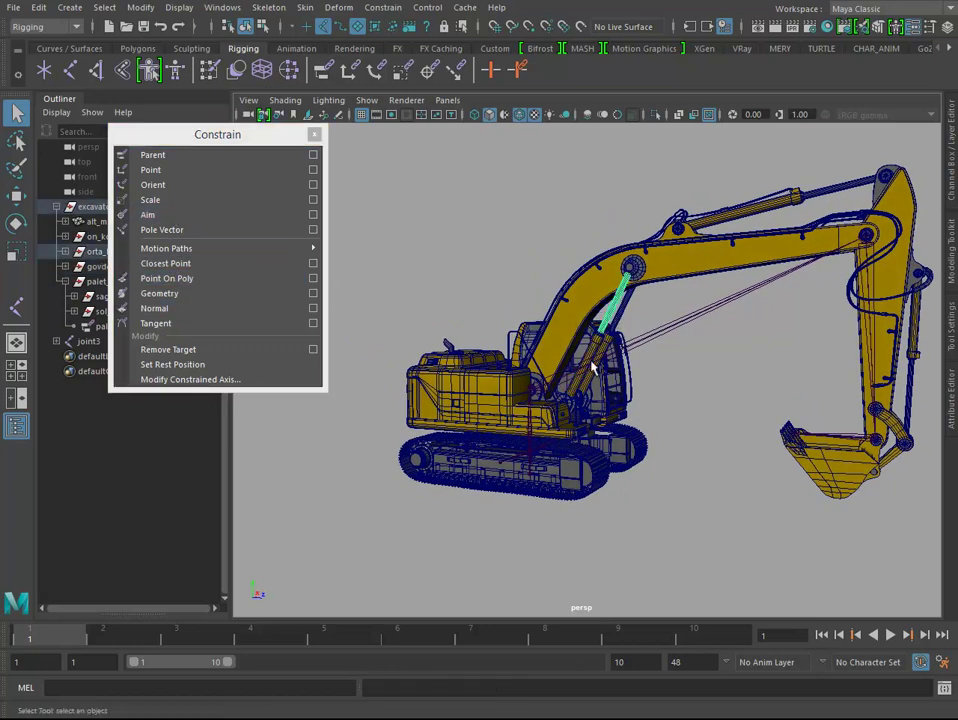
{"action": "left_click", "coordinate": [582, 387]}
{"action": "scroll", "coordinate": [606, 370], "scroll_direction": "up", "scroll_amount": 3}
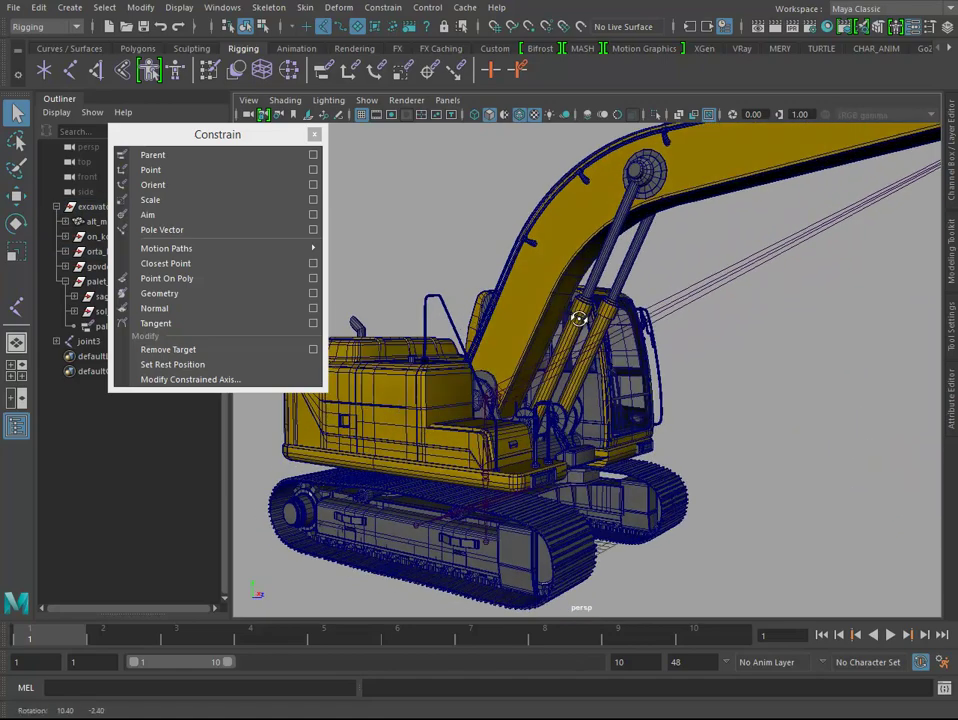
{"action": "scroll", "coordinate": [557, 308], "scroll_direction": "up", "scroll_amount": 3}
{"action": "left_click", "coordinate": [531, 205]}
{"action": "left_click", "coordinate": [495, 300], "text": "shift"}
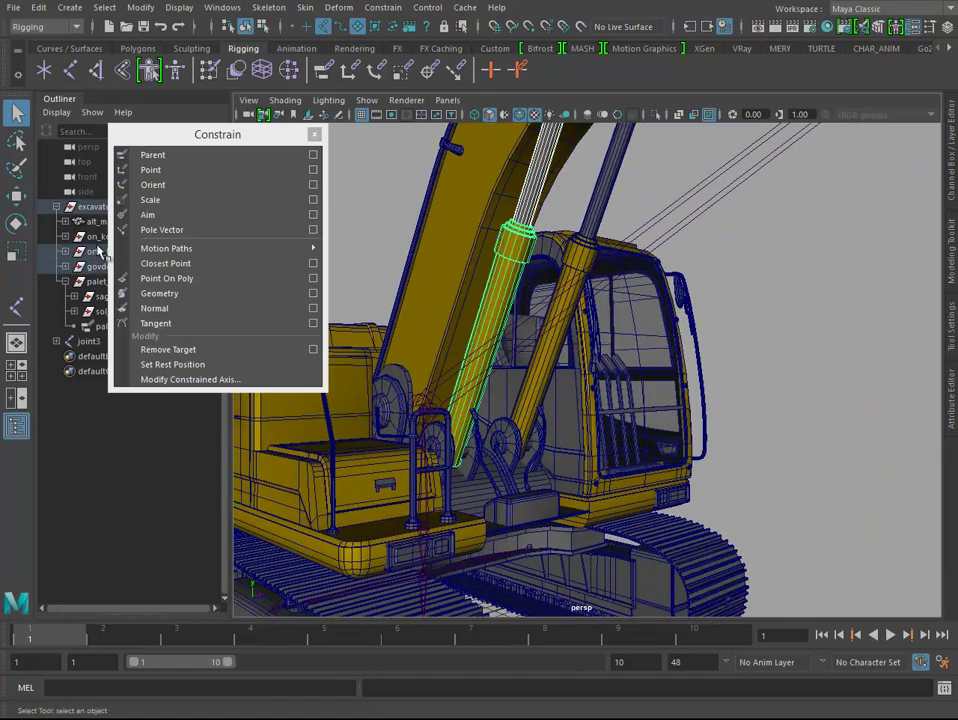
{"action": "left_click", "coordinate": [147, 214]}
Step: Aim-constrain the right boom cylinder body to its rod, then reselect the right cylinder
{"action": "left_click", "coordinate": [575, 235]}
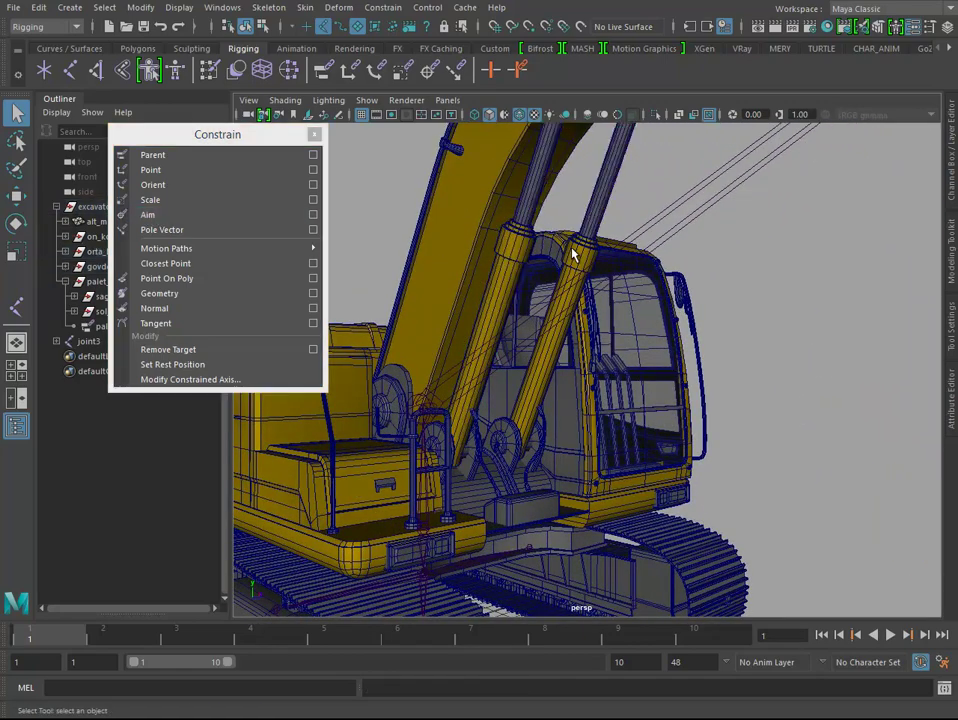
{"action": "left_click", "coordinate": [576, 252]}
{"action": "left_click", "coordinate": [596, 218], "text": "shift"}
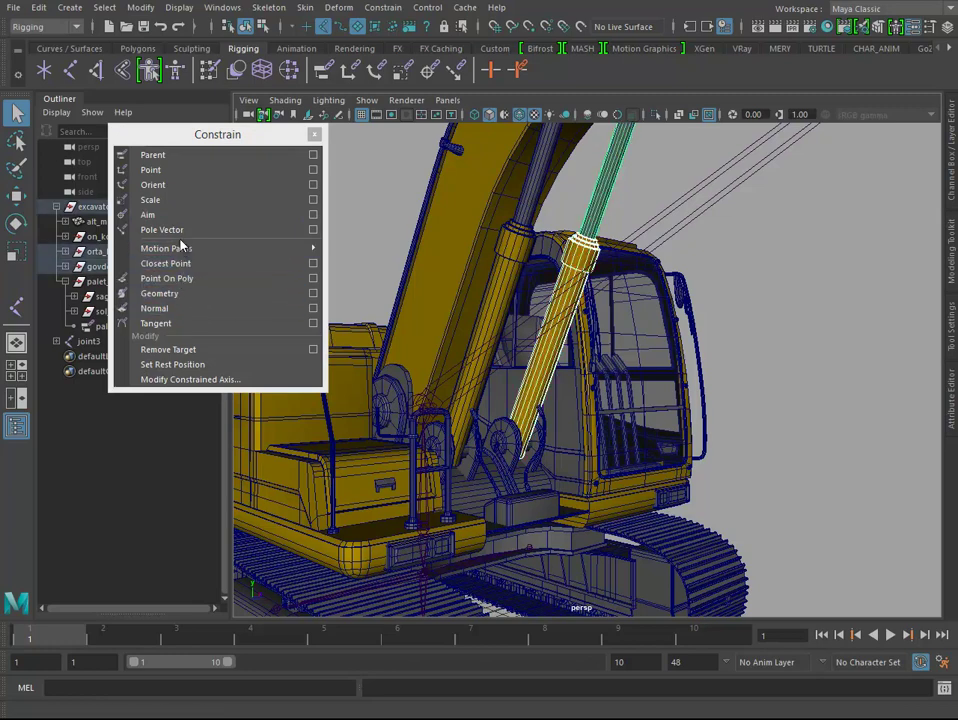
{"action": "left_click", "coordinate": [147, 214]}
{"action": "left_click", "coordinate": [578, 228]}
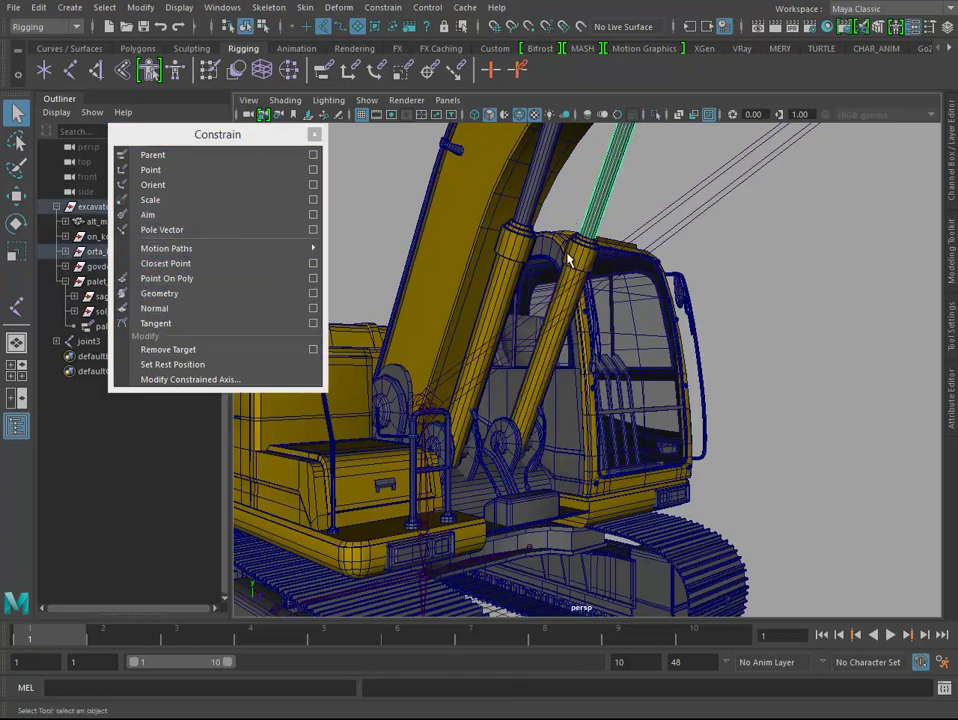
{"action": "left_click", "coordinate": [568, 258], "text": "shift"}
{"action": "mouse_move", "coordinate": [620, 340]}
{"action": "left_mouse_down", "text": "alt"}
{"action": "mouse_move", "coordinate": [695, 347]}
{"action": "mouse_move", "coordinate": [656, 380]}
{"action": "mouse_move", "coordinate": [652, 370]}
{"action": "mouse_move", "coordinate": [631, 377]}
{"action": "left_mouse_up", "text": "alt"}
{"action": "scroll", "coordinate": [695, 347], "scroll_direction": "down", "scroll_amount": 2}
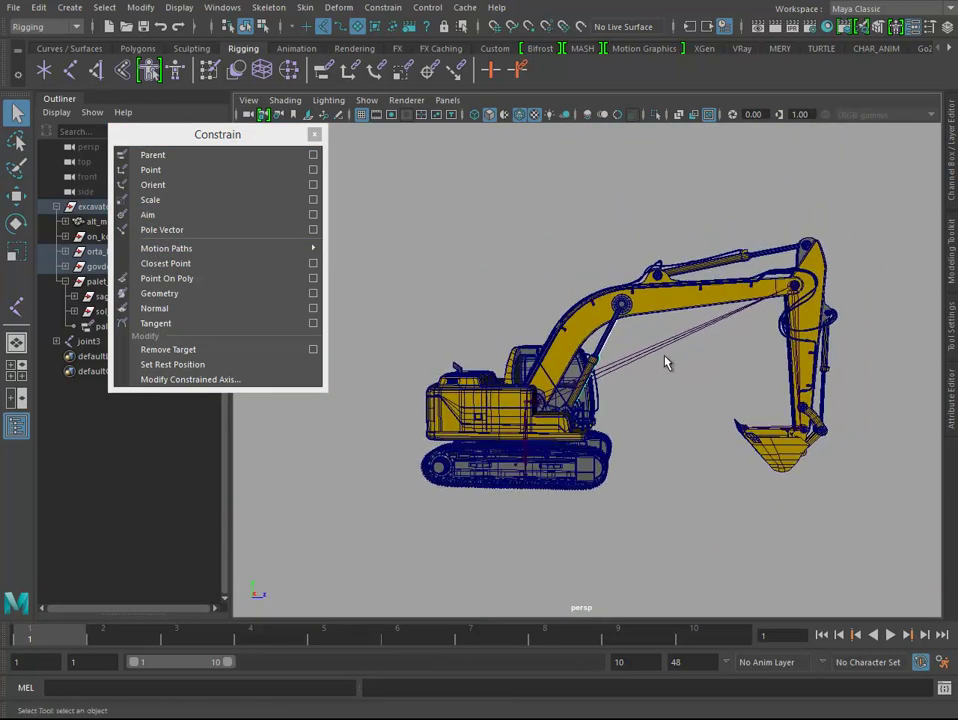
{"action": "left_click", "coordinate": [798, 396]}
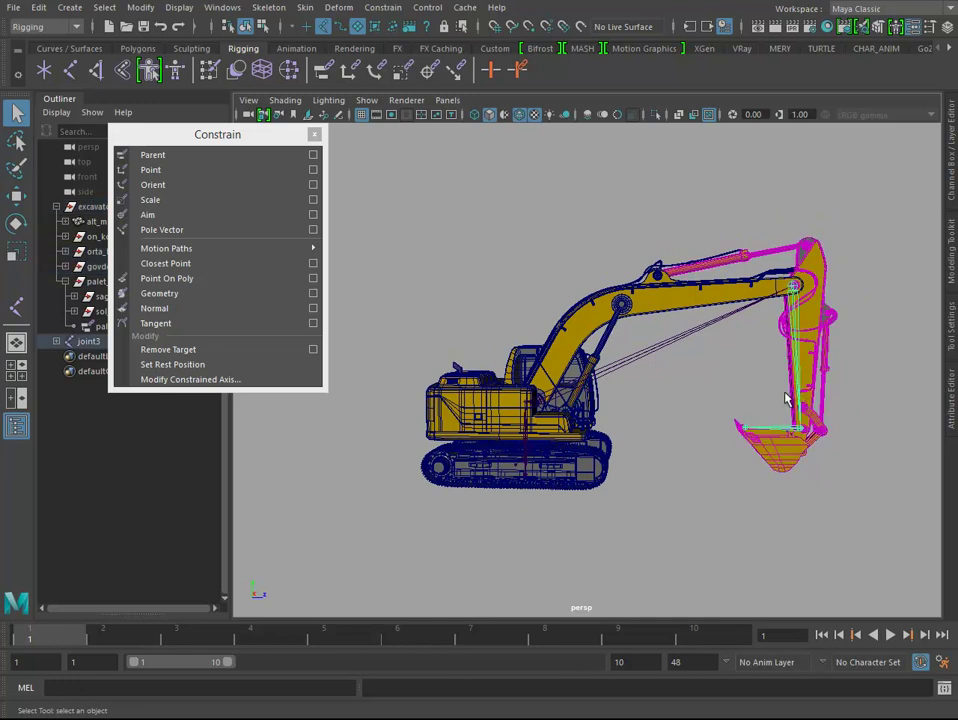
{"action": "key", "text": "w"}
{"action": "key", "text": "e"}
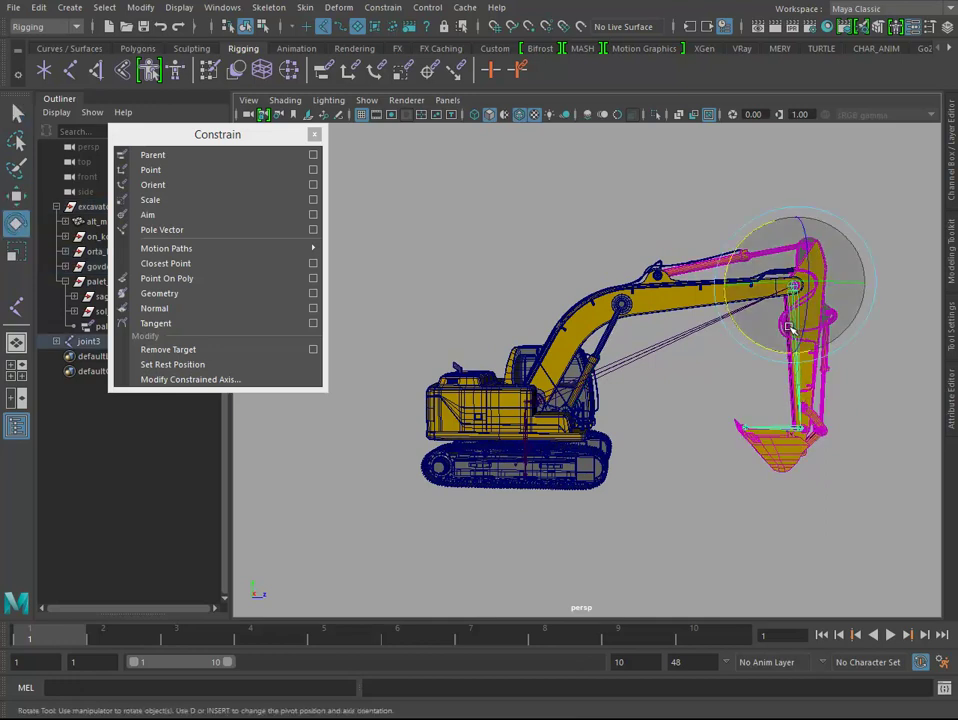
{"action": "left_click_drag", "start_coordinate": [745, 333], "coordinate": [802, 352]}
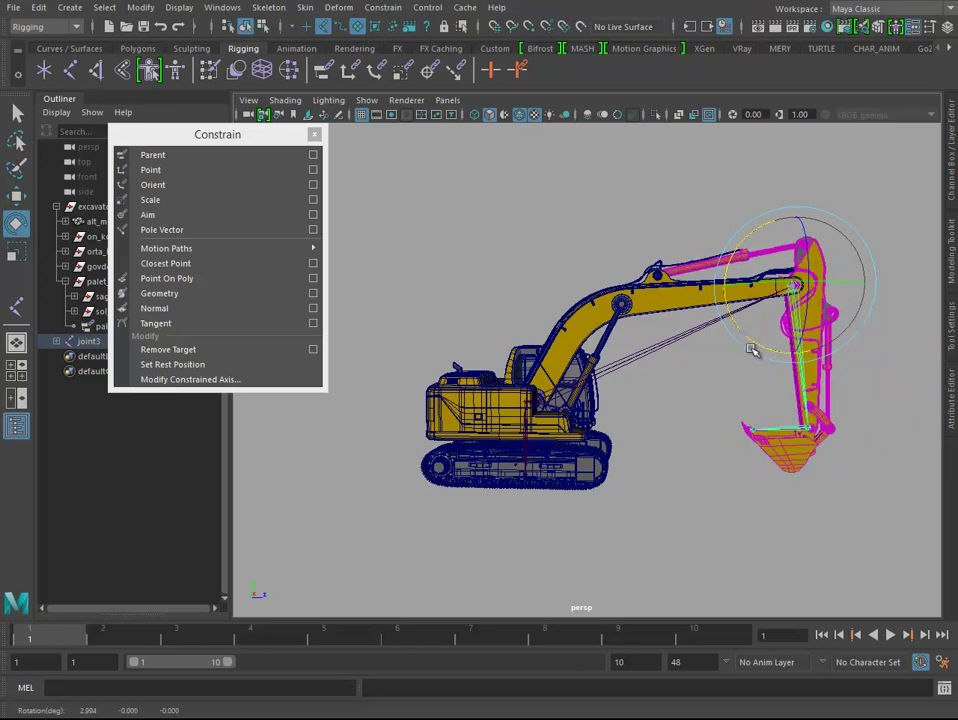
{"action": "left_click_drag", "start_coordinate": [820, 417], "coordinate": [830, 459]}
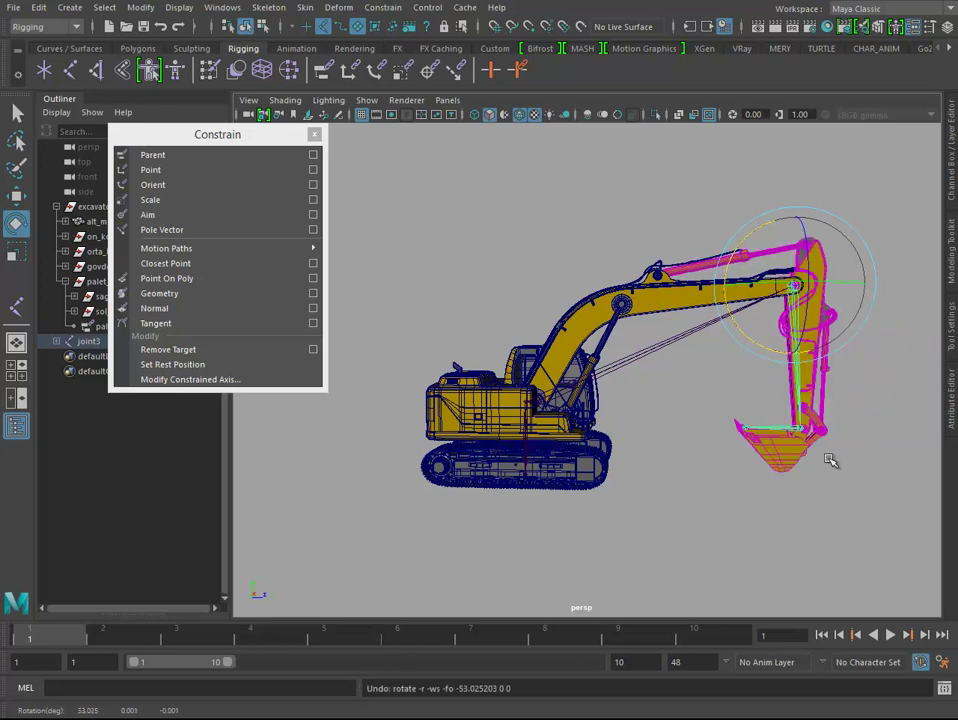
{"action": "left_click", "coordinate": [753, 399]}
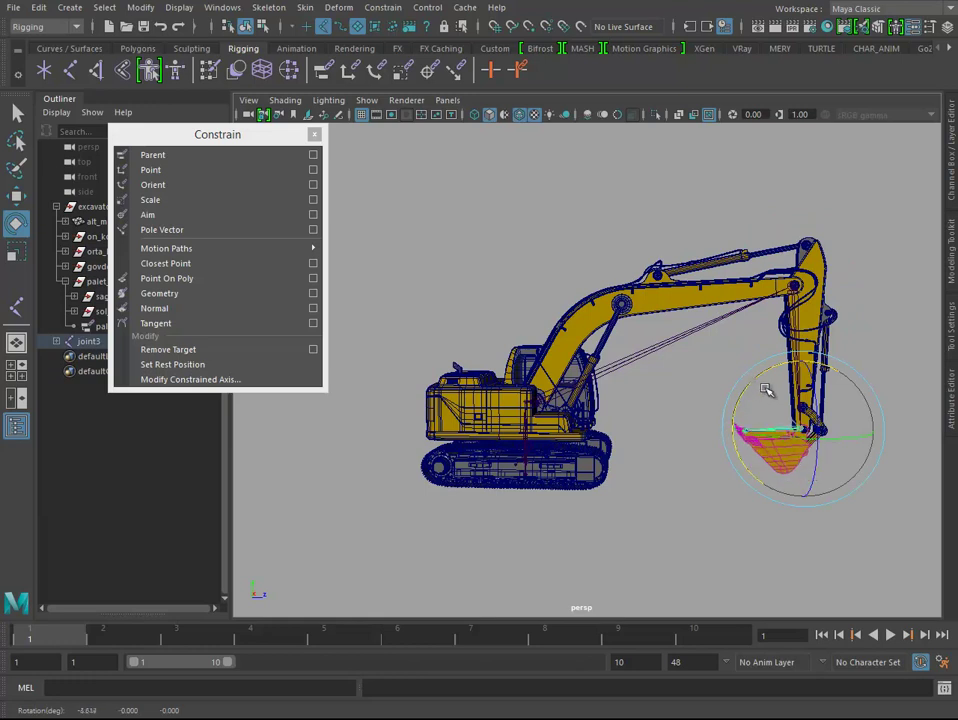
{"action": "left_click_drag", "start_coordinate": [768, 389], "coordinate": [798, 403]}
{"action": "key", "text": "ctrl+z"}
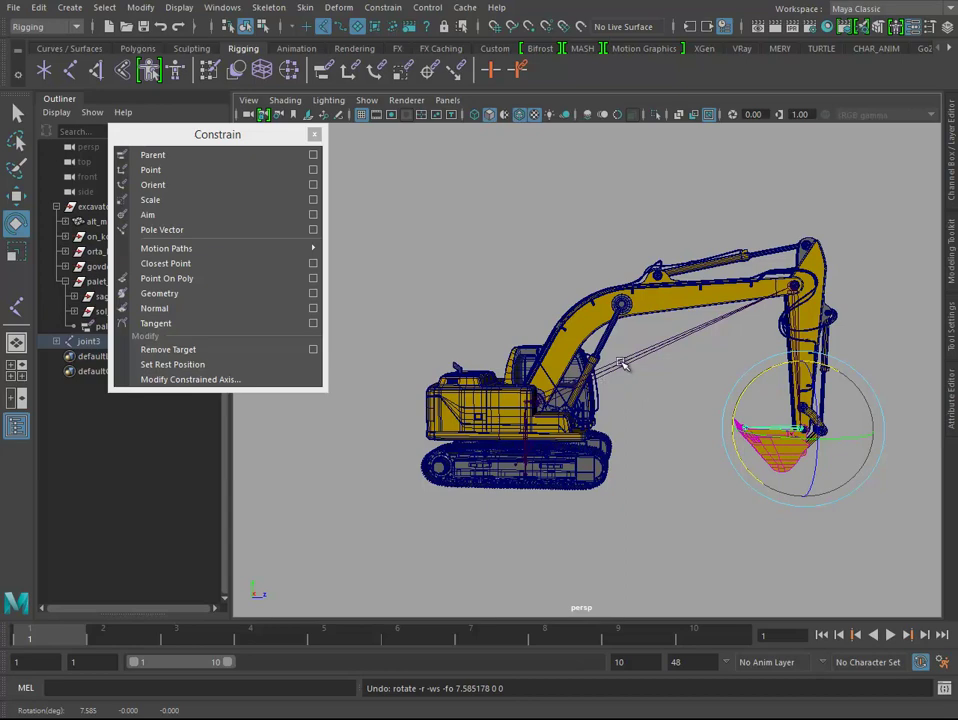
{"action": "left_click", "coordinate": [624, 364]}
{"action": "mouse_move", "coordinate": [577, 345]}
{"action": "left_mouse_down"}
{"action": "mouse_move", "coordinate": [540, 304]}
{"action": "mouse_move", "coordinate": [553, 269]}
{"action": "left_mouse_up"}
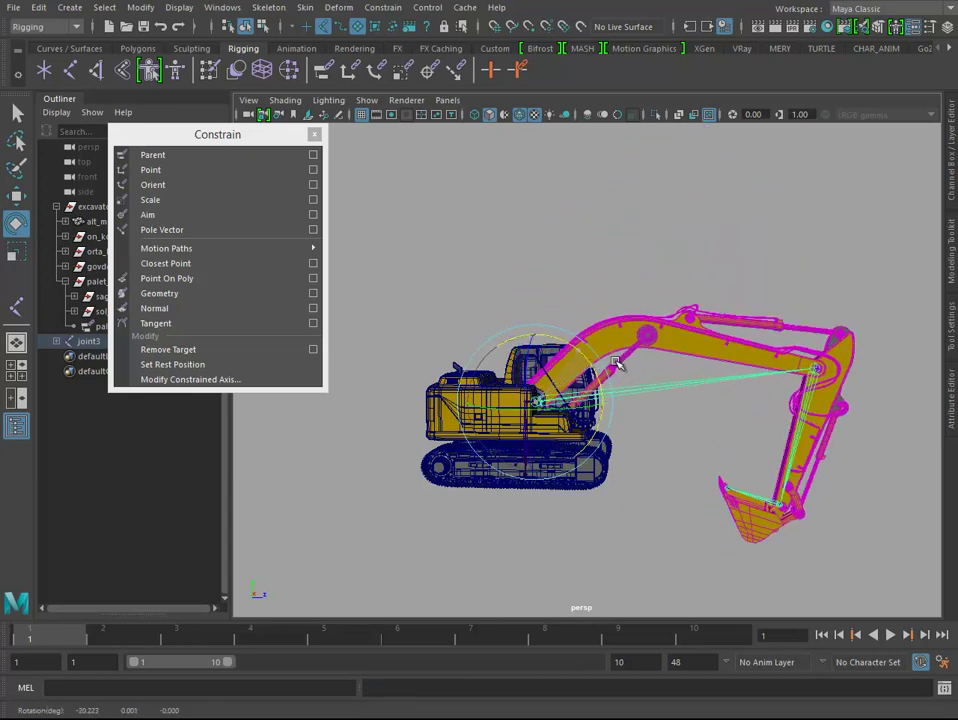
{"action": "key", "text": "ctrl+z"}
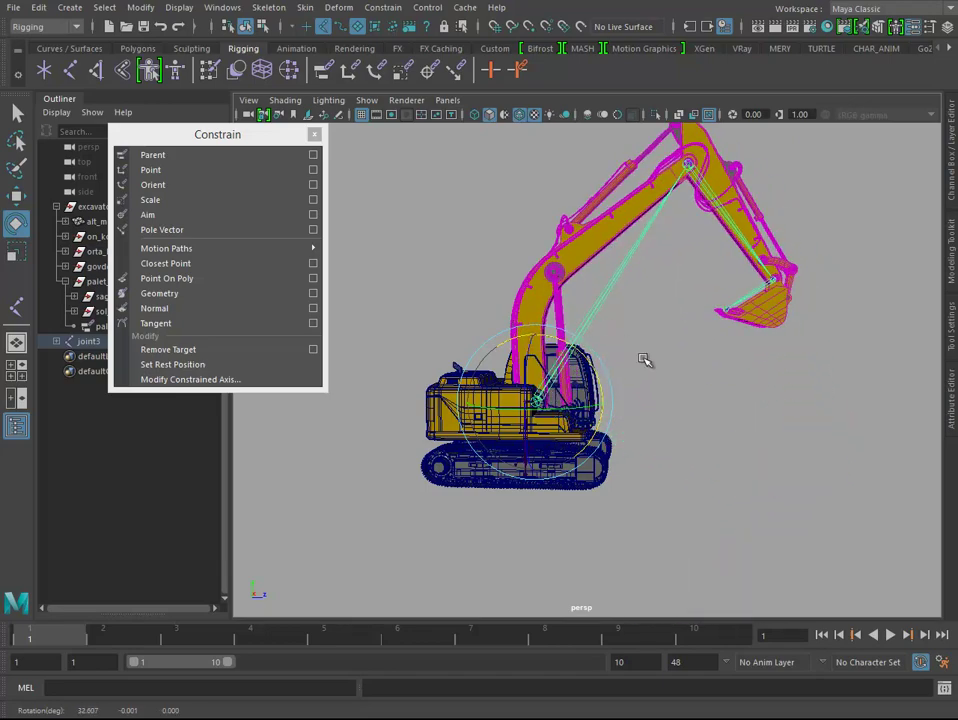
{"action": "key", "text": "ctrl+z"}
{"action": "key", "text": "space"}
{"action": "key", "text": "space"}
{"action": "key", "text": "w"}
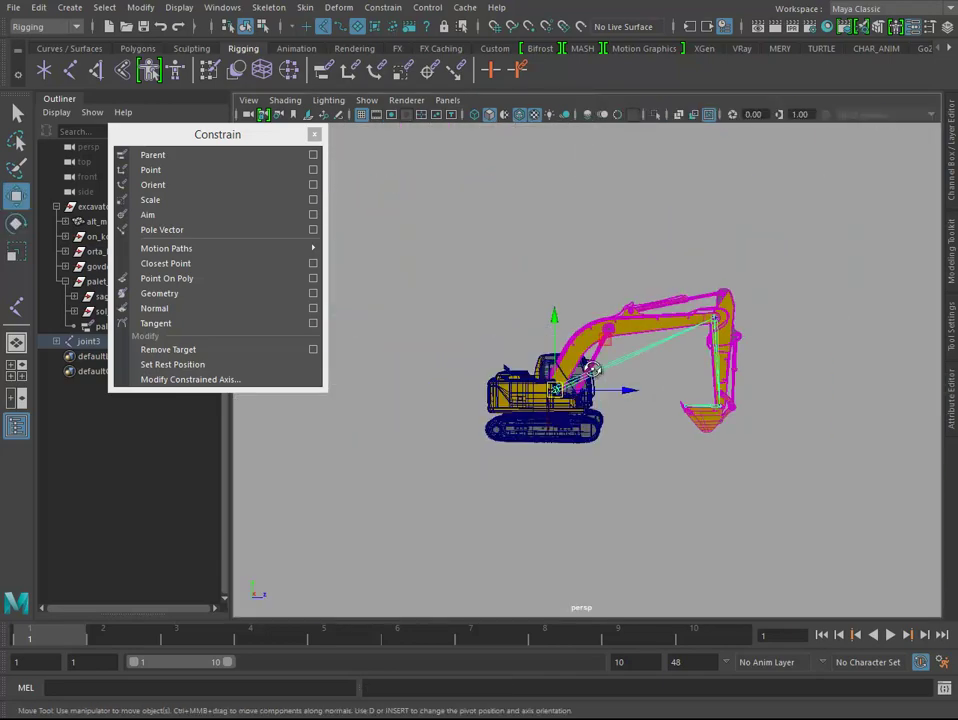
{"action": "left_click_drag", "start_coordinate": [671, 330], "coordinate": [637, 438], "text": "alt"}
{"action": "right_click_drag", "start_coordinate": [637, 438], "coordinate": [548, 413], "text": "alt"}
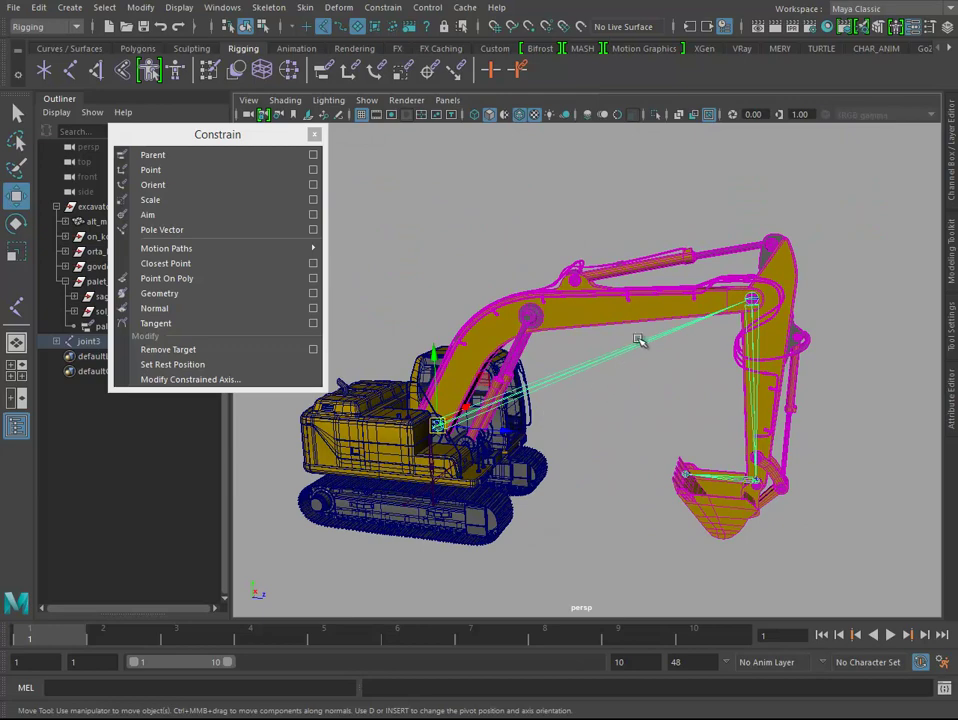
{"action": "mouse_move", "coordinate": [638, 341]}
{"action": "left_mouse_down", "text": "alt"}
{"action": "mouse_move", "coordinate": [641, 306]}
{"action": "mouse_move", "coordinate": [616, 306]}
{"action": "mouse_move", "coordinate": [656, 310]}
{"action": "mouse_move", "coordinate": [545, 346]}
{"action": "mouse_move", "coordinate": [558, 379]}
{"action": "left_mouse_up", "text": "alt"}
{"action": "left_click", "coordinate": [785, 432]}
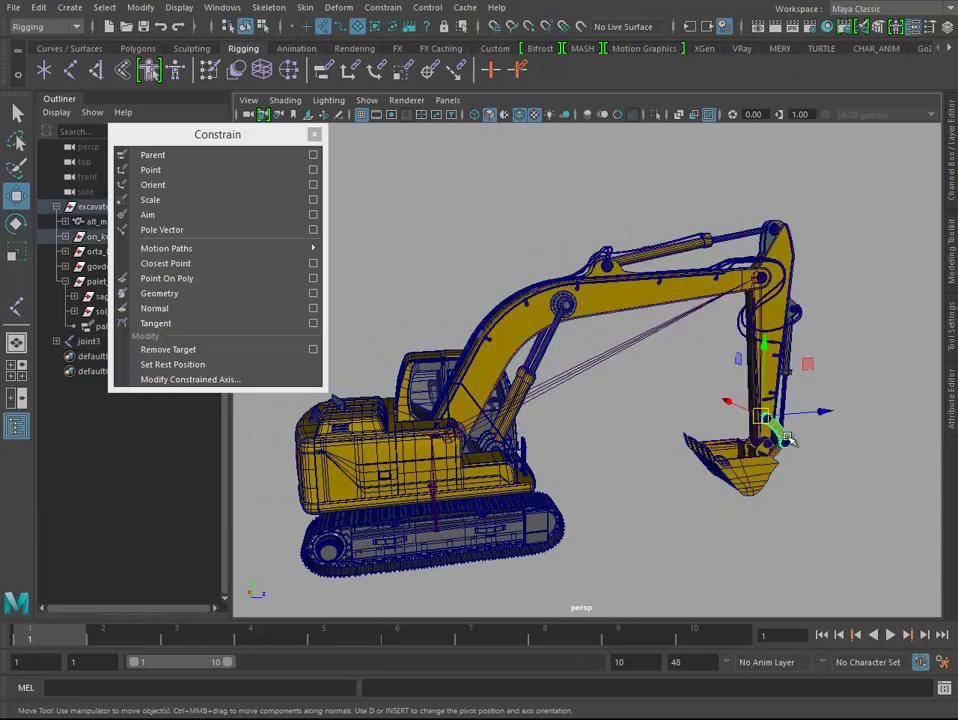
{"action": "key", "text": "f"}
{"action": "scroll", "coordinate": [720, 472], "scroll_direction": "down", "scroll_amount": 5}
{"action": "left_click_drag", "start_coordinate": [610, 368], "coordinate": [513, 368], "text": "alt"}
{"action": "left_click", "coordinate": [525, 365]}
{"action": "key", "text": "e"}
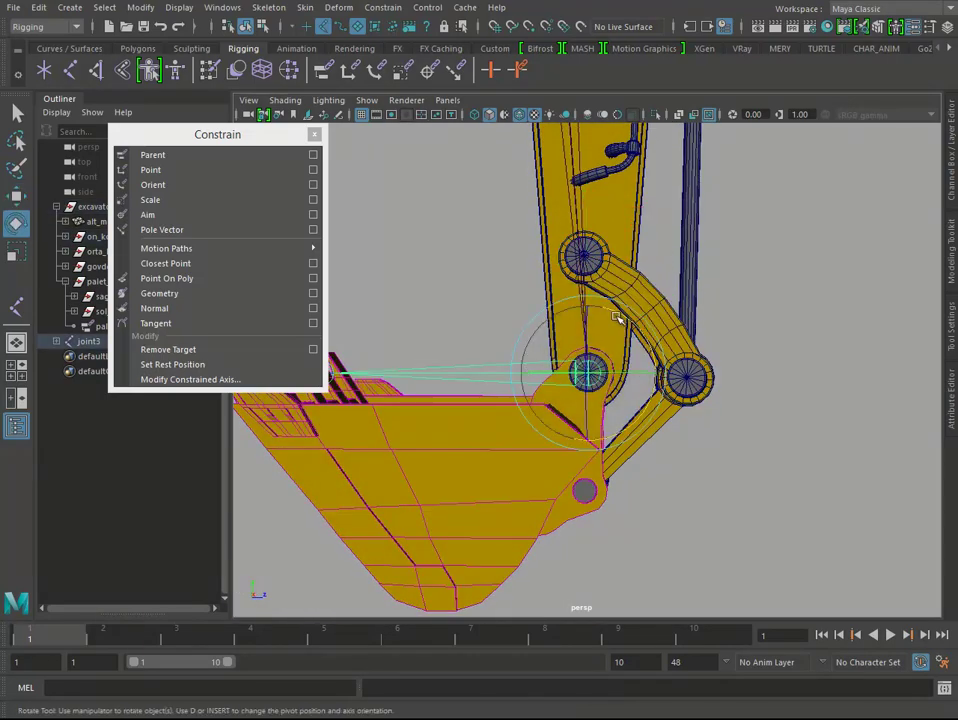
{"action": "left_click_drag", "start_coordinate": [618, 317], "coordinate": [533, 285]}
{"action": "key", "text": "ctrl+z"}
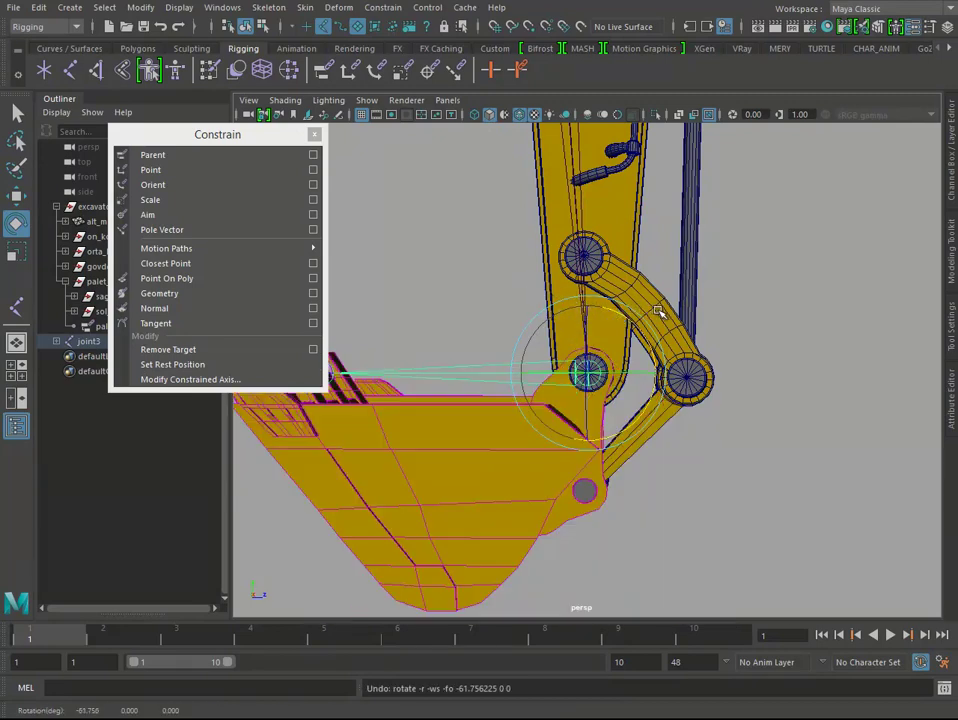
{"action": "left_click", "coordinate": [659, 313]}
{"action": "mouse_move", "coordinate": [607, 325]}
{"action": "left_mouse_down"}
{"action": "mouse_move", "coordinate": [625, 335]}
{"action": "mouse_move", "coordinate": [688, 293]}
{"action": "left_mouse_up"}
{"action": "key", "text": "ctrl+z"}
{"action": "key", "text": "q"}
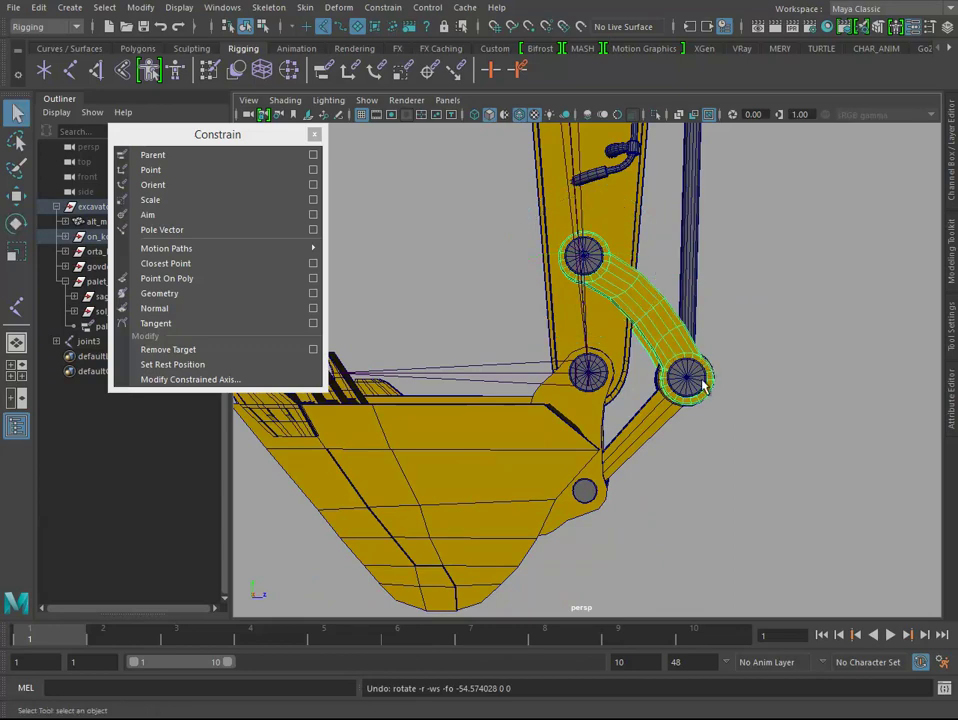
{"action": "left_click_drag", "start_coordinate": [697, 378], "coordinate": [665, 385], "text": "alt"}
{"action": "left_click", "coordinate": [673, 380]}
{"action": "left_click", "coordinate": [670, 345]}
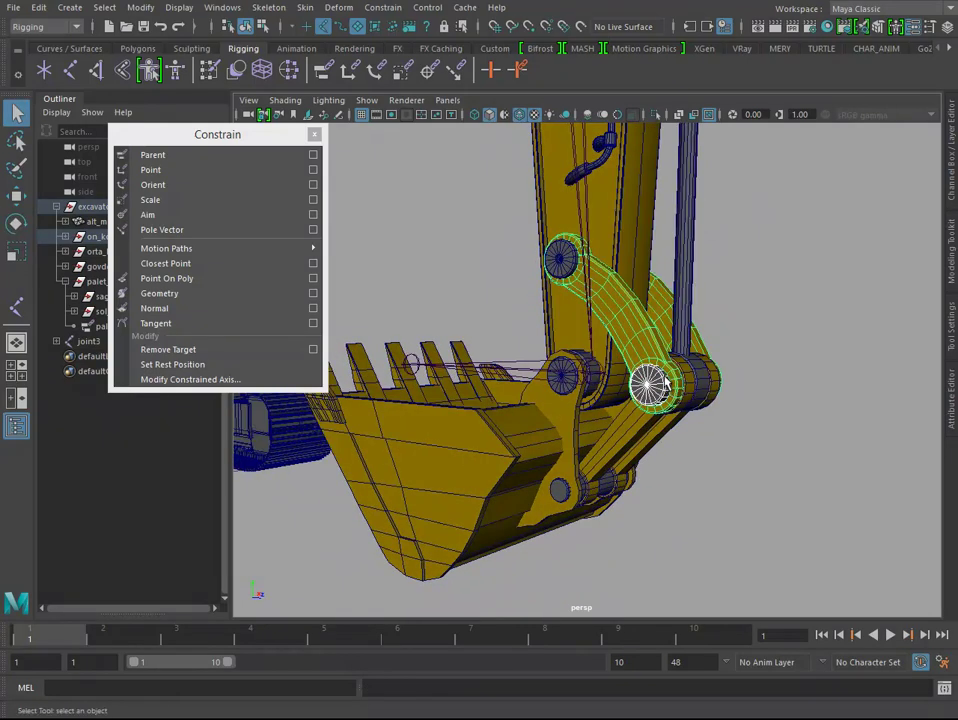
{"action": "left_click", "coordinate": [663, 383]}
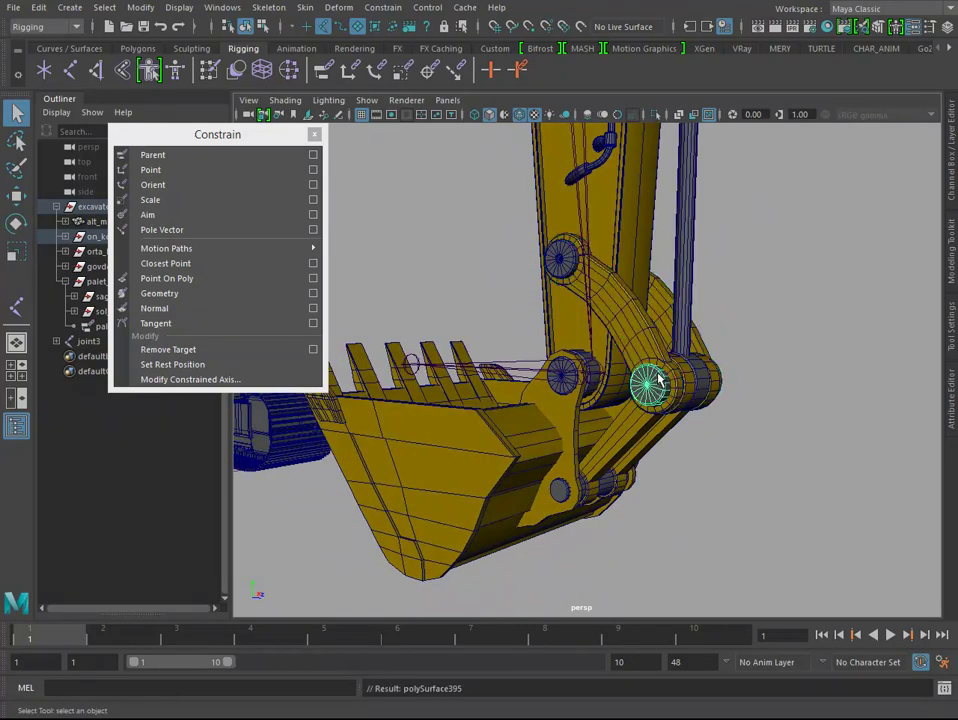
{"action": "left_click", "coordinate": [632, 432], "text": "shift"}
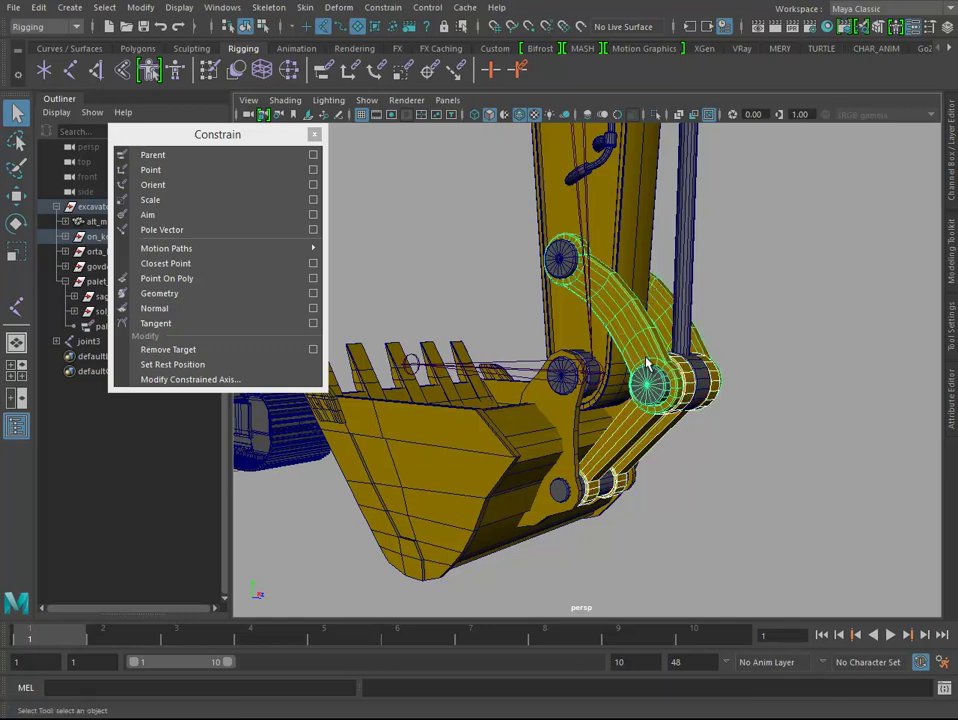
{"action": "key", "text": "p"}
{"action": "key", "text": "e"}
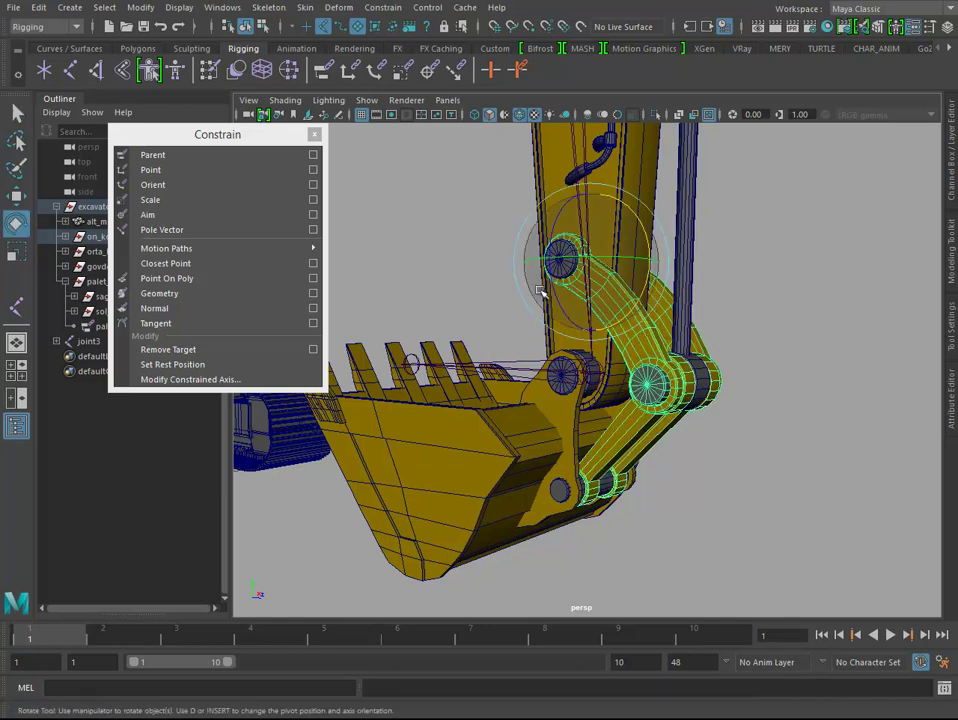
{"action": "mouse_move", "coordinate": [585, 300]}
{"action": "left_mouse_down", "text": "alt"}
{"action": "mouse_move", "coordinate": [629, 296]}
{"action": "mouse_move", "coordinate": [600, 272]}
{"action": "mouse_move", "coordinate": [618, 319]}
{"action": "mouse_move", "coordinate": [717, 298]}
{"action": "left_mouse_up", "text": "alt"}
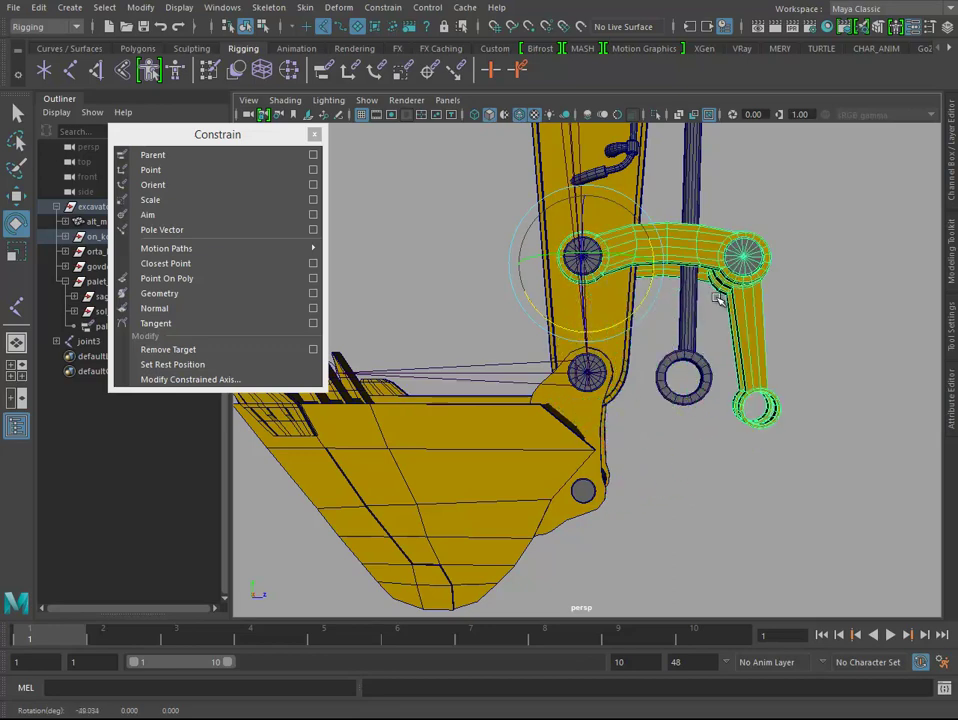
{"action": "key", "text": "ctrl+z"}
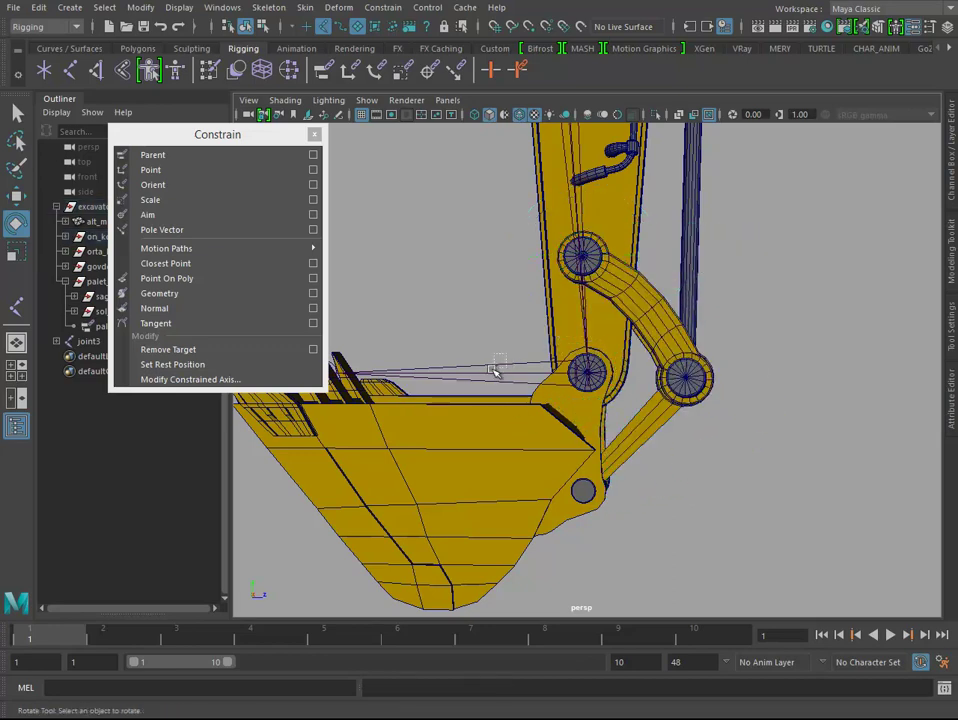
Step: Test-rotate the bucket about joint3, then undo the rotation
{"action": "left_click", "coordinate": [573, 386]}
{"action": "left_click_drag", "start_coordinate": [571, 438], "coordinate": [692, 385]}
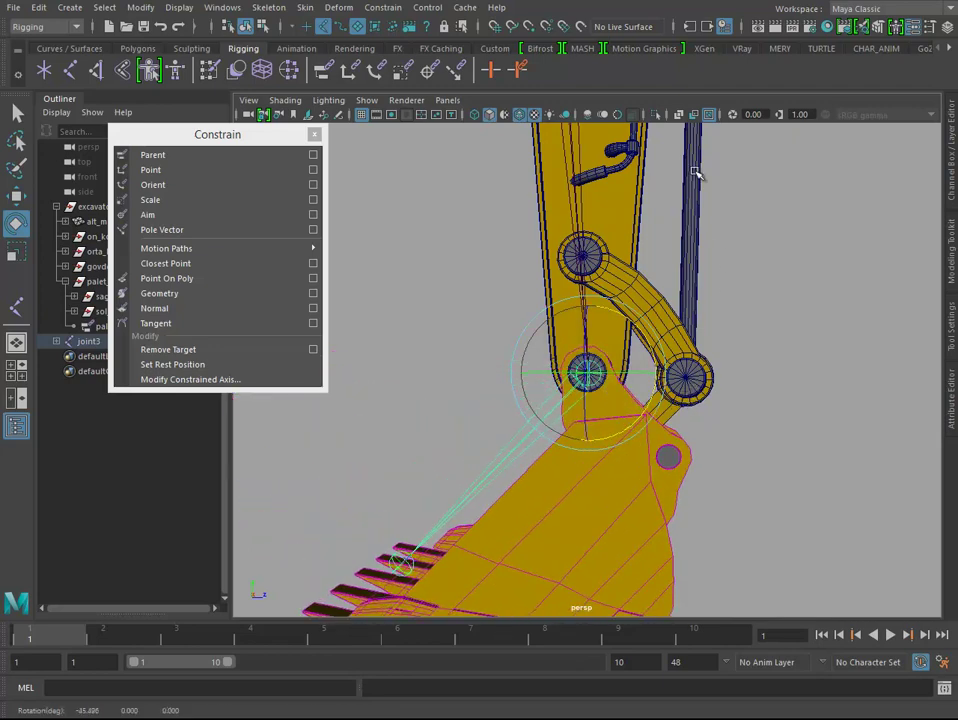
{"action": "key", "text": "ctrl+z"}
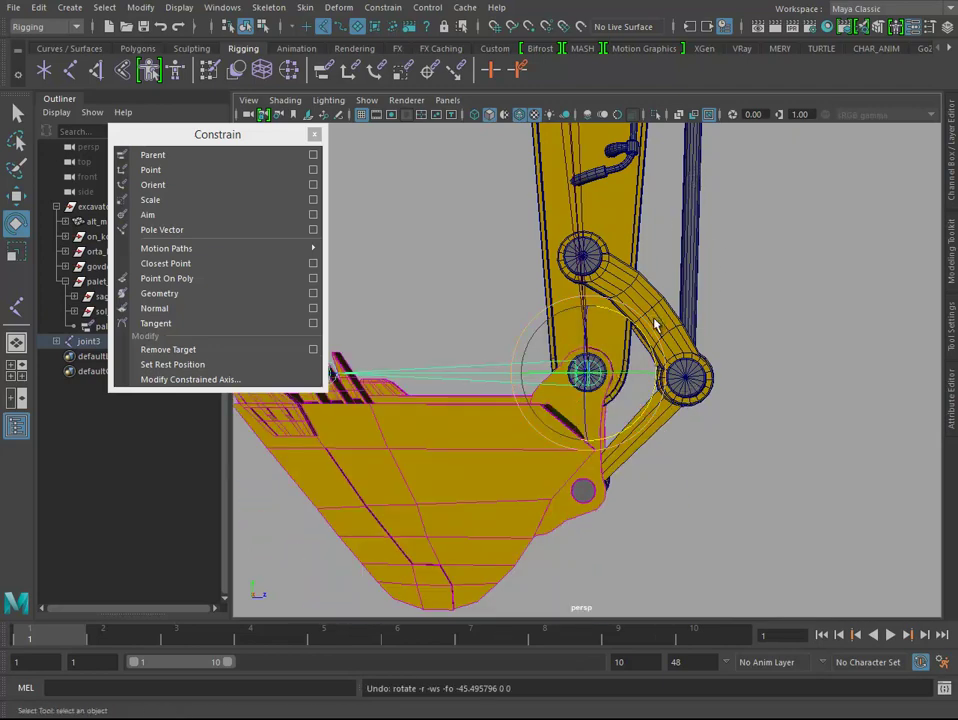
Step: Select the piston rod with the link arm and rotate them to test the swing
{"action": "key", "text": "q"}
{"action": "middle_click_drag", "start_coordinate": [655, 325], "coordinate": [734, 385], "text": "alt"}
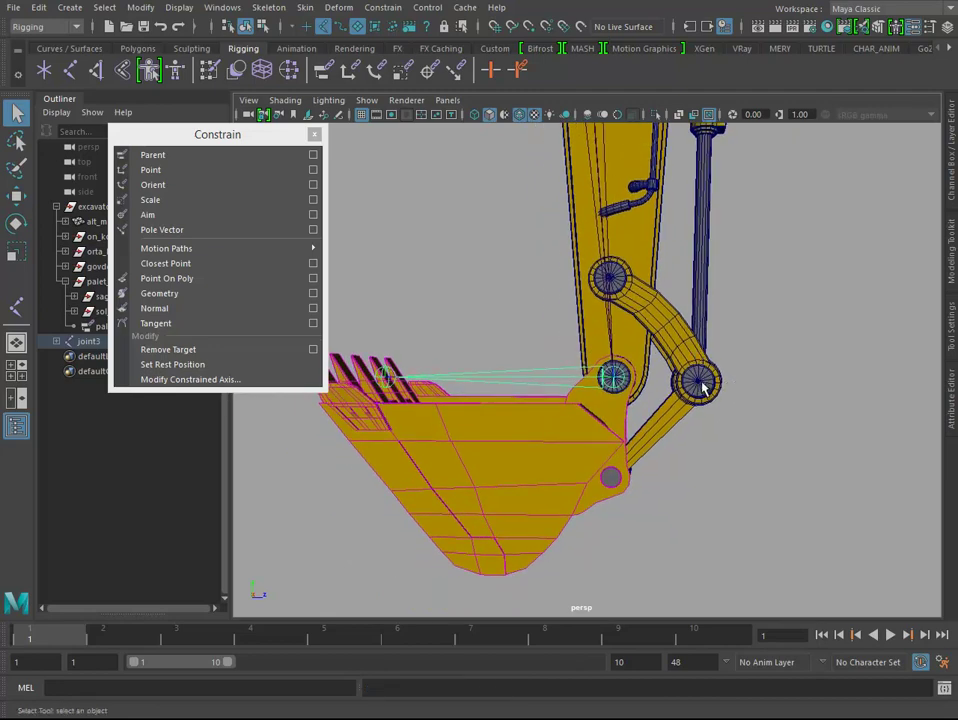
{"action": "left_click", "coordinate": [702, 387]}
{"action": "left_click", "coordinate": [703, 331]}
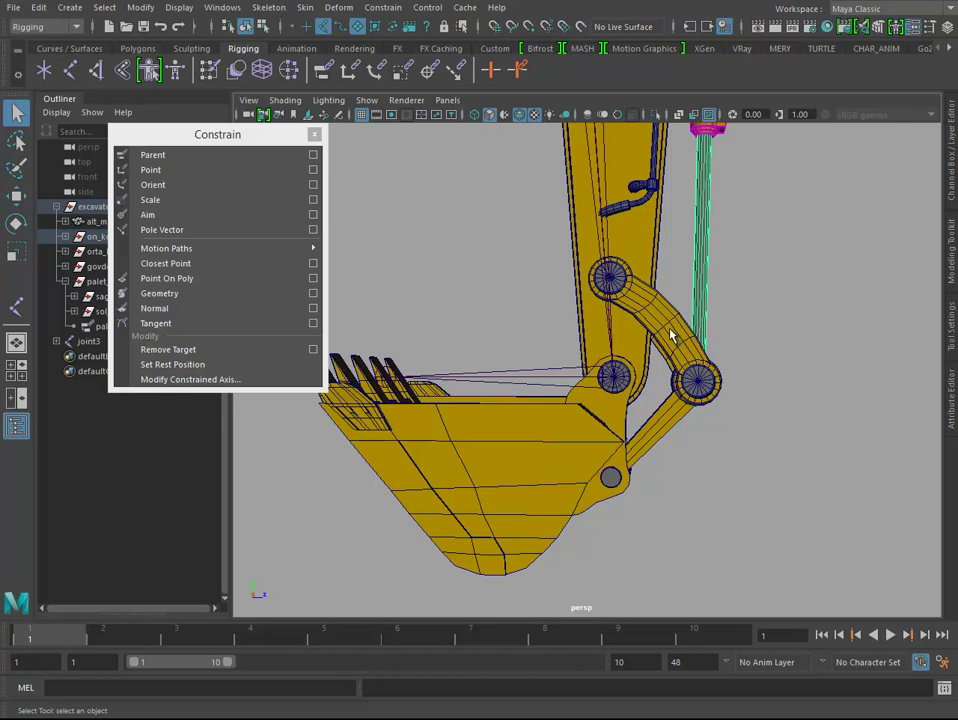
{"action": "left_click", "coordinate": [672, 336], "text": "shift"}
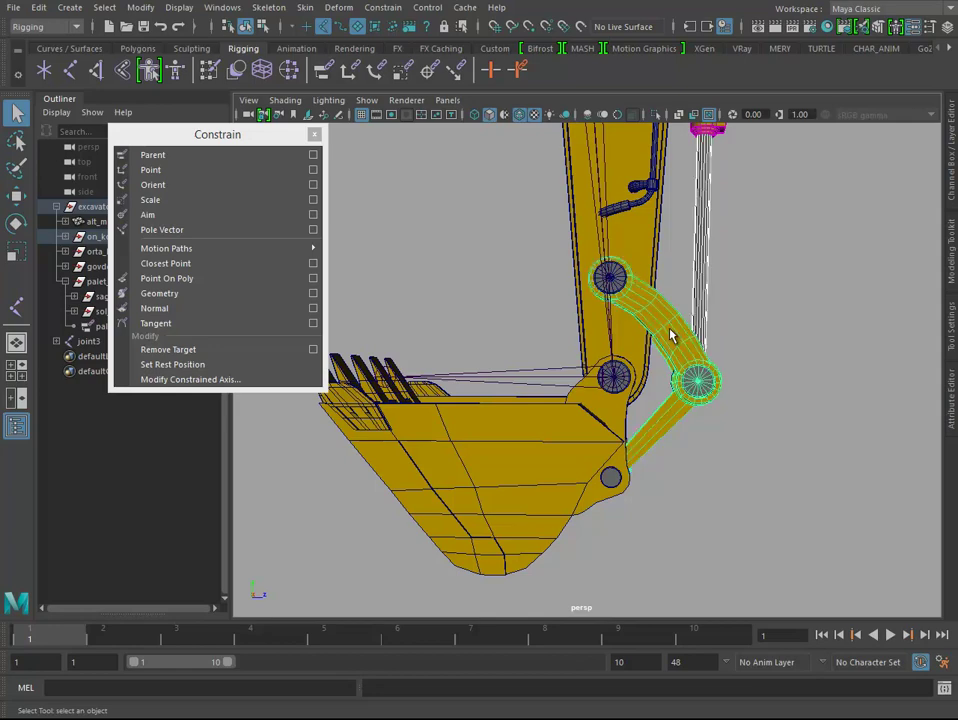
{"action": "key", "text": "p"}
{"action": "key", "text": "e"}
{"action": "mouse_move", "coordinate": [674, 340]}
{"action": "left_mouse_down", "text": "alt"}
{"action": "mouse_move", "coordinate": [648, 357]}
{"action": "mouse_move", "coordinate": [627, 356]}
{"action": "mouse_move", "coordinate": [645, 375]}
{"action": "left_mouse_up", "text": "alt"}
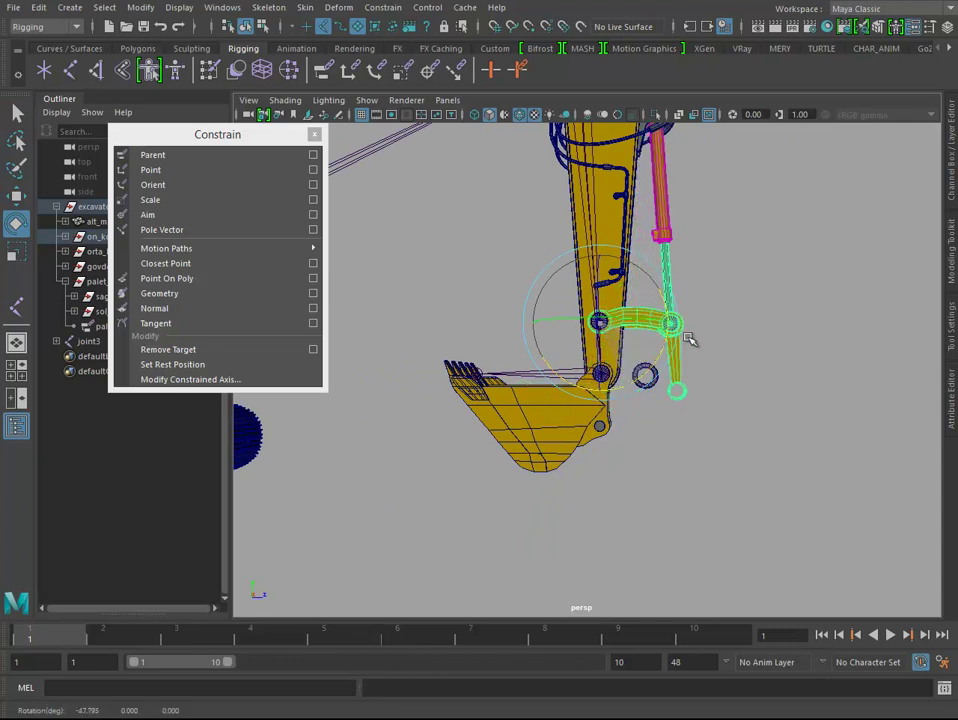
{"action": "left_click_drag", "start_coordinate": [645, 375], "coordinate": [744, 306]}
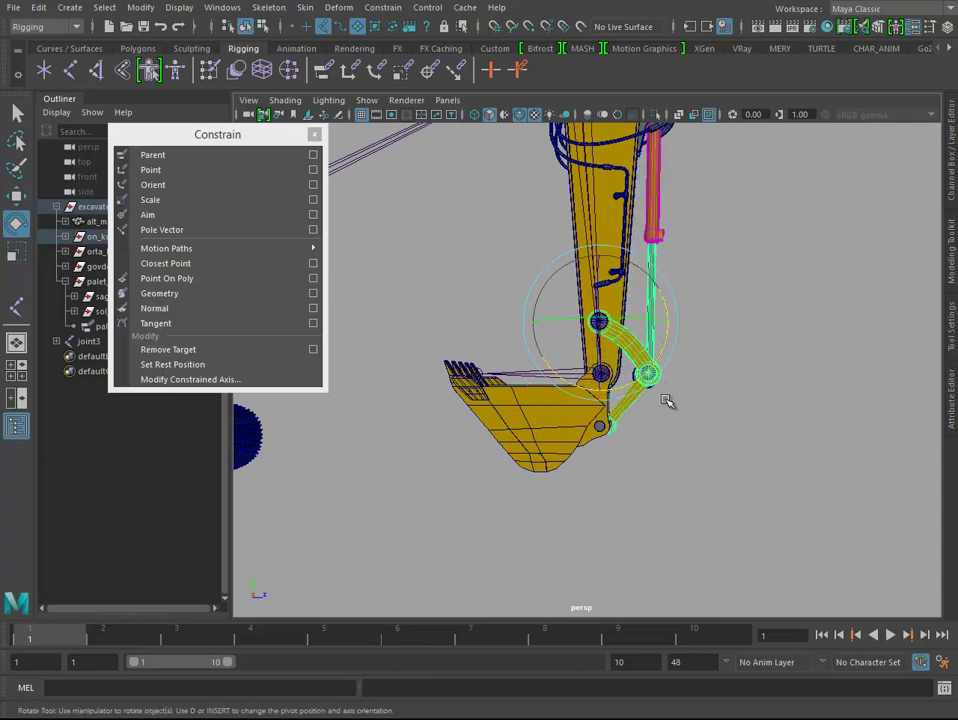
{"action": "left_click_drag", "start_coordinate": [666, 400], "coordinate": [678, 398]}
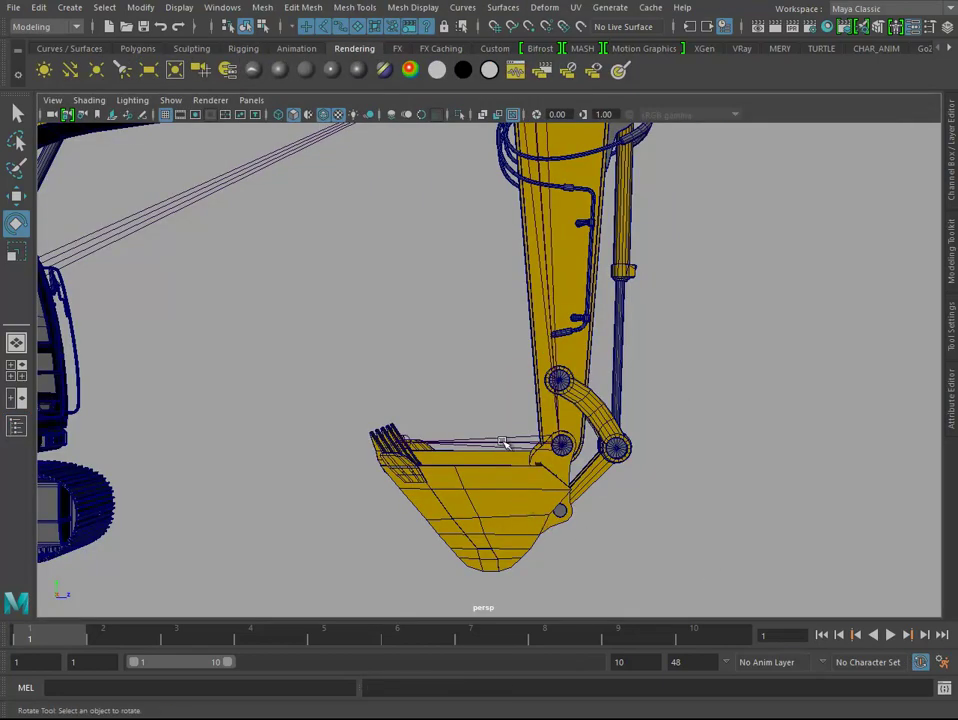
Step: Select the bucket and switch to the Animation menu set
{"action": "left_click", "coordinate": [505, 440]}
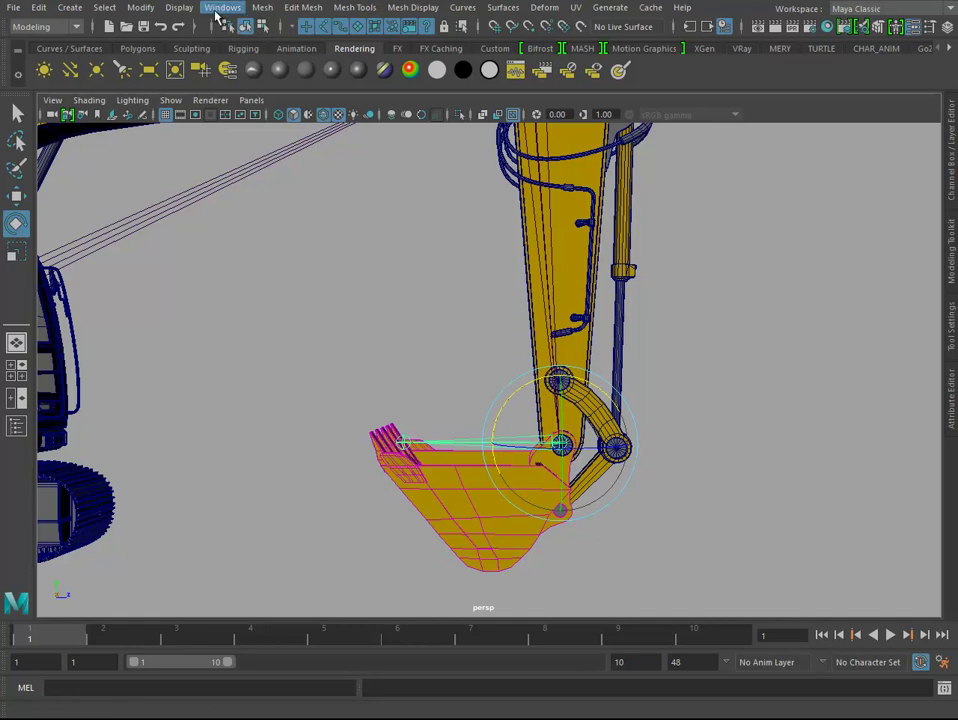
{"action": "left_click", "coordinate": [52, 27]}
{"action": "left_click", "coordinate": [52, 68]}
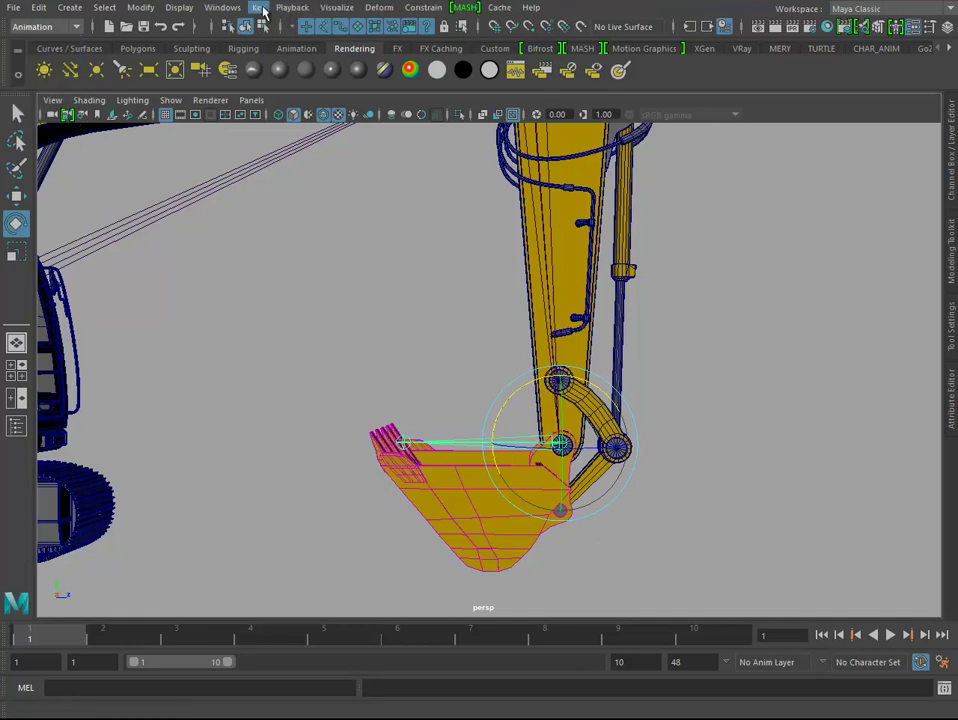
Step: Open Set Driven Key and load joint7 Rotate X as the driver
{"action": "left_click", "coordinate": [263, 10]}
{"action": "left_click", "coordinate": [485, 145]}
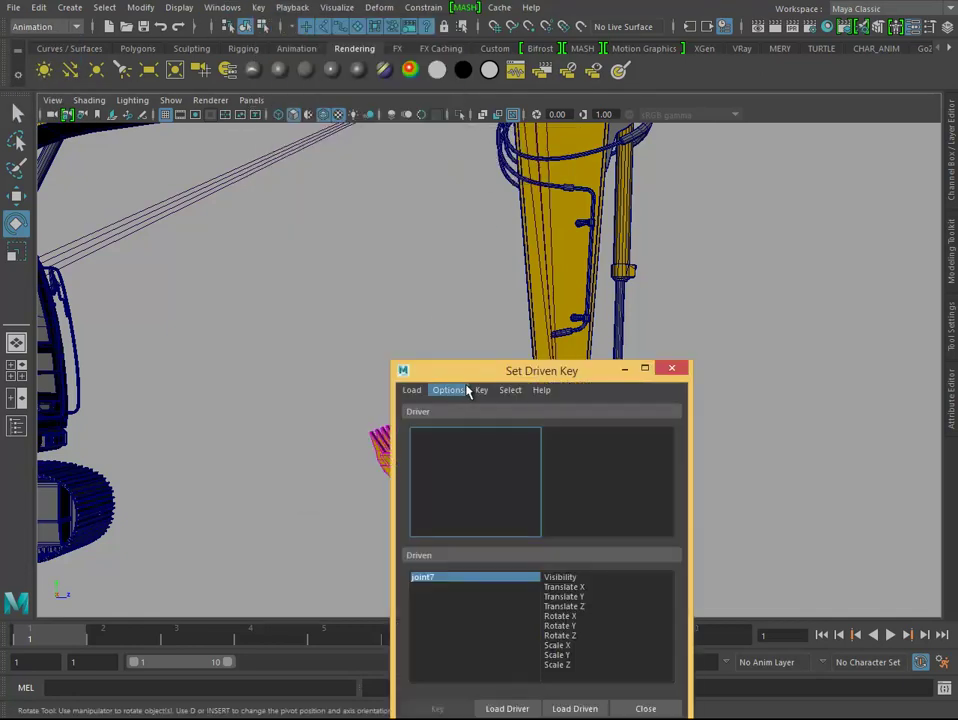
{"action": "left_click_drag", "start_coordinate": [474, 373], "coordinate": [181, 151]}
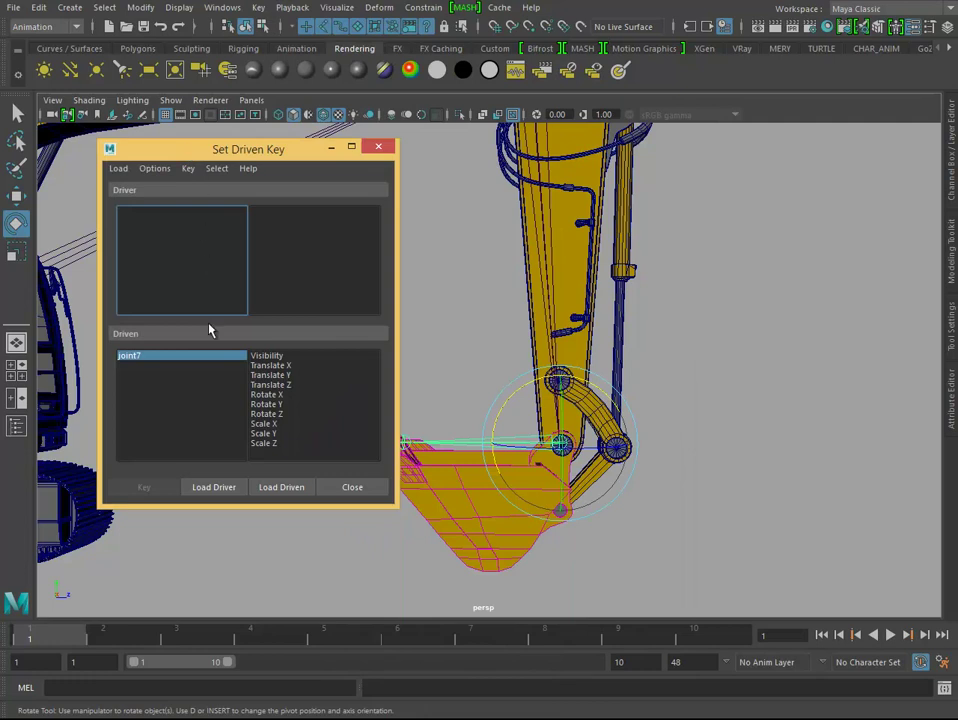
{"action": "left_click", "coordinate": [218, 487]}
{"action": "left_click", "coordinate": [268, 251]}
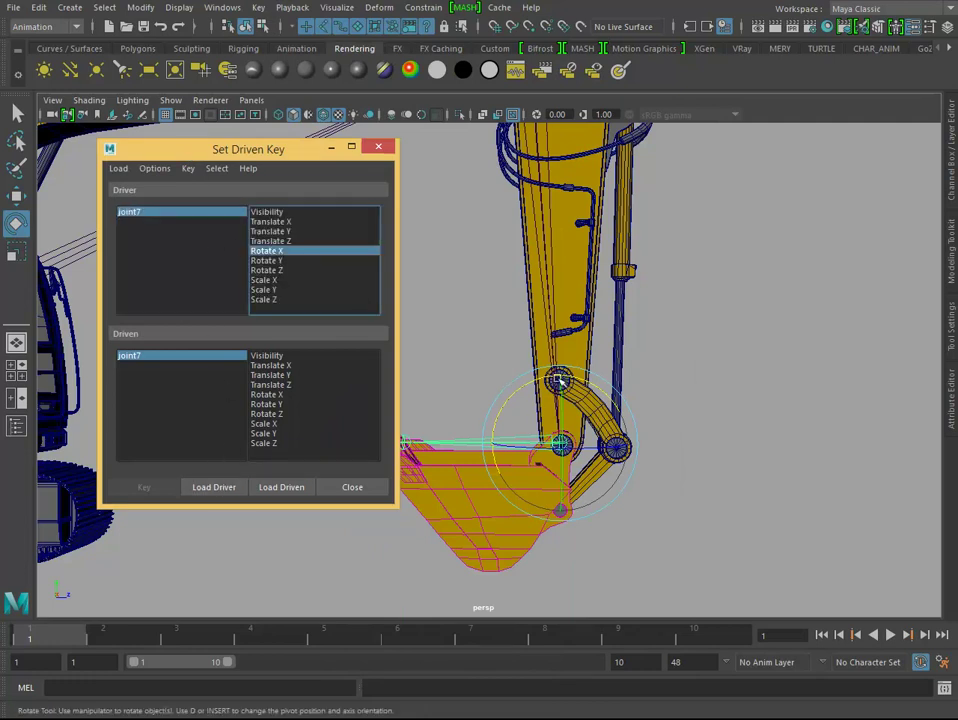
Step: Load kepce_piston and polySurface407 as driven objects with Rotate X
{"action": "key", "text": "q"}
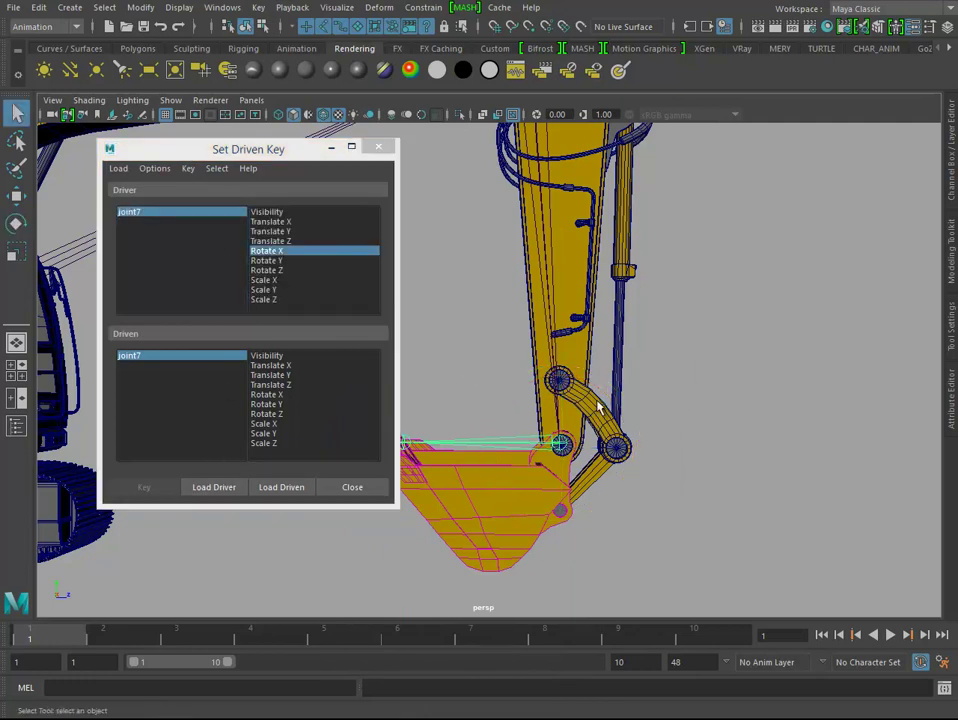
{"action": "left_click", "coordinate": [599, 478]}
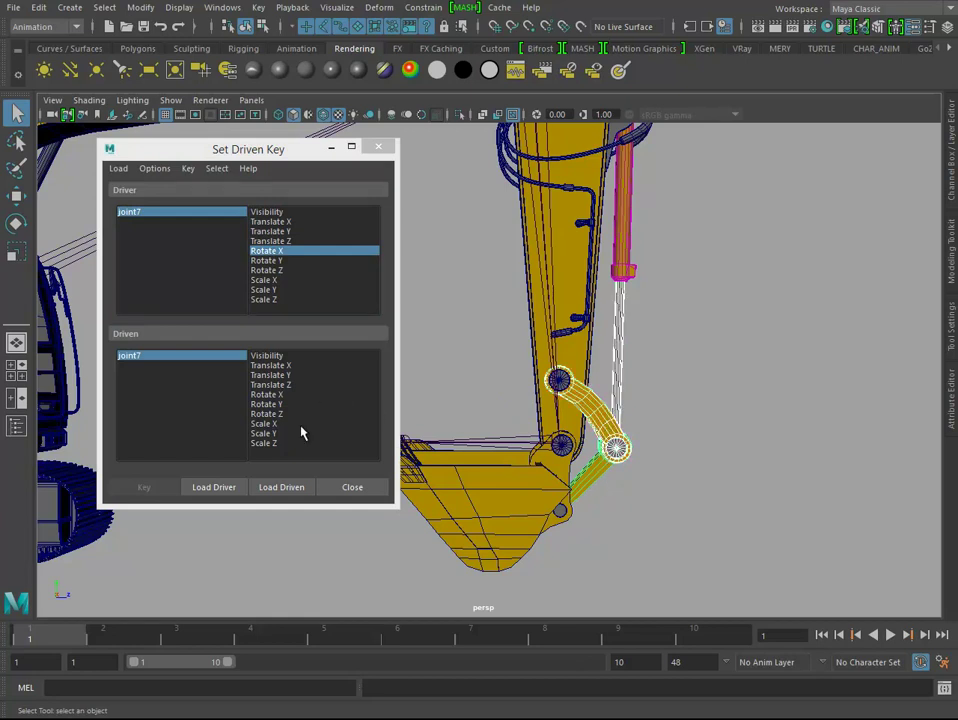
{"action": "left_click", "coordinate": [285, 487]}
{"action": "left_click_drag", "start_coordinate": [140, 356], "coordinate": [162, 376]}
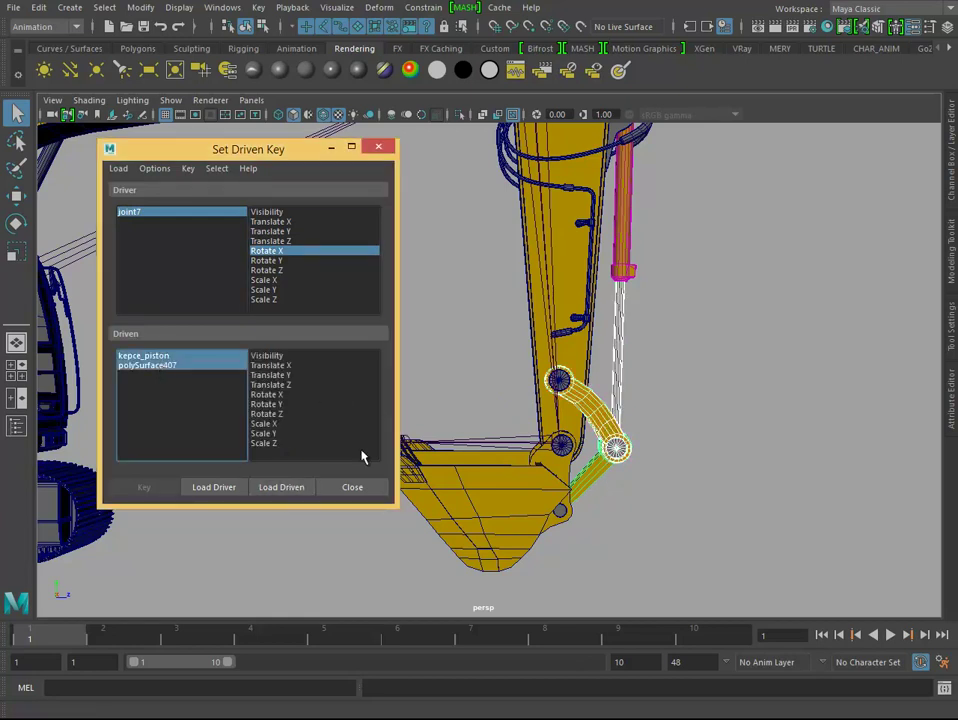
{"action": "left_click", "coordinate": [267, 394]}
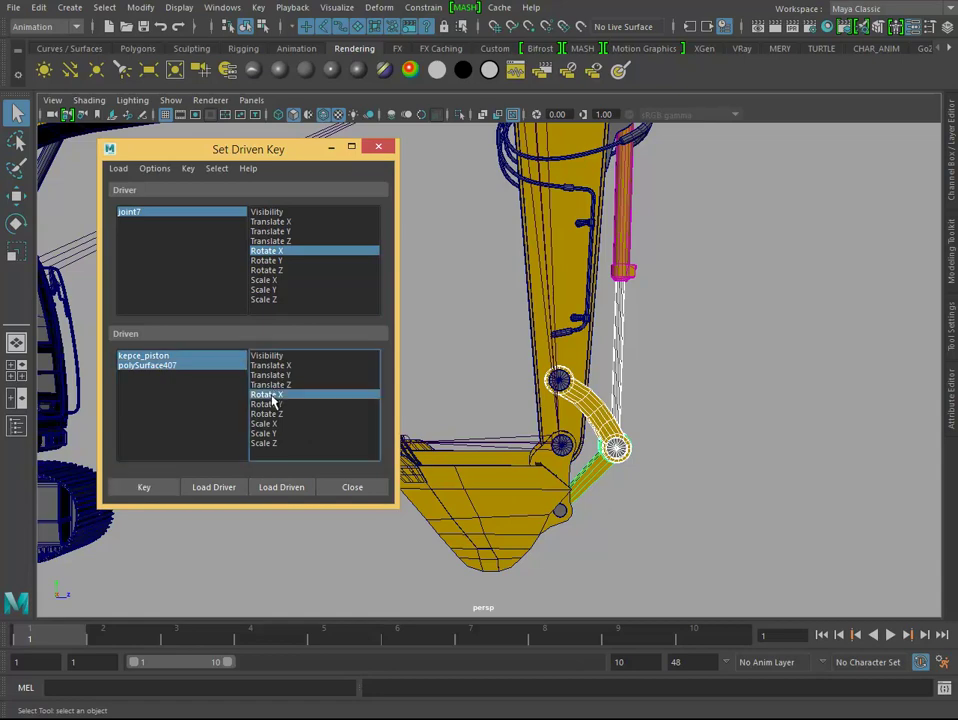
Step: Key the piston and link at their rest pose in Set Driven Key
{"action": "left_click", "coordinate": [157, 495]}
{"action": "left_click", "coordinate": [953, 200]}
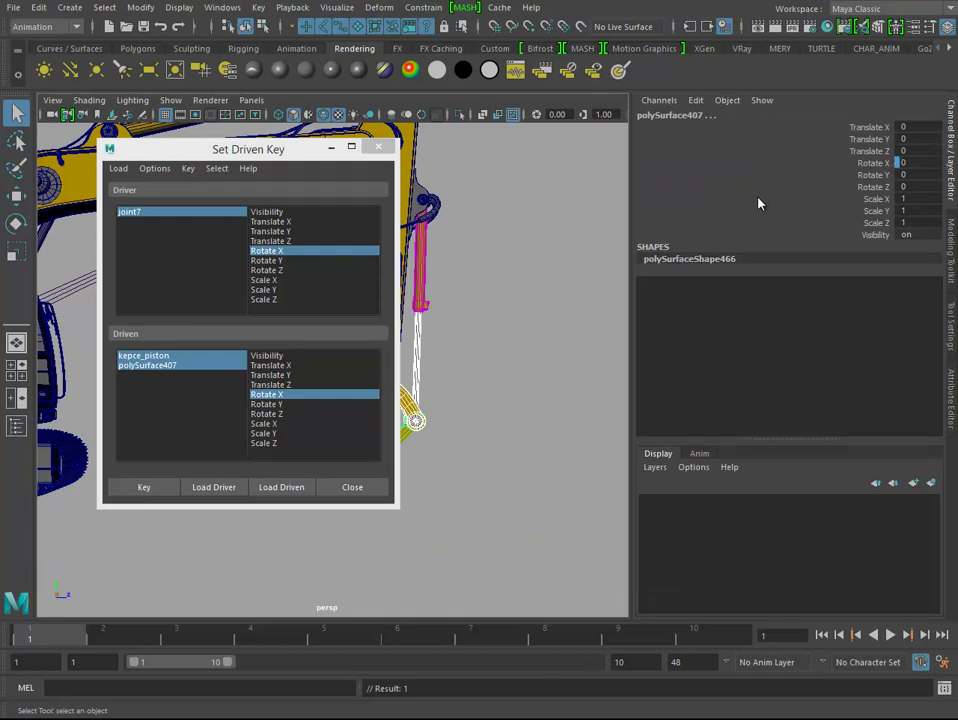
{"action": "left_click", "coordinate": [953, 175]}
Step: Rotate joint7 to about 70 degrees in X to raise the bucket
{"action": "mouse_move", "coordinate": [560, 332]}
{"action": "left_mouse_down", "text": "alt"}
{"action": "mouse_move", "coordinate": [496, 344]}
{"action": "mouse_move", "coordinate": [563, 400]}
{"action": "left_mouse_up", "text": "alt"}
{"action": "left_click", "coordinate": [584, 387]}
{"action": "key", "text": "e"}
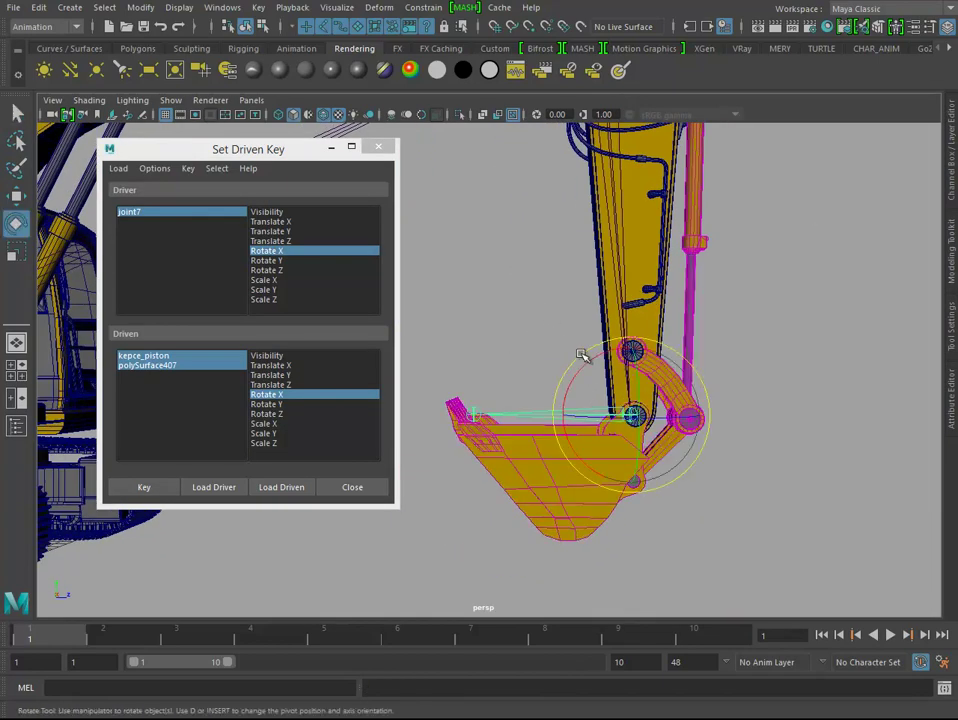
{"action": "mouse_move", "coordinate": [591, 362]}
{"action": "left_mouse_down"}
{"action": "mouse_move", "coordinate": [545, 280]}
{"action": "mouse_move", "coordinate": [576, 282]}
{"action": "left_mouse_up"}
{"action": "left_click", "coordinate": [952, 145]}
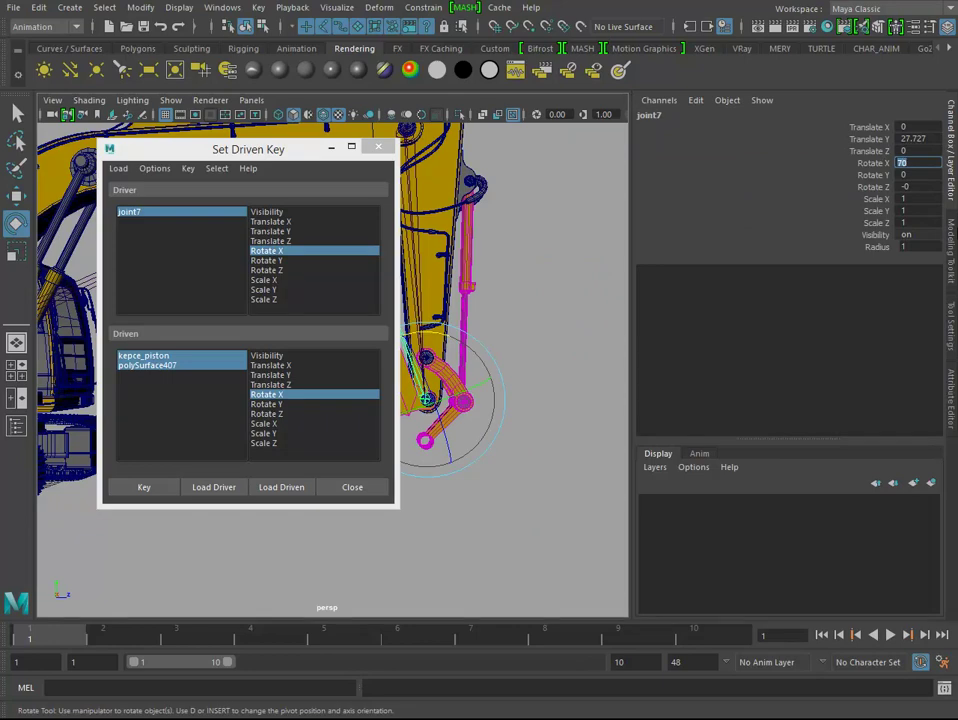
{"action": "left_click", "coordinate": [952, 189]}
Step: Rotate the link pieces to about 18.8 degrees to fit the raised bucket, then select piston and link as driven
{"action": "key", "text": "q"}
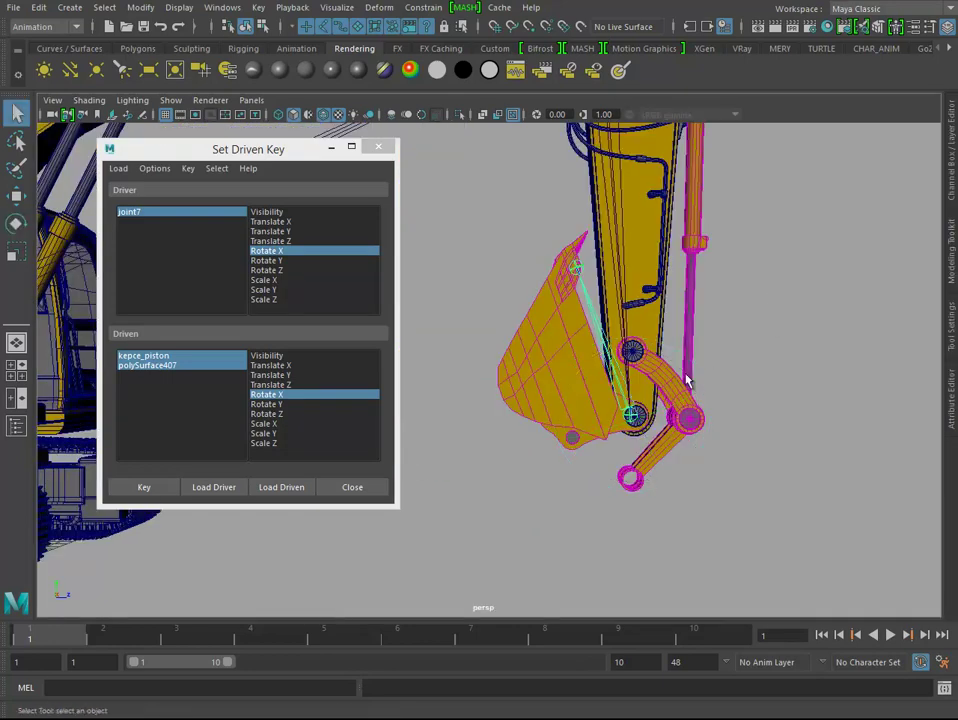
{"action": "left_click", "coordinate": [668, 381]}
{"action": "key", "text": "e"}
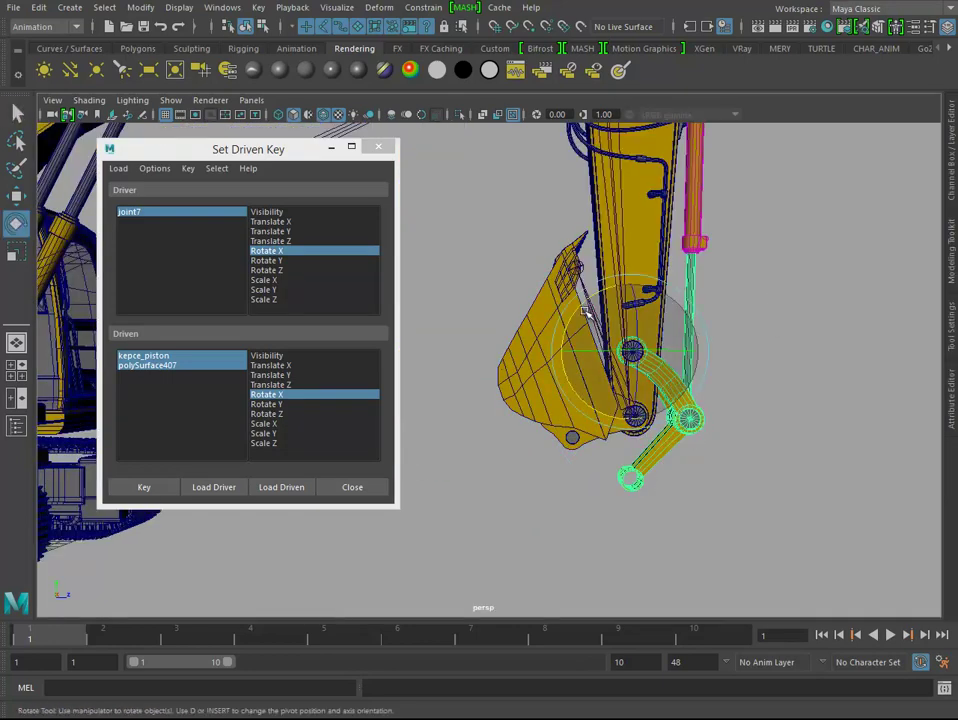
{"action": "left_click_drag", "start_coordinate": [586, 313], "coordinate": [652, 320]}
{"action": "scroll", "coordinate": [660, 420], "scroll_direction": "up", "scroll_amount": 3}
{"action": "mouse_move", "coordinate": [665, 457]}
{"action": "middle_mouse_down", "text": "alt"}
{"action": "mouse_move", "coordinate": [675, 443]}
{"action": "mouse_move", "coordinate": [659, 456]}
{"action": "middle_mouse_up", "text": "alt"}
{"action": "mouse_move", "coordinate": [659, 456]}
{"action": "left_mouse_down"}
{"action": "mouse_move", "coordinate": [716, 537]}
{"action": "mouse_move", "coordinate": [675, 530]}
{"action": "left_mouse_up"}
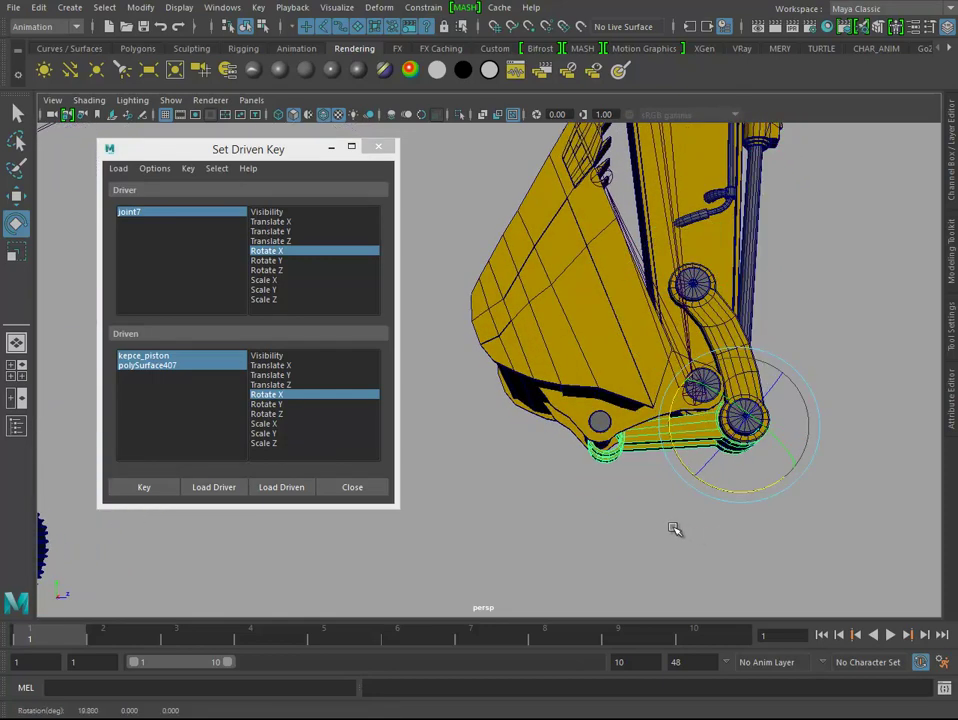
{"action": "mouse_move", "coordinate": [637, 496]}
{"action": "left_mouse_down", "text": "alt"}
{"action": "mouse_move", "coordinate": [727, 333]}
{"action": "mouse_move", "coordinate": [714, 469]}
{"action": "left_mouse_up", "text": "alt"}
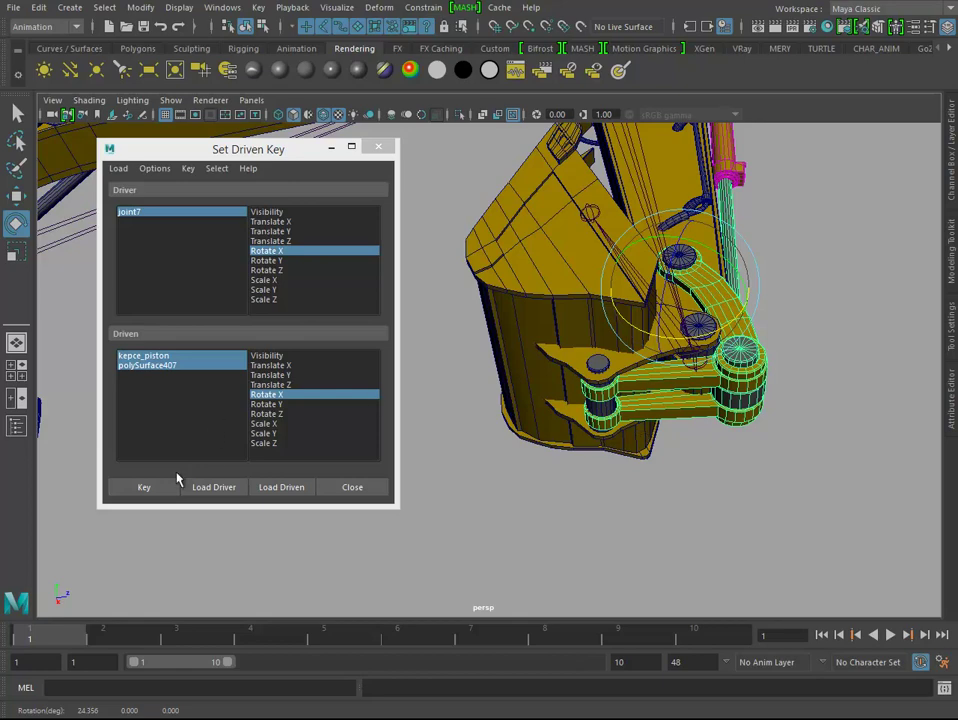
{"action": "left_click", "coordinate": [158, 367]}
{"action": "left_click", "coordinate": [285, 395]}
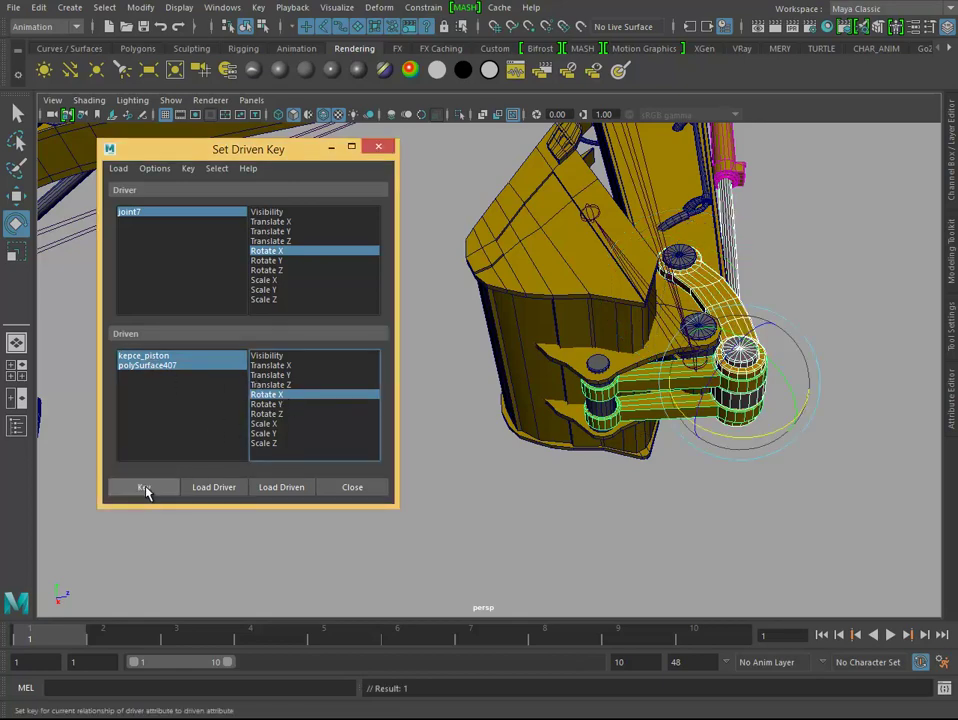
Step: Rotate the bucket joint down past its rest pose
{"action": "left_click_drag", "start_coordinate": [590, 360], "coordinate": [636, 267], "text": "alt"}
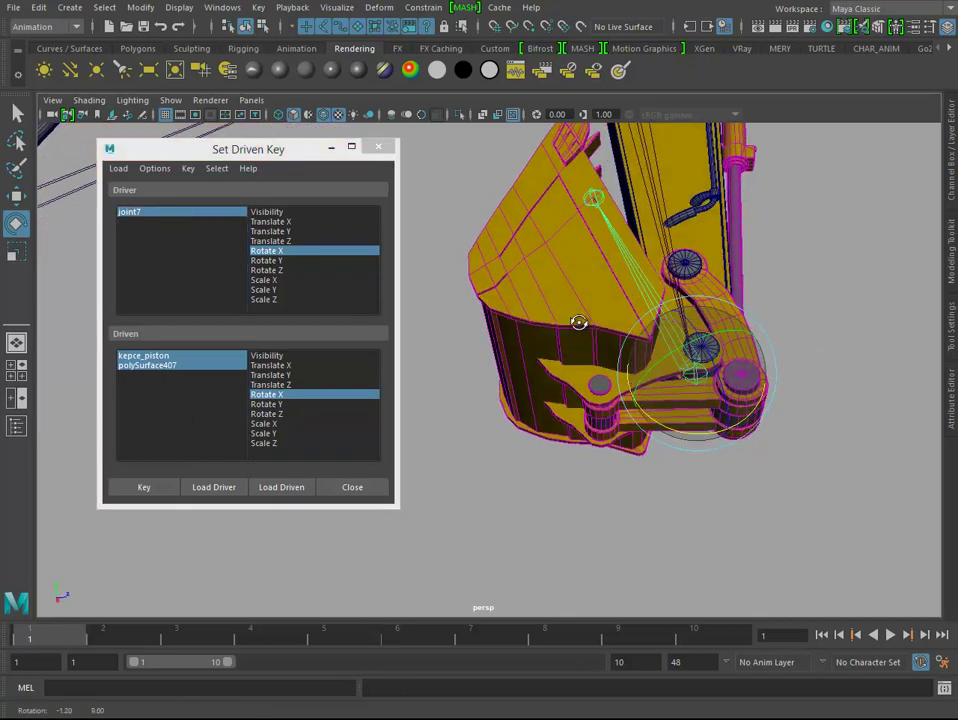
{"action": "left_click_drag", "start_coordinate": [610, 343], "coordinate": [888, 520]}
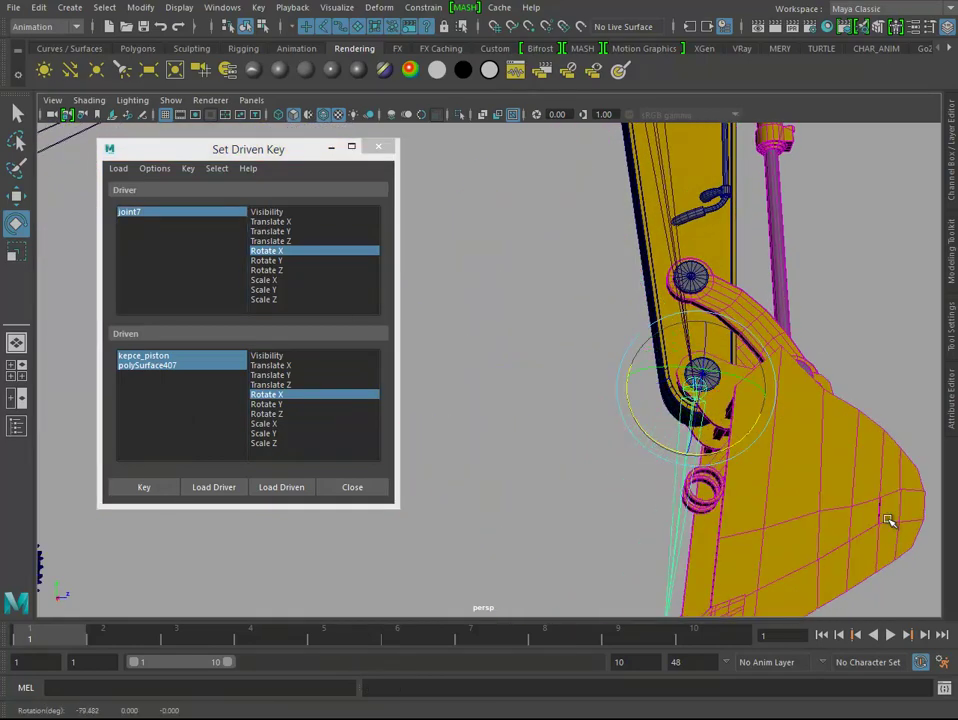
{"action": "mouse_move", "coordinate": [529, 489]}
{"action": "left_mouse_down"}
{"action": "mouse_move", "coordinate": [635, 498]}
{"action": "mouse_move", "coordinate": [676, 479]}
{"action": "mouse_move", "coordinate": [659, 484]}
{"action": "mouse_move", "coordinate": [665, 505]}
{"action": "mouse_move", "coordinate": [590, 455]}
{"action": "mouse_move", "coordinate": [628, 397]}
{"action": "left_mouse_up"}
Step: Rotate the upper linkage piece about its upper joint to follow the lowered bucket
{"action": "key", "text": "q"}
{"action": "left_click", "coordinate": [628, 397]}
{"action": "key", "text": "e"}
{"action": "mouse_move", "coordinate": [451, 472]}
{"action": "middle_mouse_down"}
{"action": "mouse_move", "coordinate": [515, 468]}
{"action": "mouse_move", "coordinate": [703, 421]}
{"action": "middle_mouse_up"}
{"action": "mouse_move", "coordinate": [731, 334]}
{"action": "middle_mouse_down"}
{"action": "mouse_move", "coordinate": [780, 289]}
{"action": "mouse_move", "coordinate": [840, 274]}
{"action": "mouse_move", "coordinate": [839, 322]}
{"action": "middle_mouse_up"}
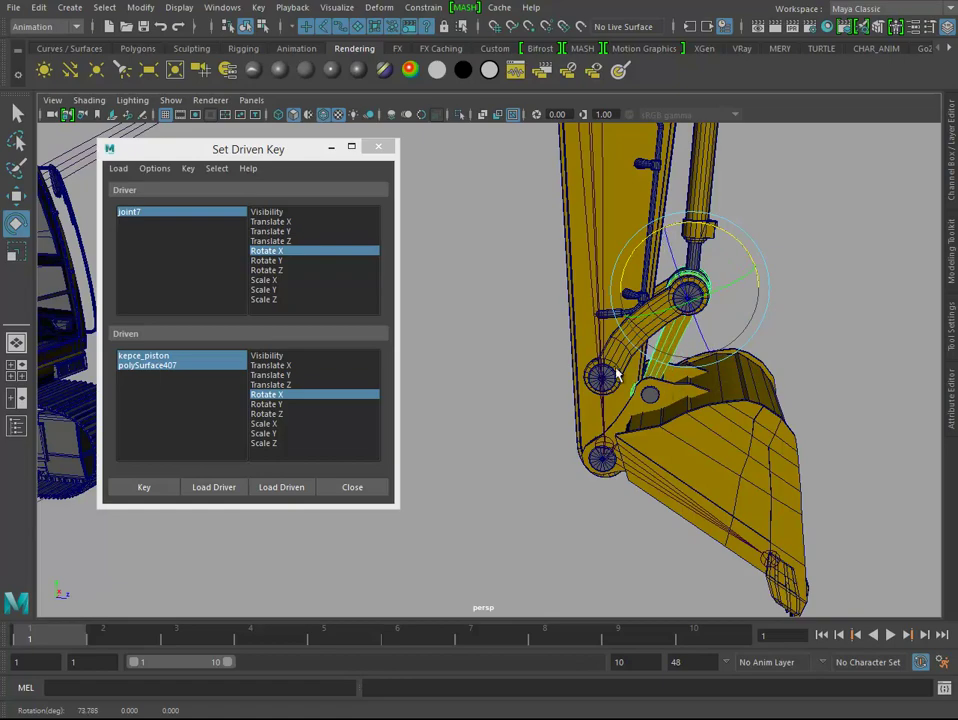
Step: Adjust the lower linkage piece and upper bar to fit the lowered bucket
{"action": "key", "text": "q"}
{"action": "left_click", "coordinate": [631, 336]}
{"action": "key", "text": "e"}
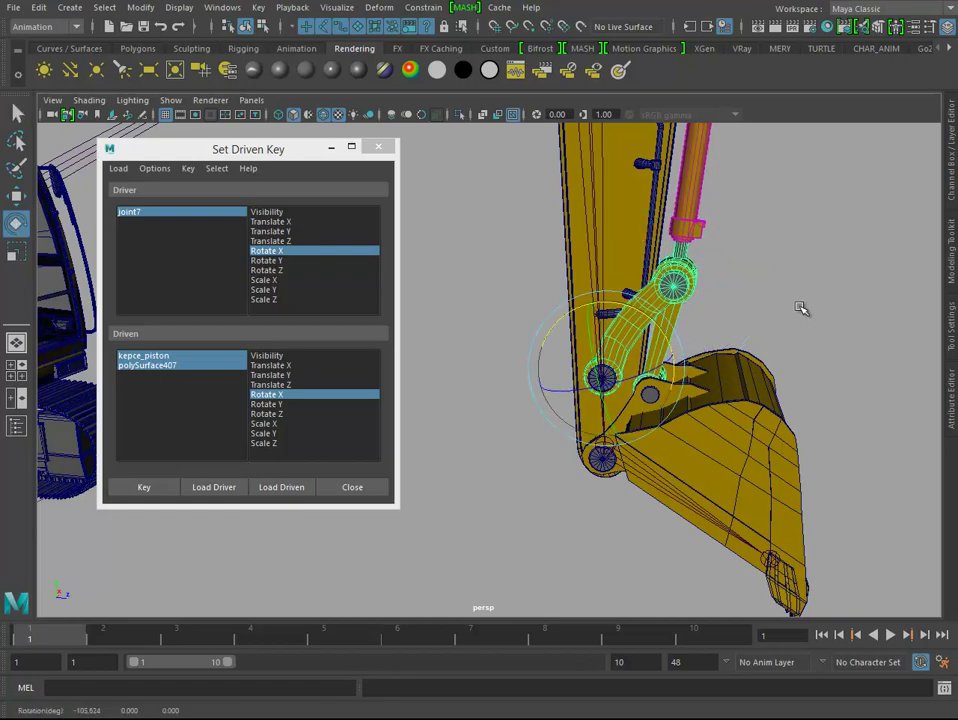
{"action": "mouse_move", "coordinate": [800, 308]}
{"action": "left_mouse_down", "text": "alt"}
{"action": "mouse_move", "coordinate": [674, 387]}
{"action": "mouse_move", "coordinate": [601, 370]}
{"action": "mouse_move", "coordinate": [727, 385]}
{"action": "mouse_move", "coordinate": [755, 373]}
{"action": "left_mouse_up", "text": "alt"}
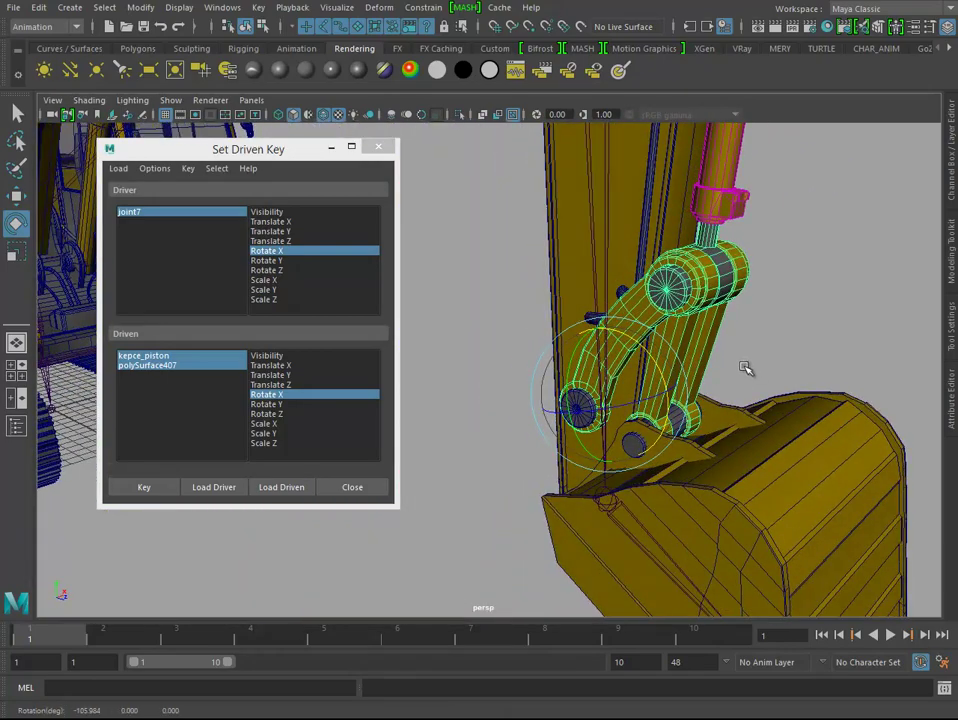
{"action": "key", "text": "q"}
{"action": "left_click", "coordinate": [708, 352]}
{"action": "key", "text": "e"}
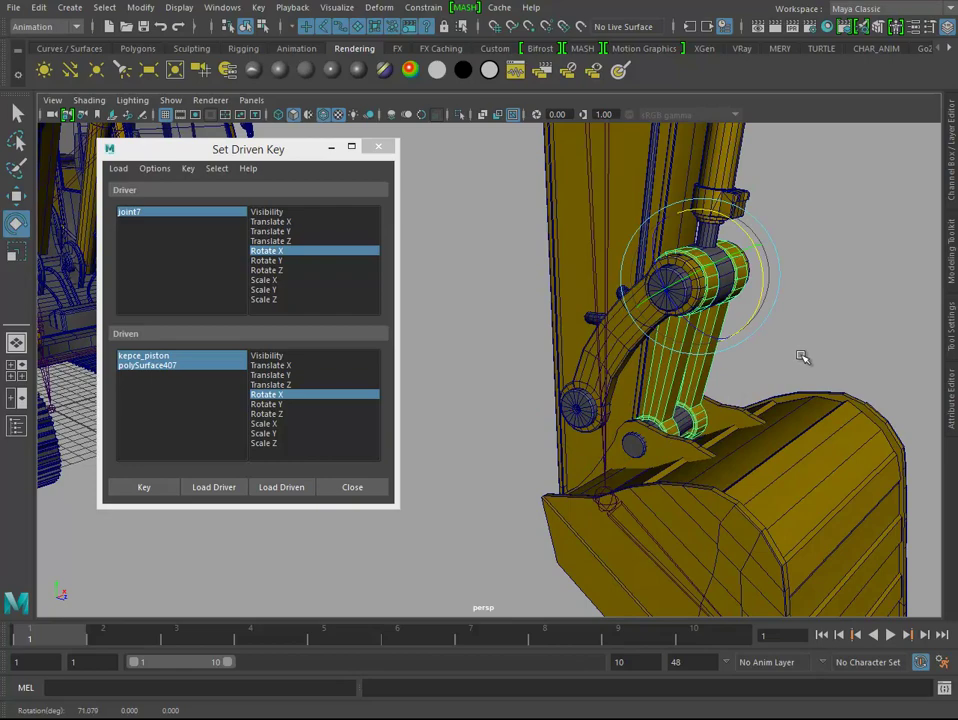
{"action": "mouse_move", "coordinate": [803, 357]}
{"action": "left_mouse_down", "text": "alt"}
{"action": "mouse_move", "coordinate": [836, 368]}
{"action": "mouse_move", "coordinate": [768, 397]}
{"action": "left_mouse_up", "text": "alt"}
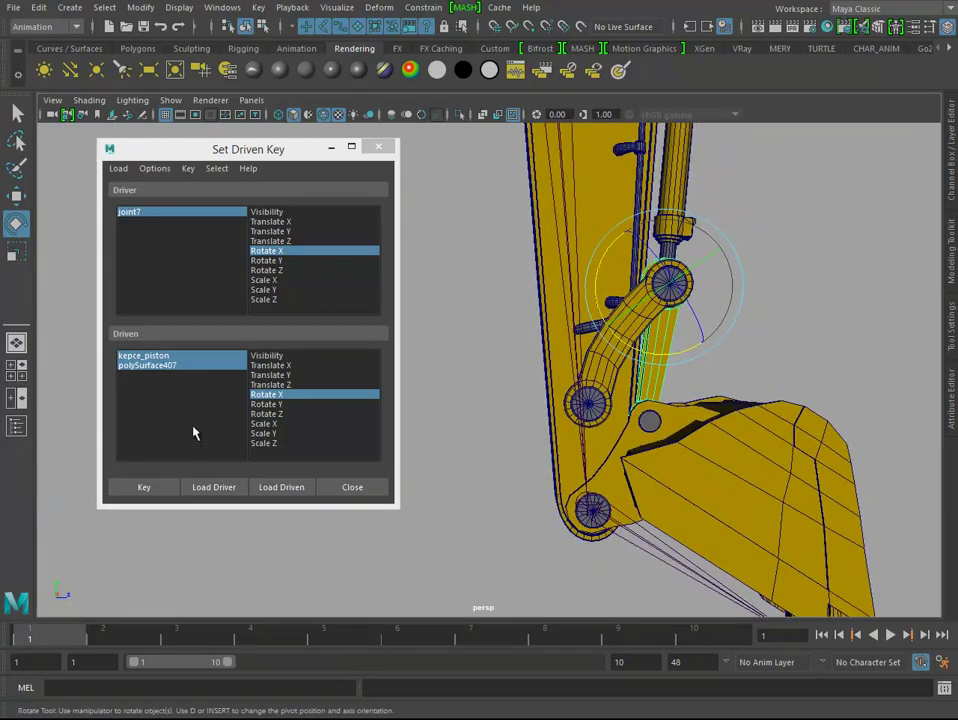
Step: Select the driven piston and link and key the lowered bucket pose
{"action": "left_click", "coordinate": [175, 357]}
{"action": "left_click", "coordinate": [291, 394]}
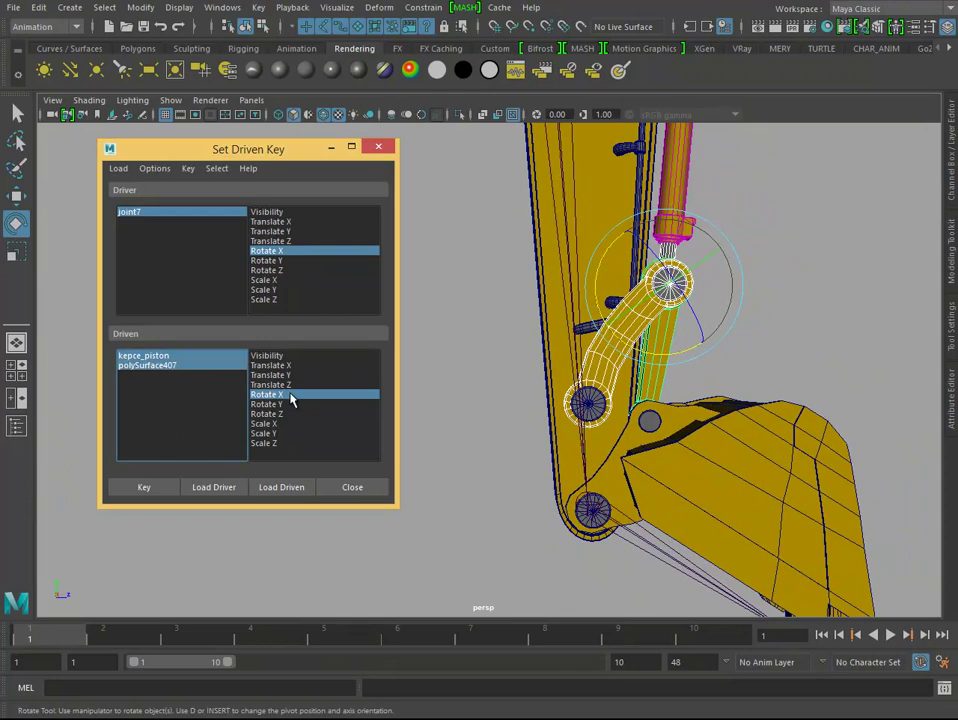
{"action": "left_click", "coordinate": [144, 487]}
Step: Rotate joint7 up and down to confirm the piston and link follow
{"action": "left_click_drag", "start_coordinate": [513, 497], "coordinate": [765, 362], "text": "alt"}
{"action": "mouse_move", "coordinate": [668, 529]}
{"action": "left_mouse_down", "text": "alt"}
{"action": "mouse_move", "coordinate": [774, 517]}
{"action": "mouse_move", "coordinate": [680, 402]}
{"action": "left_mouse_up", "text": "alt"}
{"action": "mouse_move", "coordinate": [680, 402]}
{"action": "middle_mouse_down"}
{"action": "mouse_move", "coordinate": [733, 376]}
{"action": "mouse_move", "coordinate": [776, 460]}
{"action": "mouse_move", "coordinate": [746, 376]}
{"action": "mouse_move", "coordinate": [776, 500]}
{"action": "middle_mouse_up"}
{"action": "left_click_drag", "start_coordinate": [776, 500], "coordinate": [714, 395], "text": "alt"}
{"action": "mouse_move", "coordinate": [714, 395]}
{"action": "middle_mouse_down"}
{"action": "mouse_move", "coordinate": [738, 451]}
{"action": "mouse_move", "coordinate": [733, 472]}
{"action": "mouse_move", "coordinate": [688, 276]}
{"action": "mouse_move", "coordinate": [700, 349]}
{"action": "middle_mouse_up"}
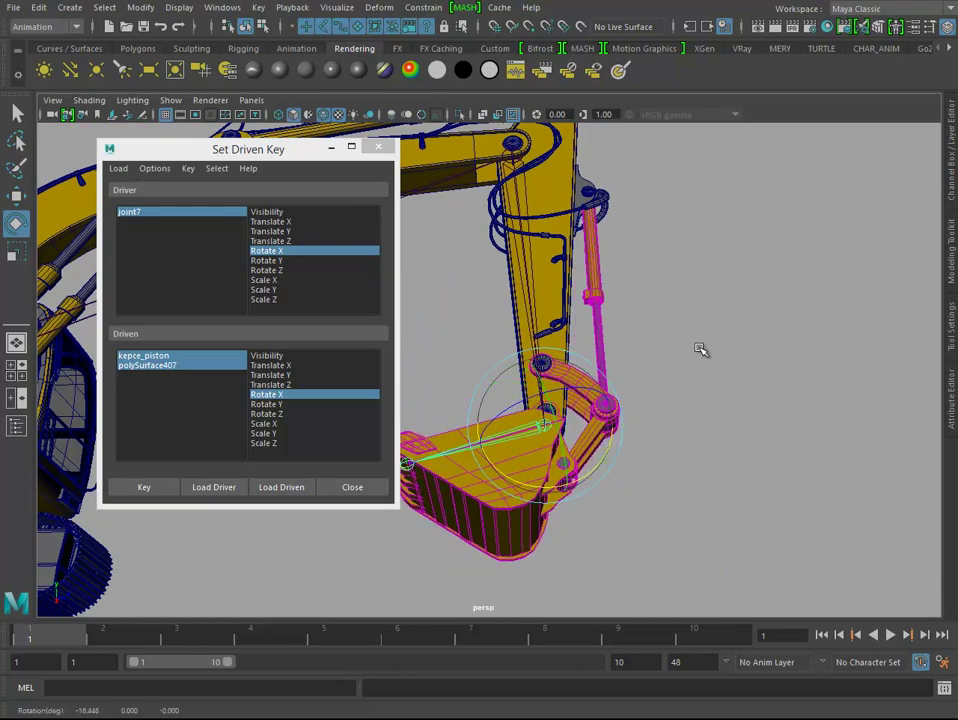
Step: Open the Graph Editor from Windows > Animation Editors
{"action": "left_click", "coordinate": [28, 30]}
{"action": "left_click", "coordinate": [30, 27]}
{"action": "left_click", "coordinate": [33, 24]}
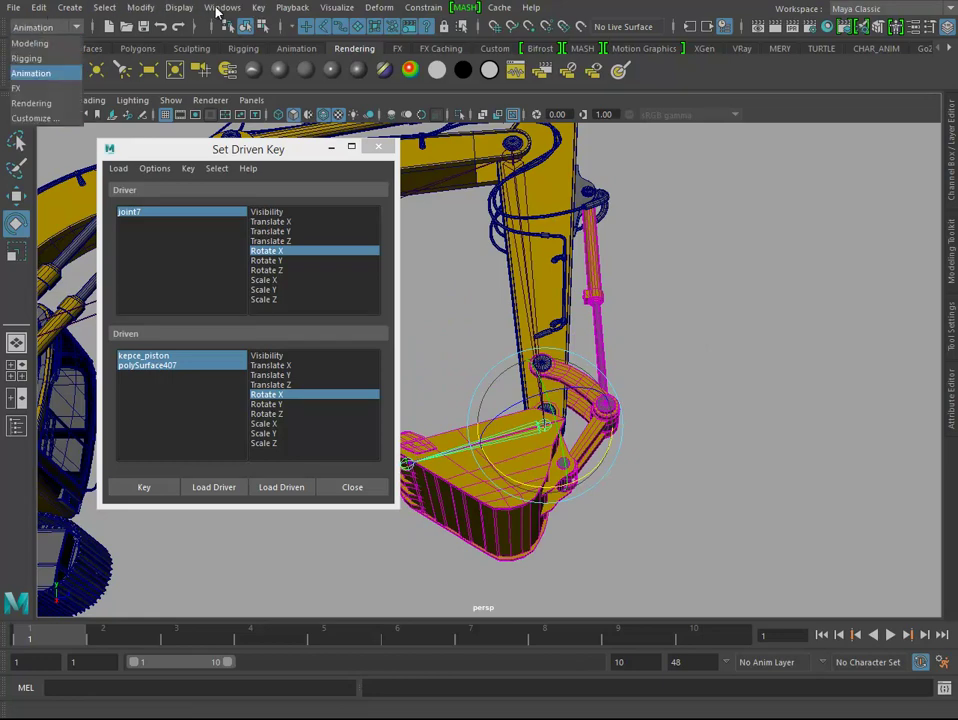
{"action": "left_click", "coordinate": [218, 10]}
{"action": "left_click", "coordinate": [422, 100]}
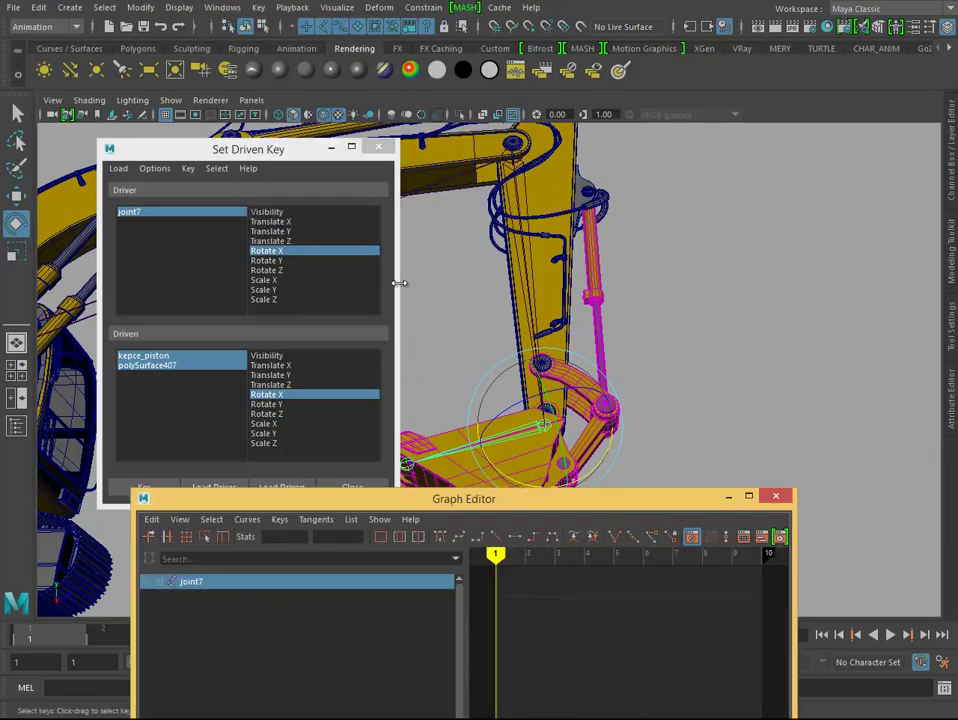
Step: Set all Rotate X keys of kepce_piston and polySurface407 to linear tangents, then minimize the Graph Editor
{"action": "left_click_drag", "start_coordinate": [670, 410], "coordinate": [734, 323], "text": "alt"}
{"action": "key", "text": "q"}
{"action": "left_click", "coordinate": [655, 383]}
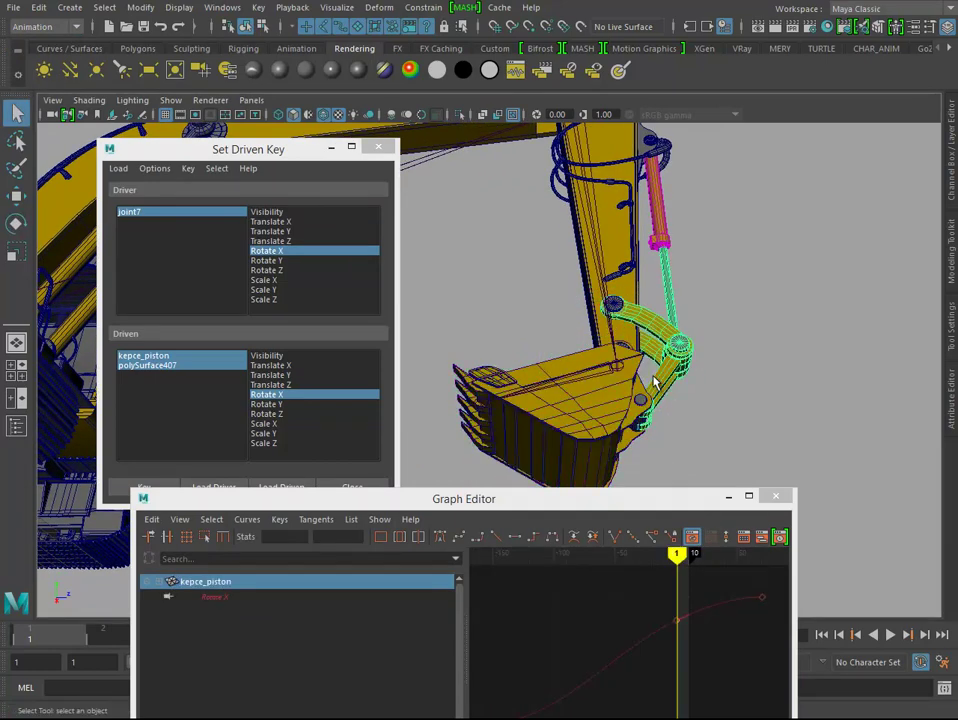
{"action": "left_click", "coordinate": [660, 383], "text": "shift"}
{"action": "left_click_drag", "start_coordinate": [624, 497], "coordinate": [654, 254]}
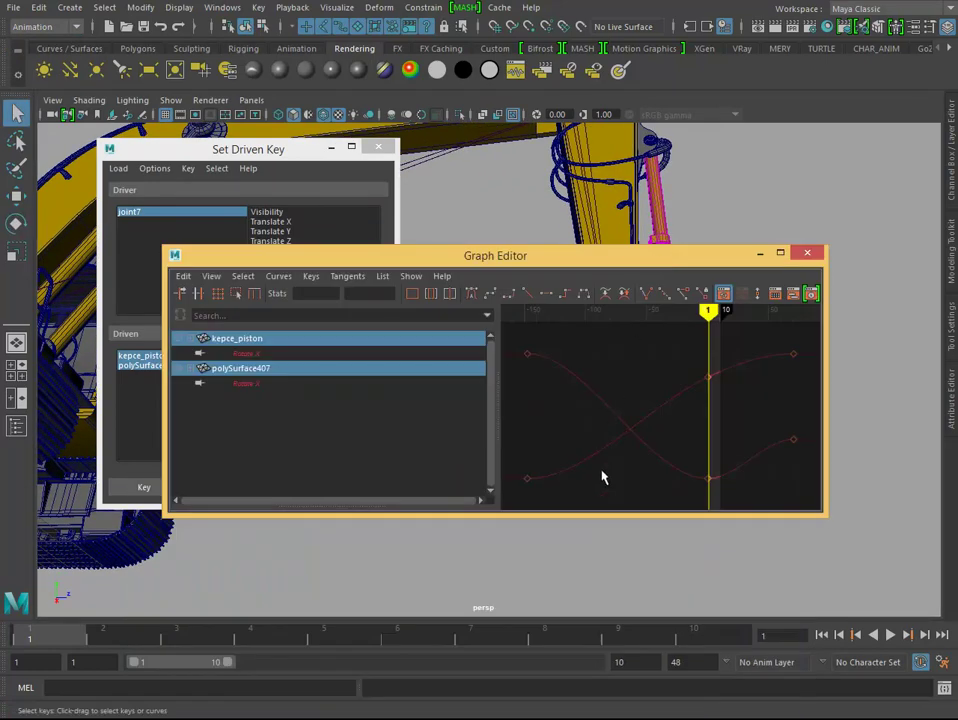
{"action": "left_click_drag", "start_coordinate": [518, 487], "coordinate": [538, 492]}
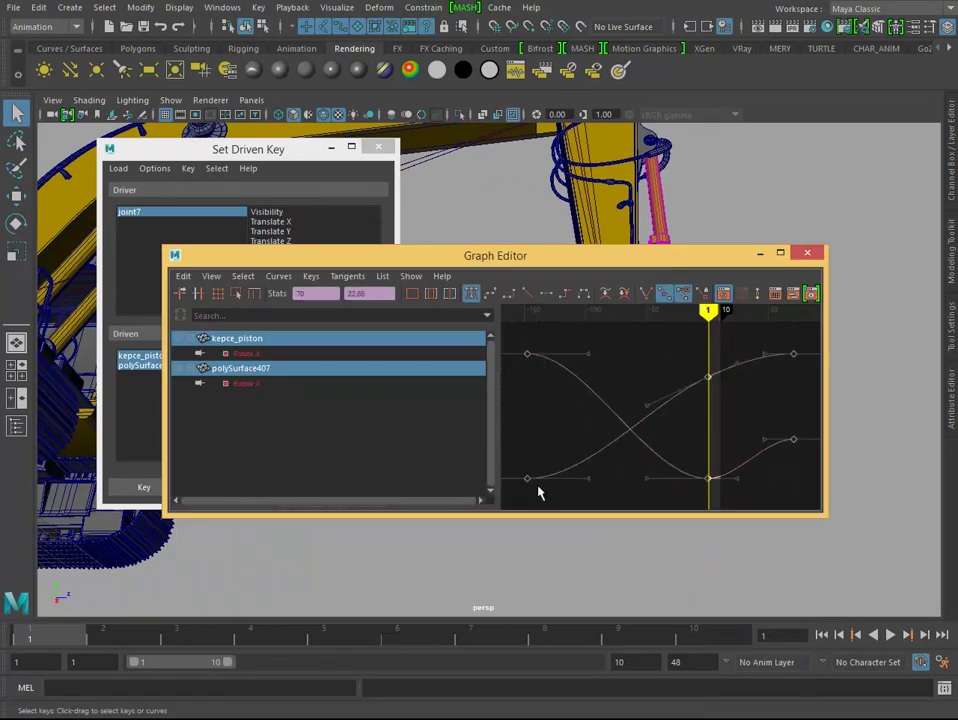
{"action": "left_click", "coordinate": [532, 296]}
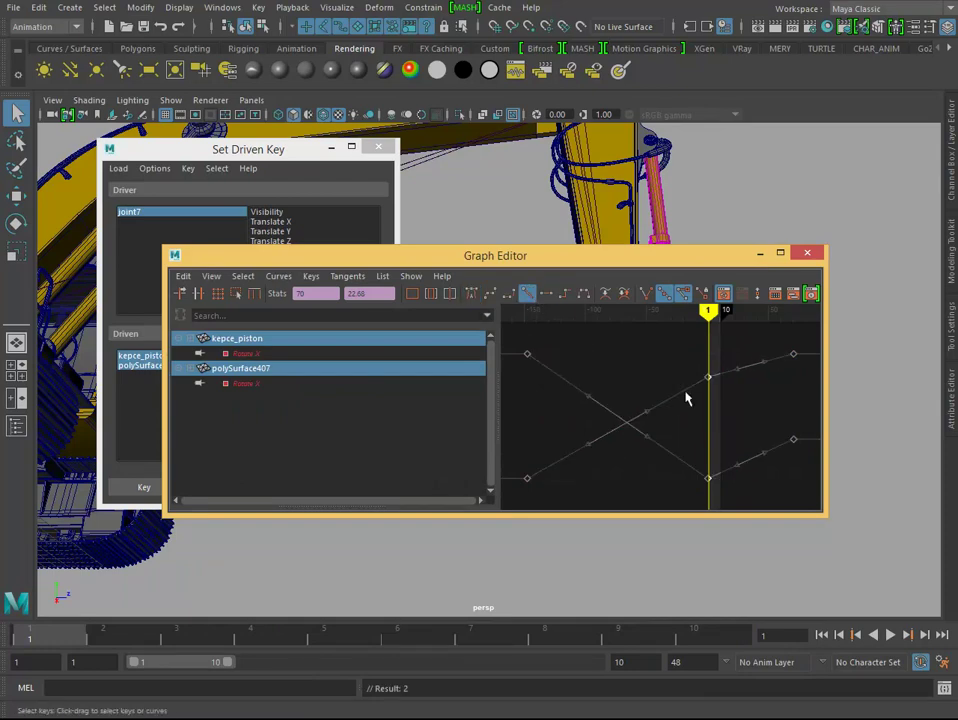
{"action": "left_click", "coordinate": [760, 254]}
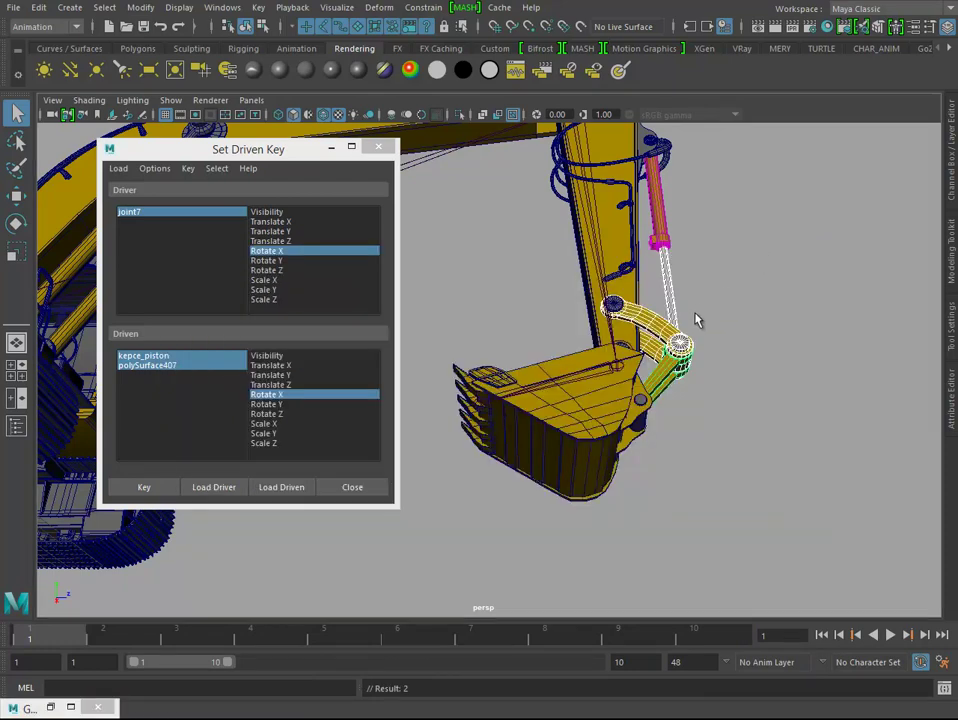
Step: Rotate joint7 up and down to test the linkage
{"action": "left_click", "coordinate": [587, 378]}
{"action": "key", "text": "e"}
{"action": "mouse_move", "coordinate": [738, 316]}
{"action": "middle_mouse_down"}
{"action": "mouse_move", "coordinate": [785, 370]}
{"action": "mouse_move", "coordinate": [705, 207]}
{"action": "mouse_move", "coordinate": [695, 320]}
{"action": "mouse_move", "coordinate": [744, 309]}
{"action": "middle_mouse_up"}
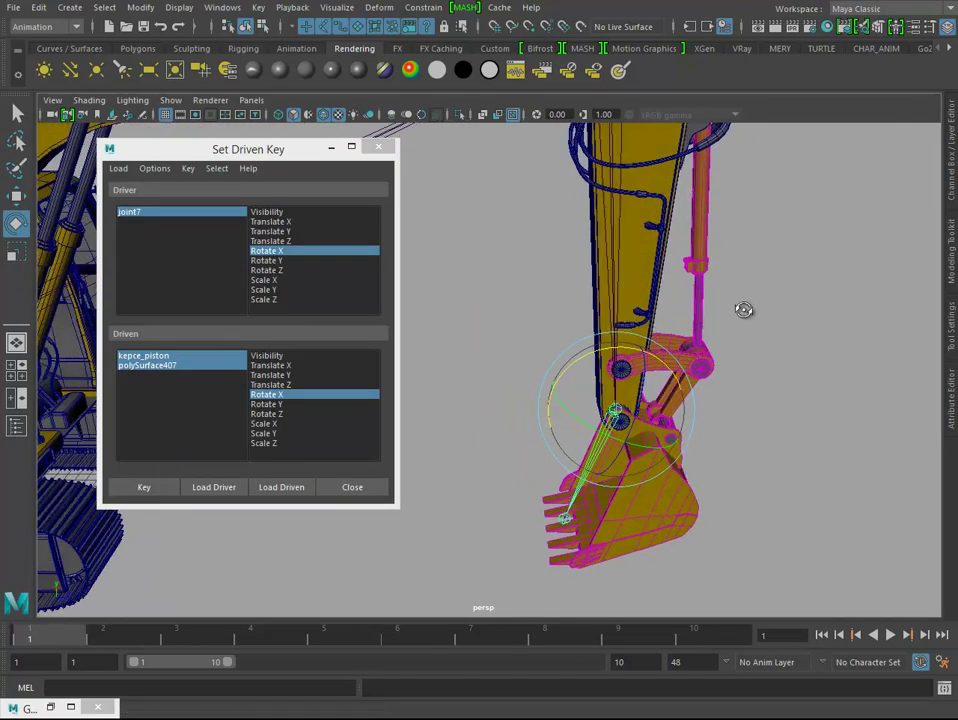
{"action": "mouse_move", "coordinate": [744, 309]}
{"action": "left_mouse_down", "text": "alt"}
{"action": "mouse_move", "coordinate": [745, 374]}
{"action": "mouse_move", "coordinate": [760, 353]}
{"action": "left_mouse_up", "text": "alt"}
{"action": "mouse_move", "coordinate": [760, 353]}
{"action": "middle_mouse_down"}
{"action": "mouse_move", "coordinate": [745, 300]}
{"action": "mouse_move", "coordinate": [700, 235]}
{"action": "mouse_move", "coordinate": [650, 244]}
{"action": "mouse_move", "coordinate": [646, 195]}
{"action": "mouse_move", "coordinate": [753, 318]}
{"action": "mouse_move", "coordinate": [818, 458]}
{"action": "mouse_move", "coordinate": [791, 485]}
{"action": "mouse_move", "coordinate": [753, 331]}
{"action": "mouse_move", "coordinate": [774, 381]}
{"action": "mouse_move", "coordinate": [765, 466]}
{"action": "mouse_move", "coordinate": [757, 378]}
{"action": "mouse_move", "coordinate": [724, 316]}
{"action": "mouse_move", "coordinate": [731, 396]}
{"action": "mouse_move", "coordinate": [753, 434]}
{"action": "mouse_move", "coordinate": [780, 440]}
{"action": "mouse_move", "coordinate": [781, 450]}
{"action": "middle_mouse_up"}
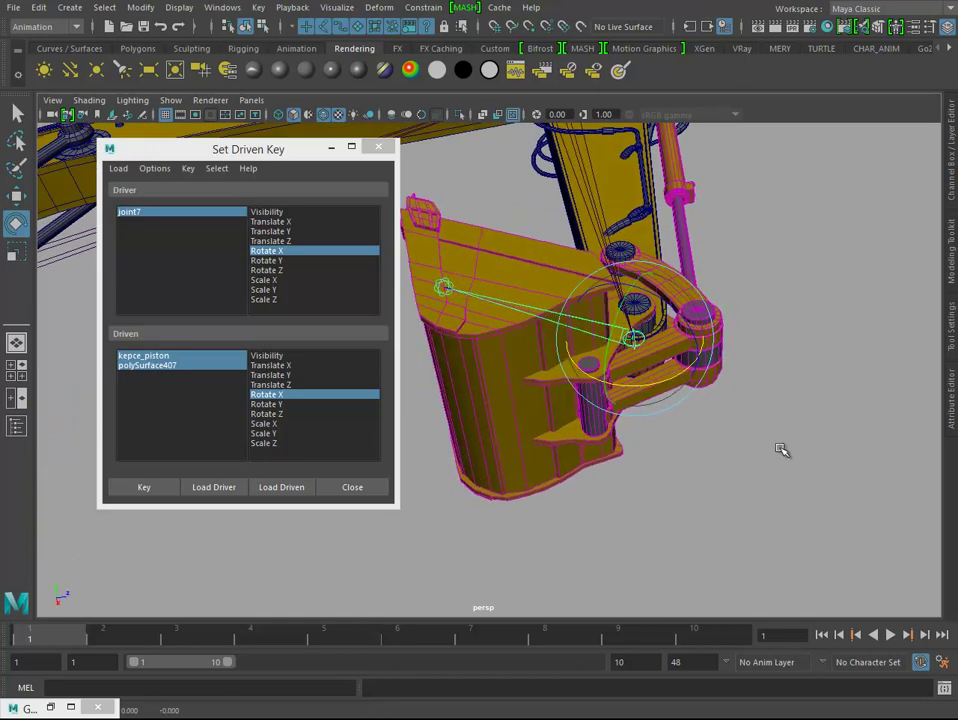
Step: Select the link arm and its connecting linkage pieces and rotate them slightly
{"action": "key", "text": "q"}
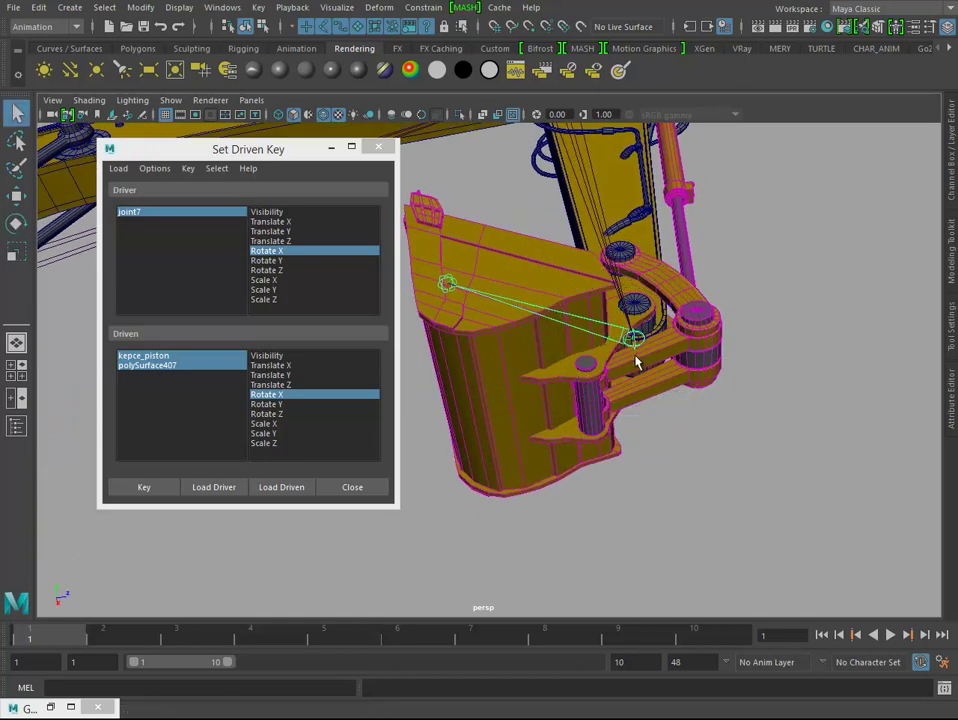
{"action": "left_click", "coordinate": [636, 362]}
{"action": "key", "text": "e"}
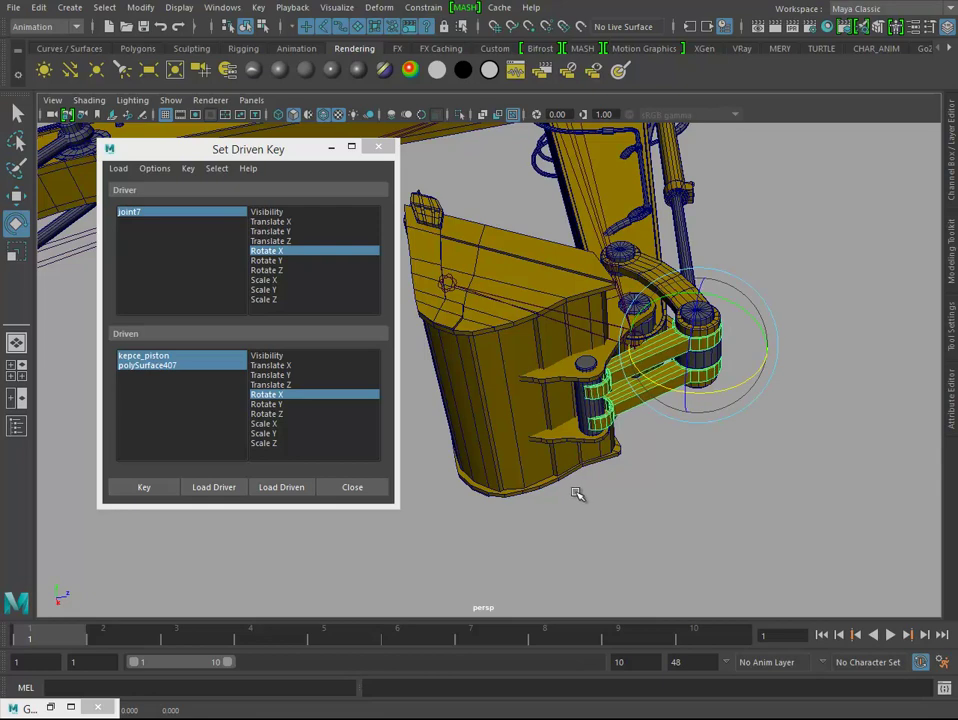
{"action": "key", "text": "Up"}
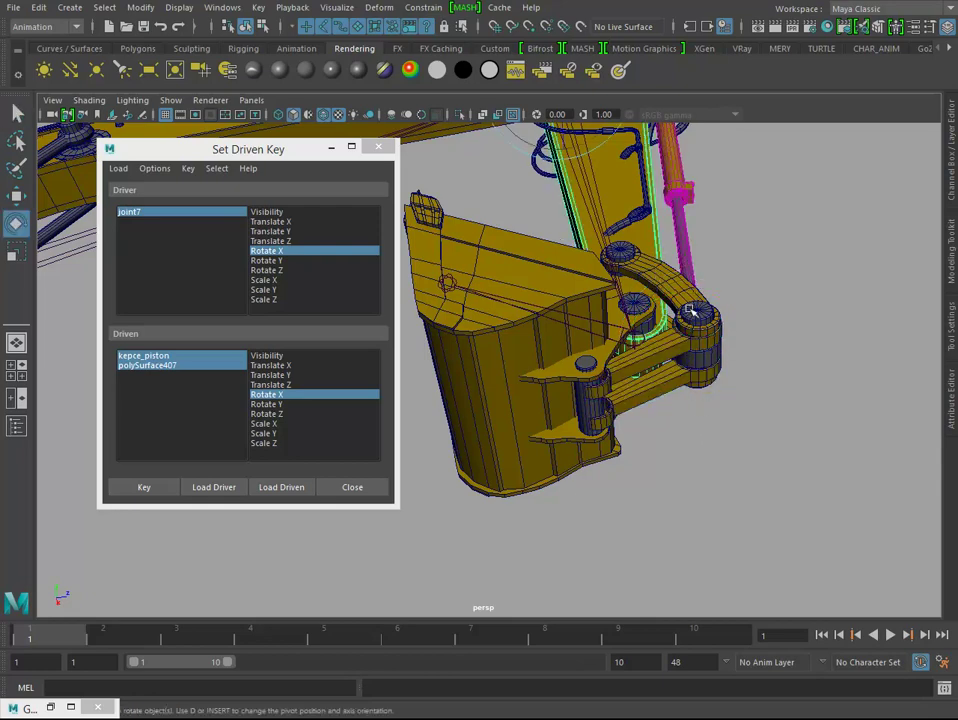
{"action": "left_click", "coordinate": [690, 312]}
{"action": "key", "text": "w"}
{"action": "key", "text": "e"}
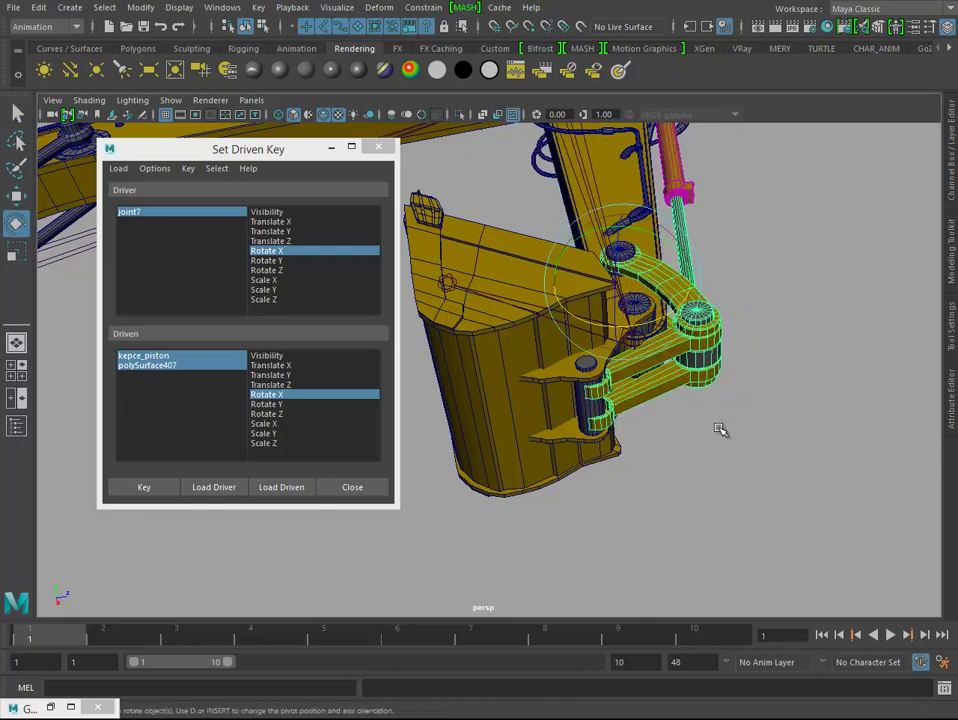
{"action": "middle_click_drag", "start_coordinate": [720, 430], "coordinate": [715, 432]}
Step: Re-rotate the lower linkage piece to match the bucket and record a driven key
{"action": "key", "text": "q"}
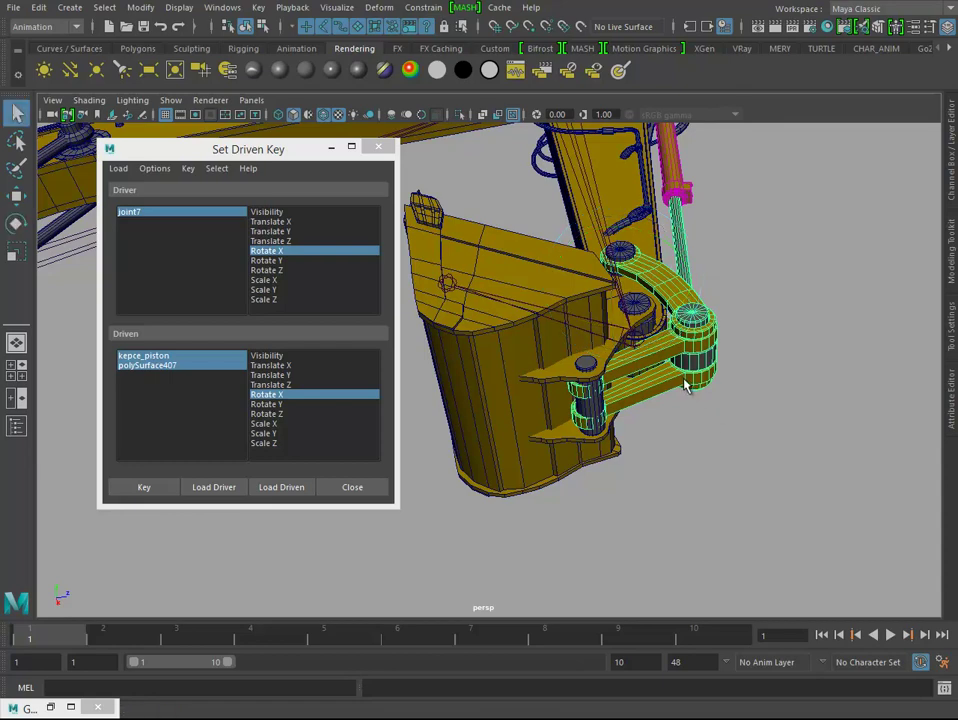
{"action": "left_click", "coordinate": [668, 398]}
{"action": "key", "text": "e"}
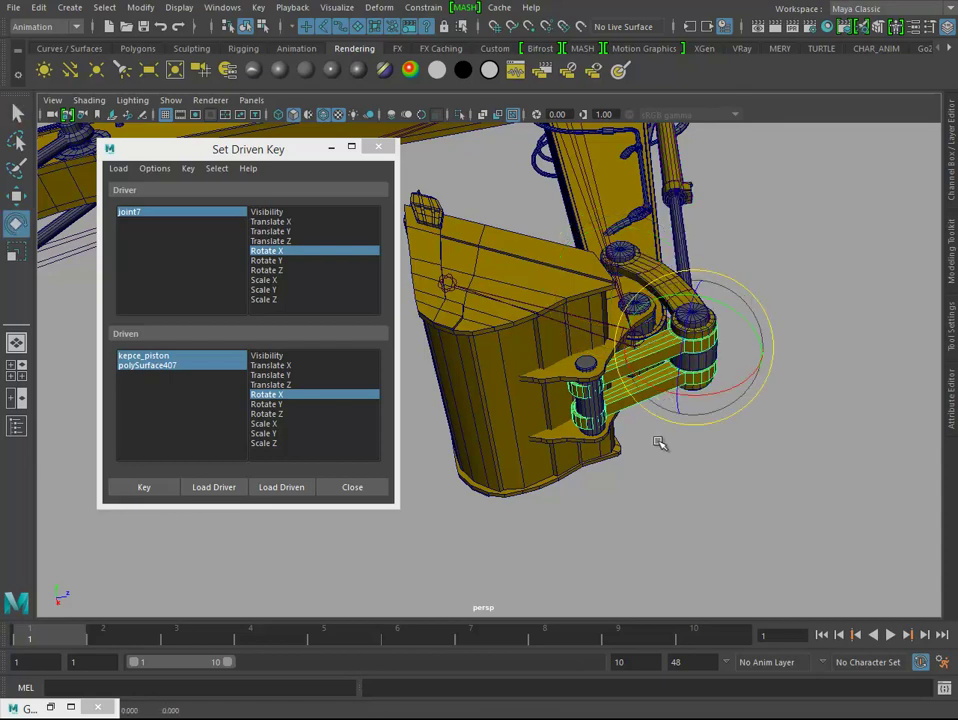
{"action": "key", "text": "ctrl+z"}
{"action": "left_click_drag", "start_coordinate": [700, 393], "coordinate": [703, 395]}
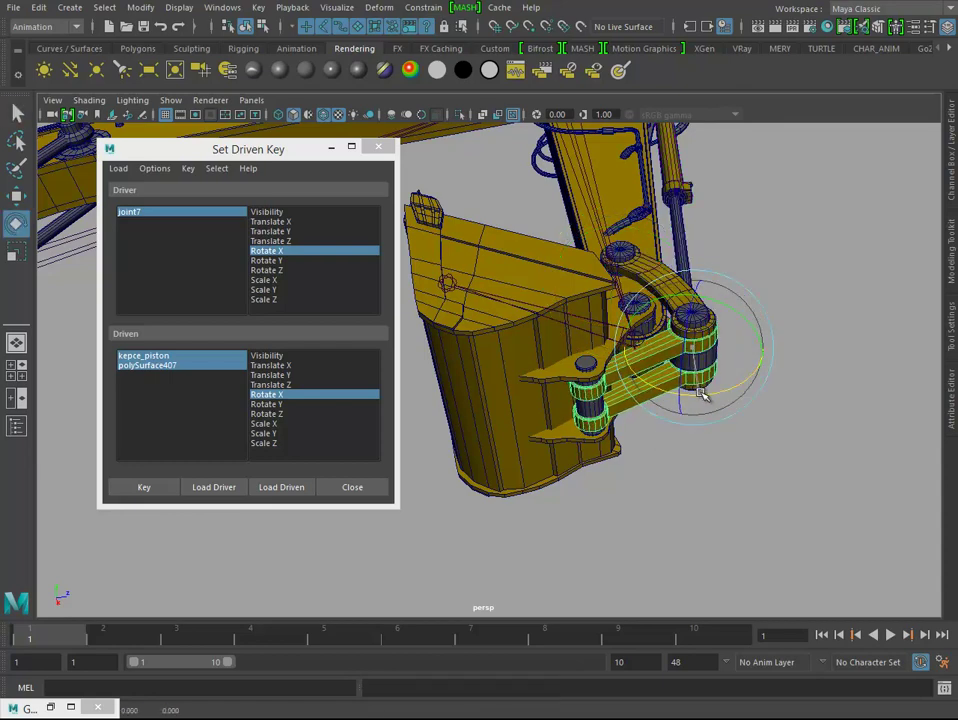
{"action": "left_click", "coordinate": [148, 488]}
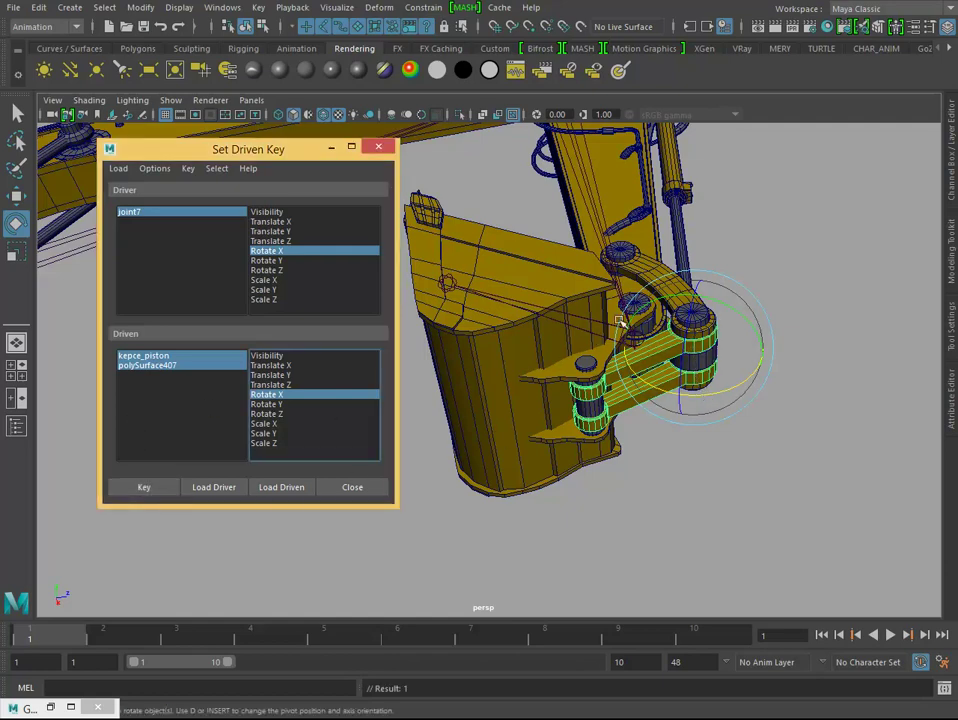
Step: Select joint7 and try a bucket rotation, then undo it
{"action": "left_click", "coordinate": [487, 303]}
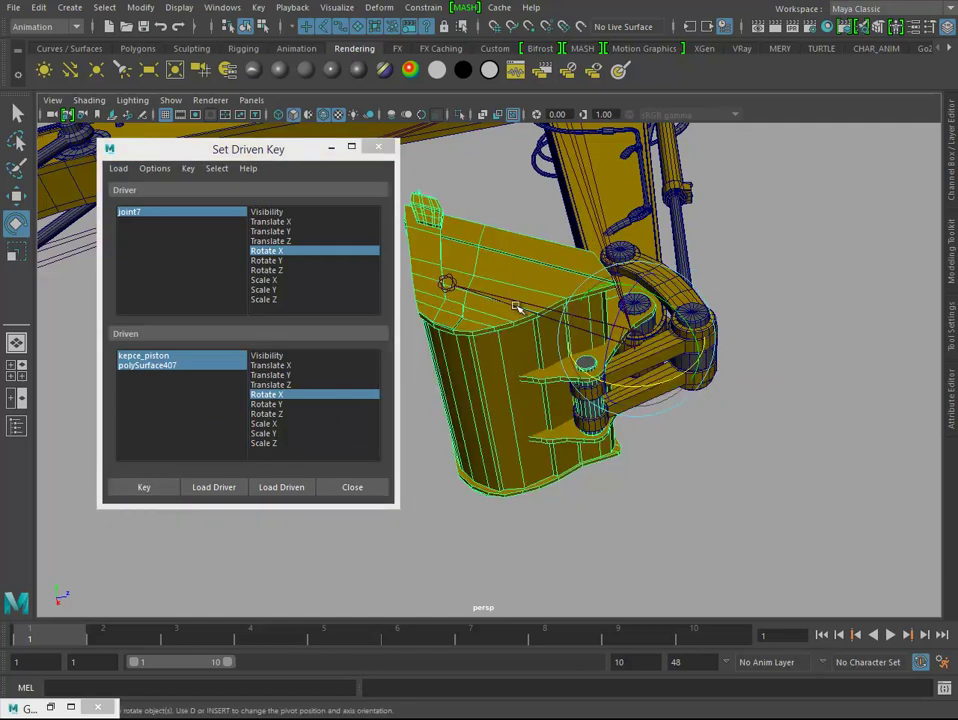
{"action": "key", "text": "q"}
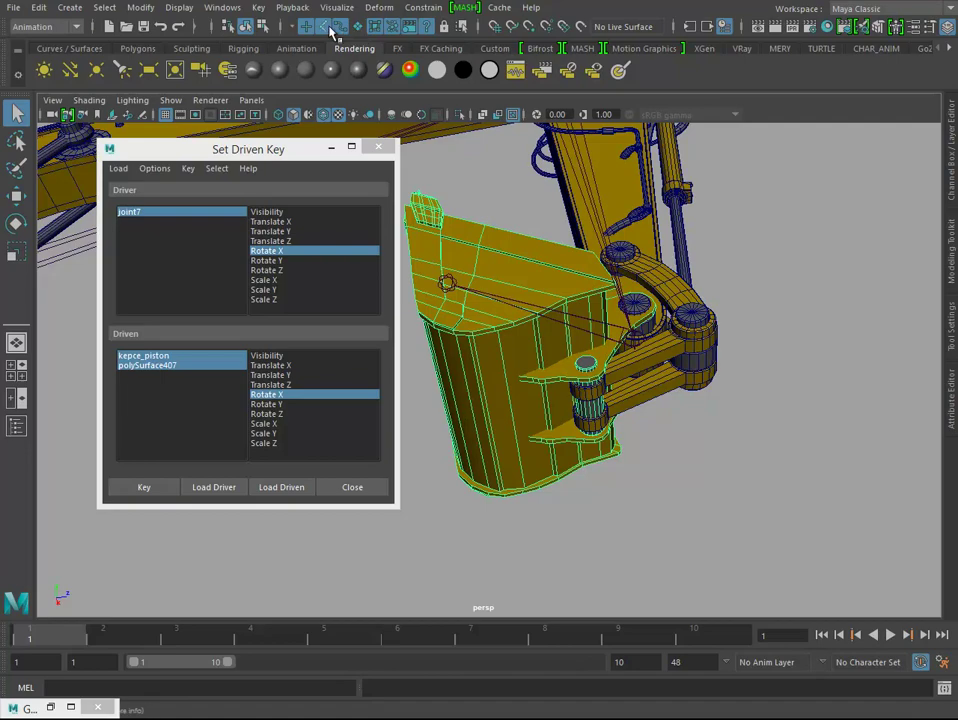
{"action": "left_click", "coordinate": [517, 303]}
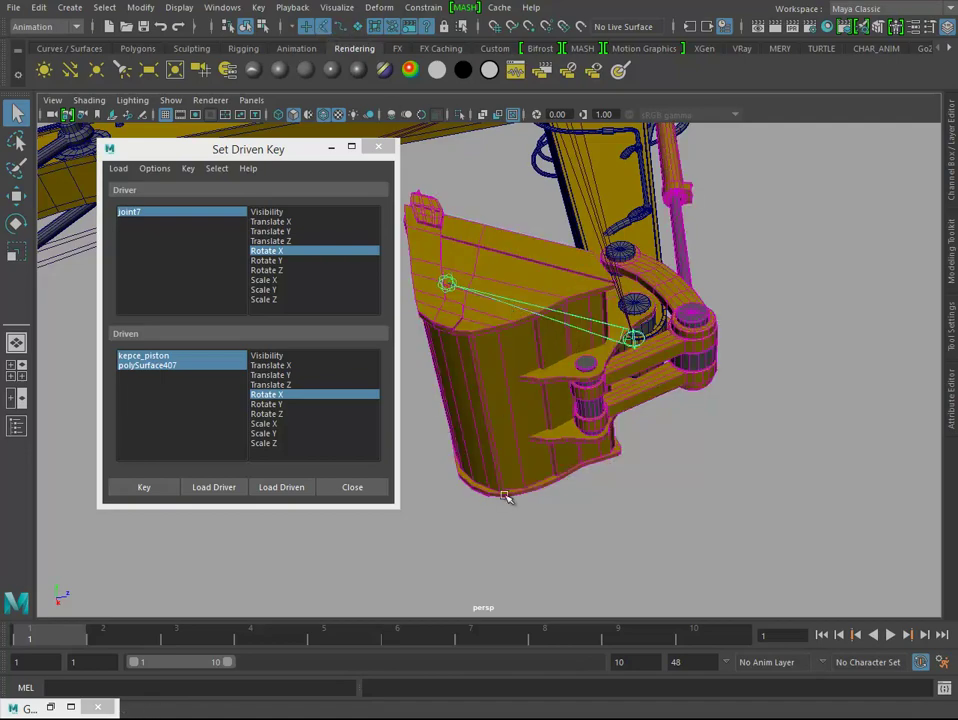
{"action": "key", "text": "e"}
{"action": "mouse_move", "coordinate": [507, 521]}
{"action": "middle_mouse_down"}
{"action": "mouse_move", "coordinate": [611, 523]}
{"action": "mouse_move", "coordinate": [640, 305]}
{"action": "middle_mouse_up"}
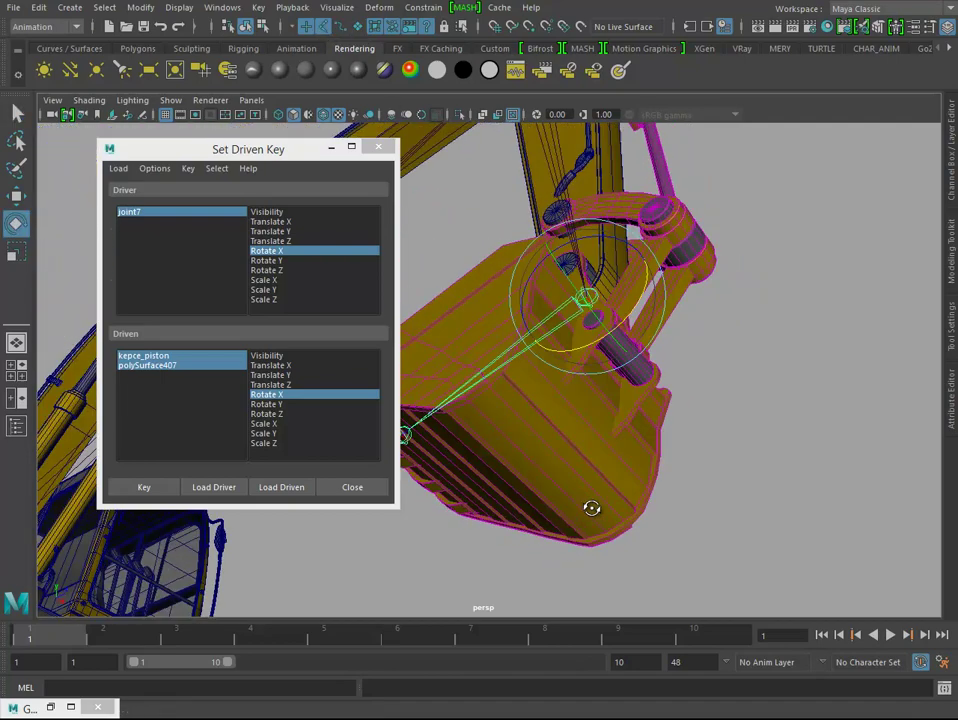
{"action": "key", "text": "ctrl+z"}
Step: Rotate the piston rods and curved link slightly and record another driven key
{"action": "key", "text": "q"}
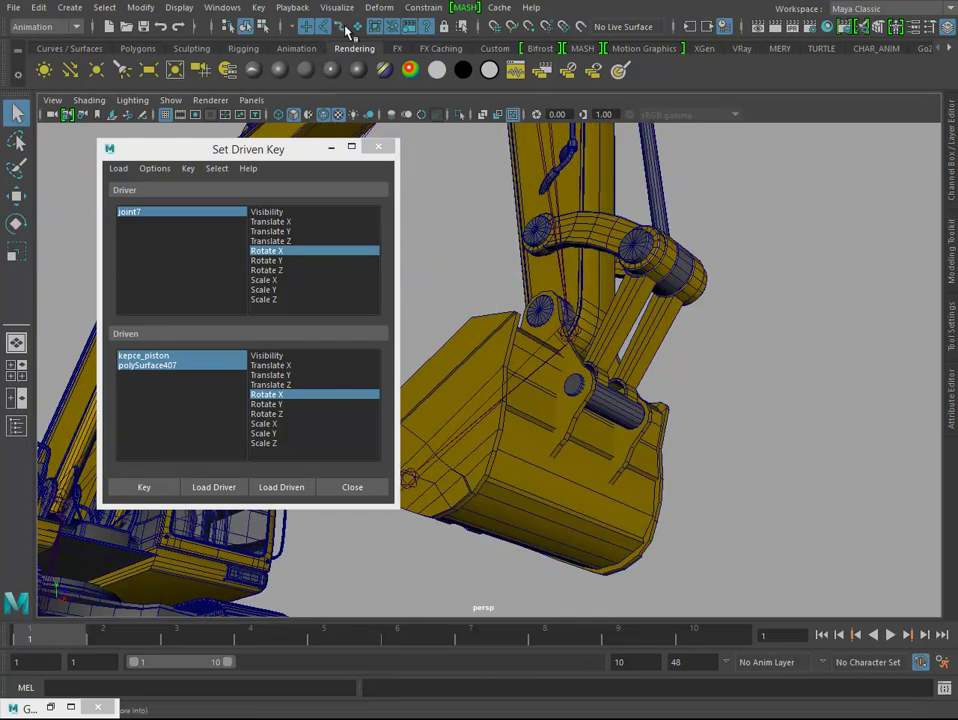
{"action": "left_click", "coordinate": [605, 335]}
{"action": "key", "text": "e"}
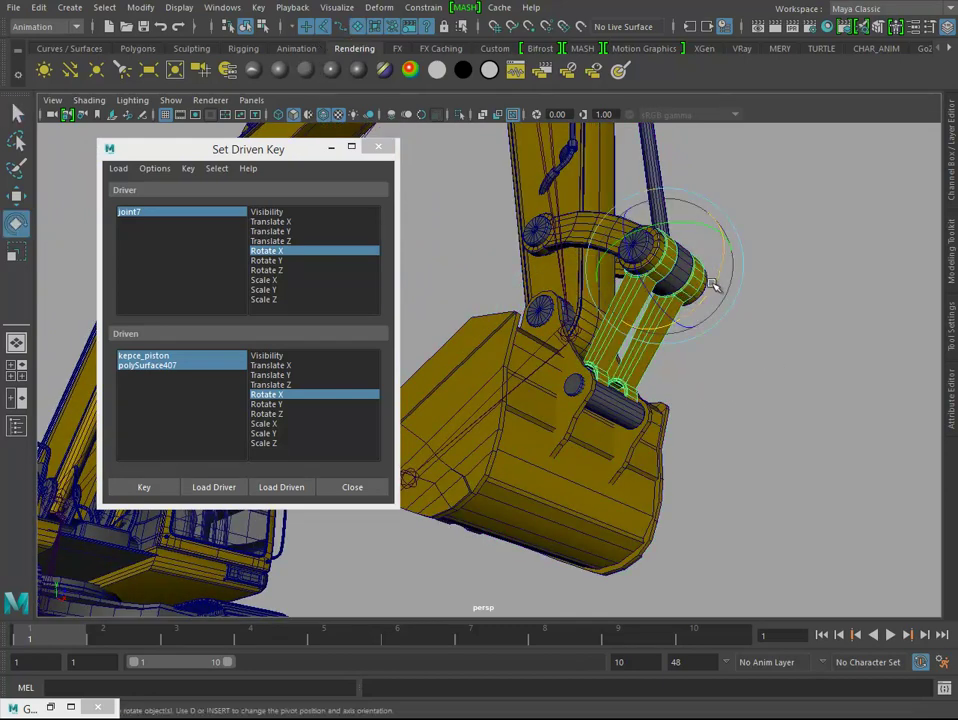
{"action": "key", "text": "q"}
{"action": "key", "text": "Up"}
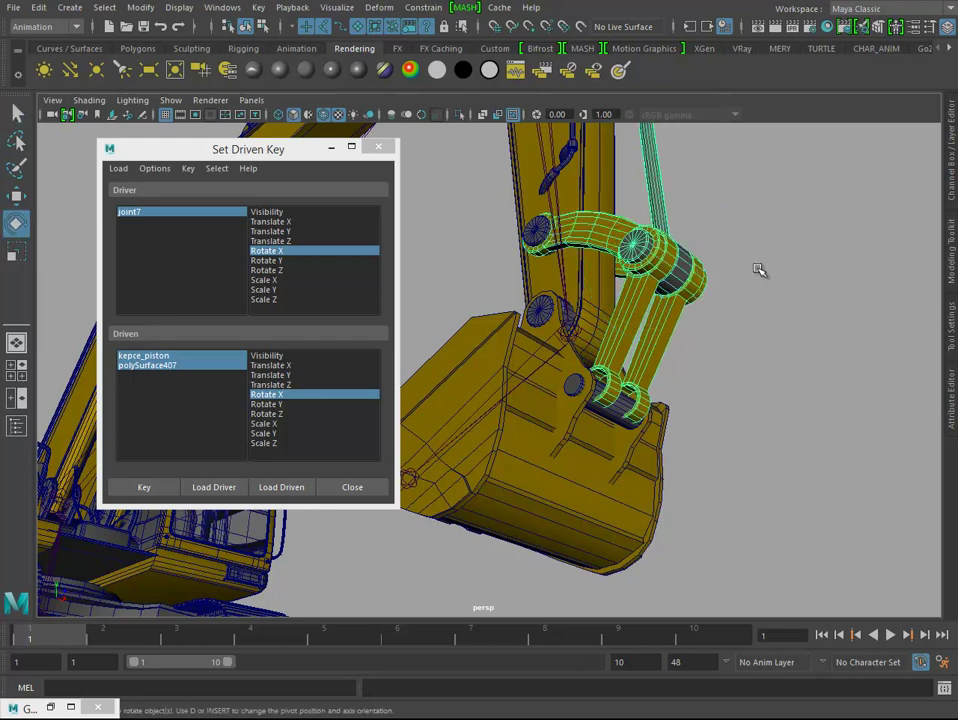
{"action": "left_click_drag", "start_coordinate": [598, 242], "coordinate": [610, 263]}
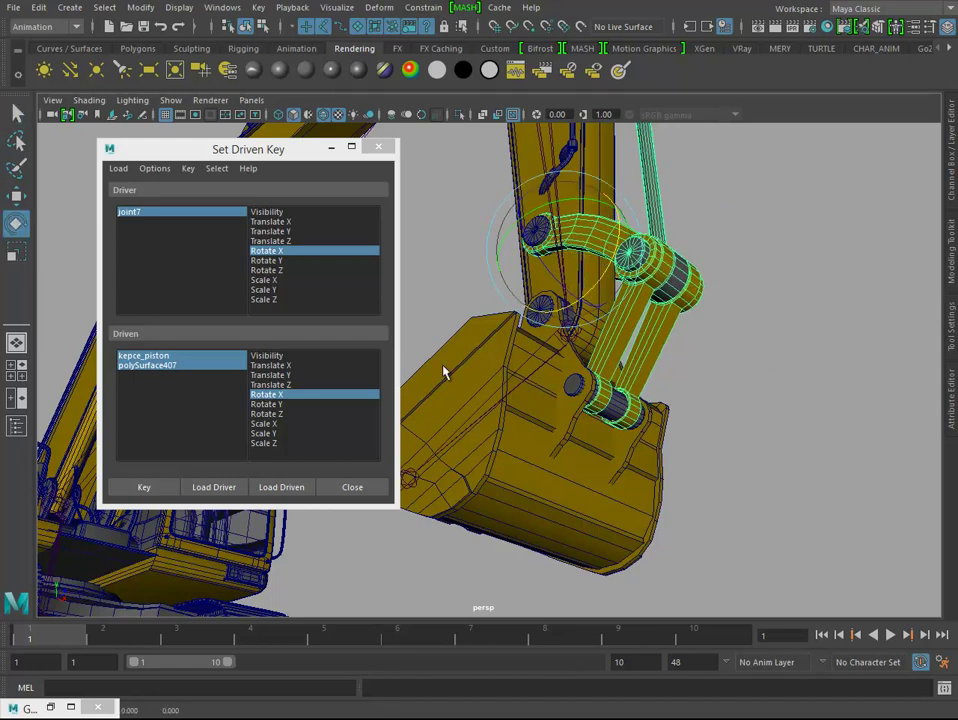
{"action": "left_click", "coordinate": [148, 487]}
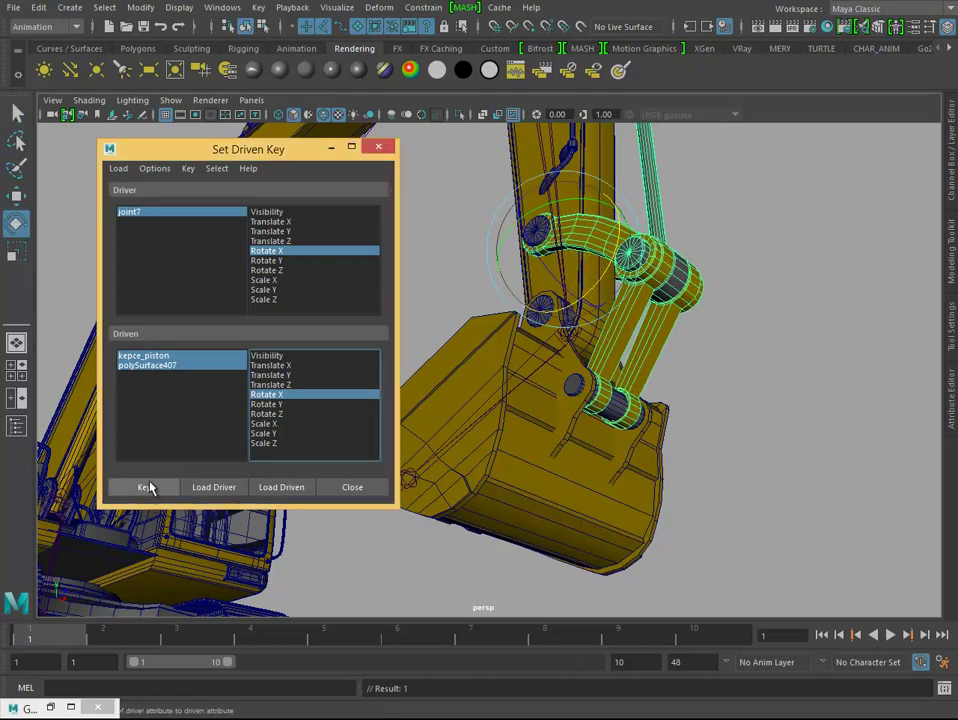
Step: Rotate joint7 to lower the bucket and pick out the lower rod and upper curved link
{"action": "left_click", "coordinate": [495, 392]}
{"action": "mouse_move", "coordinate": [505, 402]}
{"action": "left_mouse_down"}
{"action": "mouse_move", "coordinate": [535, 466]}
{"action": "mouse_move", "coordinate": [731, 346]}
{"action": "mouse_move", "coordinate": [706, 388]}
{"action": "left_mouse_up"}
{"action": "key", "text": "q"}
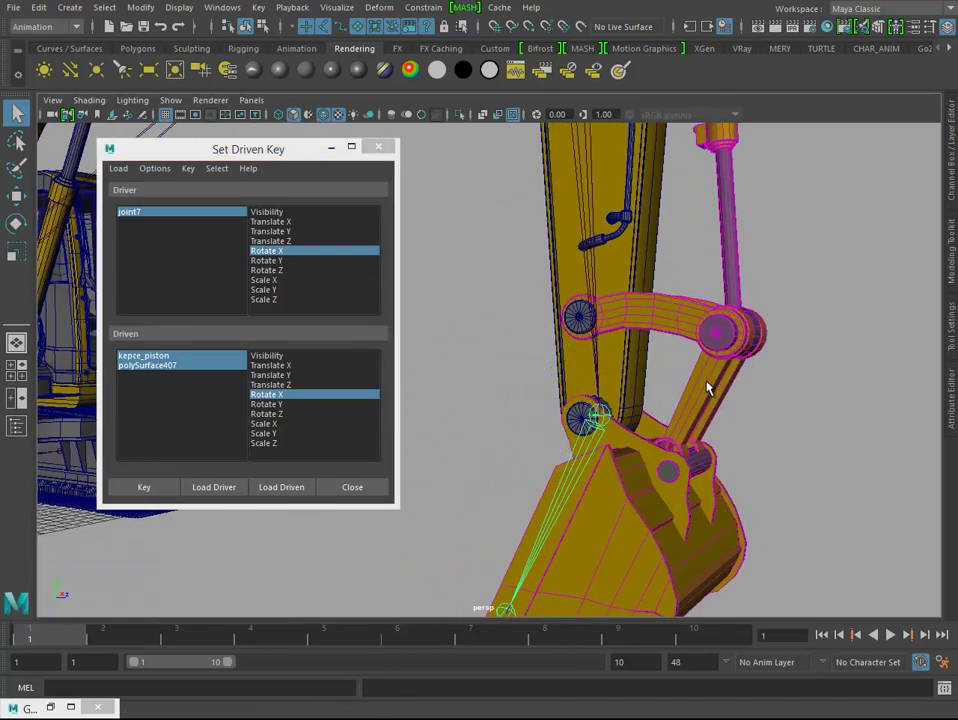
{"action": "left_click", "coordinate": [706, 388]}
{"action": "key", "text": "e"}
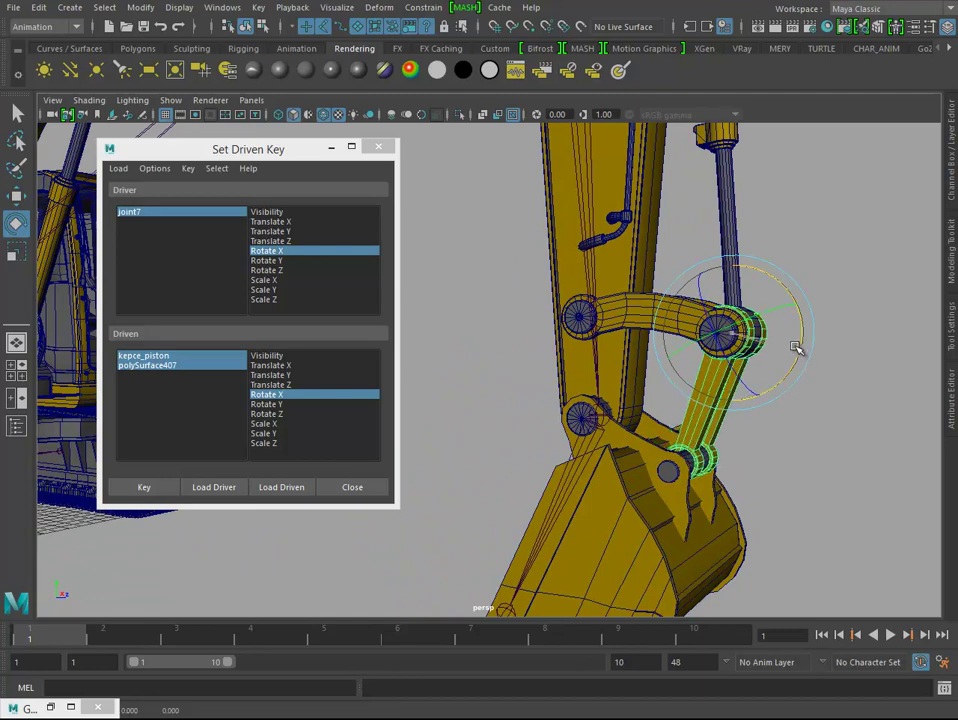
{"action": "key", "text": "q"}
{"action": "left_click", "coordinate": [652, 310]}
{"action": "key", "text": "e"}
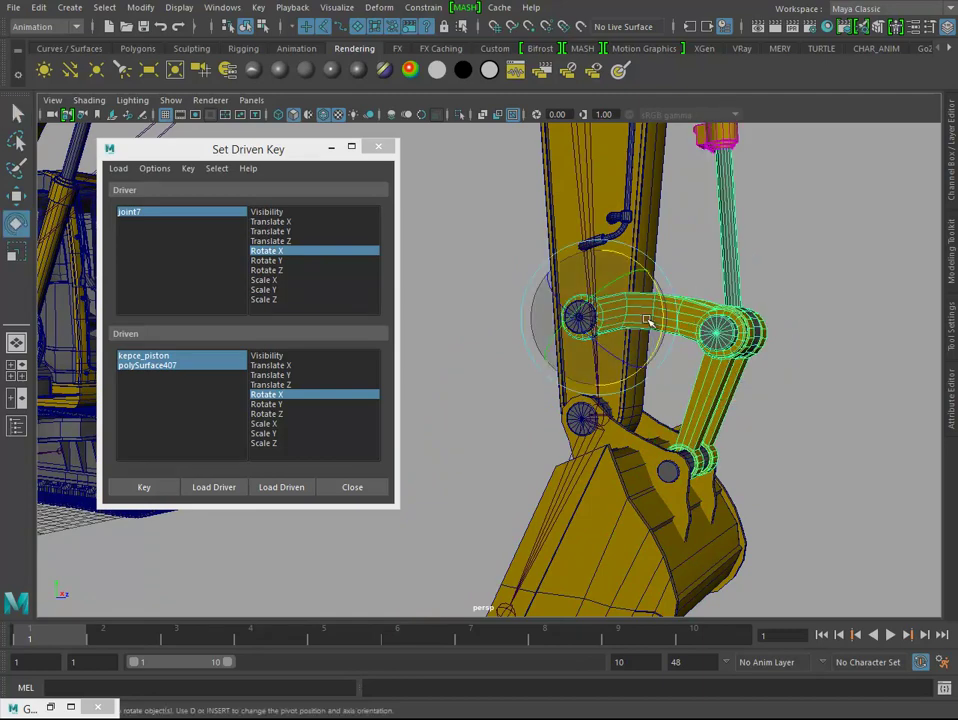
Step: Rotate the upper curved link to follow the lowered bucket
{"action": "key", "text": "q"}
{"action": "left_click", "coordinate": [707, 396]}
{"action": "key", "text": "e"}
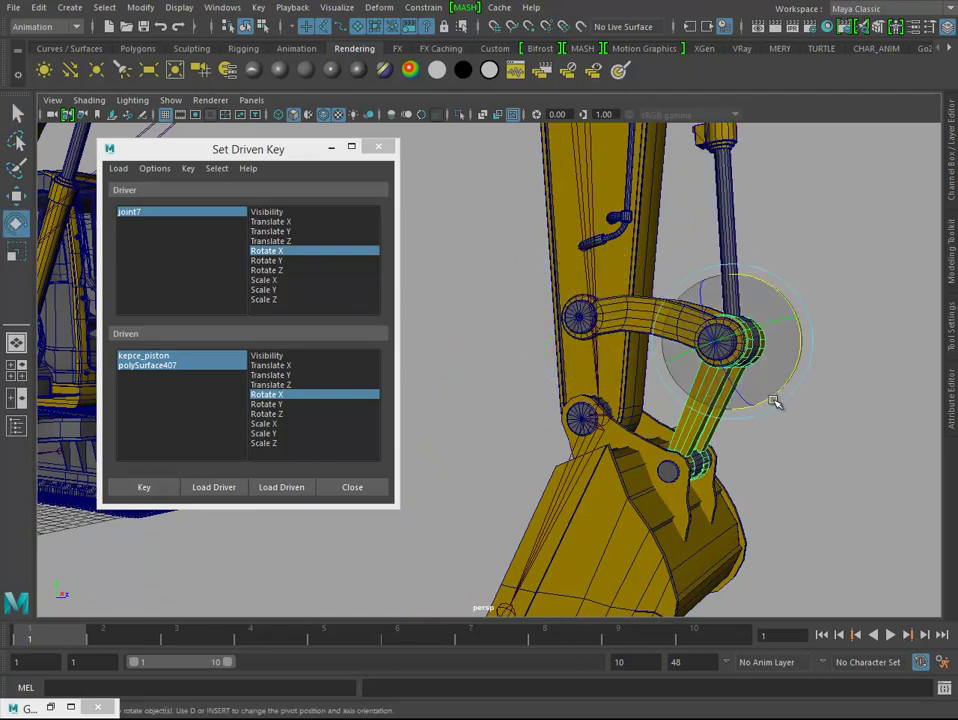
{"action": "key", "text": "q"}
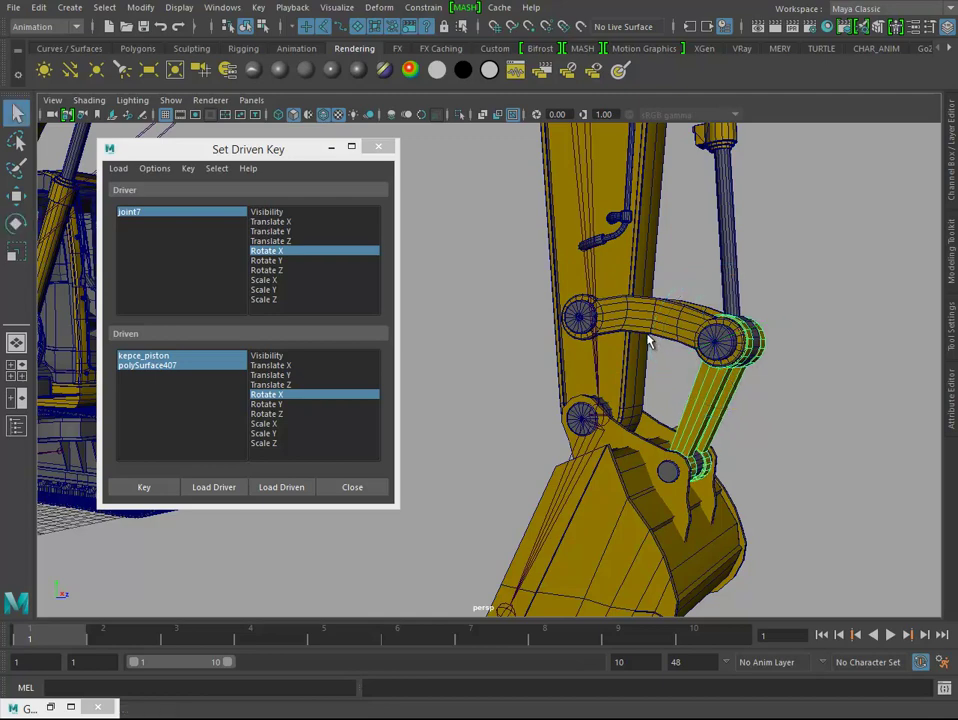
{"action": "left_click", "coordinate": [650, 320]}
{"action": "key", "text": "e"}
{"action": "left_click_drag", "start_coordinate": [774, 427], "coordinate": [754, 405], "text": "alt"}
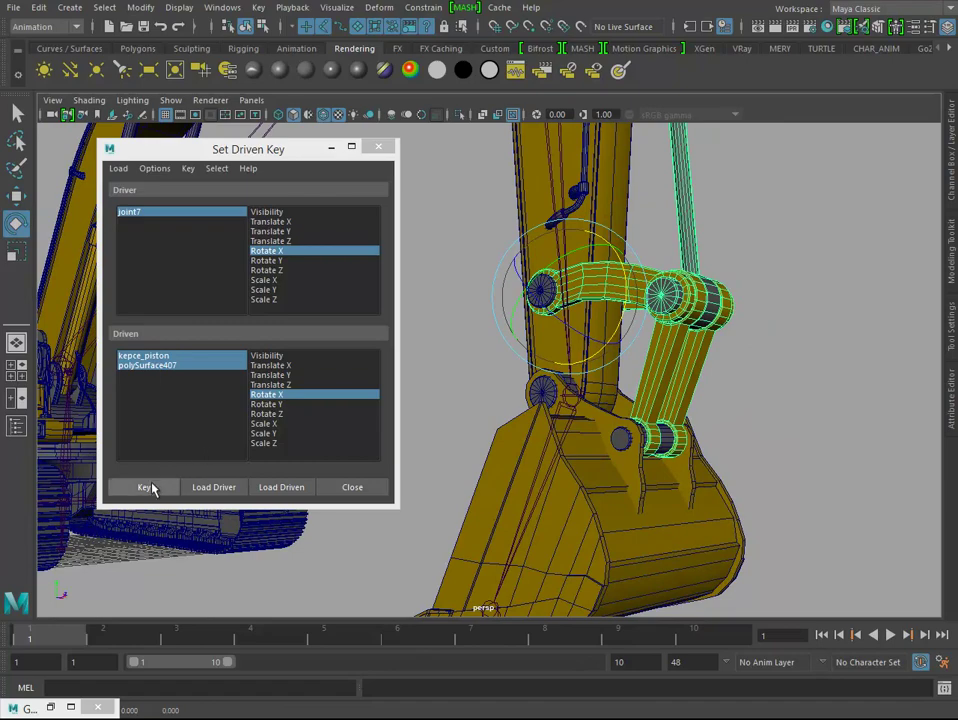
Step: Rotate joint7 back and forth to check the piston and link follow
{"action": "left_click_drag", "start_coordinate": [620, 437], "coordinate": [650, 432], "text": "alt"}
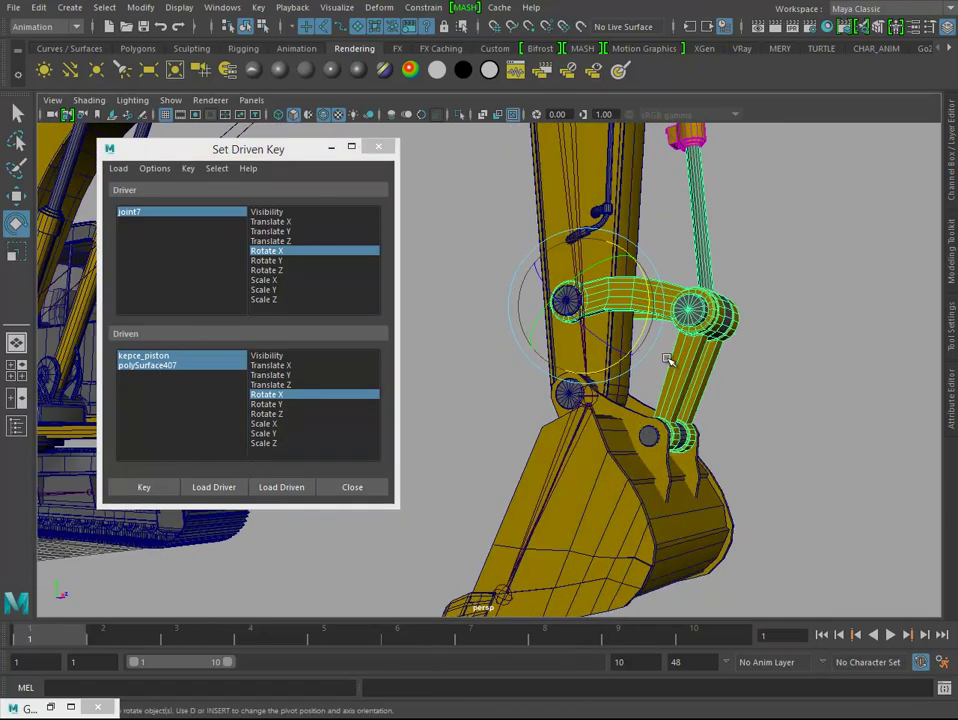
{"action": "key", "text": "q"}
{"action": "left_click", "coordinate": [560, 487]}
{"action": "key", "text": "e"}
{"action": "middle_click_drag", "start_coordinate": [791, 487], "coordinate": [818, 453]}
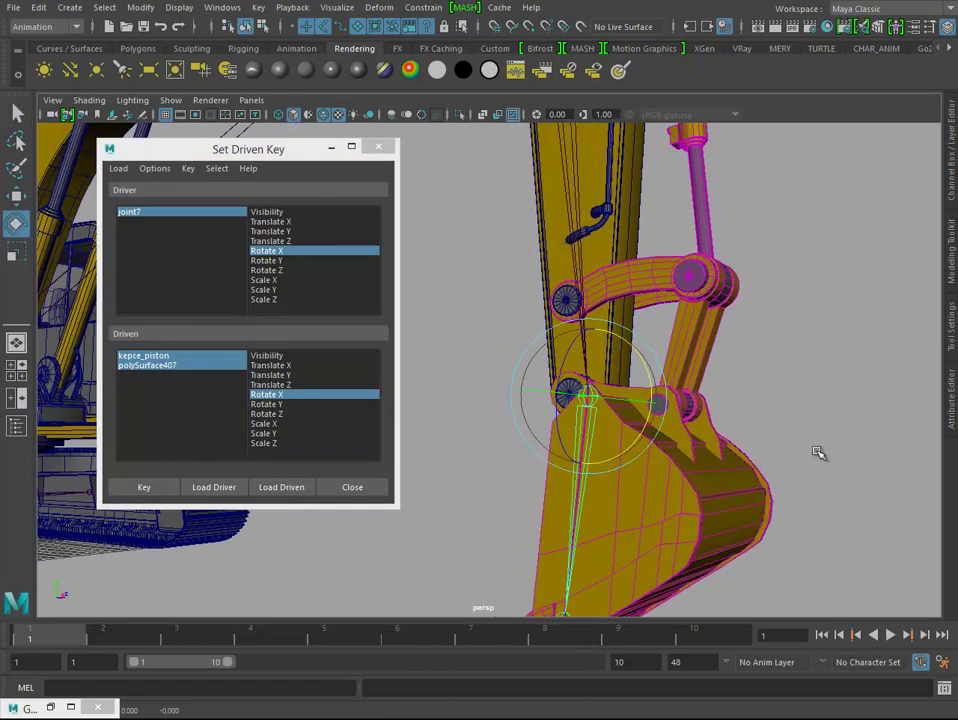
{"action": "mouse_move", "coordinate": [818, 453]}
{"action": "left_mouse_down", "text": "alt"}
{"action": "mouse_move", "coordinate": [834, 400]}
{"action": "mouse_move", "coordinate": [851, 436]}
{"action": "mouse_move", "coordinate": [829, 367]}
{"action": "mouse_move", "coordinate": [768, 423]}
{"action": "mouse_move", "coordinate": [798, 389]}
{"action": "mouse_move", "coordinate": [769, 446]}
{"action": "mouse_move", "coordinate": [631, 522]}
{"action": "mouse_move", "coordinate": [421, 545]}
{"action": "mouse_move", "coordinate": [594, 479]}
{"action": "mouse_move", "coordinate": [567, 486]}
{"action": "left_mouse_up", "text": "alt"}
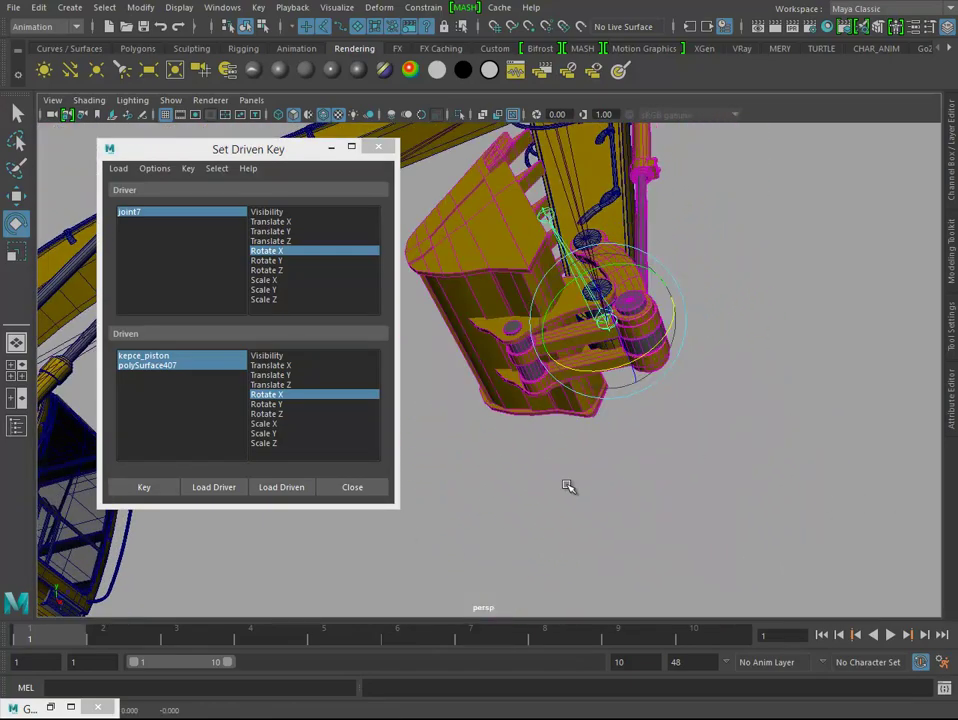
{"action": "middle_click_drag", "start_coordinate": [567, 486], "coordinate": [584, 482]}
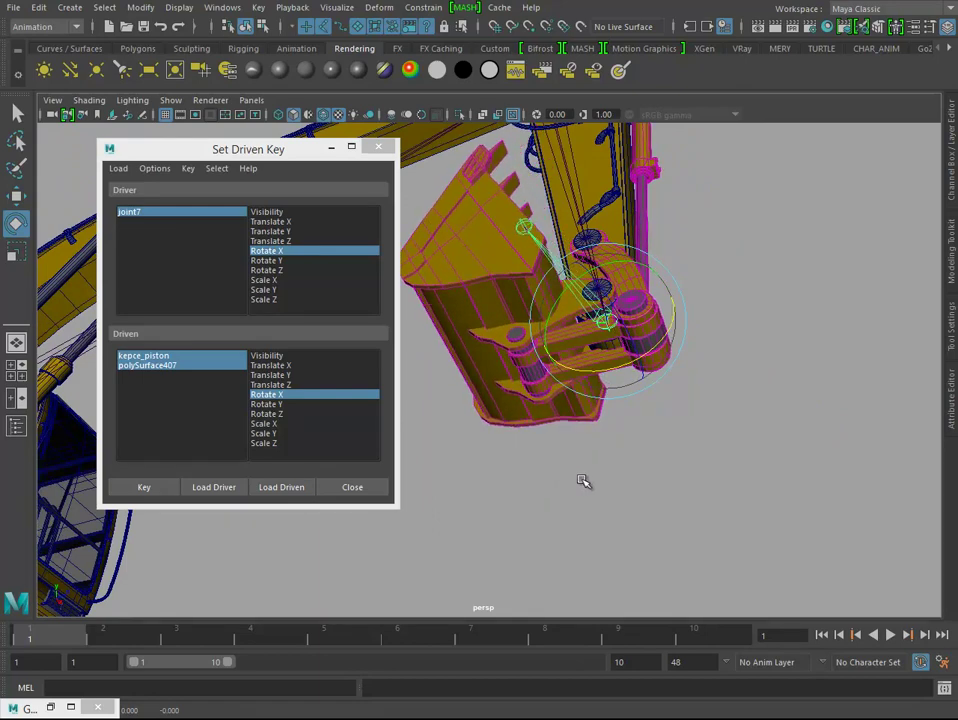
Step: Close Set Driven Key, restore the Graph Editor, and select the piston and link
{"action": "left_click", "coordinate": [355, 490]}
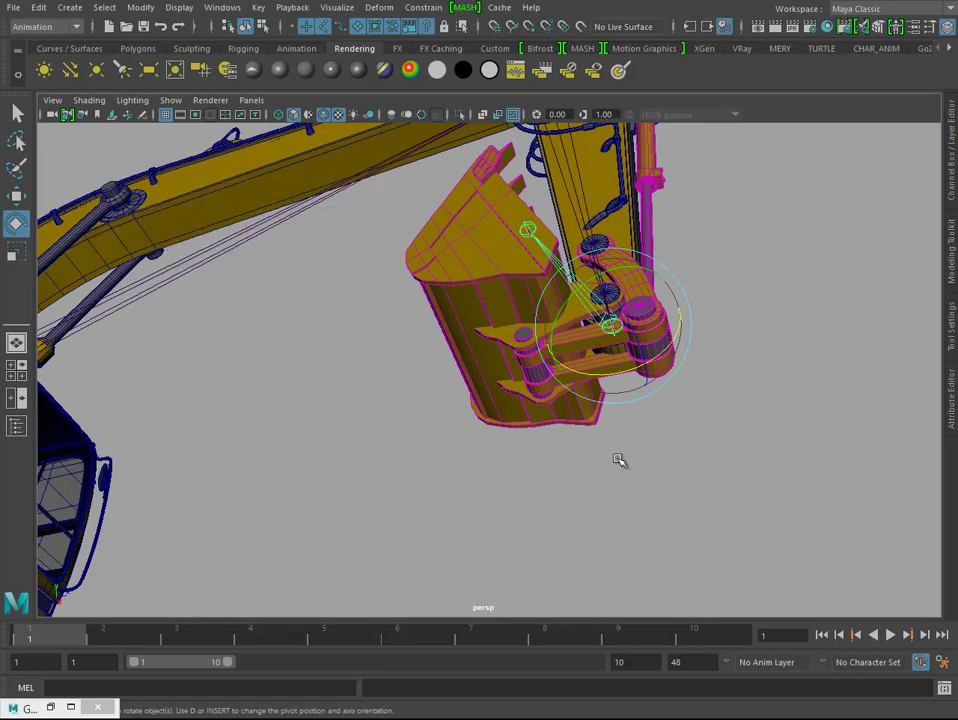
{"action": "left_click_drag", "start_coordinate": [620, 460], "coordinate": [620, 395], "text": "alt"}
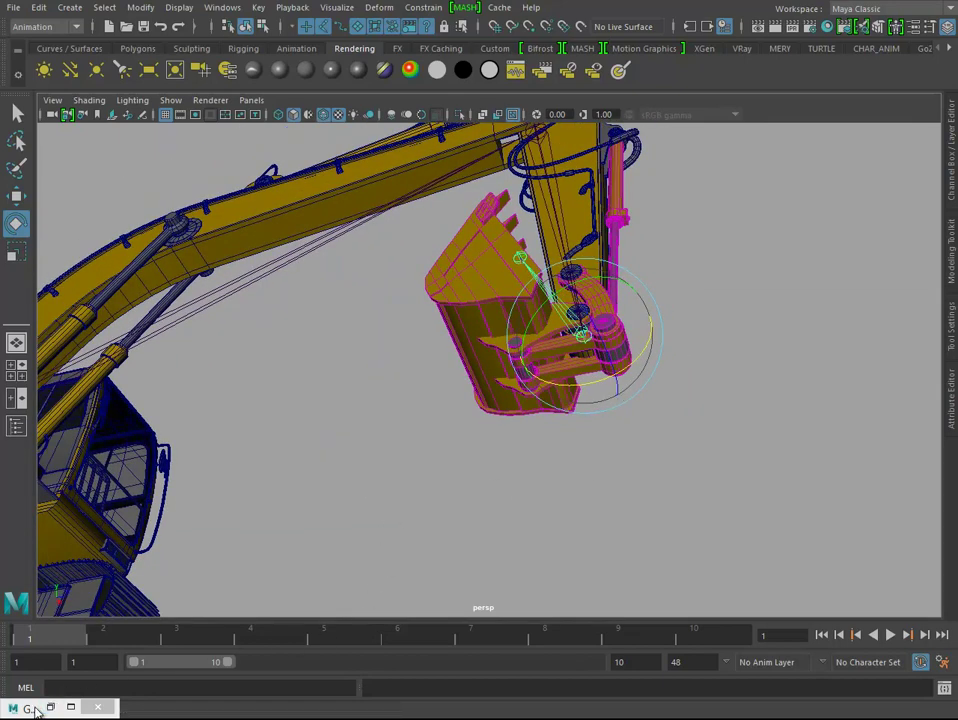
{"action": "double_click", "coordinate": [36, 709]}
{"action": "left_click_drag", "start_coordinate": [600, 247], "coordinate": [622, 377]}
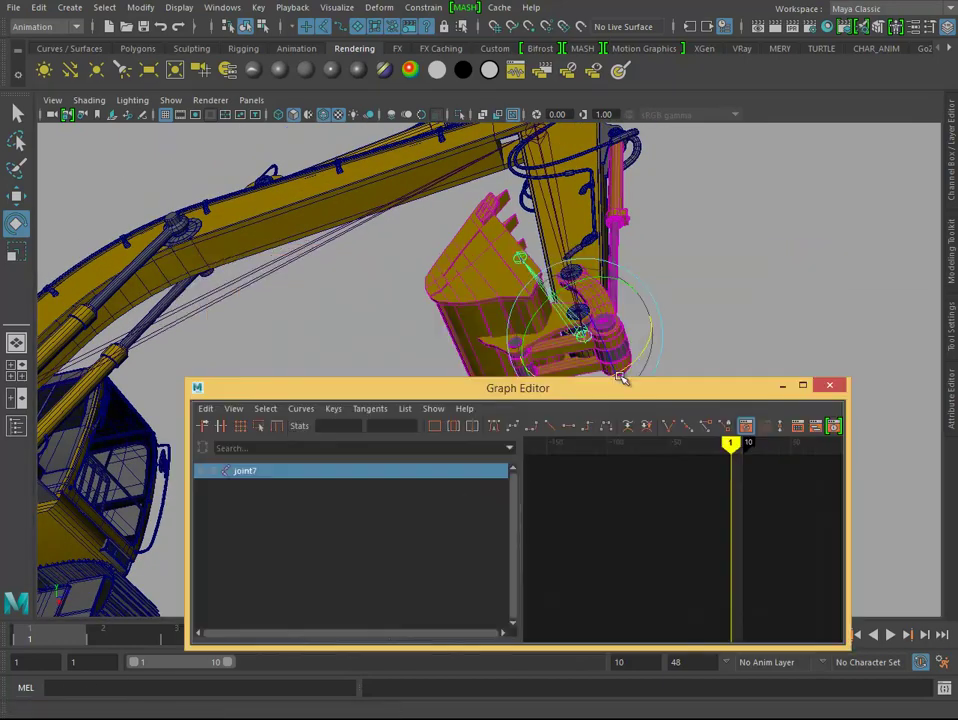
{"action": "key", "text": "q"}
{"action": "left_click", "coordinate": [580, 357]}
{"action": "left_click", "coordinate": [578, 349], "text": "shift"}
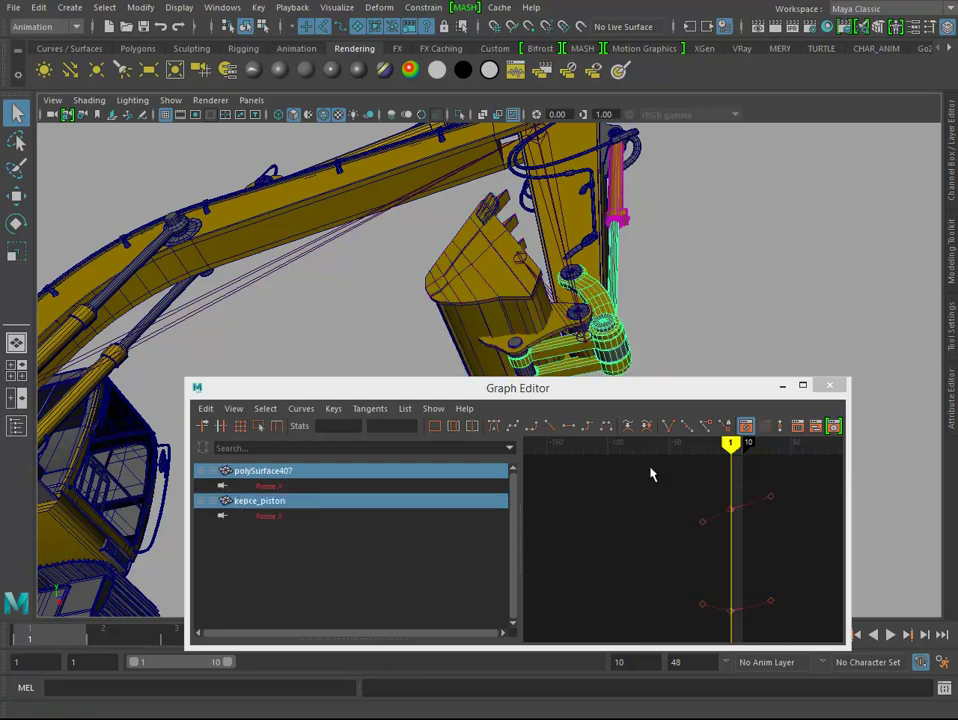
Step: Set all keys on both Rotate X curves to linear tangents and minimize the Graph Editor
{"action": "left_click_drag", "start_coordinate": [605, 340], "coordinate": [658, 567], "text": "alt"}
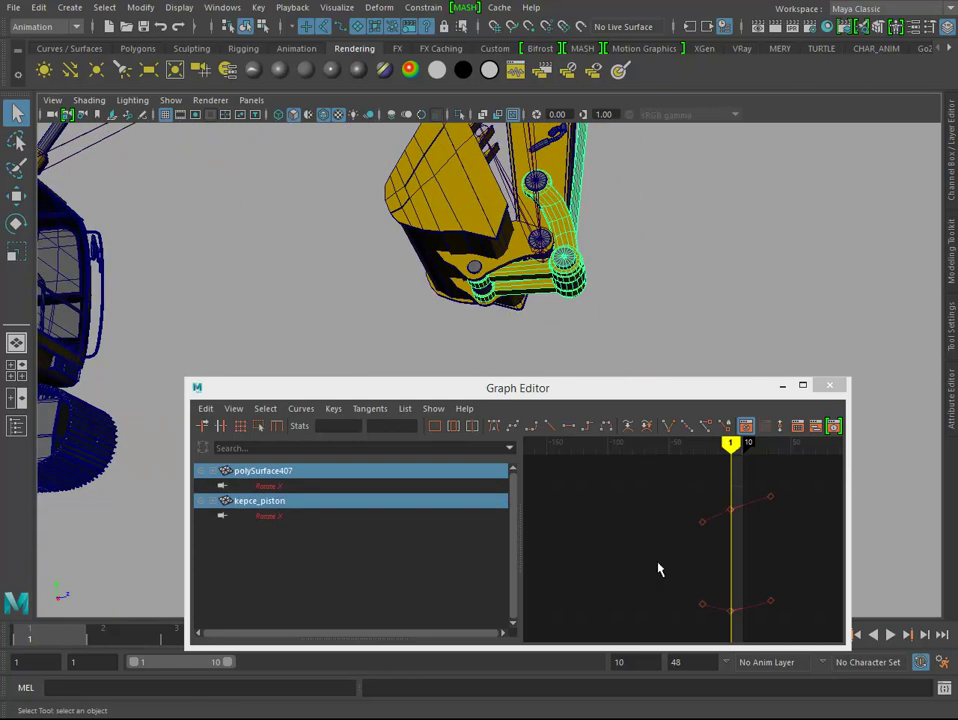
{"action": "left_click", "coordinate": [658, 567]}
{"action": "key", "text": "f"}
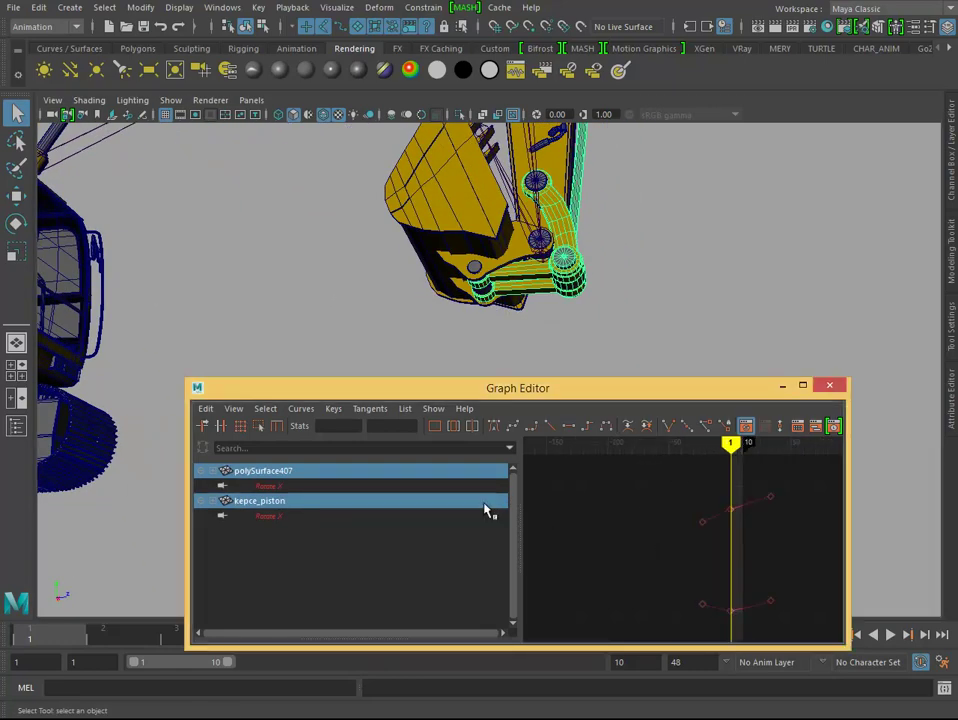
{"action": "left_click", "coordinate": [306, 486]}
{"action": "left_click_drag", "start_coordinate": [314, 520], "coordinate": [310, 478]}
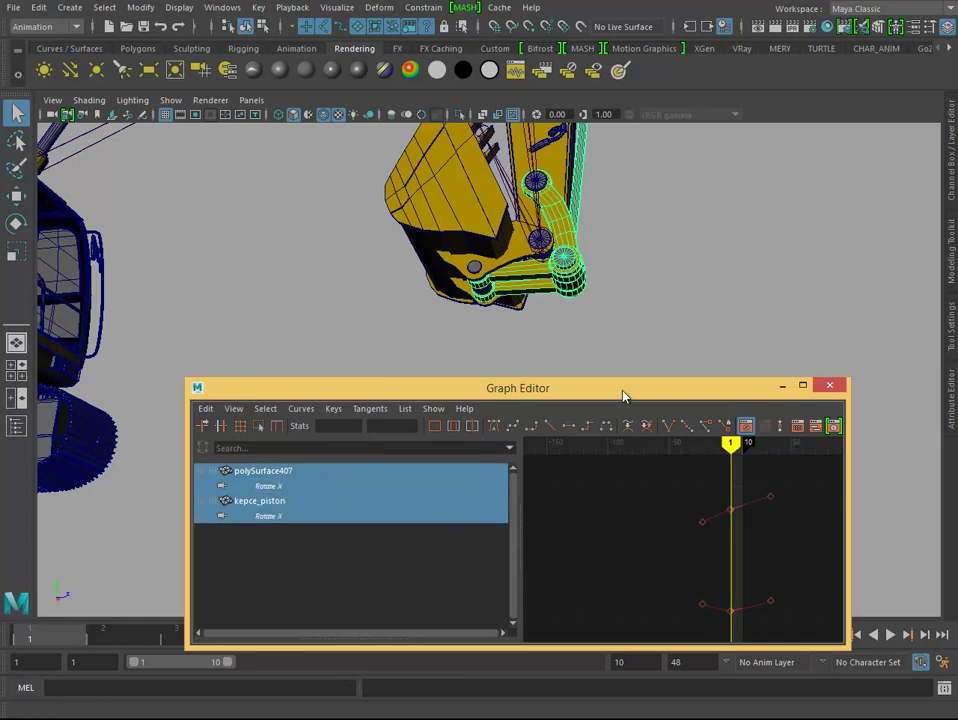
{"action": "left_click_drag", "start_coordinate": [660, 365], "coordinate": [727, 352], "text": "alt"}
{"action": "left_click_drag", "start_coordinate": [802, 485], "coordinate": [680, 625]}
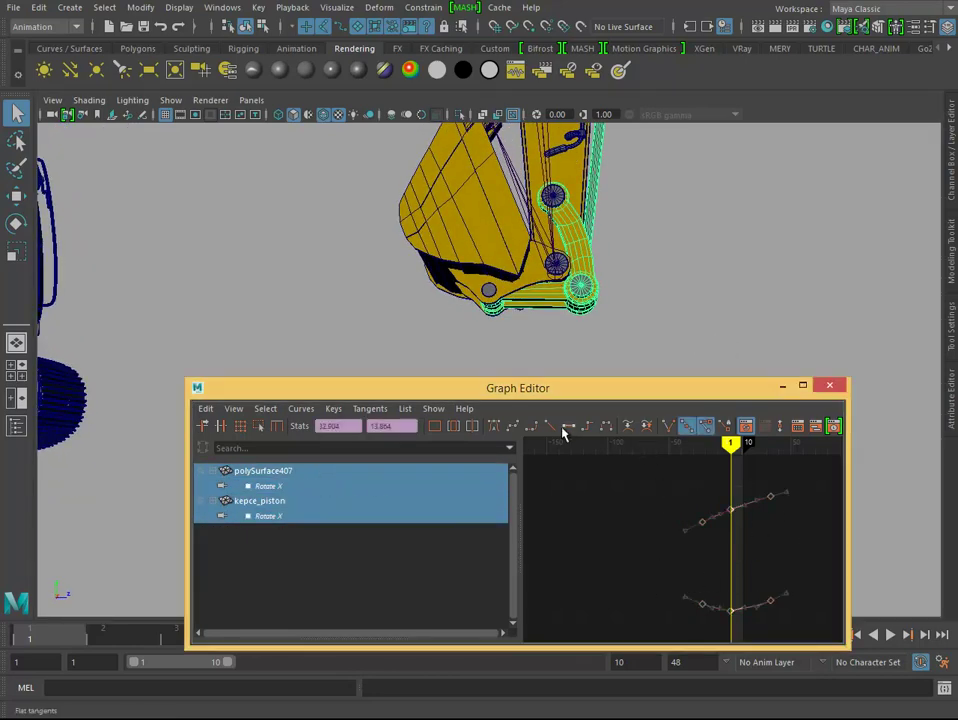
{"action": "left_click", "coordinate": [549, 426]}
{"action": "left_click", "coordinate": [784, 388]}
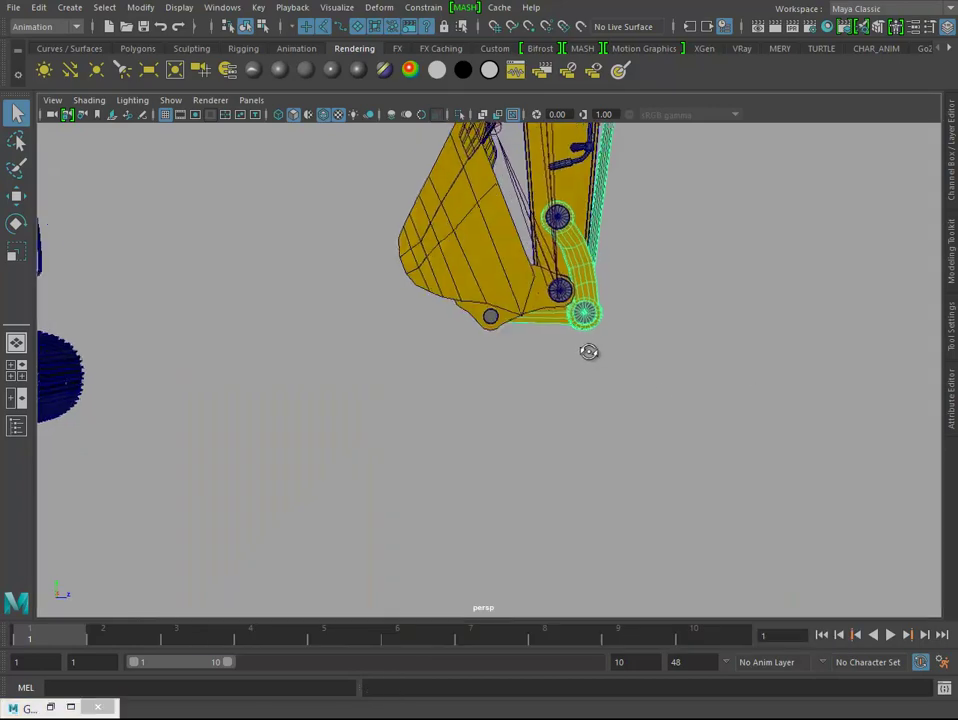
{"action": "left_click_drag", "start_coordinate": [590, 351], "coordinate": [612, 418], "text": "alt"}
{"action": "left_click", "coordinate": [533, 305]}
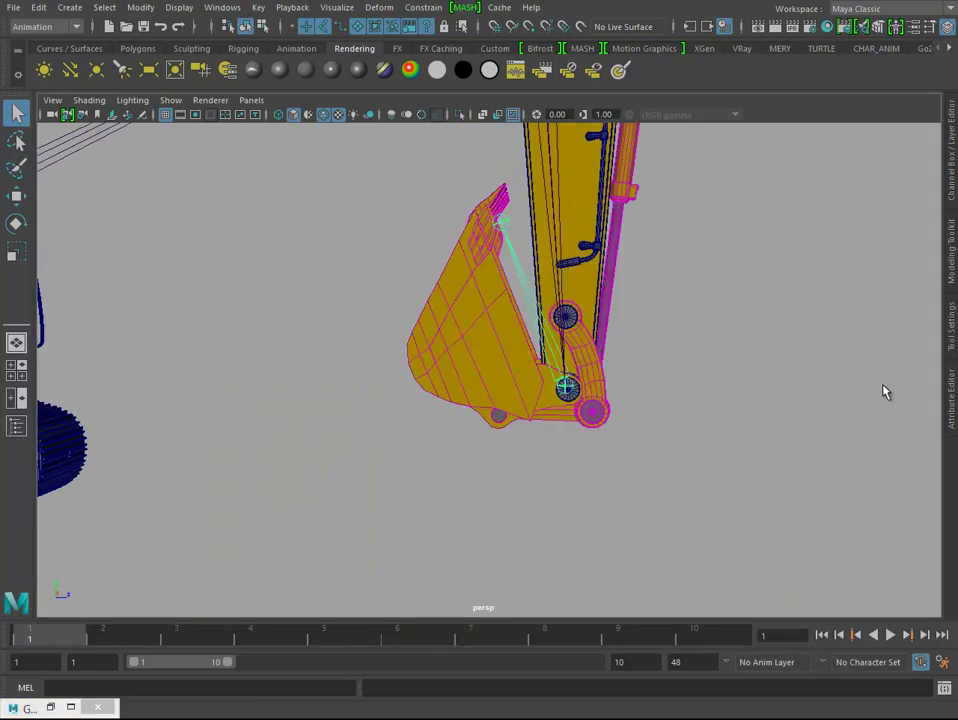
Step: Bring up joint7's attributes and reset its X rotation to 0
{"action": "left_click", "coordinate": [952, 413]}
{"action": "mouse_move", "coordinate": [468, 334]}
{"action": "left_mouse_down", "text": "alt"}
{"action": "mouse_move", "coordinate": [426, 341]}
{"action": "mouse_move", "coordinate": [450, 345]}
{"action": "left_mouse_up", "text": "alt"}
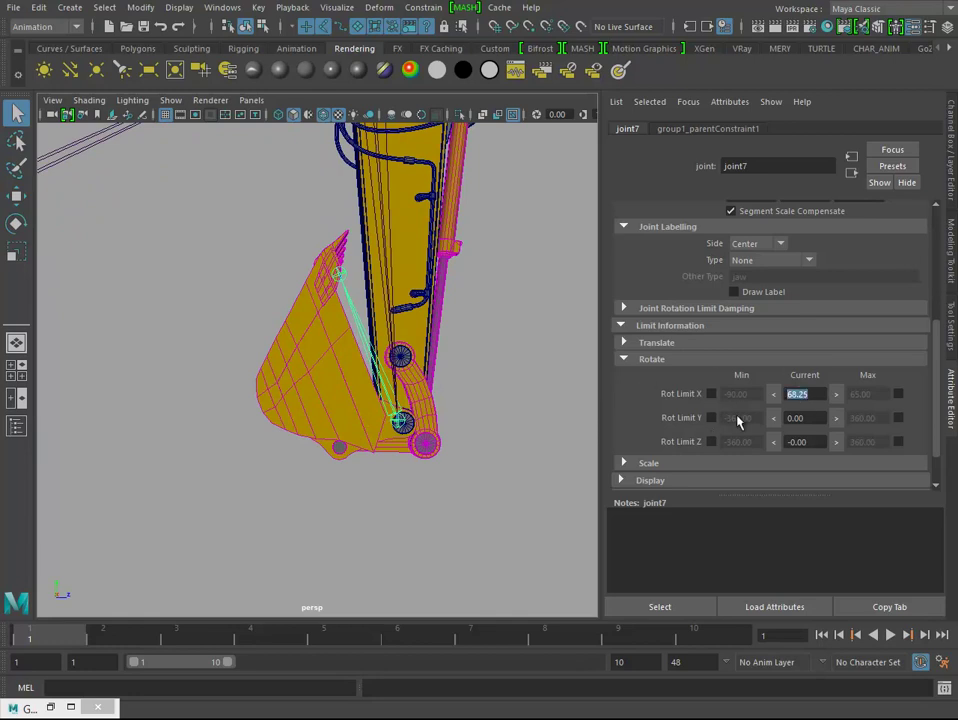
{"action": "type", "text": "0"}
{"action": "key", "text": "Return"}
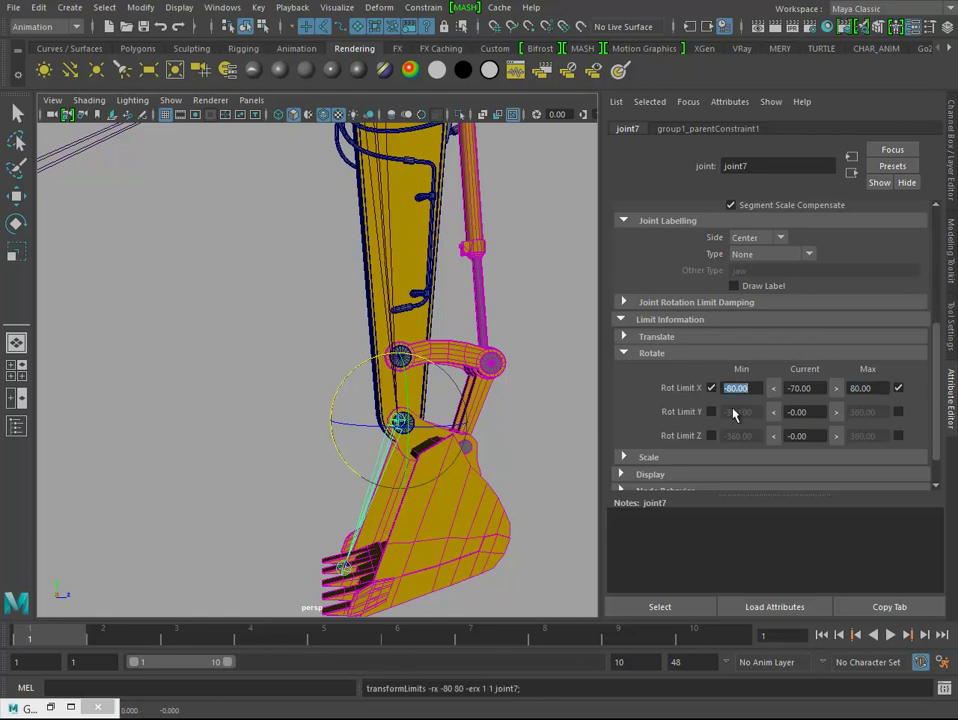
Step: Rotate the bucket joint down to its -130 minimum and back toward its 70 upper limit
{"action": "left_click_drag", "start_coordinate": [800, 388], "coordinate": [790, 406], "text": "ctrl"}
{"action": "type", "text": "-130"}
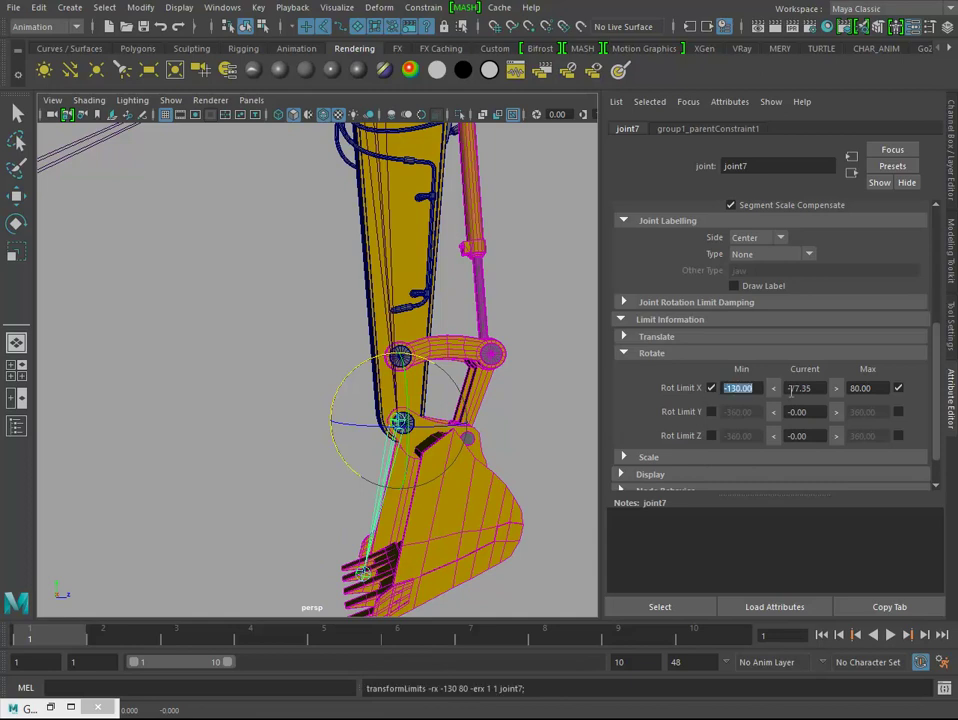
{"action": "middle_click_drag", "start_coordinate": [344, 151], "coordinate": [315, 303]}
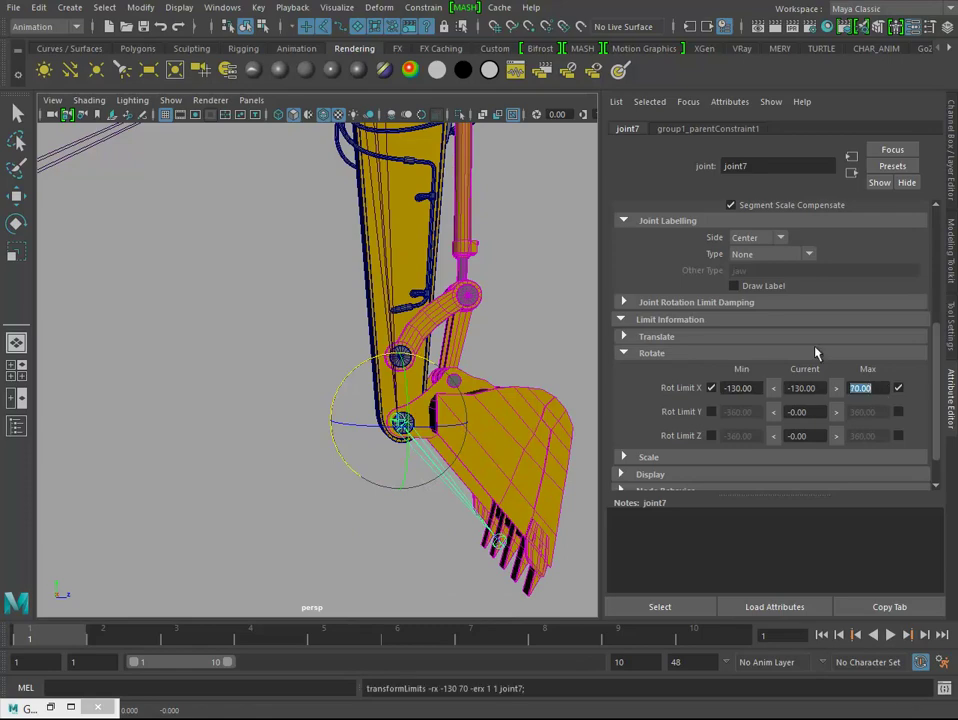
{"action": "mouse_move", "coordinate": [299, 320]}
{"action": "middle_mouse_down"}
{"action": "mouse_move", "coordinate": [436, 298]}
{"action": "mouse_move", "coordinate": [953, 341]}
{"action": "mouse_move", "coordinate": [105, 271]}
{"action": "mouse_move", "coordinate": [577, 280]}
{"action": "middle_mouse_up"}
Step: Reframe a side view of the bucket and arm, and start editing joint7's Rotate X value
{"action": "key", "text": "q"}
{"action": "left_click_drag", "start_coordinate": [429, 283], "coordinate": [541, 299], "text": "alt"}
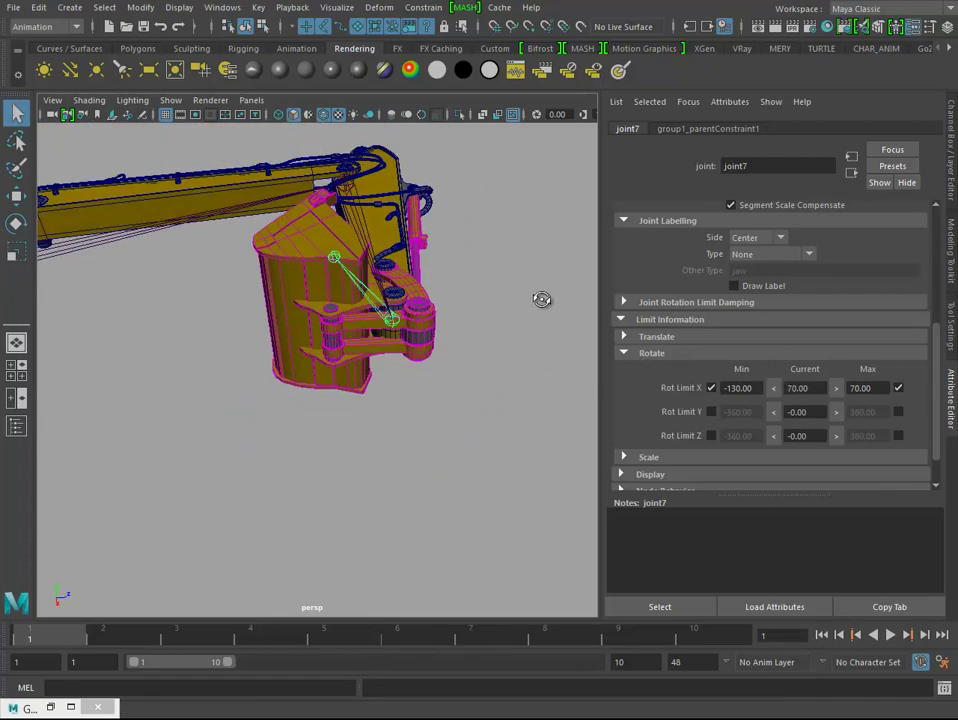
{"action": "mouse_move", "coordinate": [370, 333]}
{"action": "left_mouse_down", "text": "alt"}
{"action": "mouse_move", "coordinate": [455, 378]}
{"action": "mouse_move", "coordinate": [562, 410]}
{"action": "left_mouse_up", "text": "alt"}
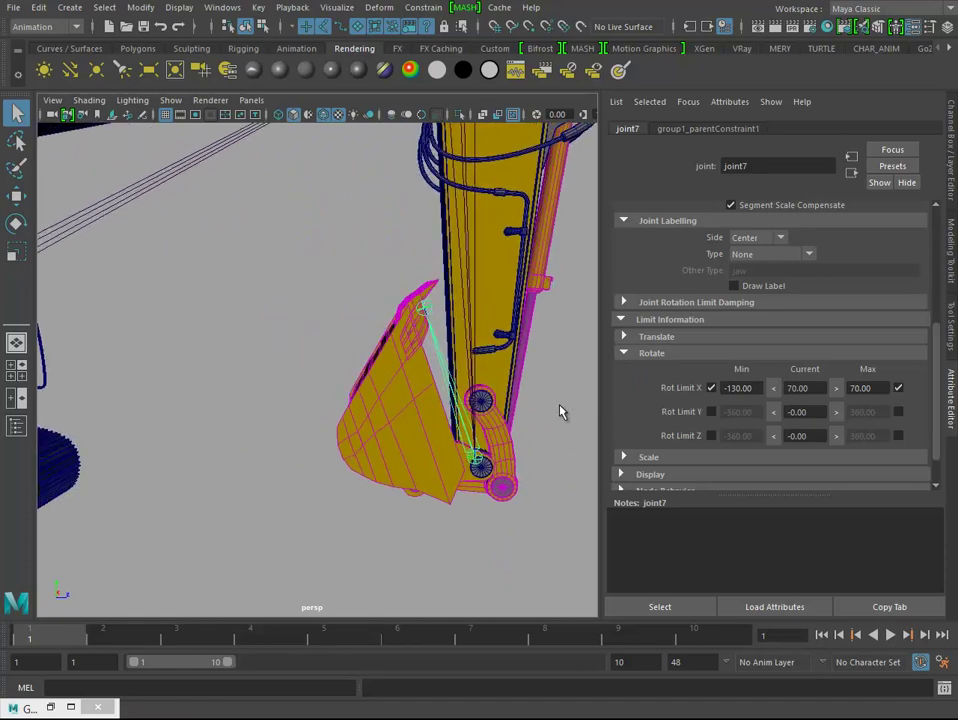
{"action": "right_click_drag", "start_coordinate": [481, 396], "coordinate": [451, 396], "text": "alt"}
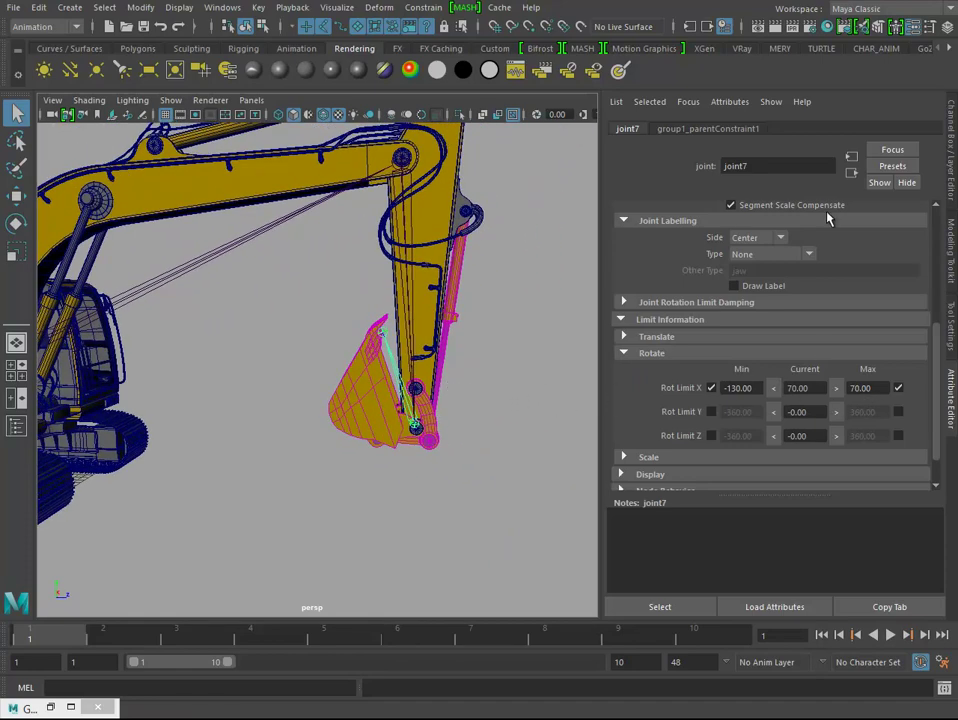
{"action": "left_click", "coordinate": [950, 160]}
{"action": "double_click", "coordinate": [915, 162]}
Step: Set joint7's Rotate X to 0 in the Channel Box
{"action": "type", "text": "0"}
{"action": "key", "text": "Return"}
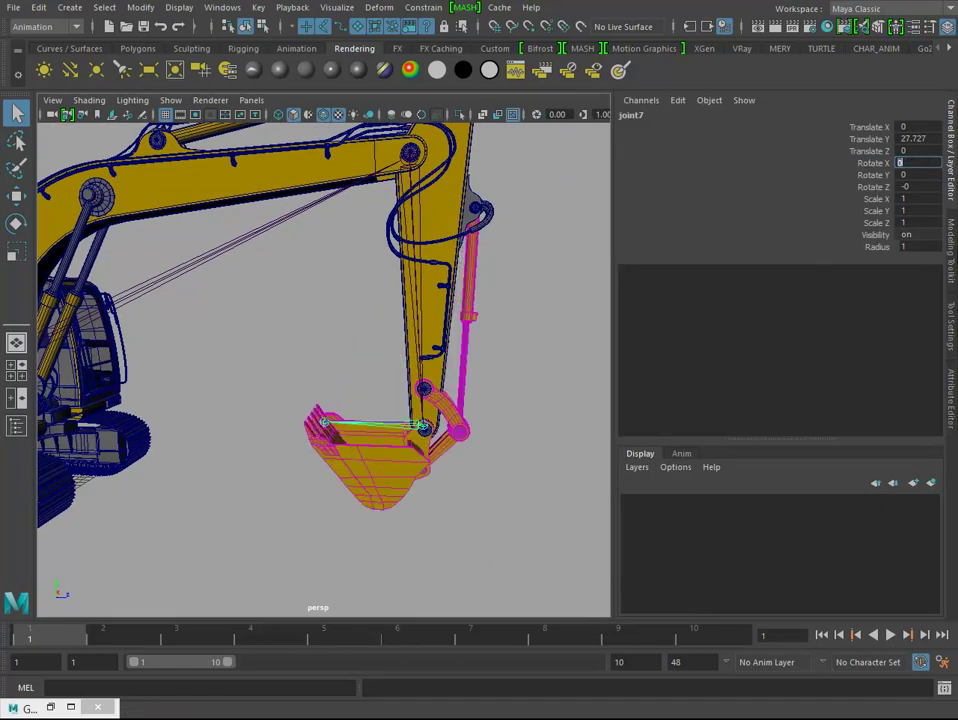
{"action": "scroll", "coordinate": [177, 447], "scroll_direction": "down", "scroll_amount": 3}
{"action": "scroll", "coordinate": [177, 447], "scroll_direction": "down", "scroll_amount": 3}
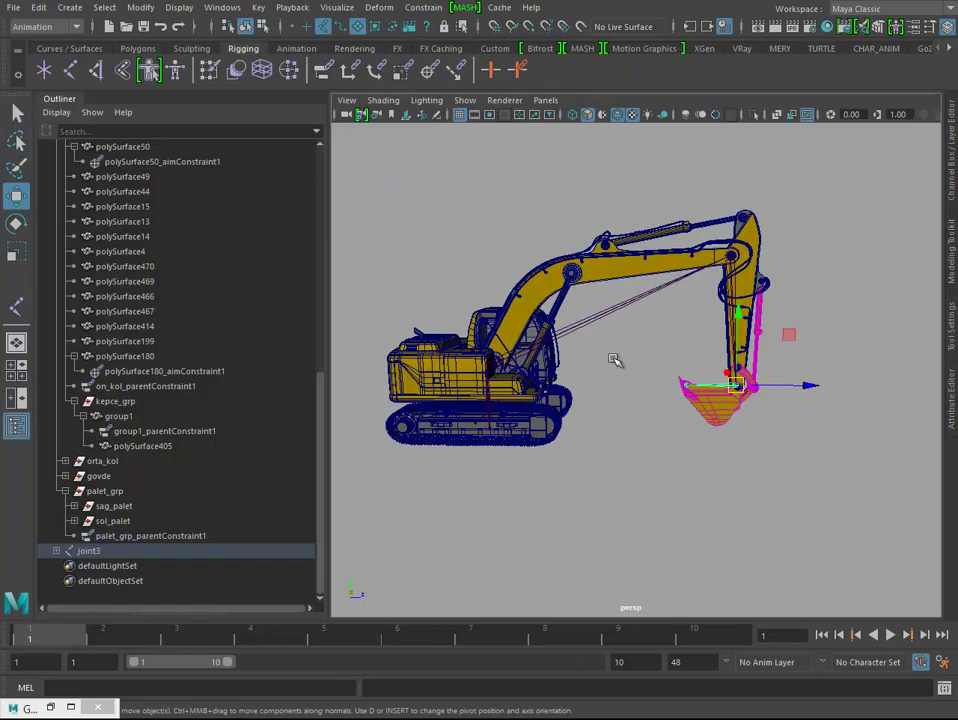
Step: Raise the boom about its base joint, then lower it back to rest
{"action": "key", "text": "e"}
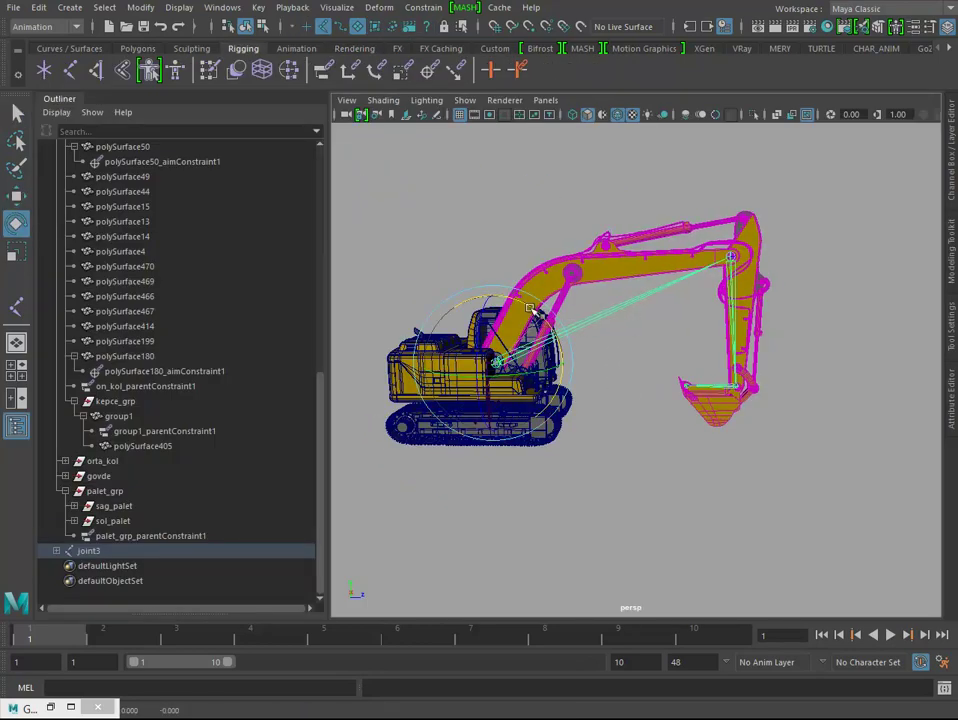
{"action": "mouse_move", "coordinate": [556, 328]}
{"action": "left_mouse_down"}
{"action": "mouse_move", "coordinate": [533, 303]}
{"action": "mouse_move", "coordinate": [568, 318]}
{"action": "mouse_move", "coordinate": [697, 298]}
{"action": "left_mouse_up"}
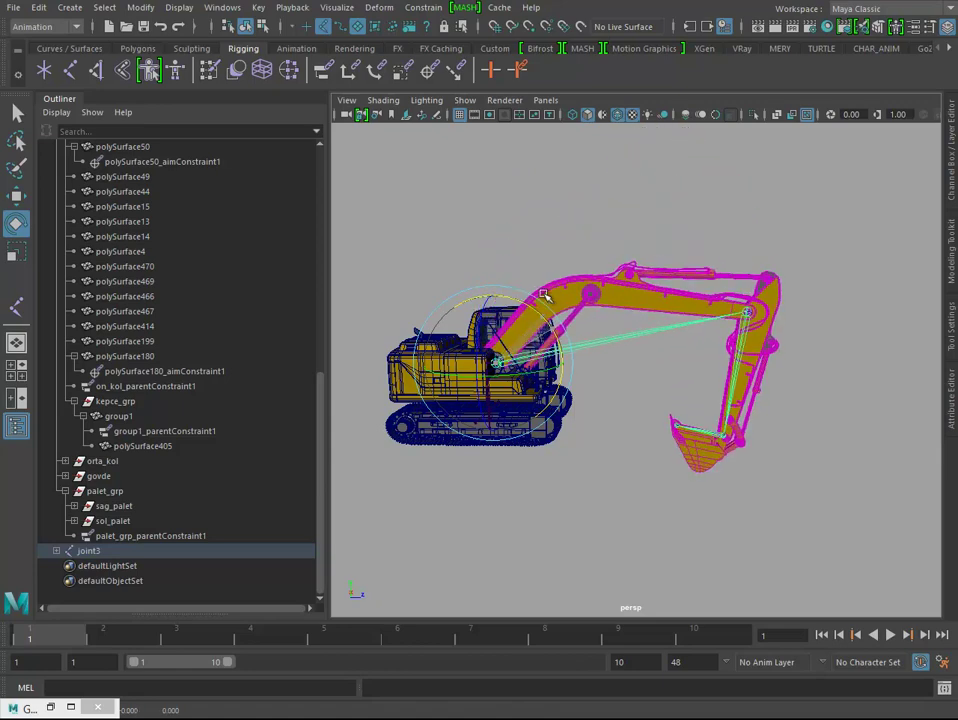
{"action": "left_click_drag", "start_coordinate": [718, 294], "coordinate": [727, 338]}
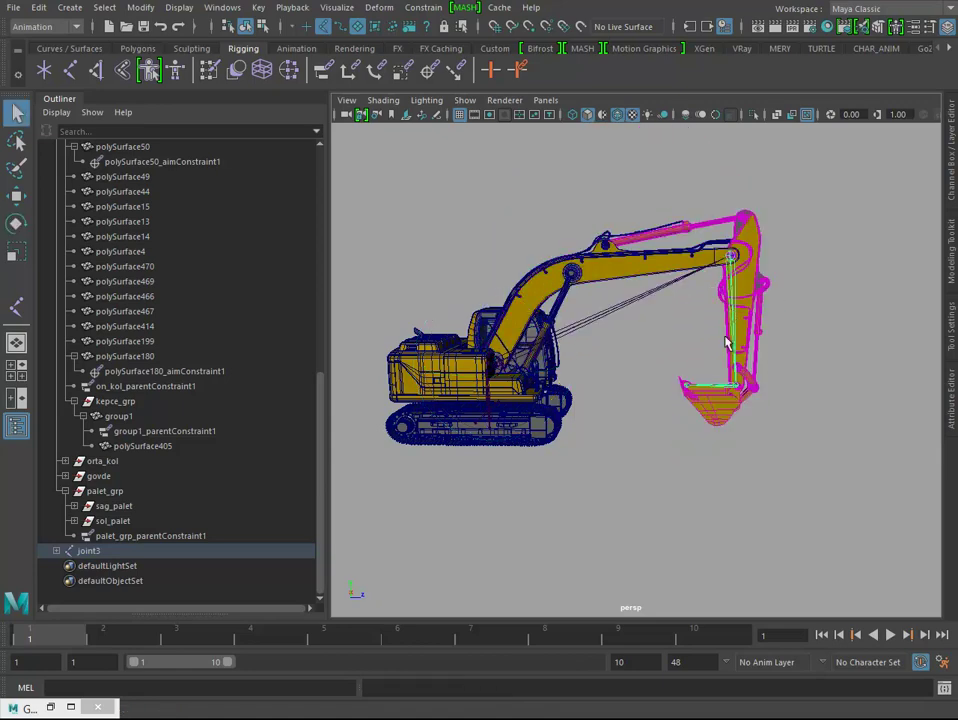
Step: Swing the stick outward and back down, then curl the bucket to check the linkage follows
{"action": "key", "text": "Down"}
{"action": "mouse_move", "coordinate": [616, 417]}
{"action": "middle_mouse_down"}
{"action": "mouse_move", "coordinate": [735, 424]}
{"action": "mouse_move", "coordinate": [661, 428]}
{"action": "mouse_move", "coordinate": [718, 434]}
{"action": "mouse_move", "coordinate": [650, 428]}
{"action": "mouse_move", "coordinate": [738, 428]}
{"action": "mouse_move", "coordinate": [700, 431]}
{"action": "middle_mouse_up"}
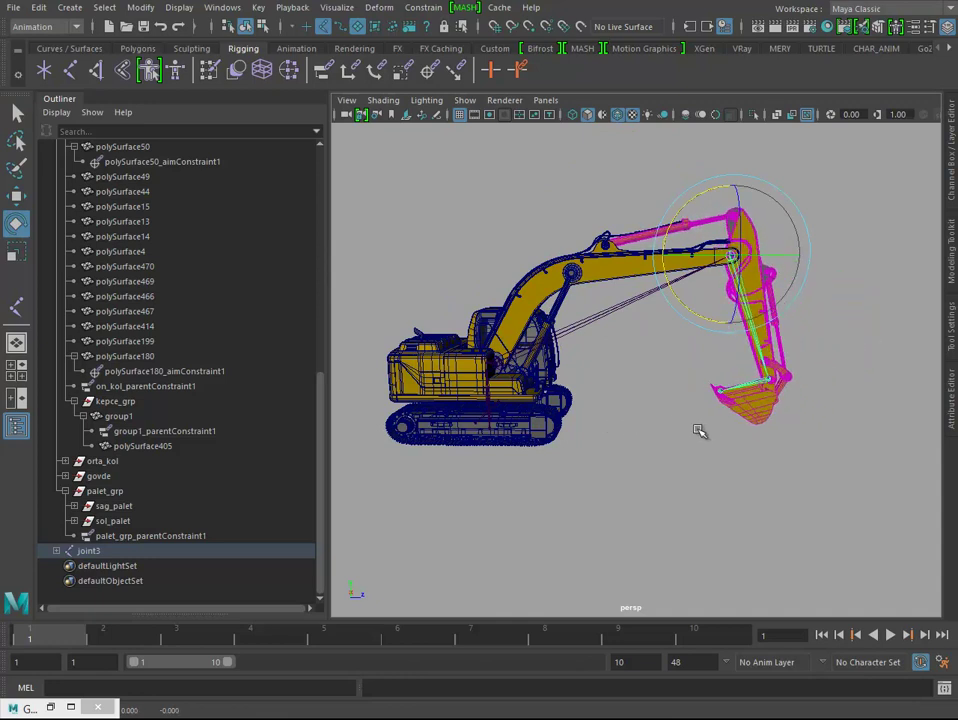
{"action": "middle_click_drag", "start_coordinate": [760, 390], "coordinate": [710, 400]}
{"action": "key", "text": "Down"}
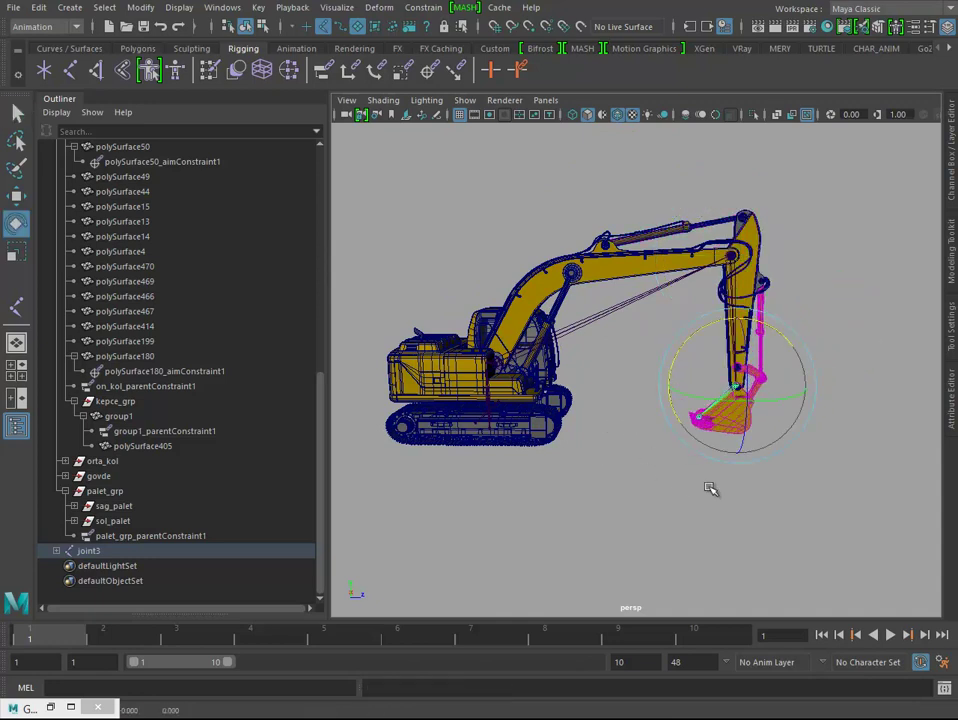
{"action": "mouse_move", "coordinate": [603, 482]}
{"action": "middle_mouse_down"}
{"action": "mouse_move", "coordinate": [845, 485]}
{"action": "mouse_move", "coordinate": [623, 490]}
{"action": "middle_mouse_up"}
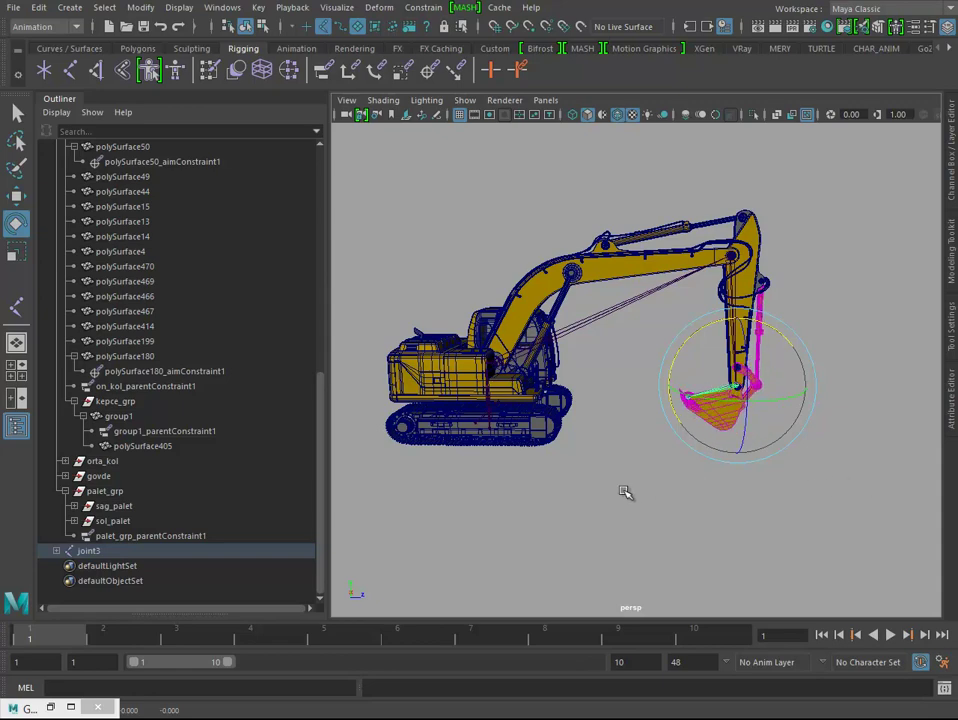